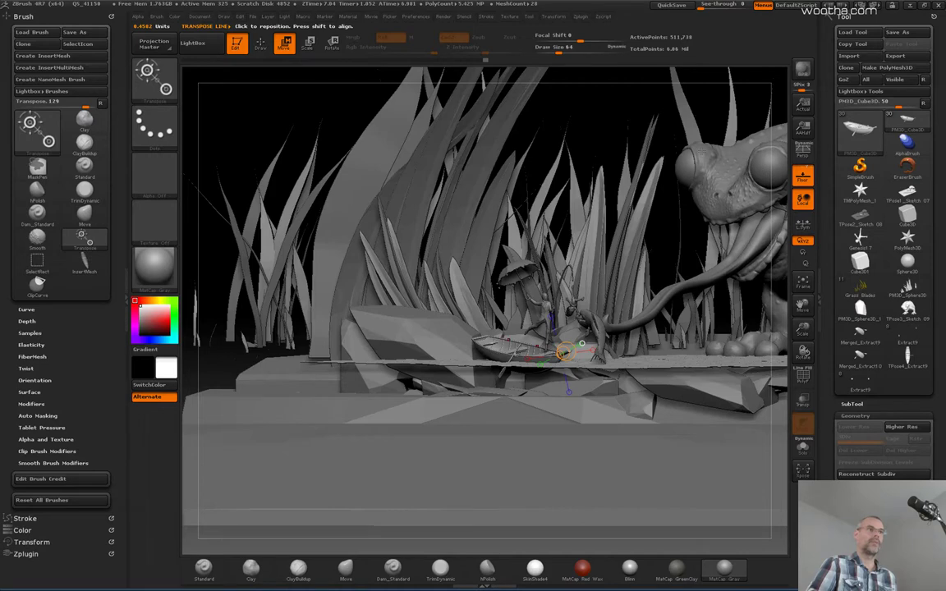
Select the frog's eyes subtool and divide its geometry once, up to subdivision level 2.
left_click(683, 170, "alt")
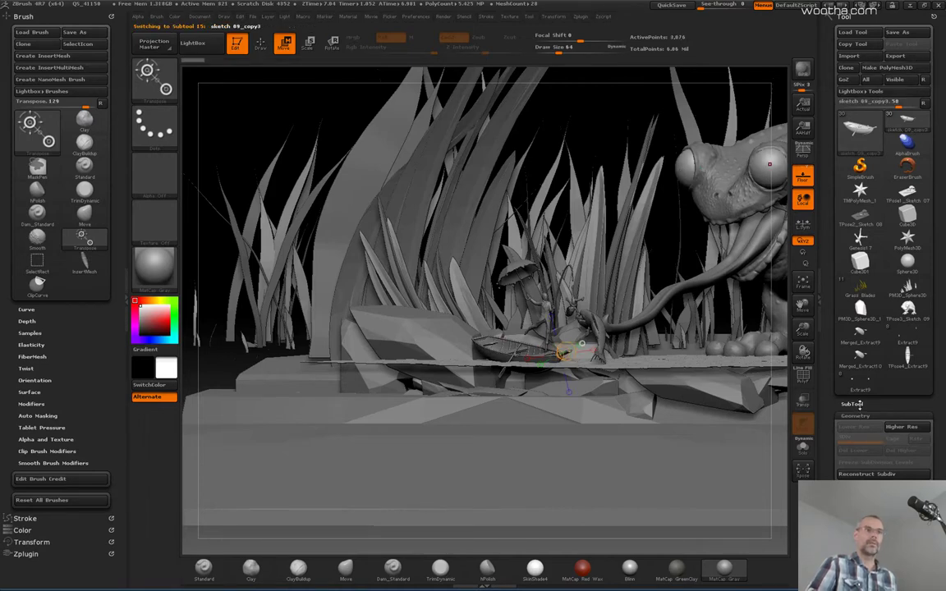
left_click(852, 404)
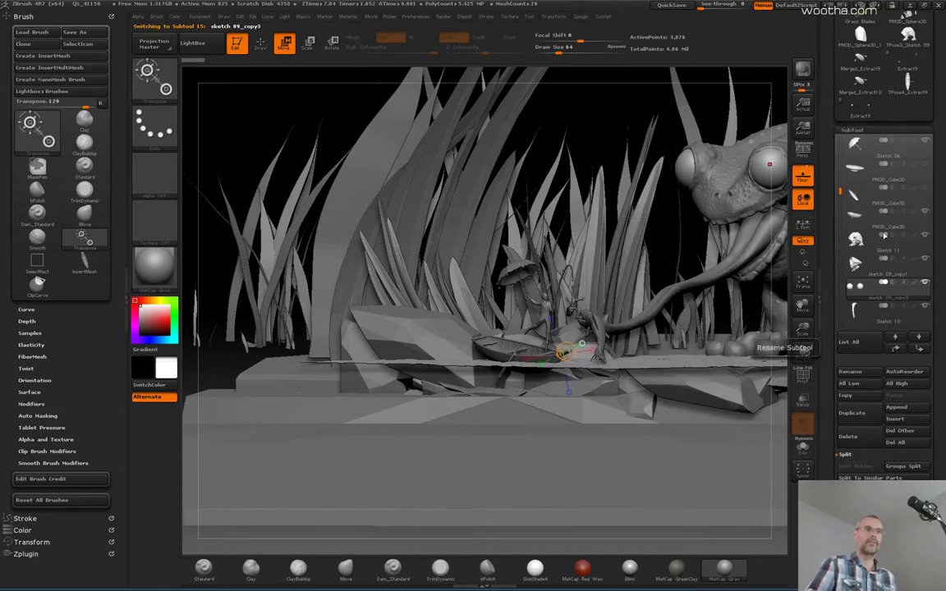
left_click(852, 129)
left_click(855, 142)
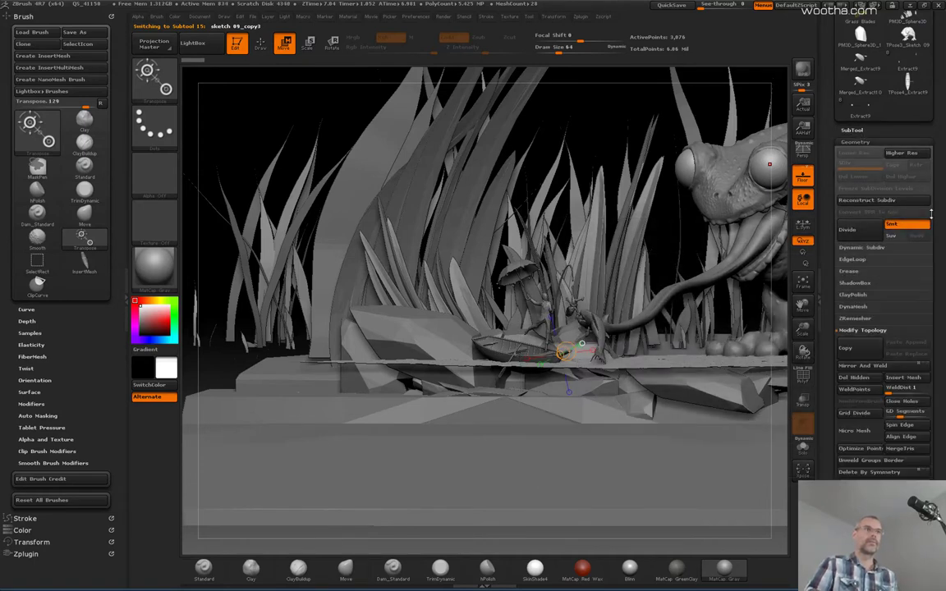
left_click(862, 238)
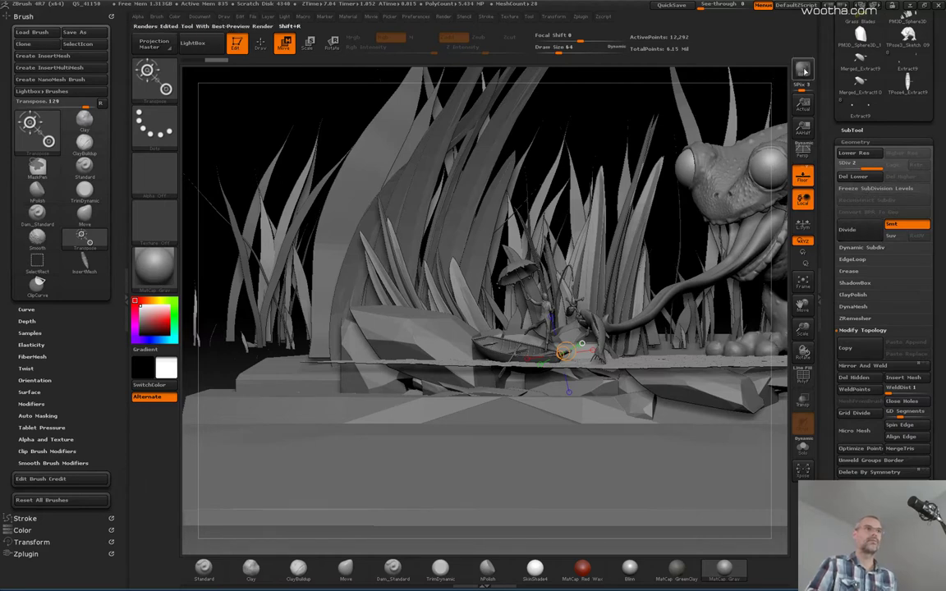
Send the scene to KeyShot with a best-preview render, check it there, and return to ZBrush.
left_click(804, 71)
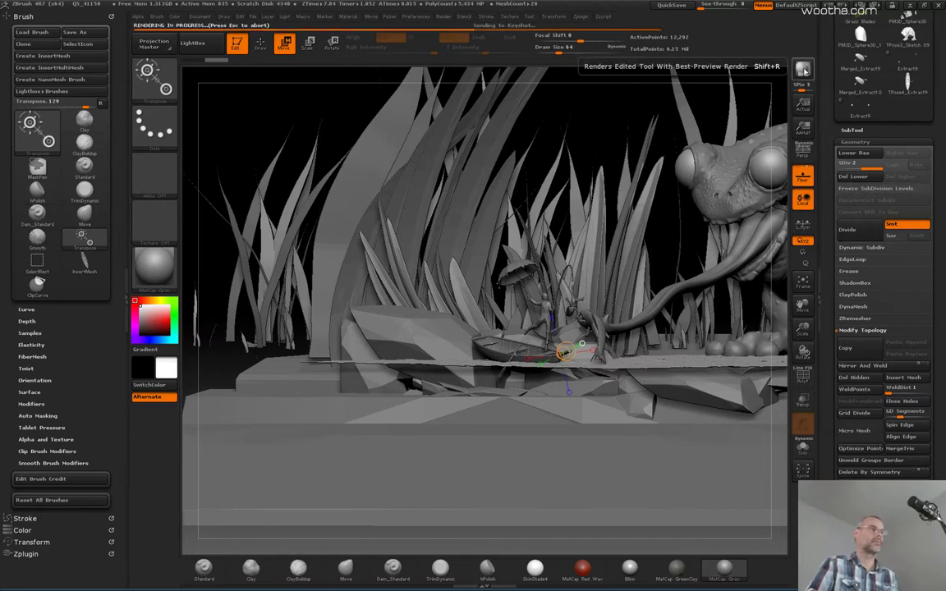
key("alt+Tab")
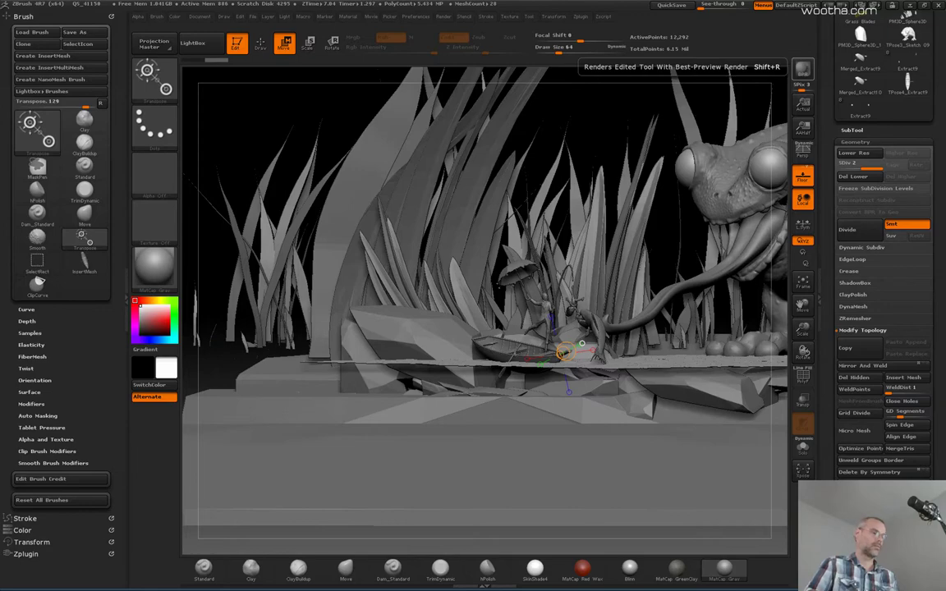
key("super")
left_click(279, 586)
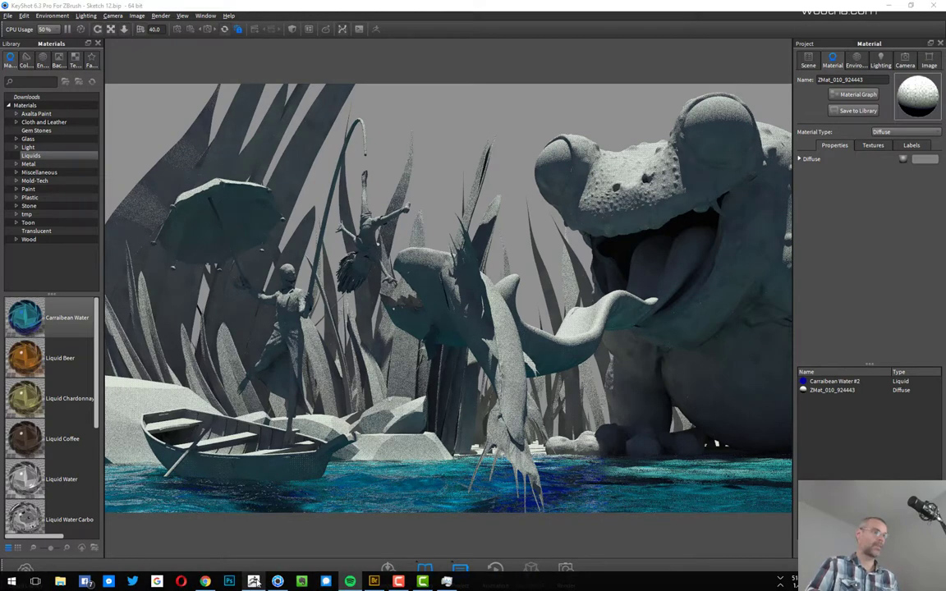
left_click(253, 584)
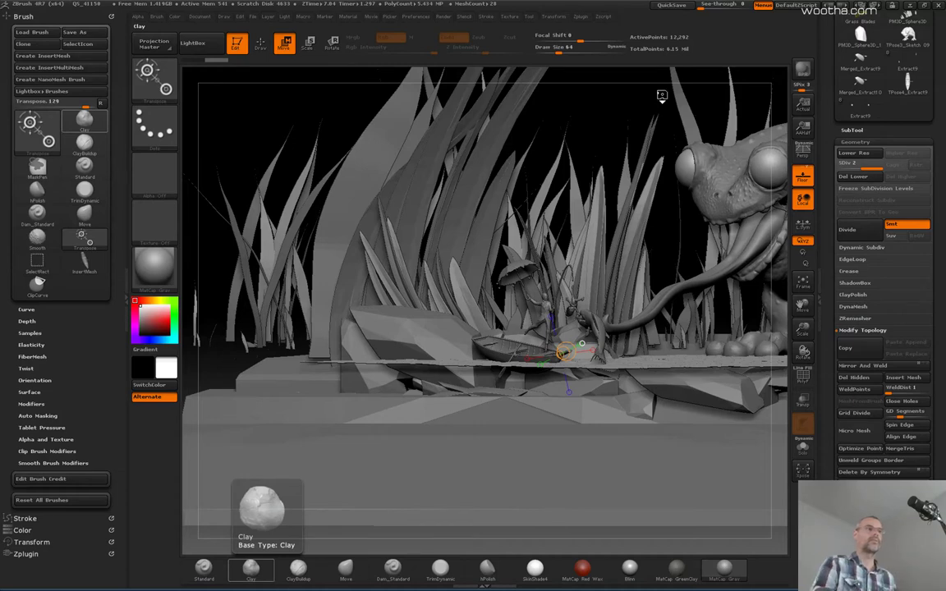
Select the frog body subtool, solo it with a close view of the open mouth, and switch to Draw mode.
left_click_drag(579, 107, 614, 121)
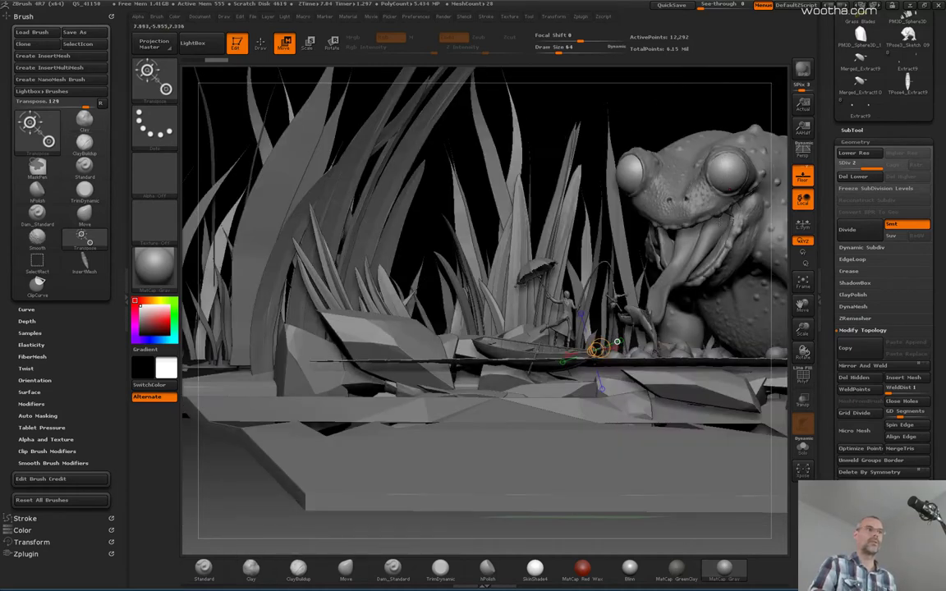
left_click(731, 216, "alt")
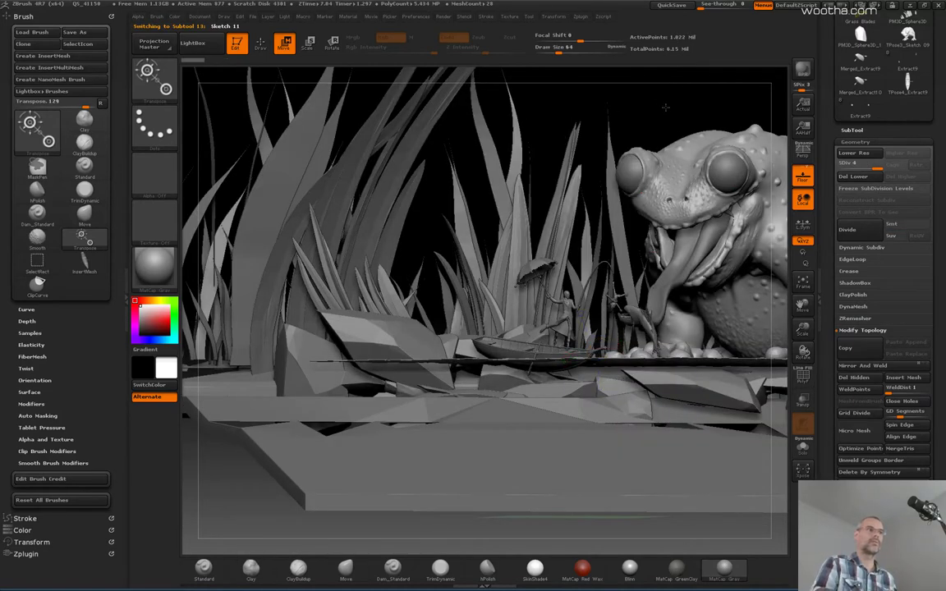
left_click_drag(666, 108, 732, 394, "alt")
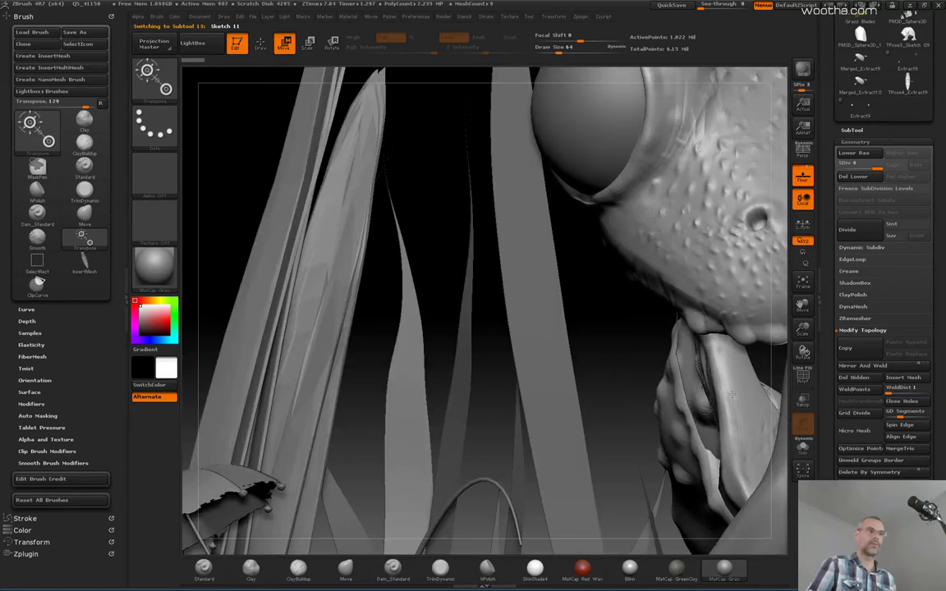
left_click(803, 448)
left_click_drag(573, 325, 352, 261, "alt")
key("q")
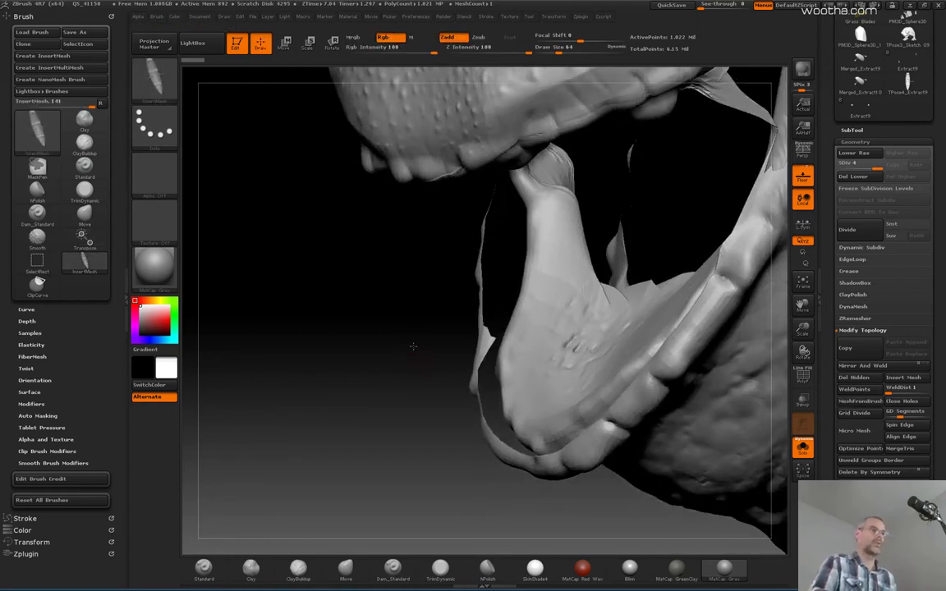
Isolate the polygroup of the frog's outer lower jaw and quick-save the project.
mouse_move(413, 345)
left_mouse_down()
mouse_move(401, 359)
mouse_move(427, 329)
left_mouse_up()
key("ctrl+shift")
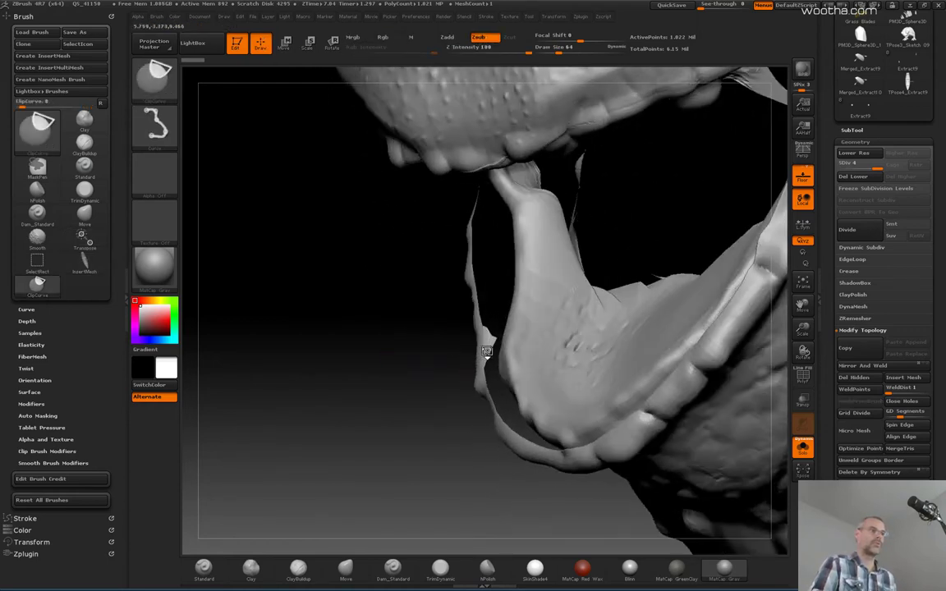
left_click(487, 352, "ctrl+shift")
mouse_move(408, 380)
left_mouse_down()
mouse_move(448, 371)
mouse_move(414, 366)
mouse_move(418, 393)
mouse_move(418, 353)
mouse_move(415, 386)
mouse_move(378, 399)
mouse_move(371, 413)
left_mouse_up()
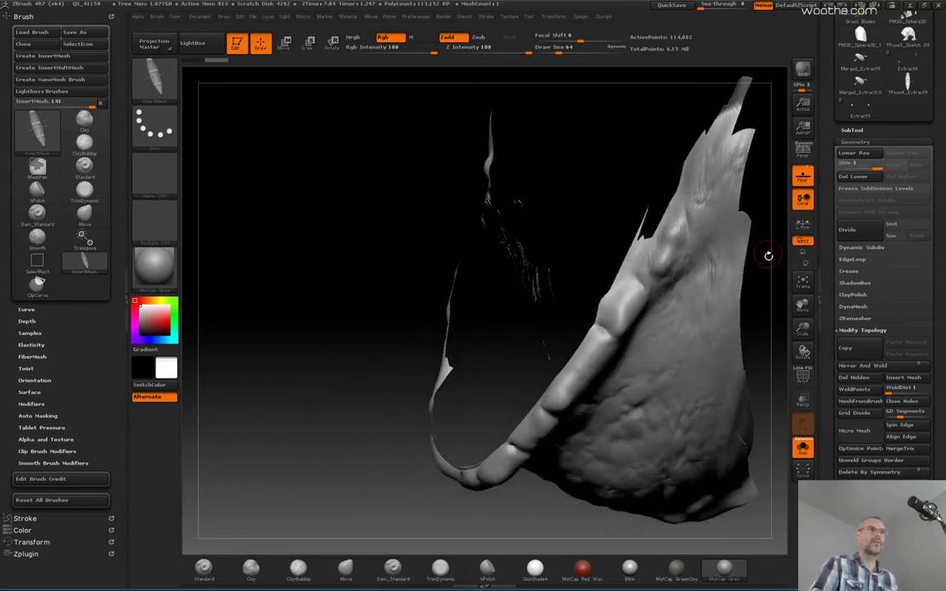
left_click_drag(768, 255, 741, 232)
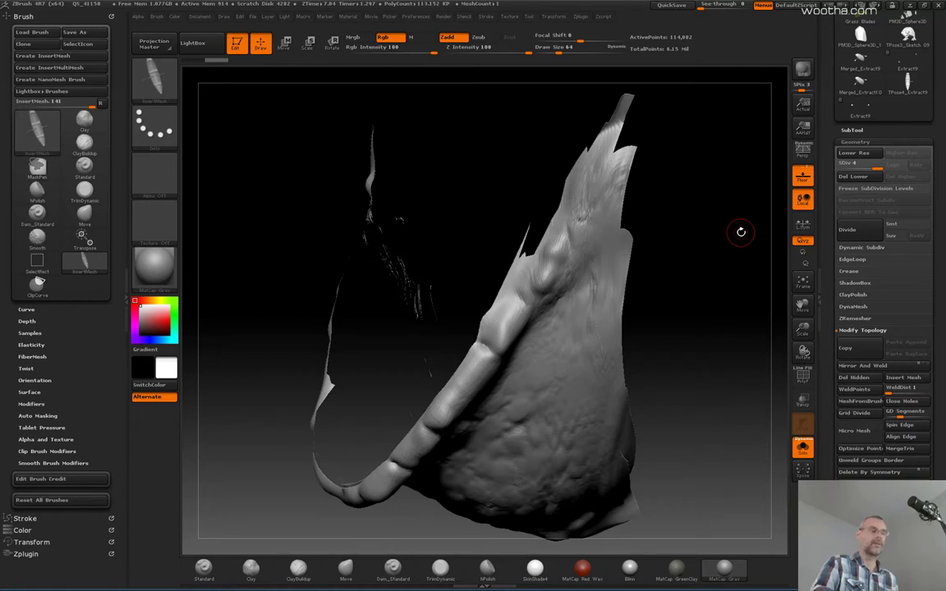
key("ctrl+s")
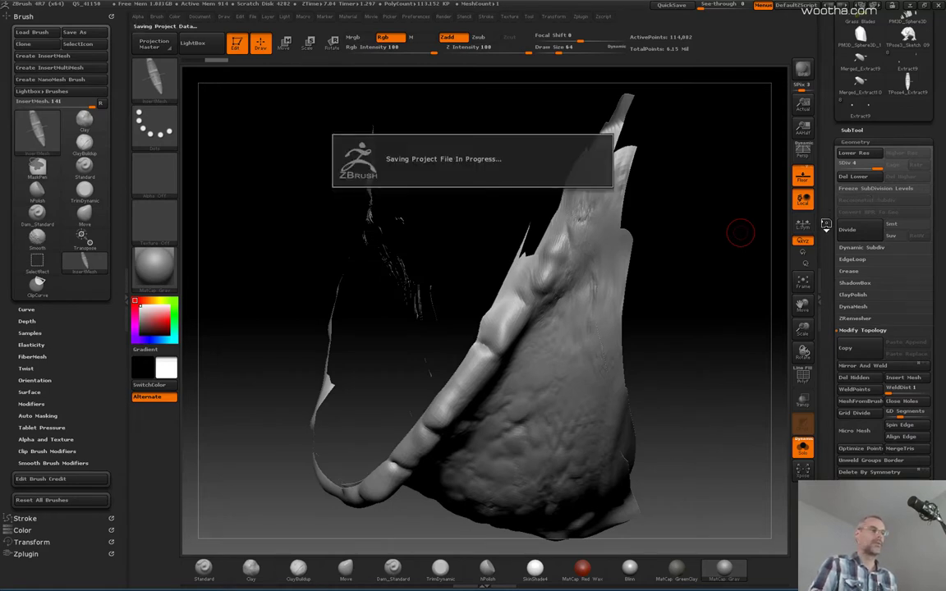
Turn off the Append and Double options for Panel Loops in the EdgeLoop settings.
left_click(865, 259)
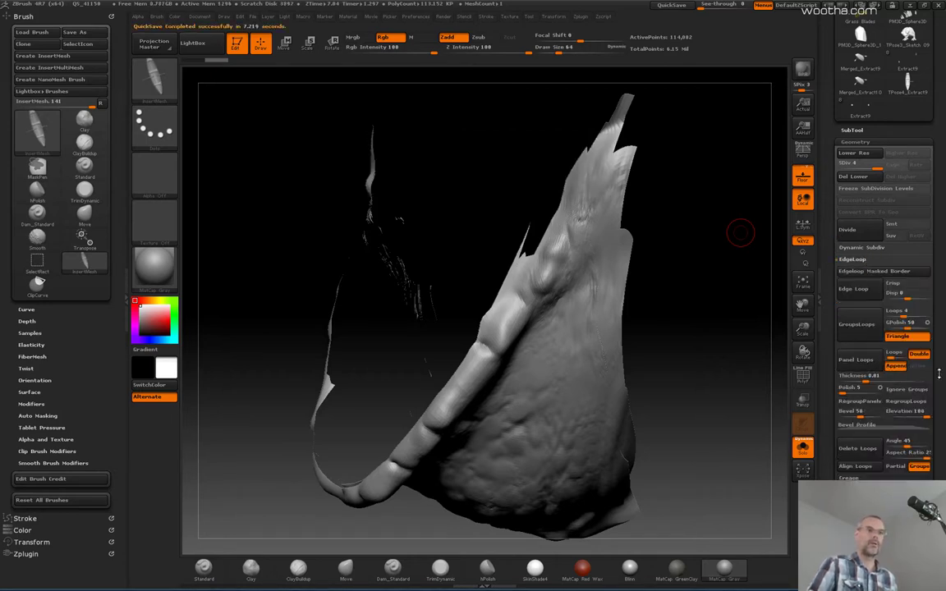
scroll(906, 346, "down", 1)
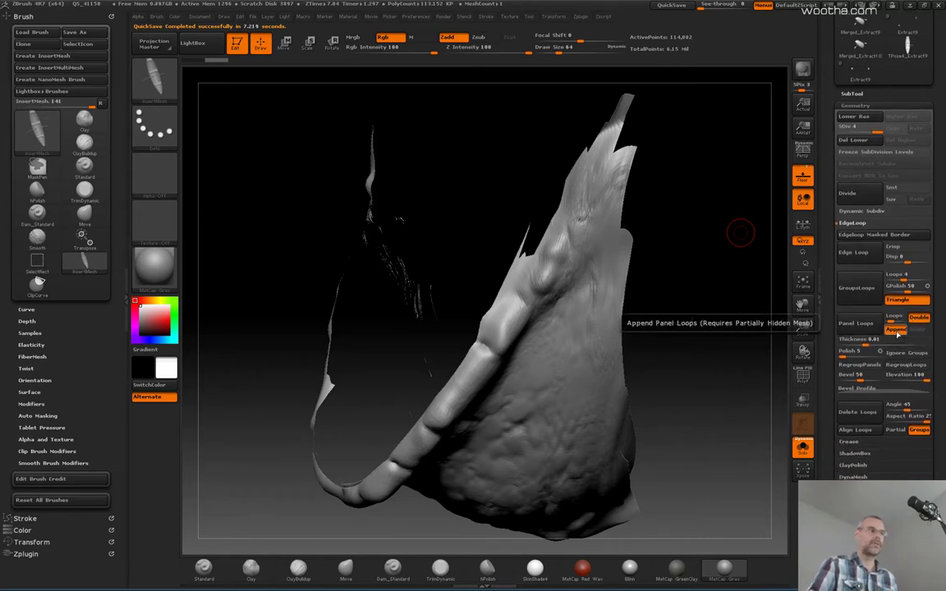
left_click_drag(736, 377, 746, 379)
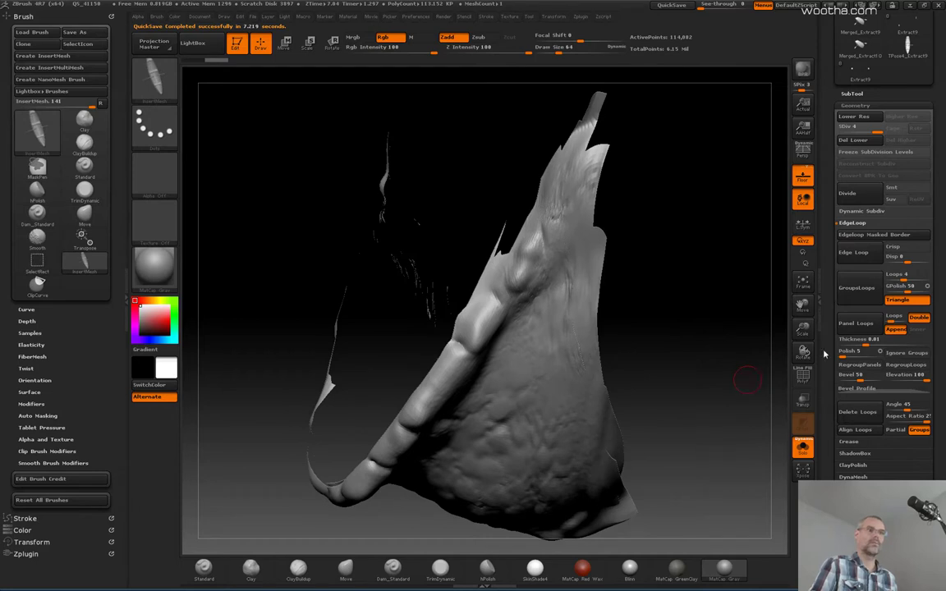
left_click(899, 331)
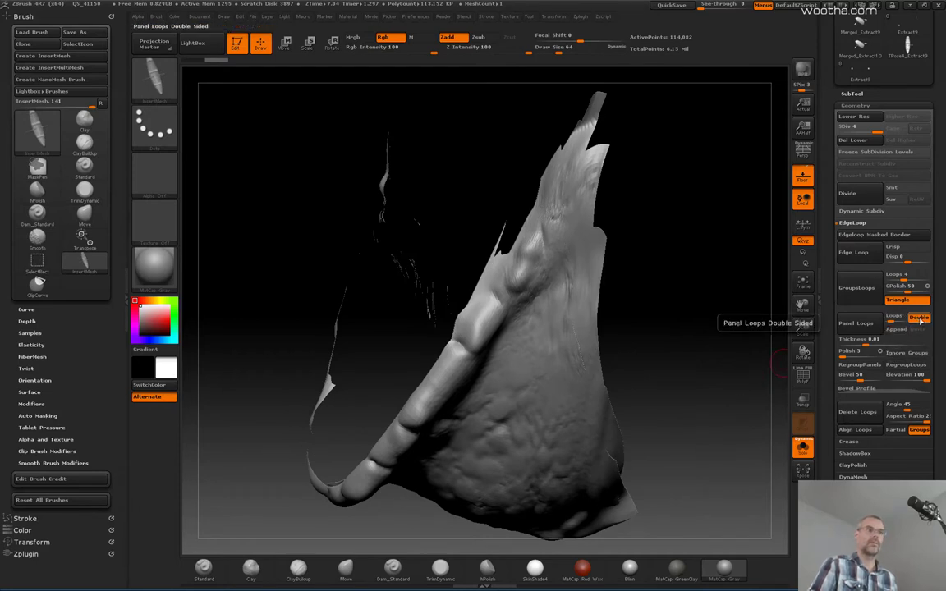
left_click(920, 320)
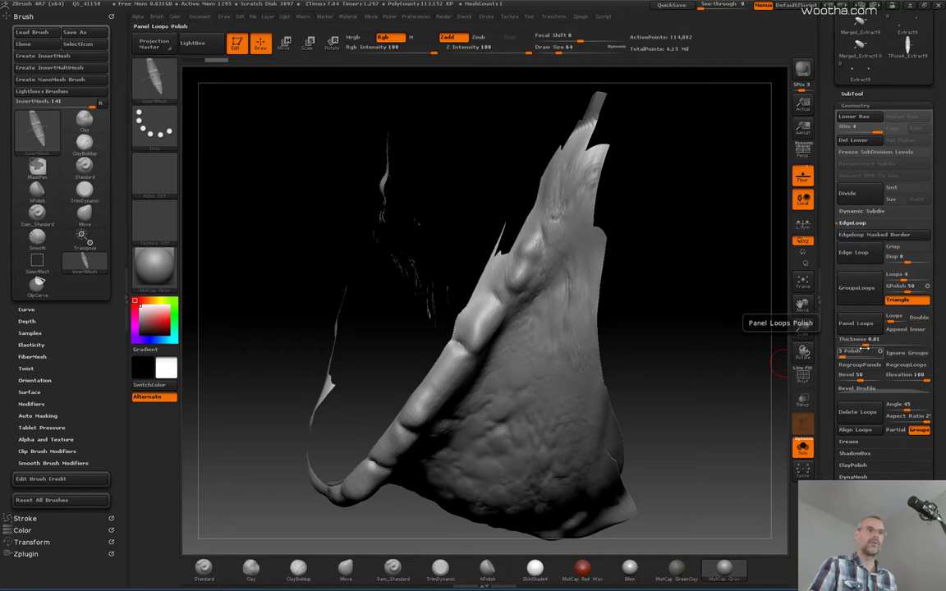
Set the Panel Loops elevation to -100 and try to apply Panel Loops to the isolated jaw.
left_click_drag(773, 376, 740, 345)
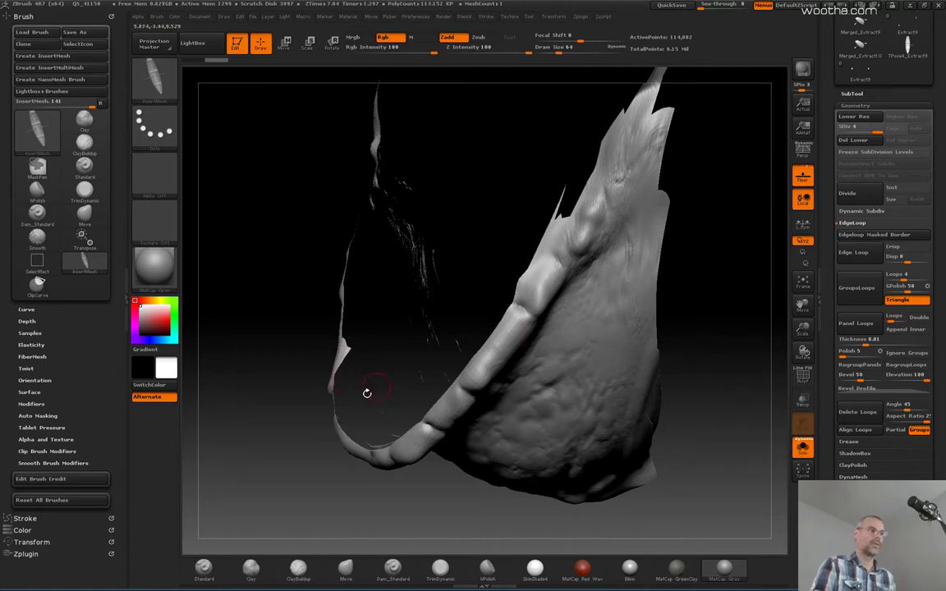
left_click_drag(737, 391, 742, 367)
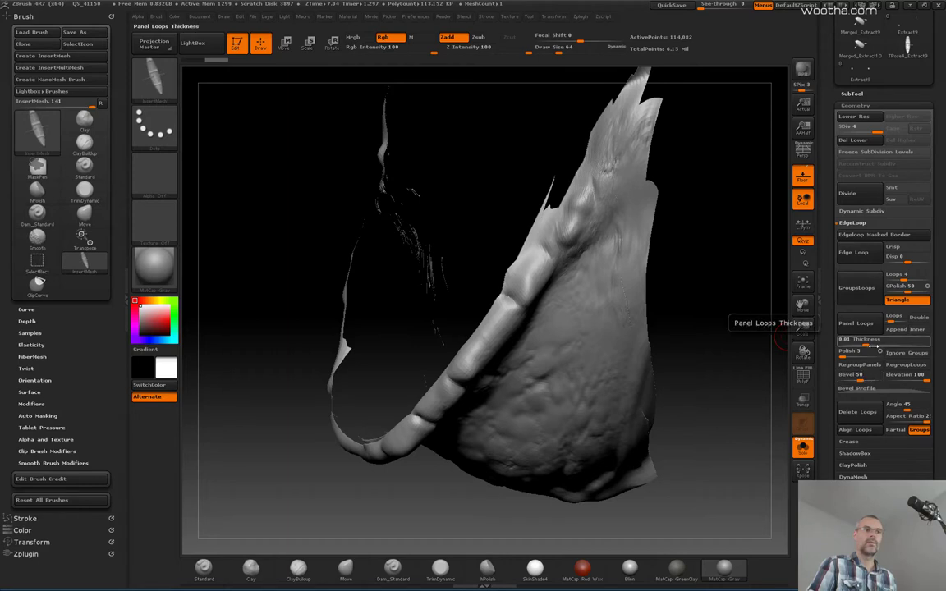
left_click_drag(907, 374, 888, 380)
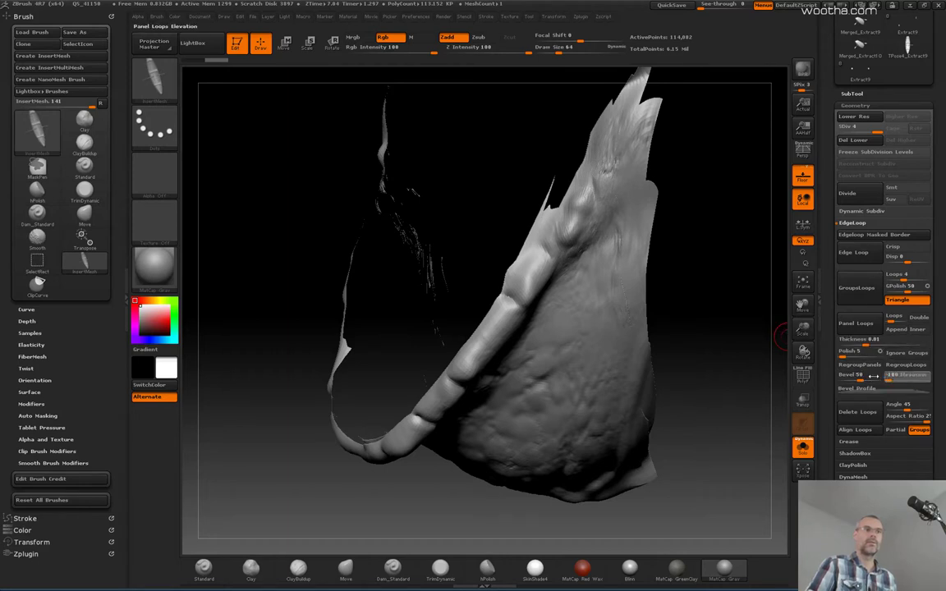
left_click(861, 325)
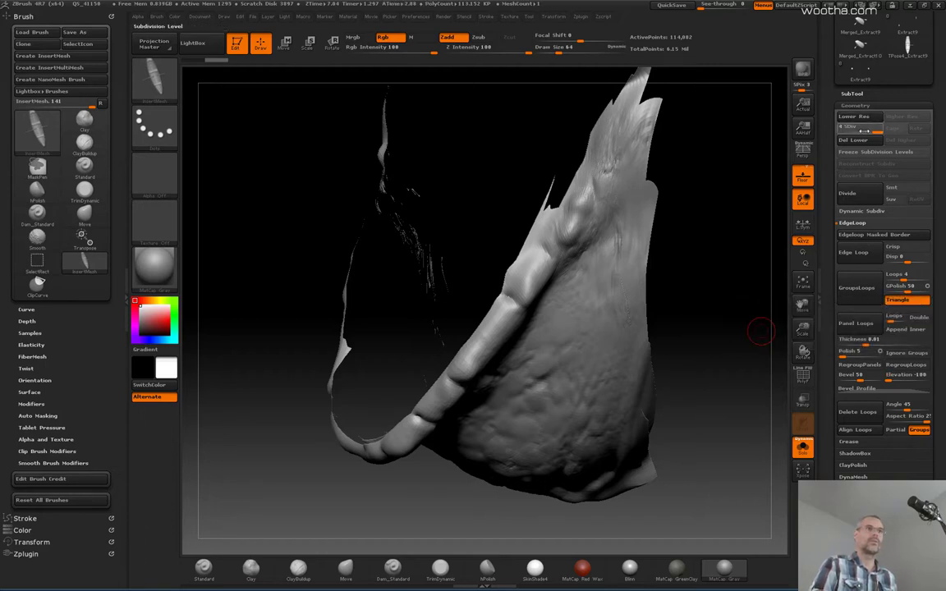
Try to delete the lower subdivision levels of the jaw, and unhide the rest of the frog mesh.
left_click(854, 141)
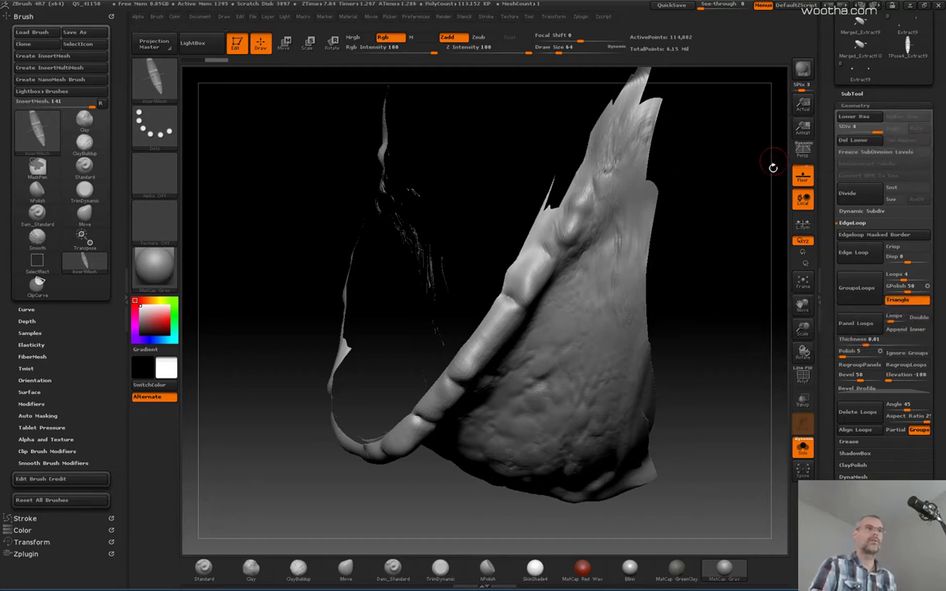
key("ctrl+shift")
left_click(288, 394, "ctrl+shift")
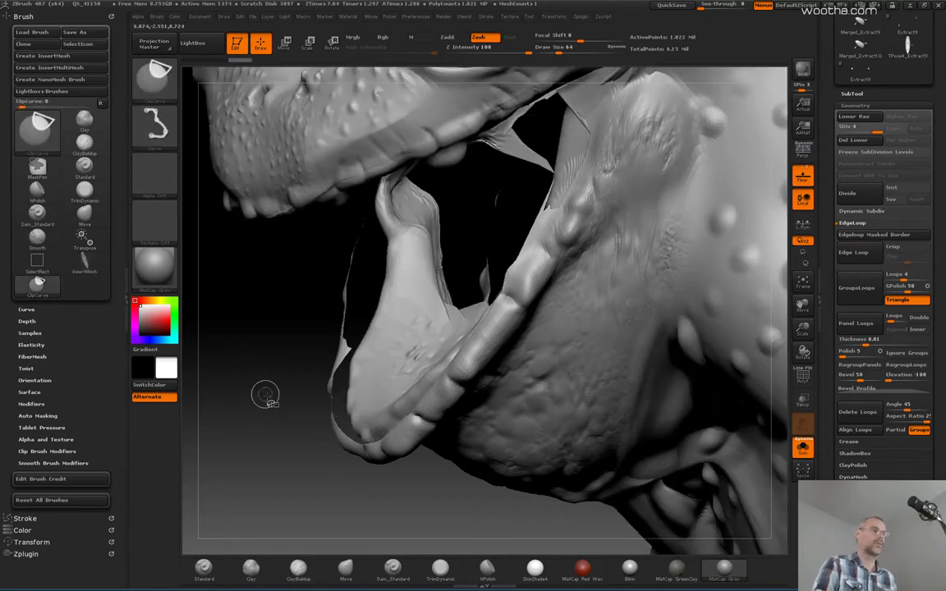
Clear the frog's sculpt layer and delete its lower subdivision levels.
left_click(871, 143)
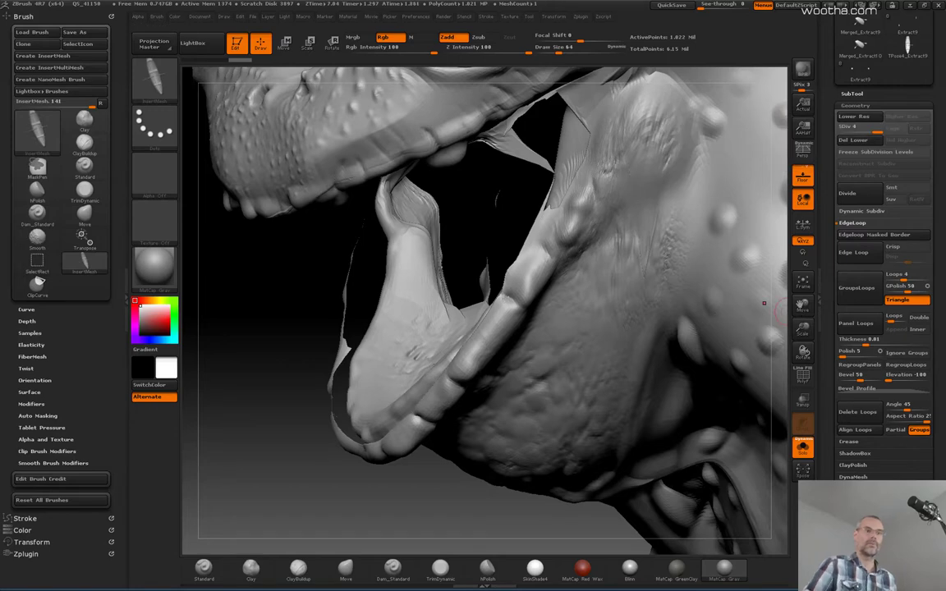
left_click_drag(828, 325, 828, 230)
scroll(889, 140, "down", 12)
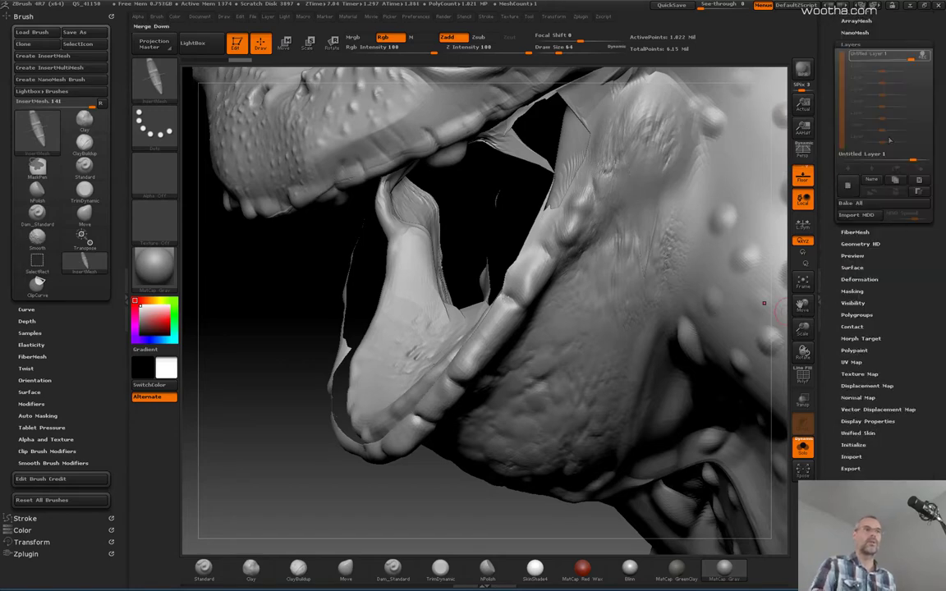
scroll(883, 143, "up", 4)
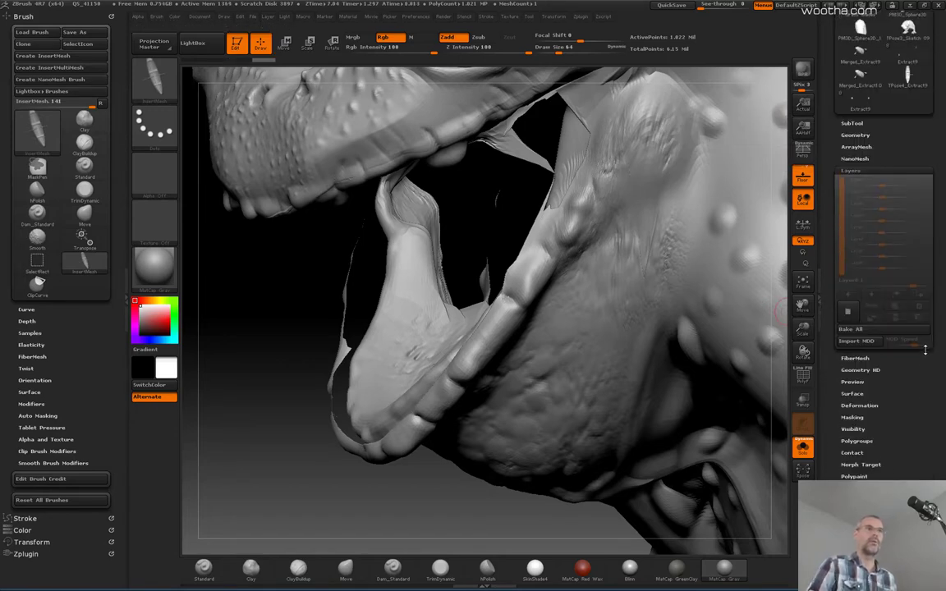
left_click(855, 139)
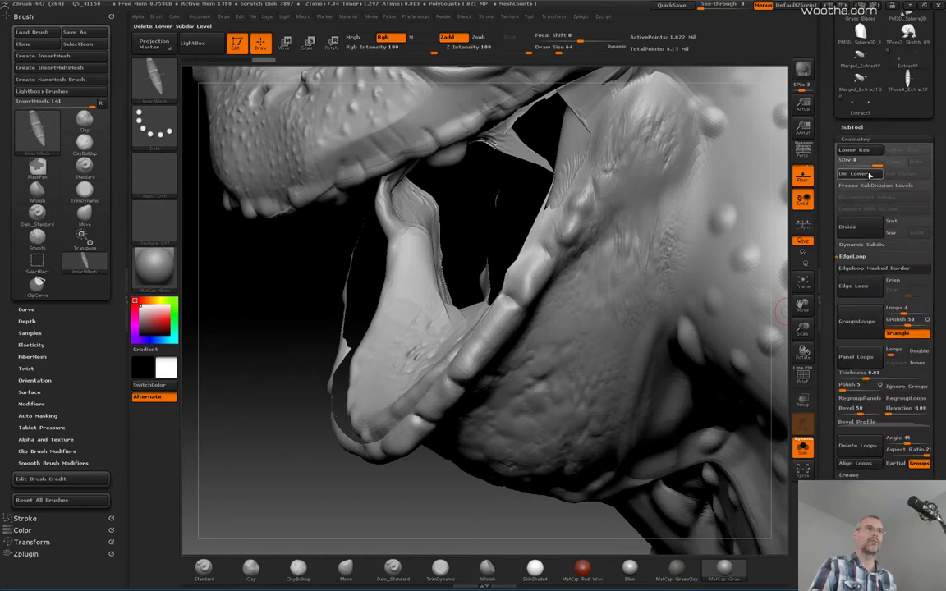
Isolate the lower jaw polygroup again and insert Panel Loops with thickness 0.13909 and polish 0.
left_click(327, 370, "ctrl+shift")
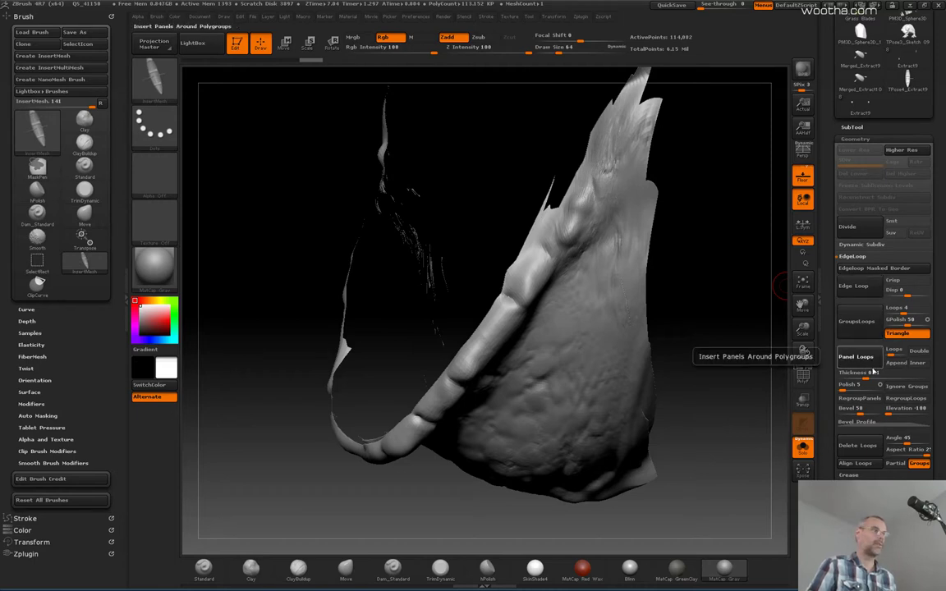
left_click_drag(313, 488, 311, 427)
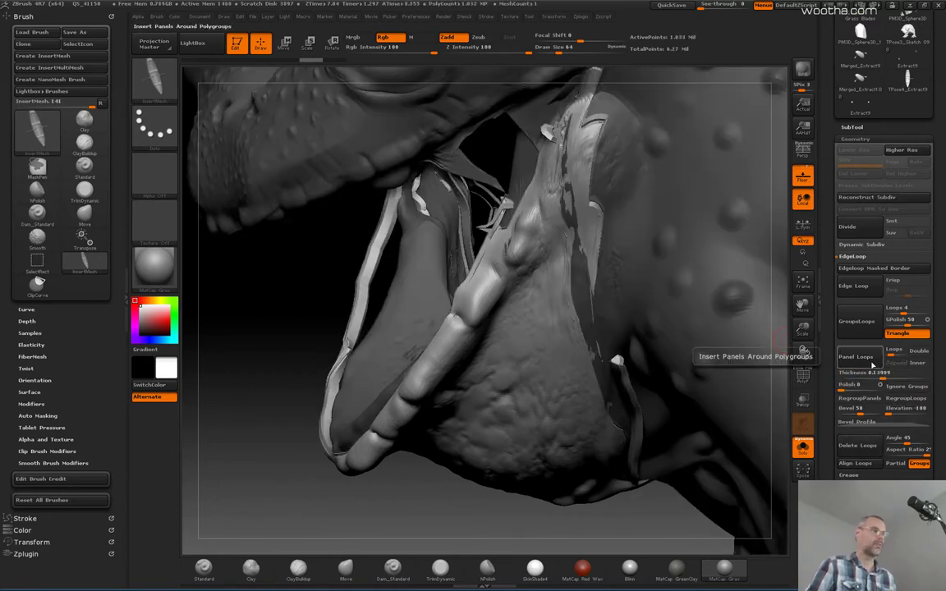
left_click(859, 358)
left_click_drag(306, 437, 271, 422)
Undo the previous Panel Loops on the isolated lower jaw and try them with thickness 0.34611.
key("ctrl+z")
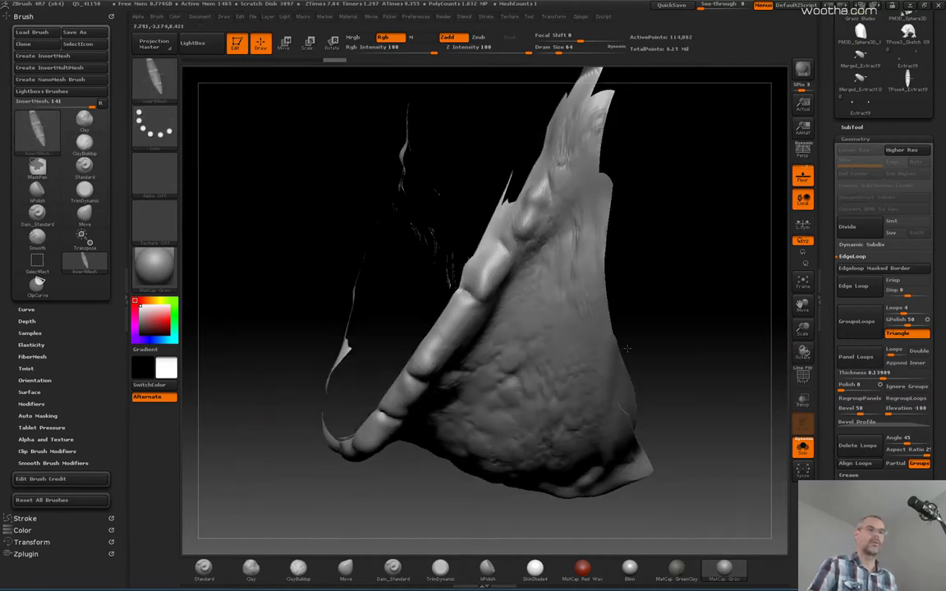
left_click_drag(884, 376, 892, 377)
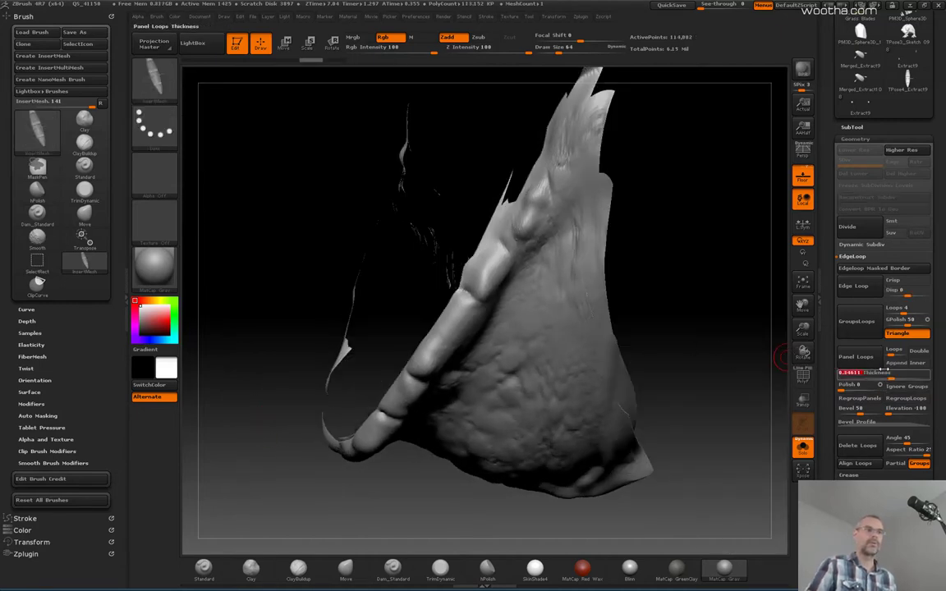
left_click(867, 358)
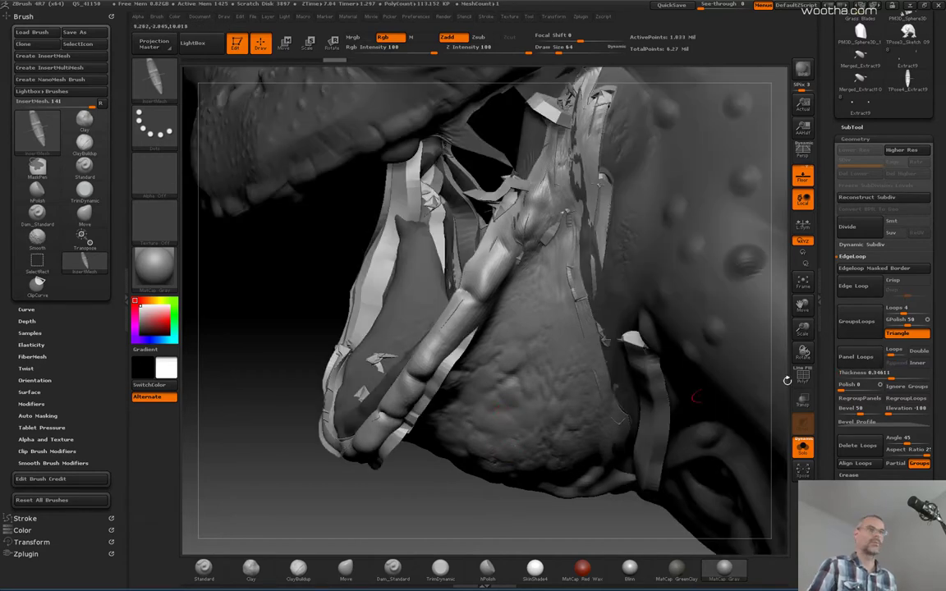
Undo the thick panels and insert Panel Loops on the lower jaw with a thickness of about 0.175.
key("ctrl+z")
left_click_drag(891, 375, 885, 375)
left_click(859, 356)
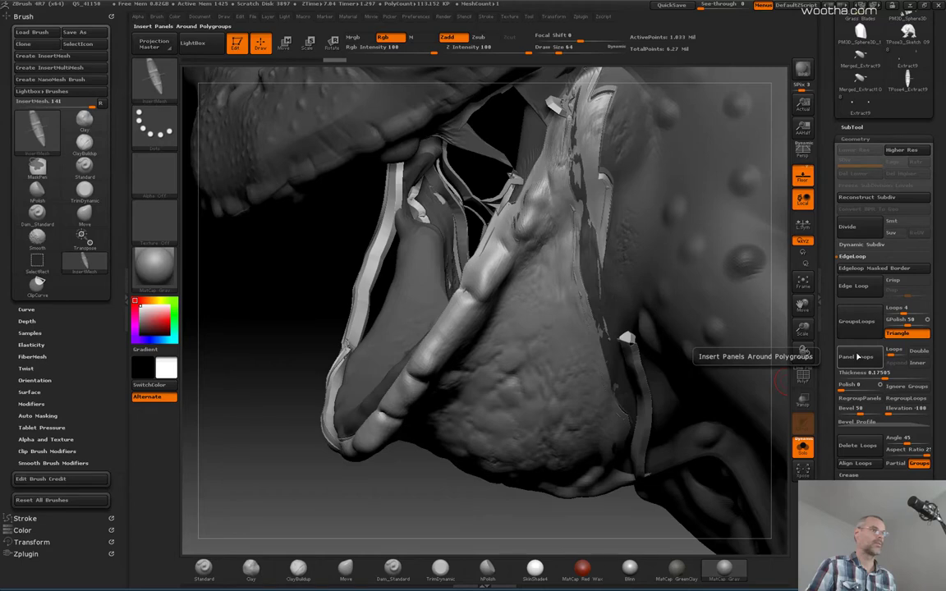
Isolate the Panel Loops strips and hide the ones around the neck, keeping only the strips along the jaw rim.
left_click(321, 276, "ctrl+shift")
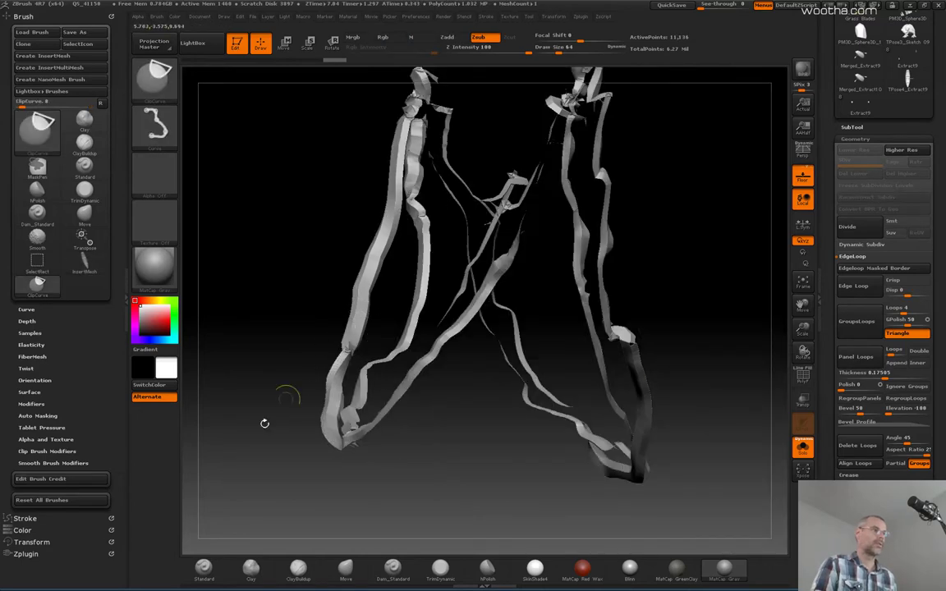
mouse_move(265, 424)
left_mouse_down()
mouse_move(337, 429)
mouse_move(266, 446)
mouse_move(274, 388)
mouse_move(334, 421)
mouse_move(301, 380)
mouse_move(312, 374)
left_mouse_up()
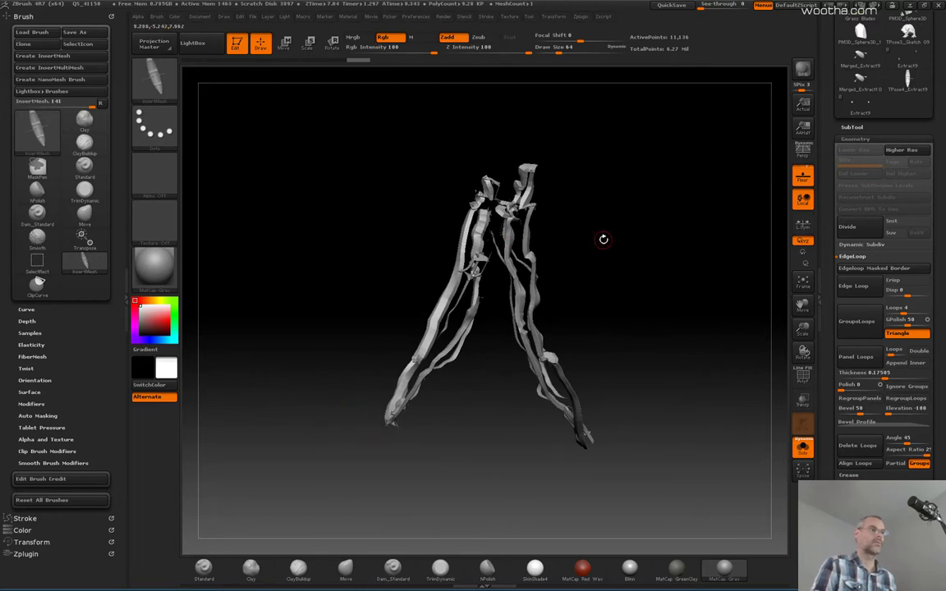
left_click_drag(607, 240, 606, 242)
mouse_move(703, 151)
left_mouse_down("ctrl+shift")
mouse_move(613, 288)
mouse_move(507, 323)
mouse_move(500, 312)
left_mouse_up("ctrl+shift")
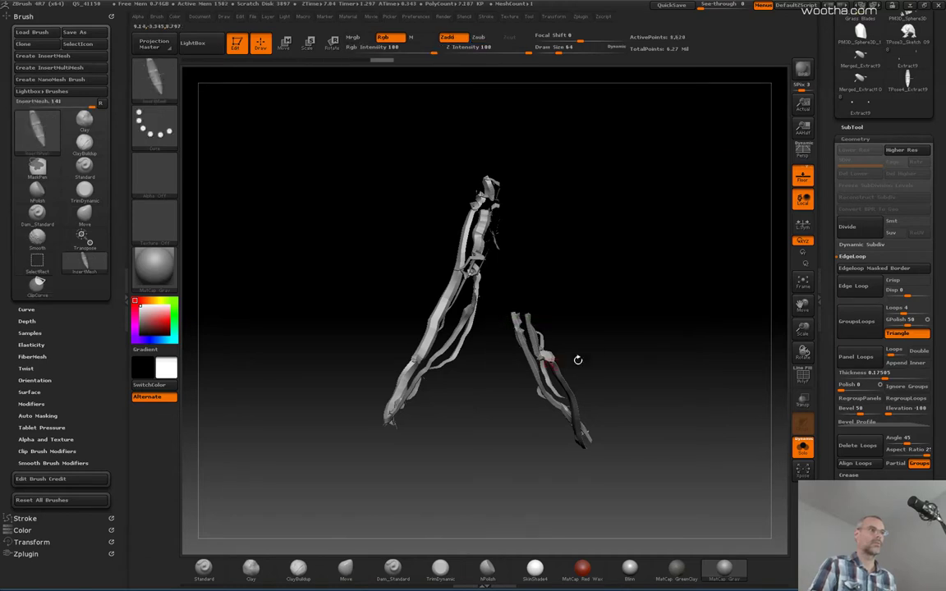
left_click_drag(695, 259, 506, 368, "ctrl+alt+shift")
left_click_drag(723, 336, 500, 473, "ctrl+shift")
left_click_drag(333, 407, 514, 406)
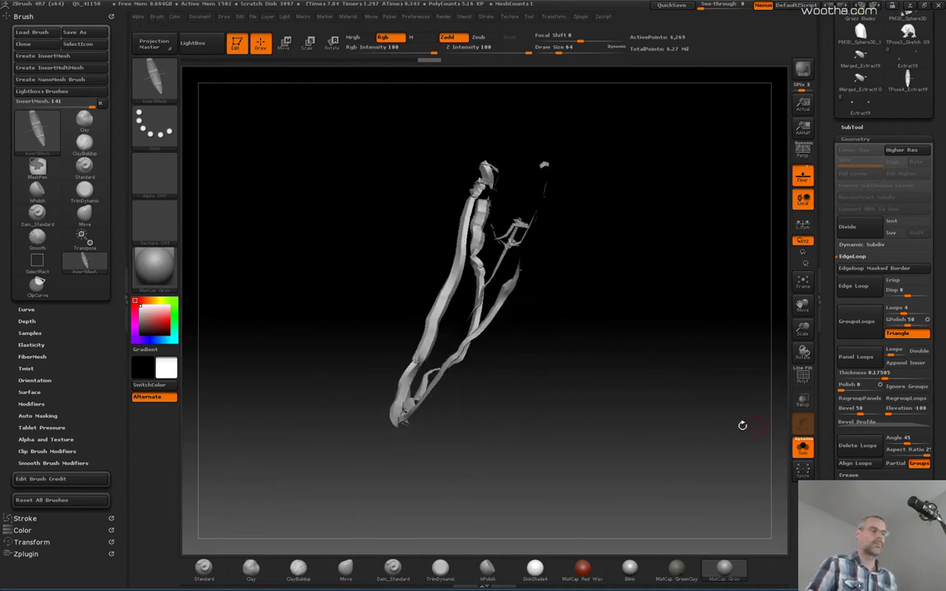
left_click(329, 342, "ctrl+shift")
left_click(439, 325, "ctrl+shift")
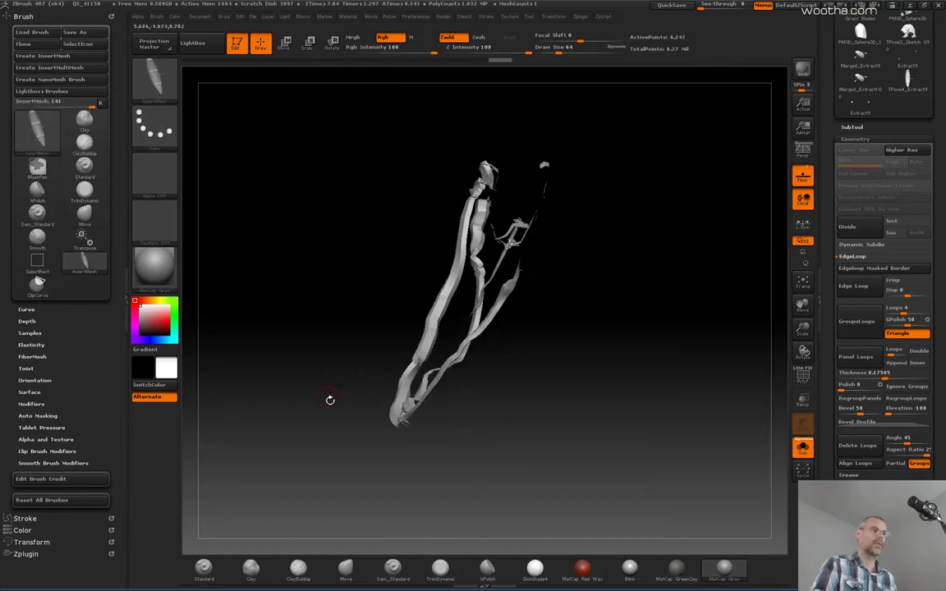
left_click_drag(329, 400, 327, 391)
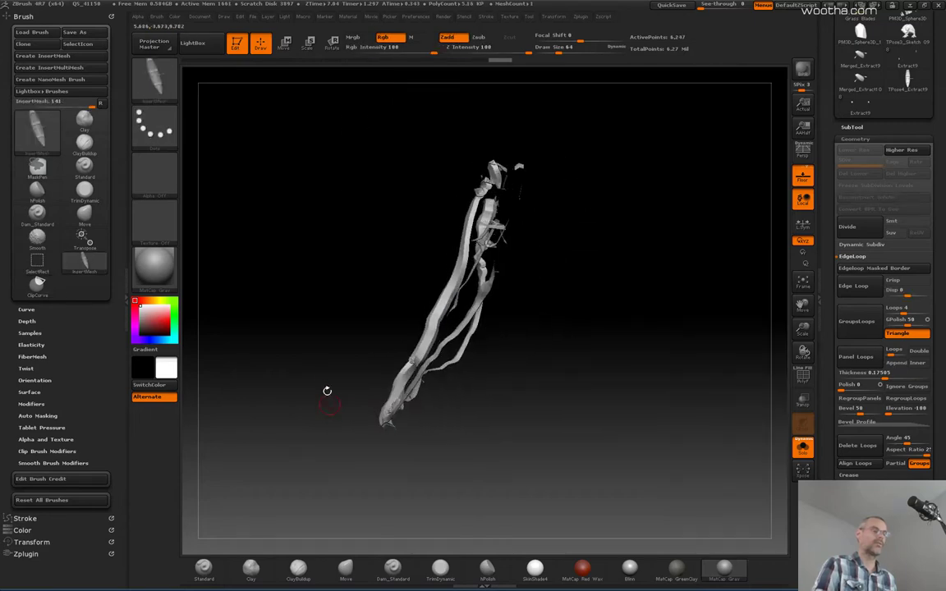
Show the rest of the frog mesh unmasked, leaving only the neck-side panel strips hidden.
left_click(324, 351, "ctrl+shift")
left_click_drag(328, 364, 370, 370)
left_click(632, 382, "ctrl+shift")
left_click(365, 383, "ctrl+shift")
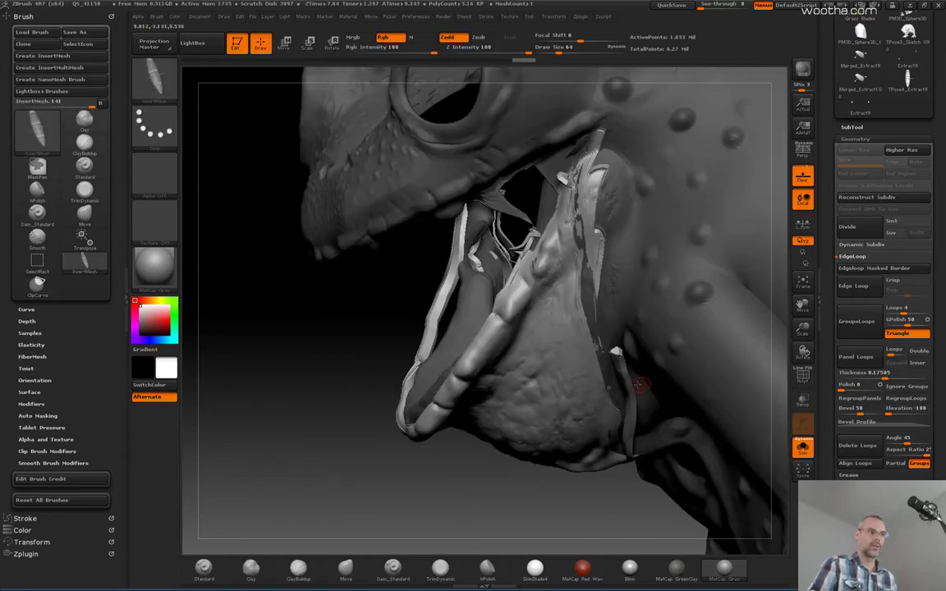
left_click(570, 345, "ctrl+shift")
mouse_move(368, 326)
left_mouse_down("ctrl+shift")
mouse_move(385, 413)
mouse_move(338, 412)
mouse_move(338, 431)
left_mouse_up("ctrl+shift")
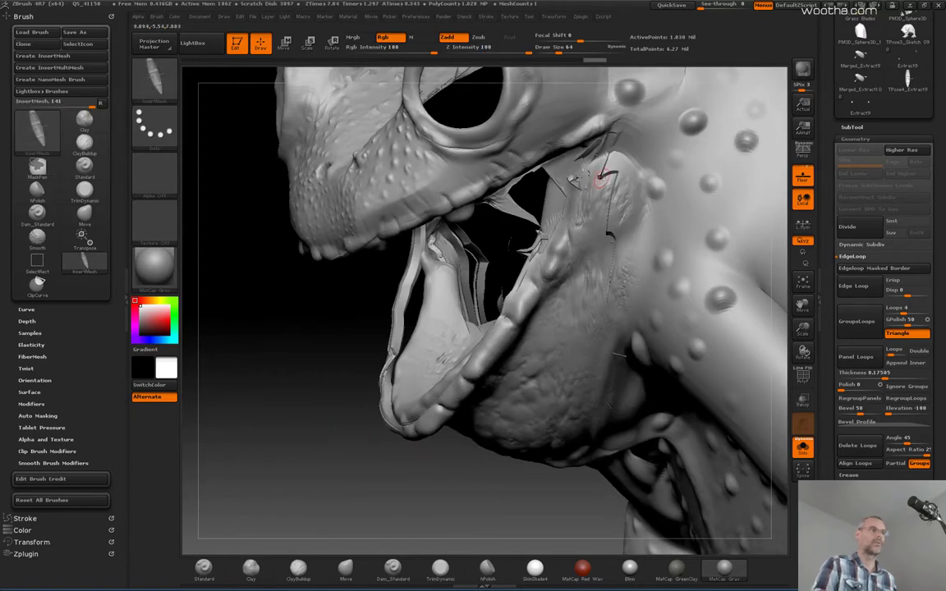
Restore the frog version with the jaw-rim strips from the undo history and delete its hidden geometry.
left_click(615, 171, "ctrl+shift")
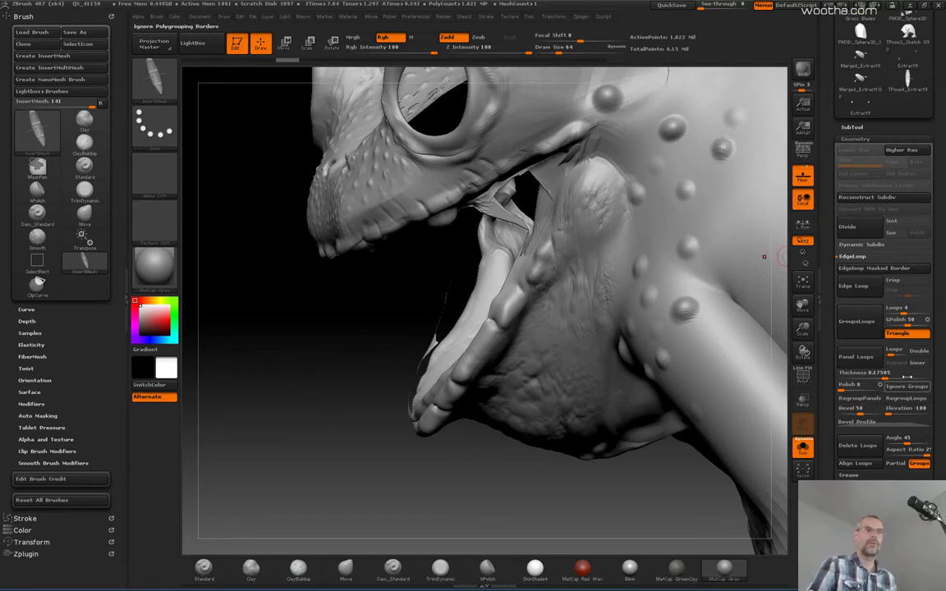
left_click_drag(937, 367, 939, 356)
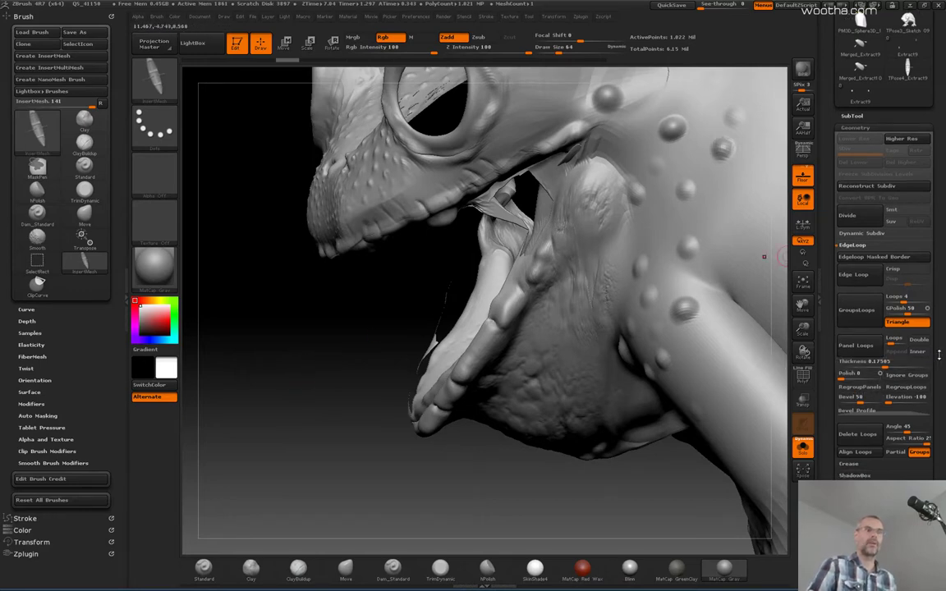
scroll(939, 355, "down", 1)
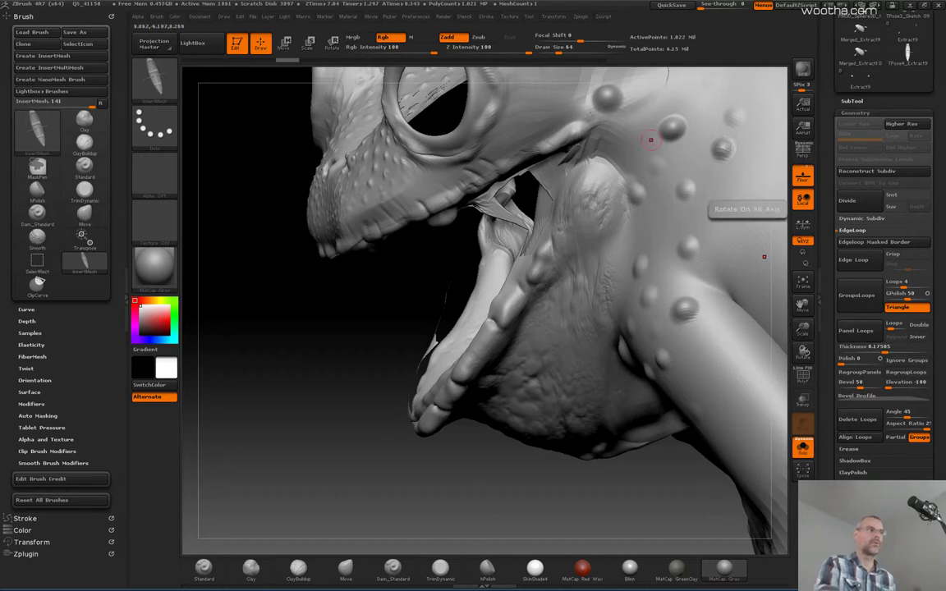
mouse_move(296, 63)
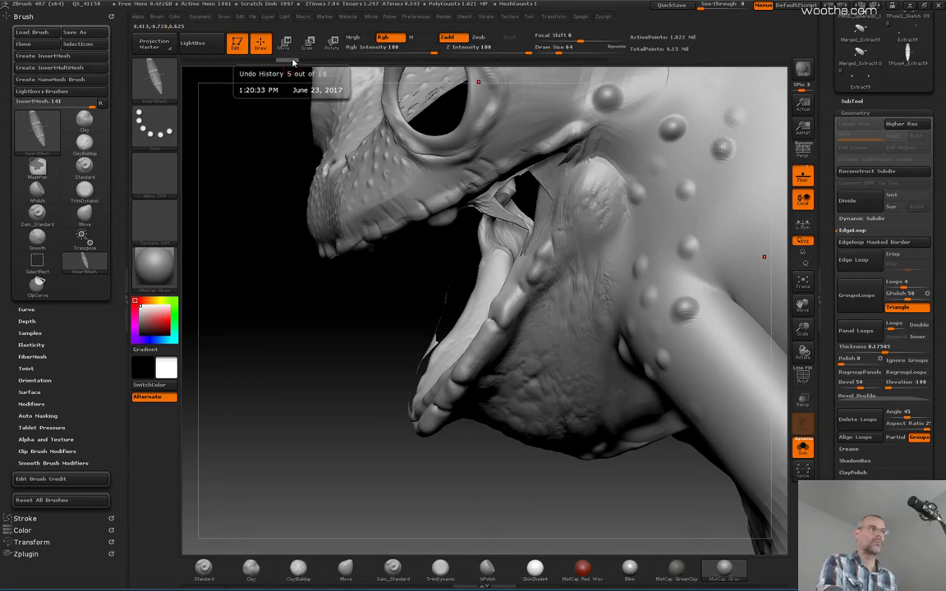
left_click_drag(291, 61, 594, 59)
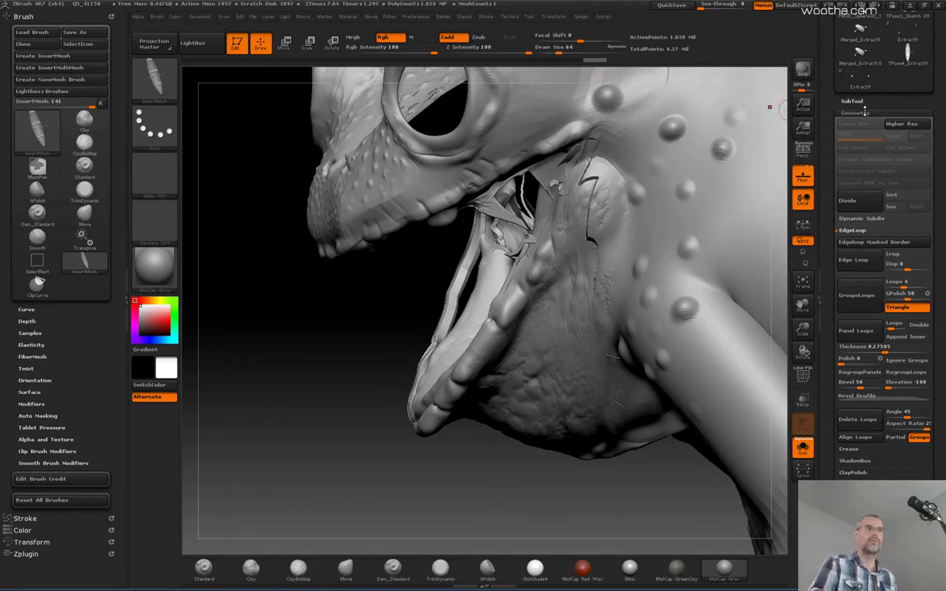
left_click(873, 508)
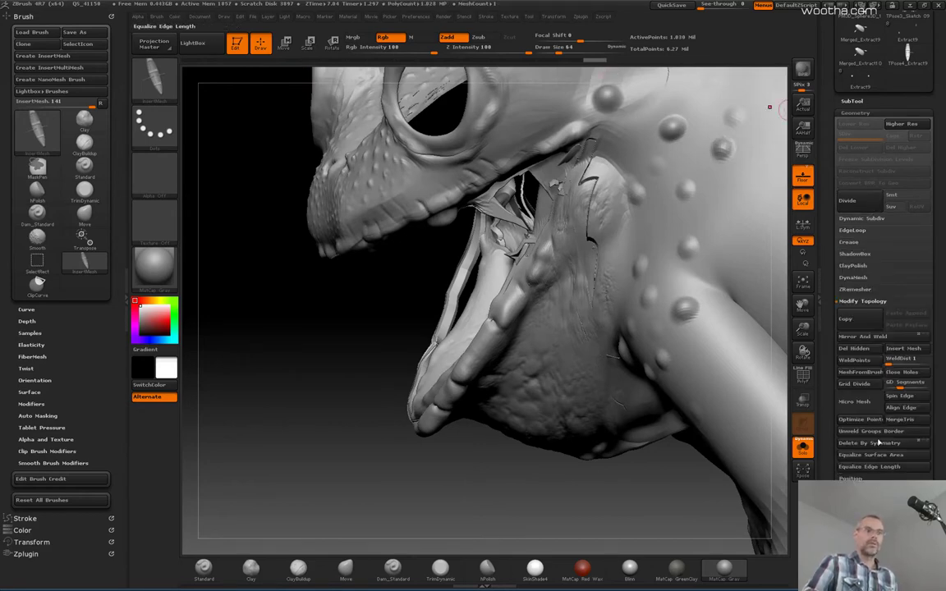
left_click(855, 349)
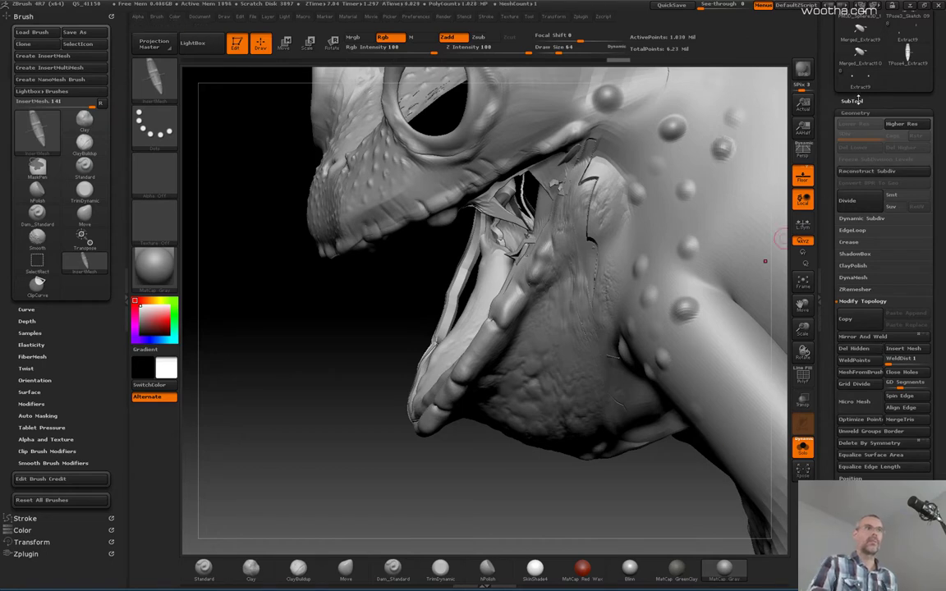
Duplicate the frog subtool and make Sketch 12_01 the active subtool.
left_click(852, 100)
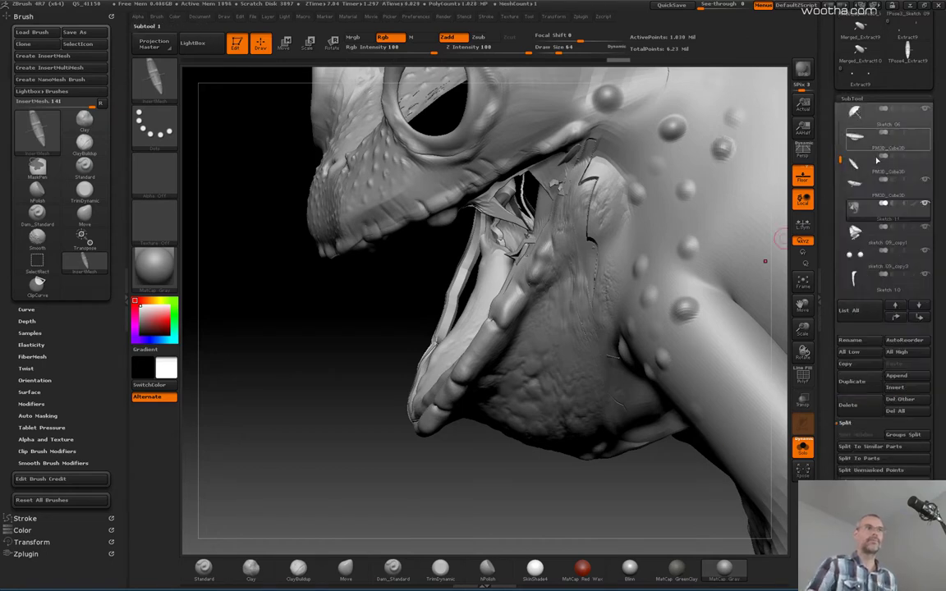
left_click(872, 388)
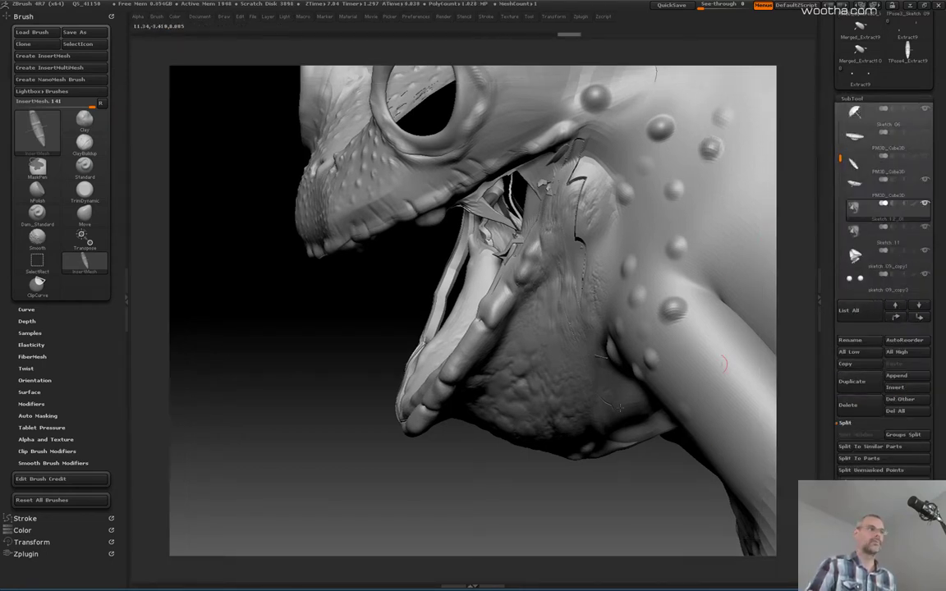
key("Tab")
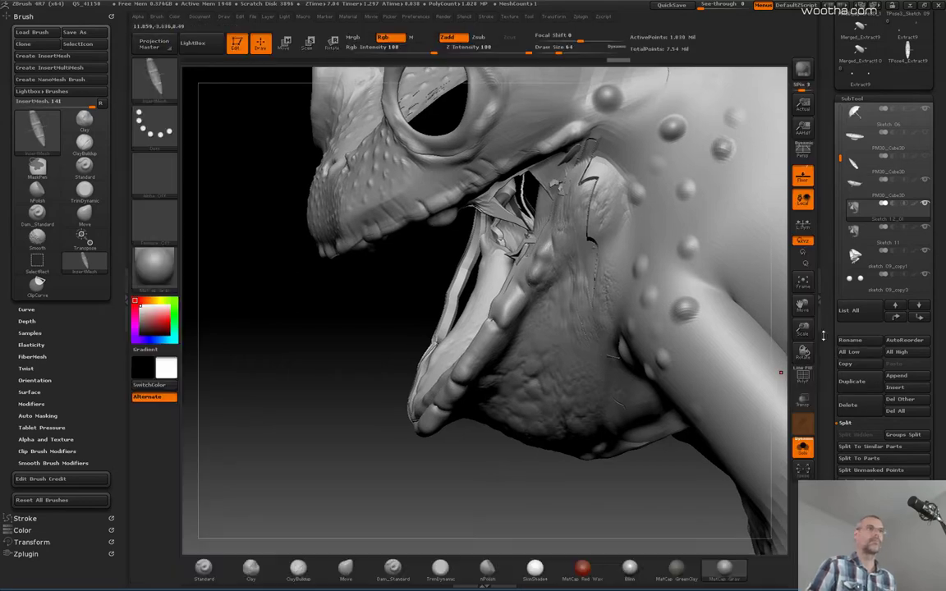
left_click(862, 233)
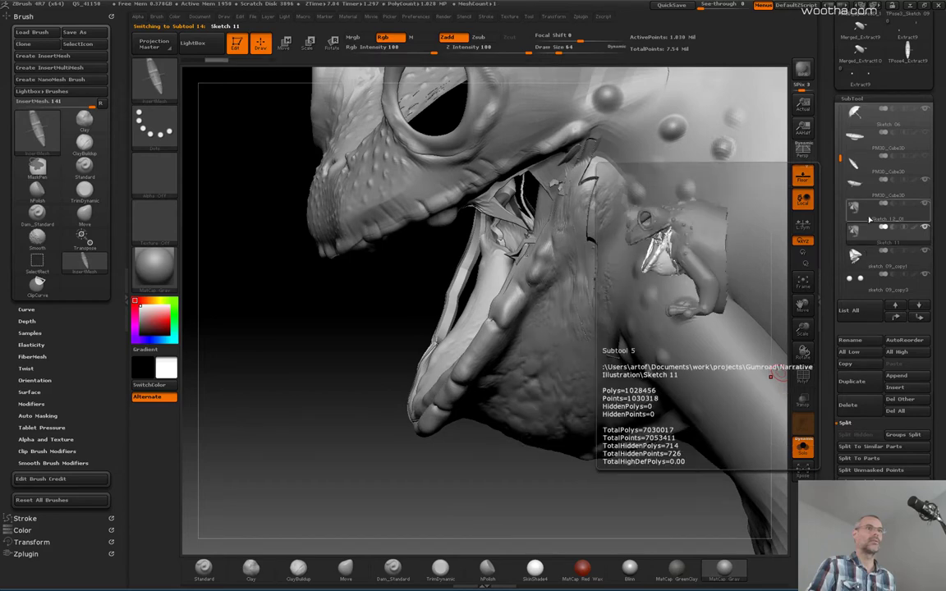
left_click(867, 215)
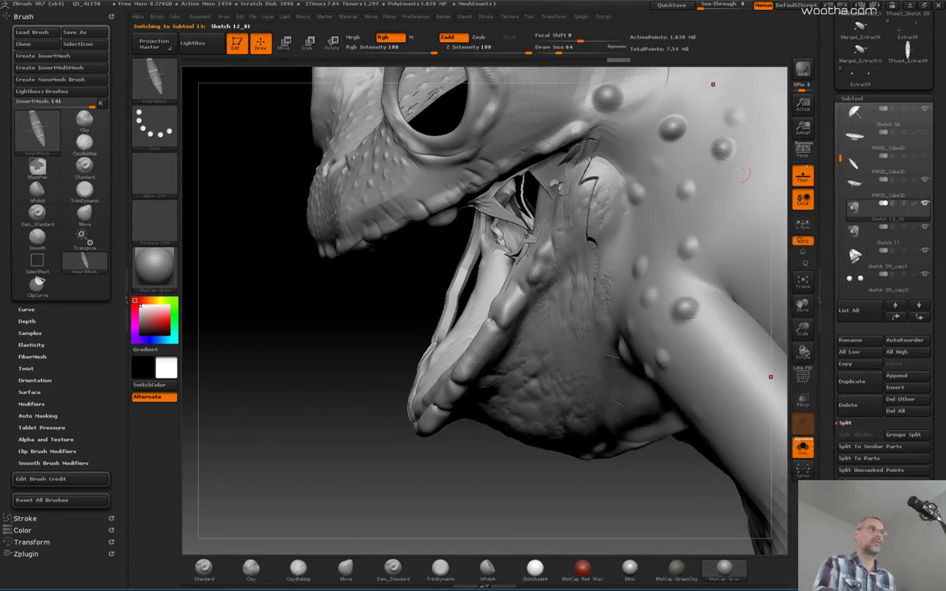
Roll the Sketch 12_01 subtool back through its undo history to the frog mesh without Panel Loops.
left_click(328, 61)
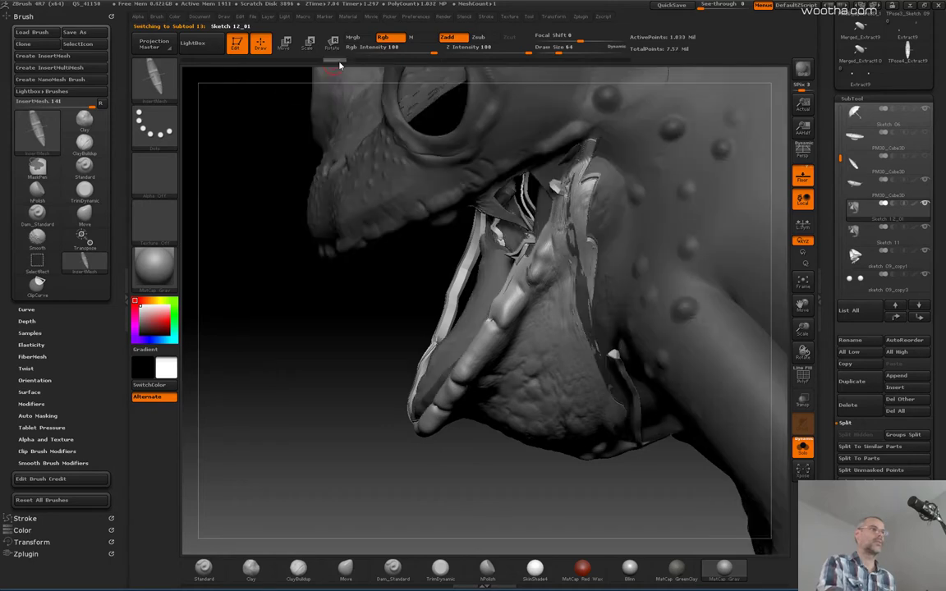
key("ctrl+z")
key("ctrl+z")
key("ctrl+z")
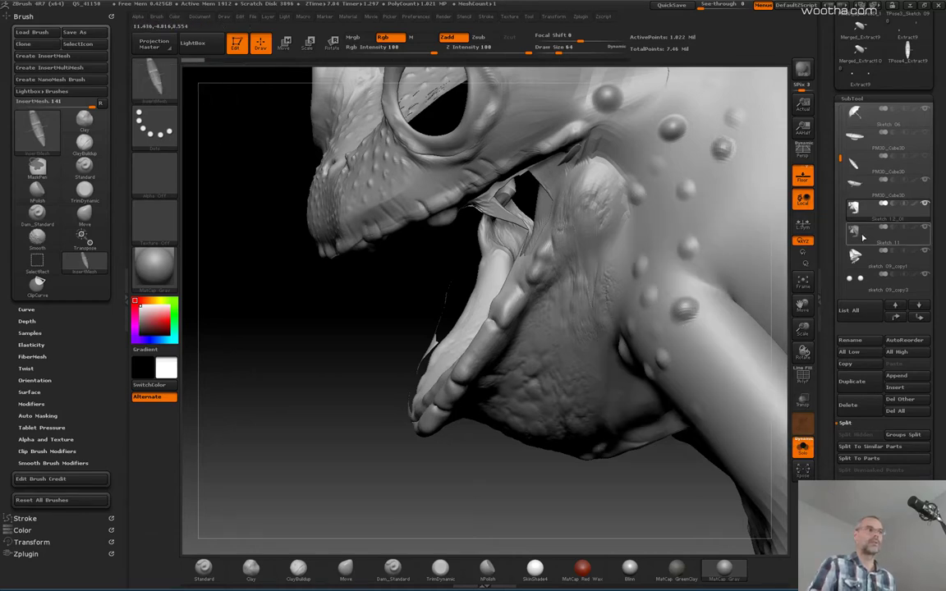
Isolate the jaw-rim strips in the Sketch 11 subtool and delete all of its hidden geometry.
left_click(454, 304, "ctrl+shift")
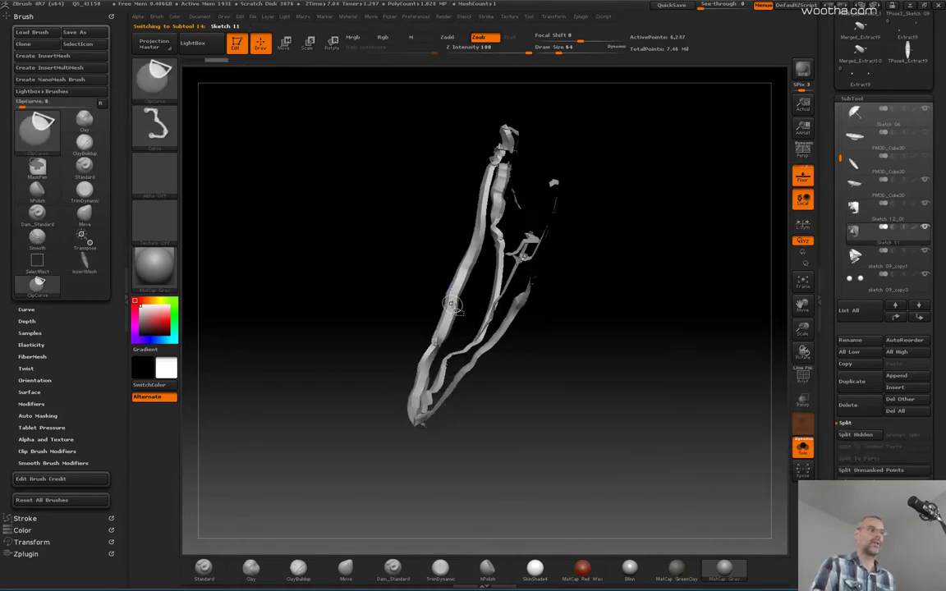
left_click_drag(368, 414, 369, 415)
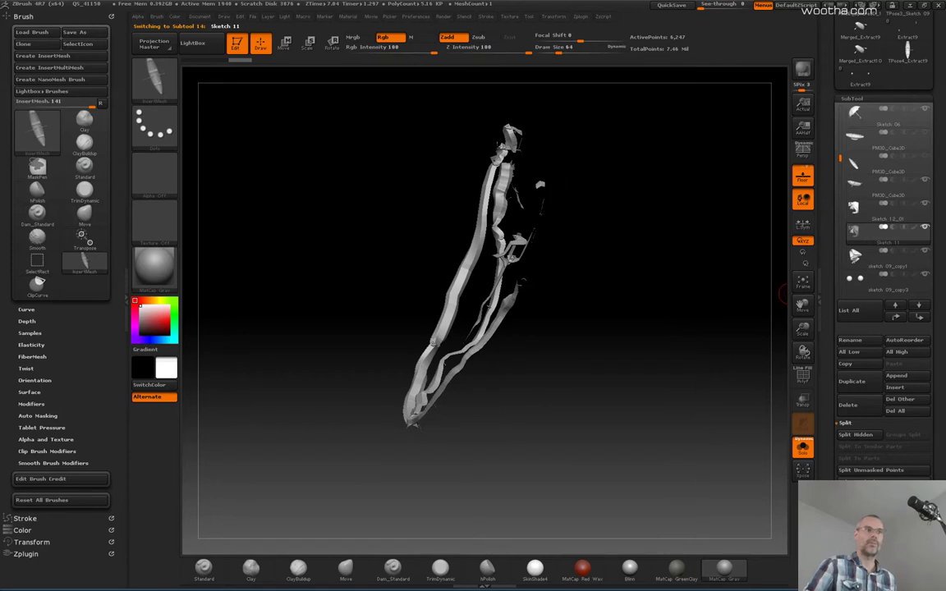
left_click(849, 494)
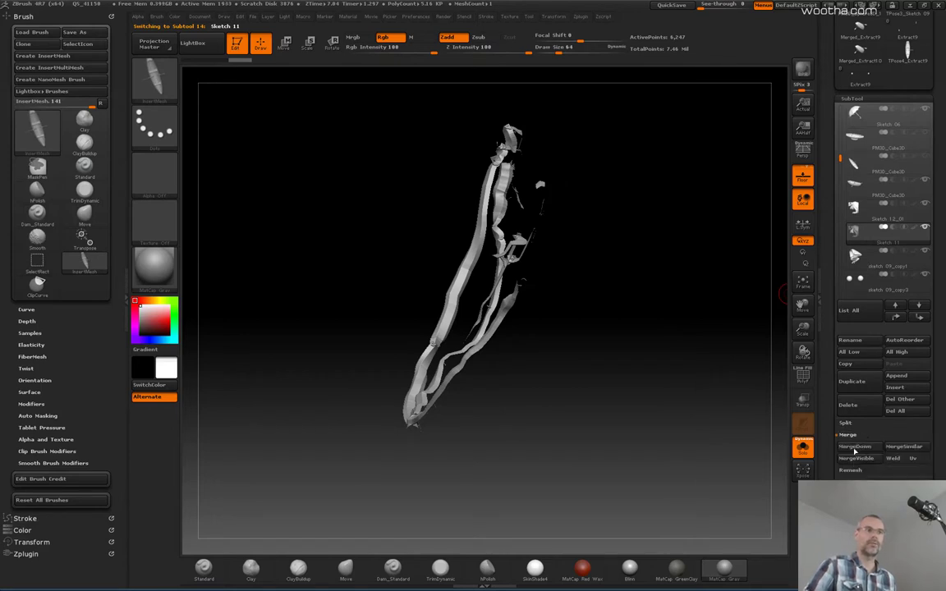
left_click(856, 508)
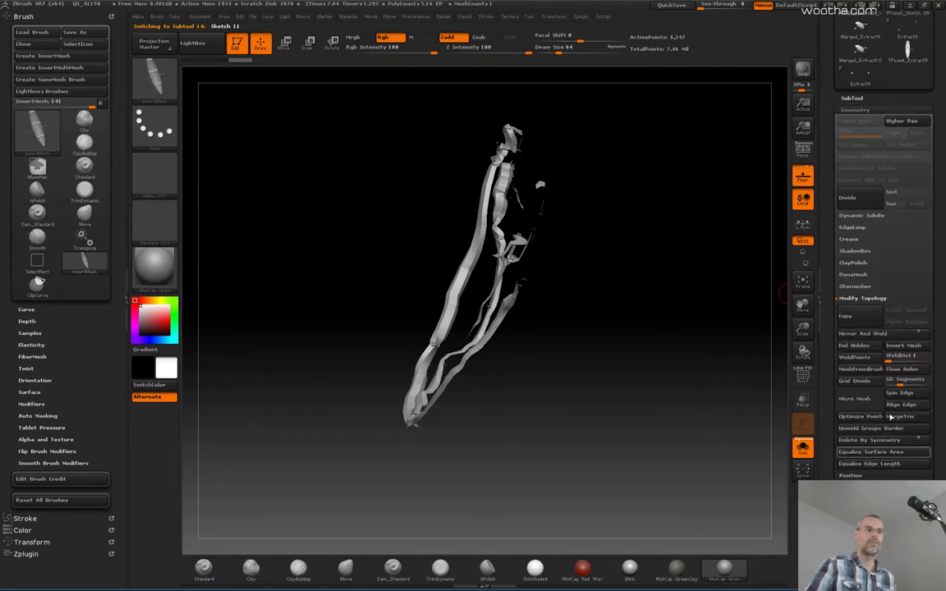
left_click(868, 347)
Show the whole scene again and smooth the jaw-rim strip near the corner of the frog's mouth.
left_click(809, 450)
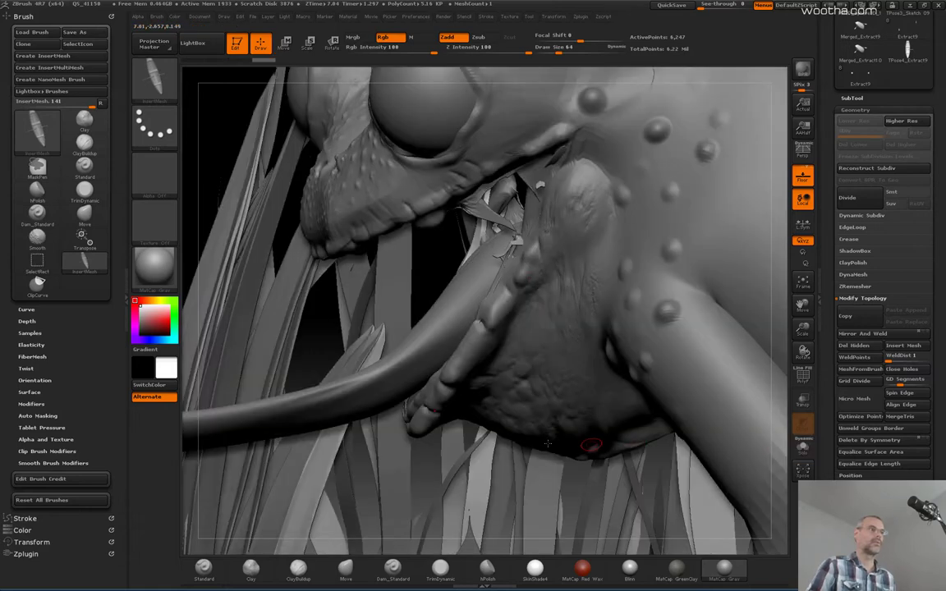
mouse_move(782, 315)
left_mouse_down()
mouse_move(790, 322)
mouse_move(796, 313)
mouse_move(784, 309)
mouse_move(782, 322)
mouse_move(782, 305)
left_mouse_up()
key("shift")
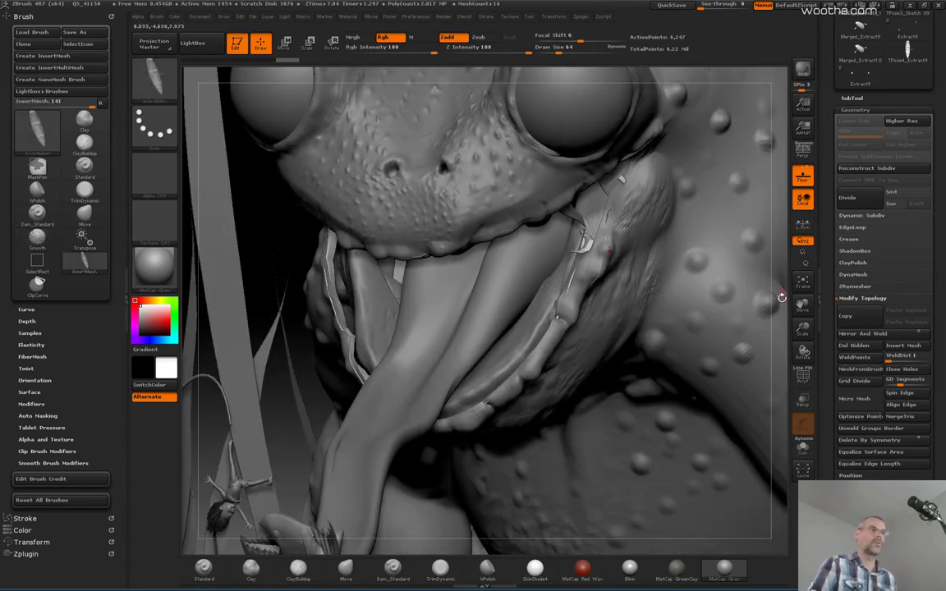
key("space")
left_click_drag(336, 297, 340, 296)
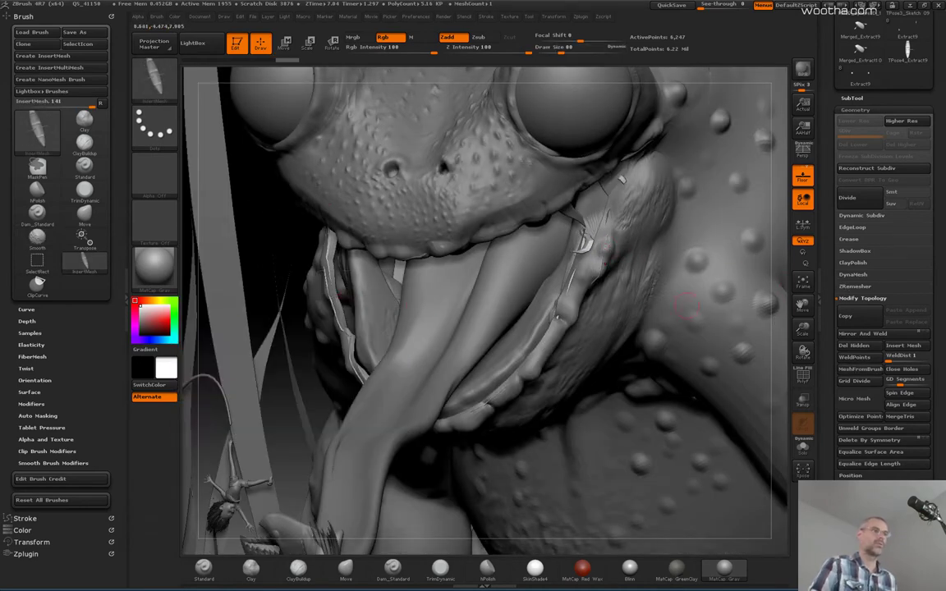
left_click_drag(782, 331, 781, 321)
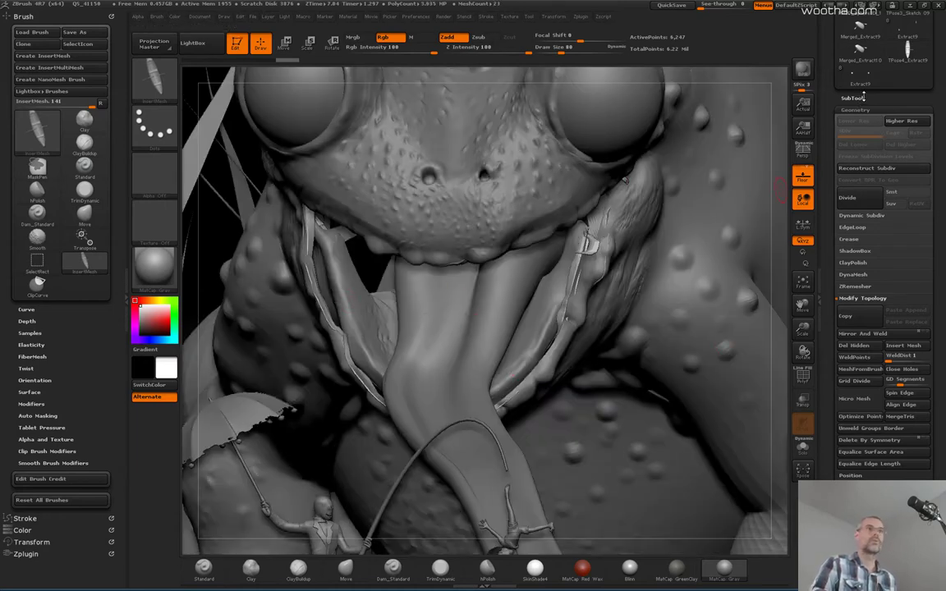
key("shift")
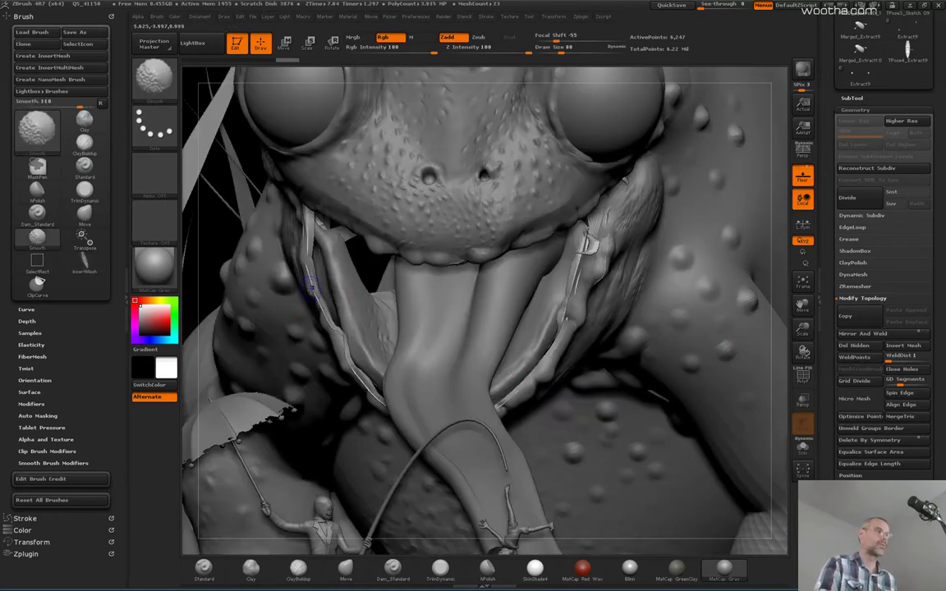
left_click_drag(310, 234, 310, 216, "shift")
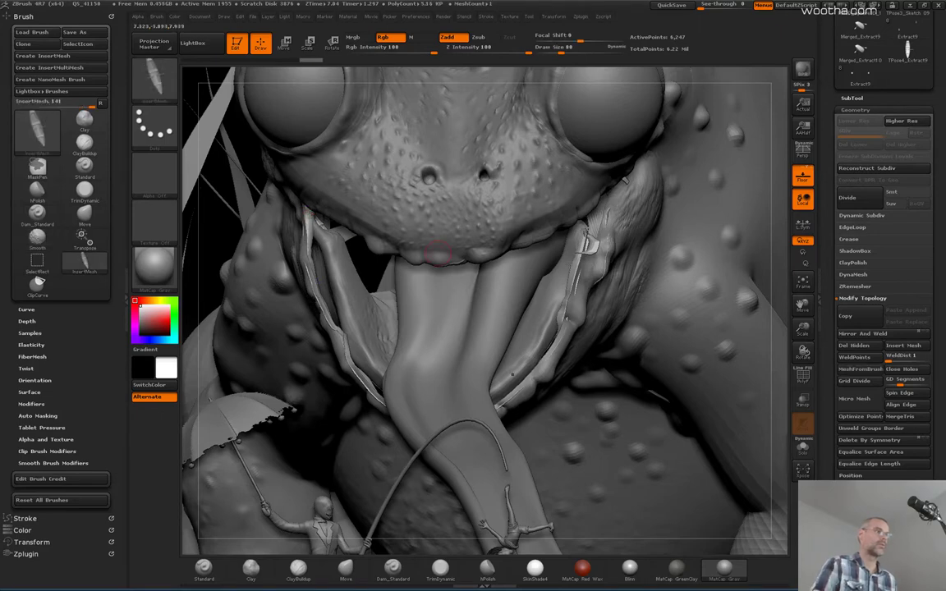
left_click_drag(784, 310, 768, 324)
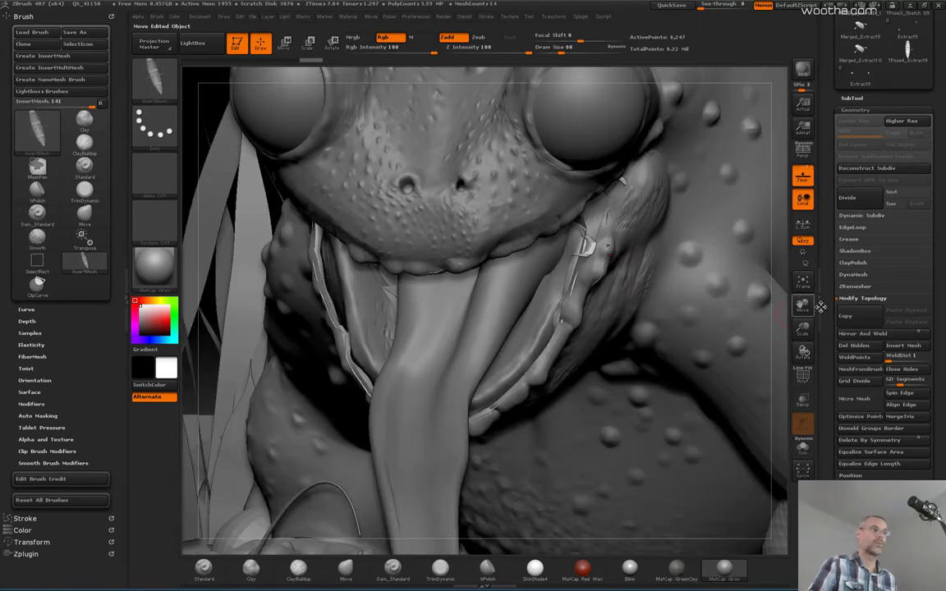
Make Sketch 12_01 the active subtool and add a new sculpting layer to it.
left_click(357, 294, "alt")
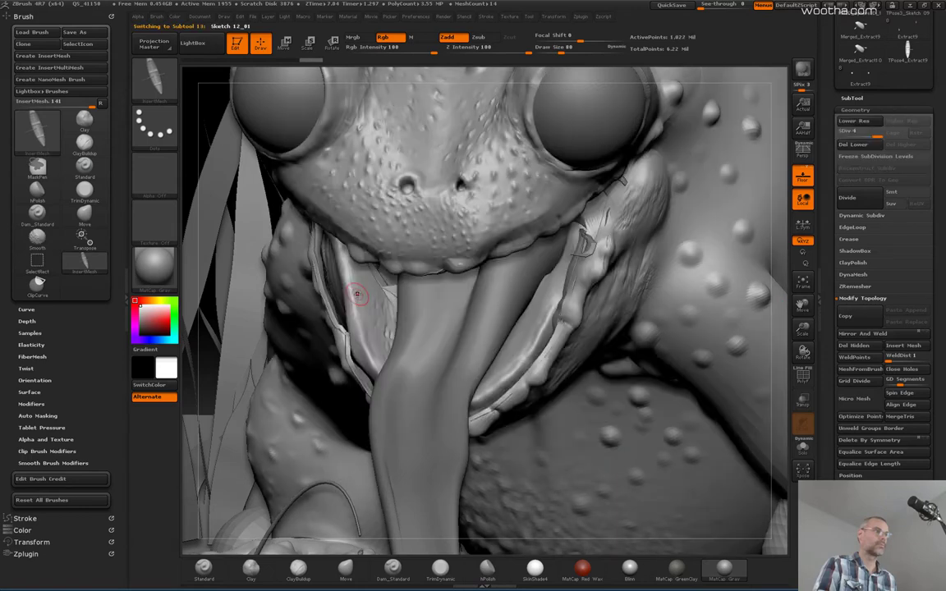
key("space")
left_click_drag(364, 300, 369, 300)
left_click(346, 285)
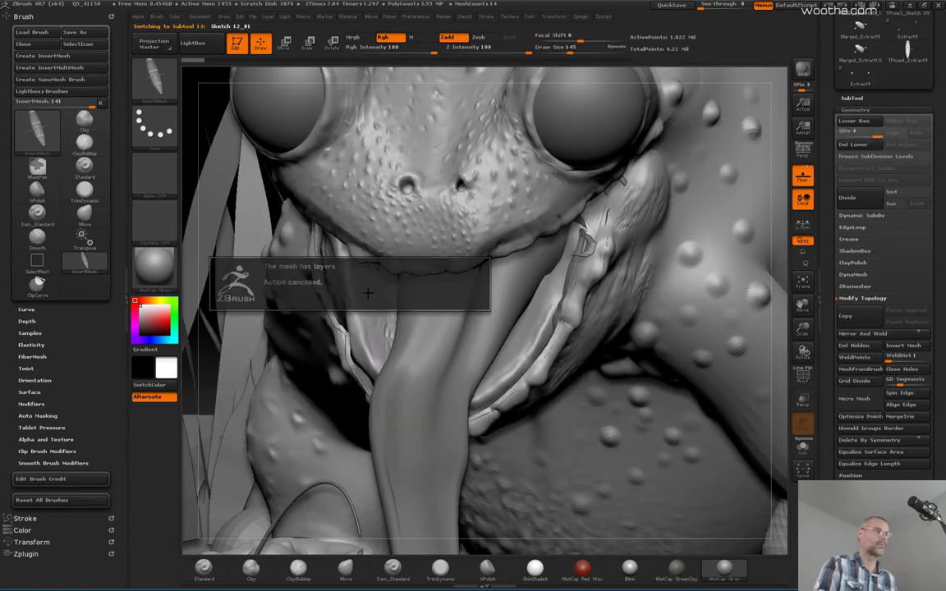
left_click(855, 98)
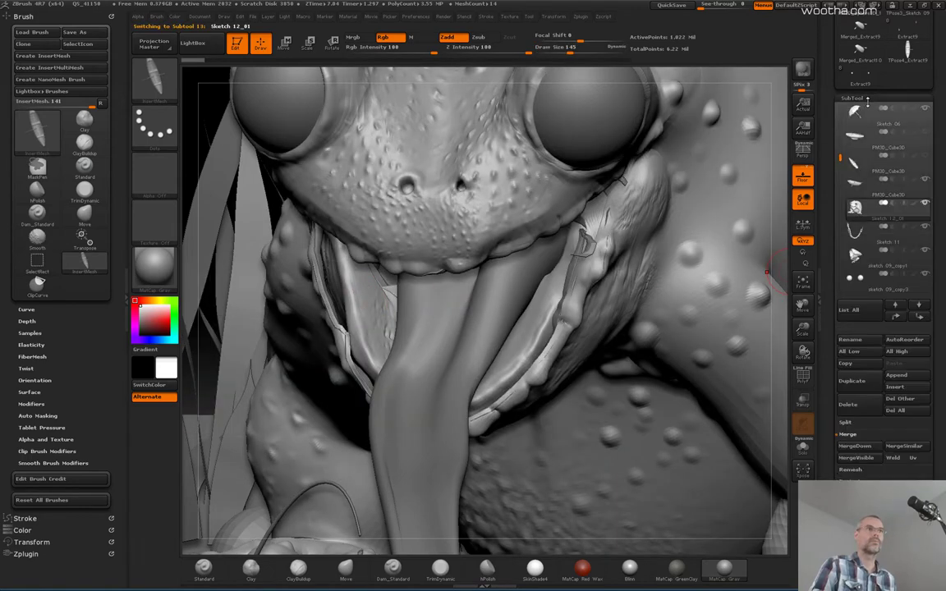
left_click(865, 97)
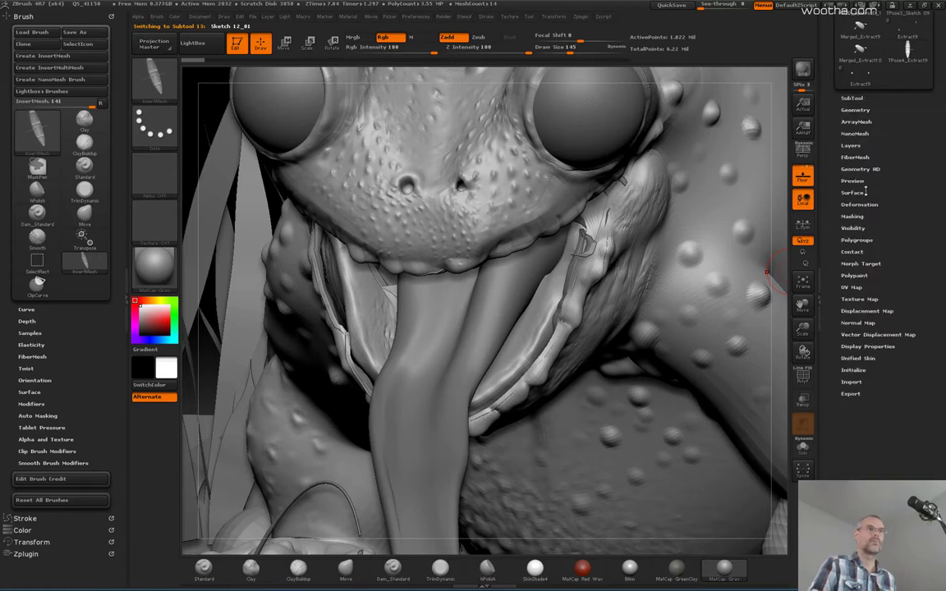
left_click(864, 146)
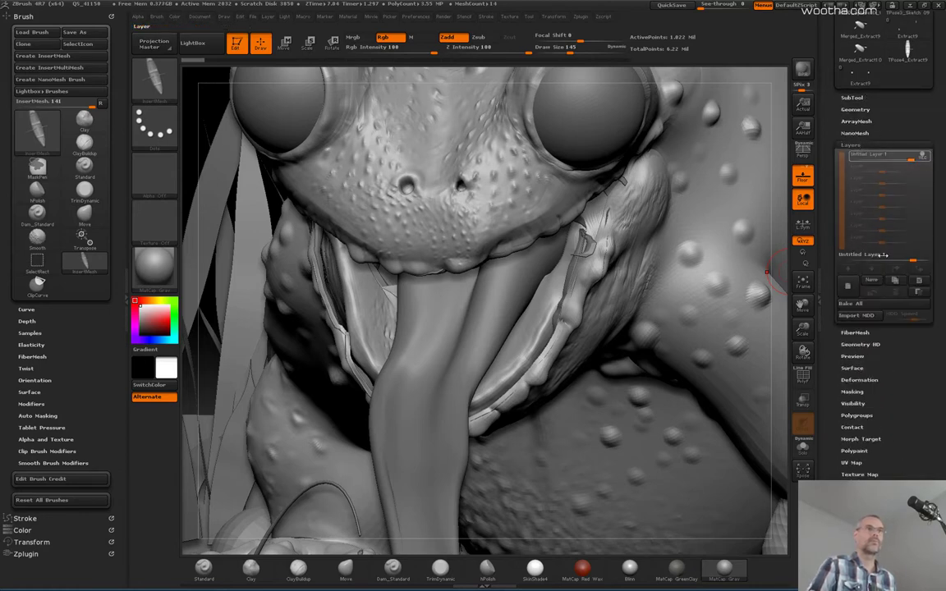
Switch to the Move Topological brush with a draw size of 344.
key("space")
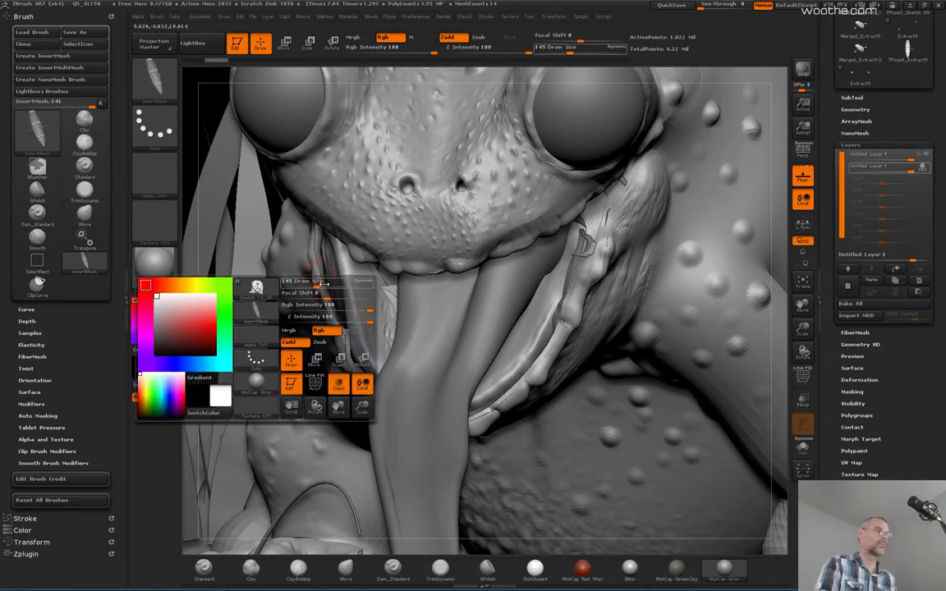
left_click_drag(317, 283, 345, 286)
left_click(345, 569)
key("space")
key("space")
key("n")
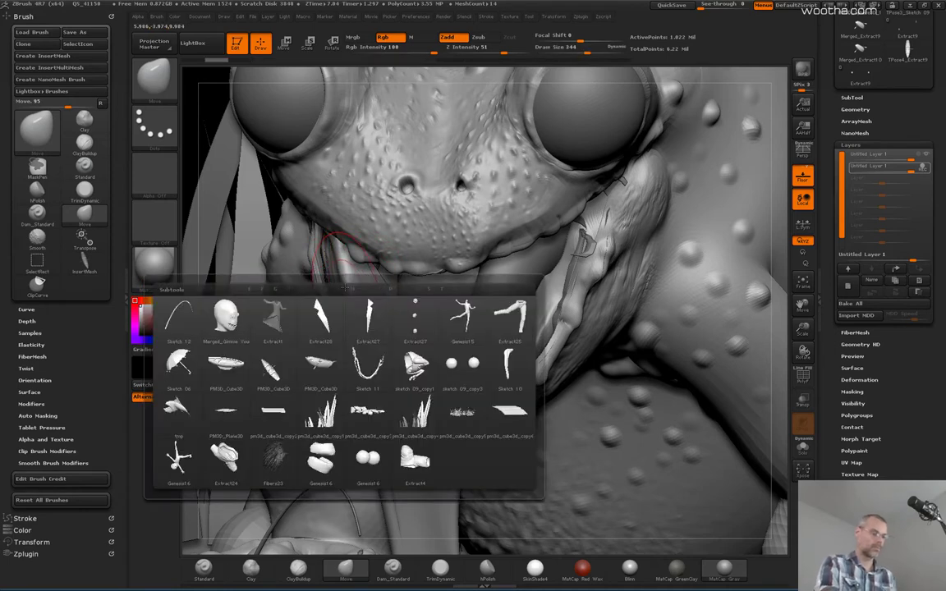
key("b")
key("m")
key("t")
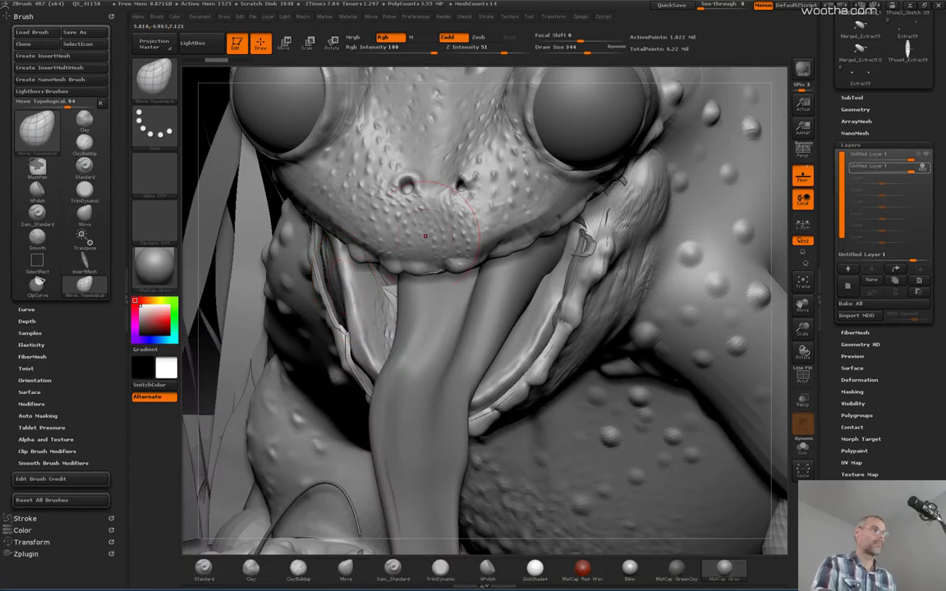
Enlarge the brush to draw size 437 and reshape the inner lower jaw on both sides of the tongue with Move Topological.
key("space")
mouse_move(342, 290)
left_mouse_down()
mouse_move(352, 290)
mouse_move(327, 262)
mouse_move(330, 270)
left_mouse_up()
left_click_drag(372, 358, 361, 363)
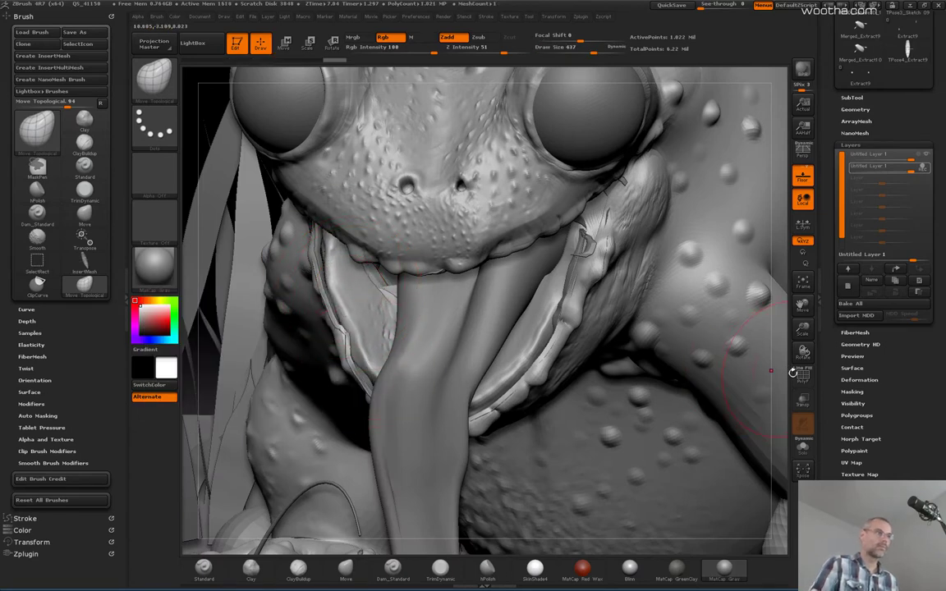
mouse_move(793, 372)
left_mouse_down()
mouse_move(491, 425)
mouse_move(479, 411)
left_mouse_up()
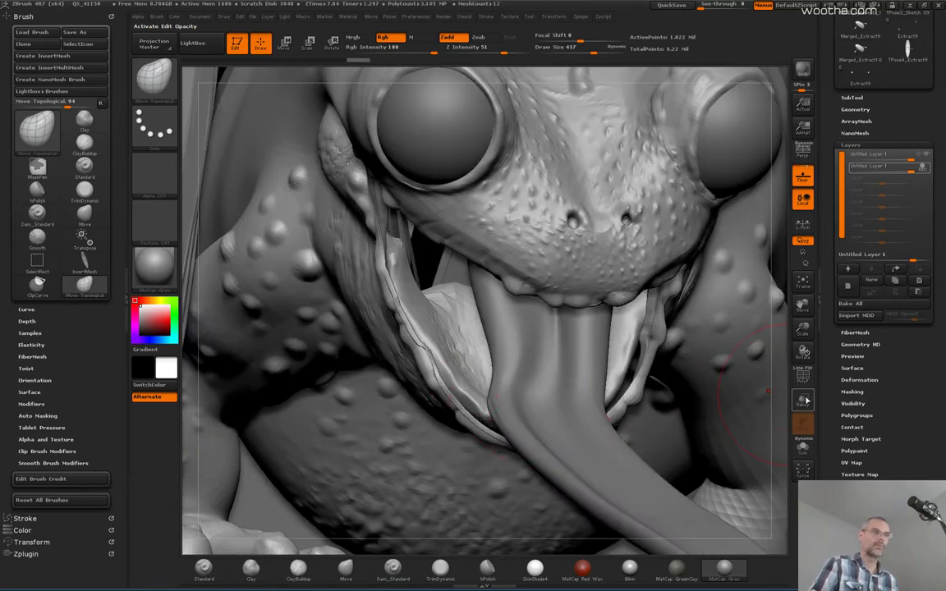
left_click_drag(771, 398, 666, 419)
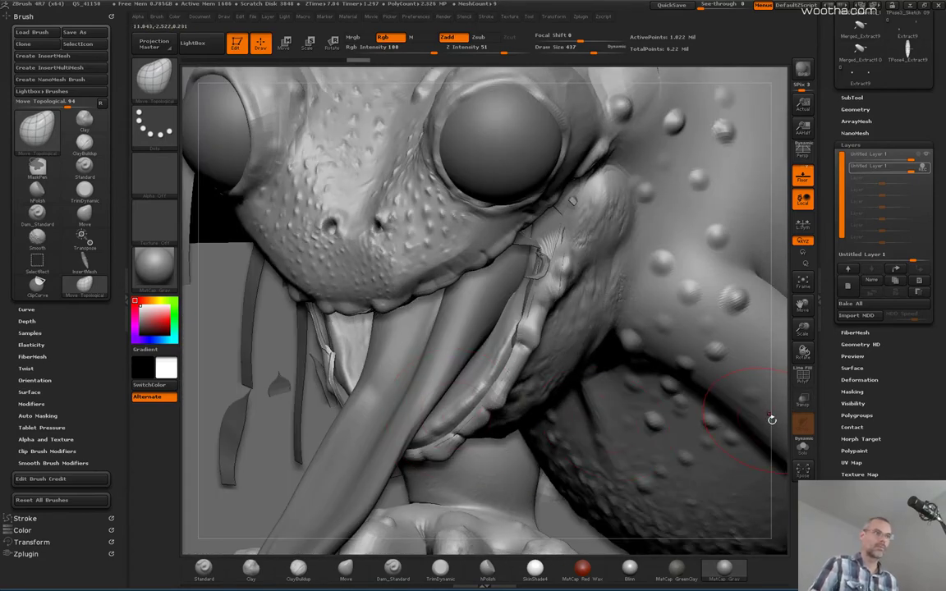
left_click_drag(772, 420, 448, 436)
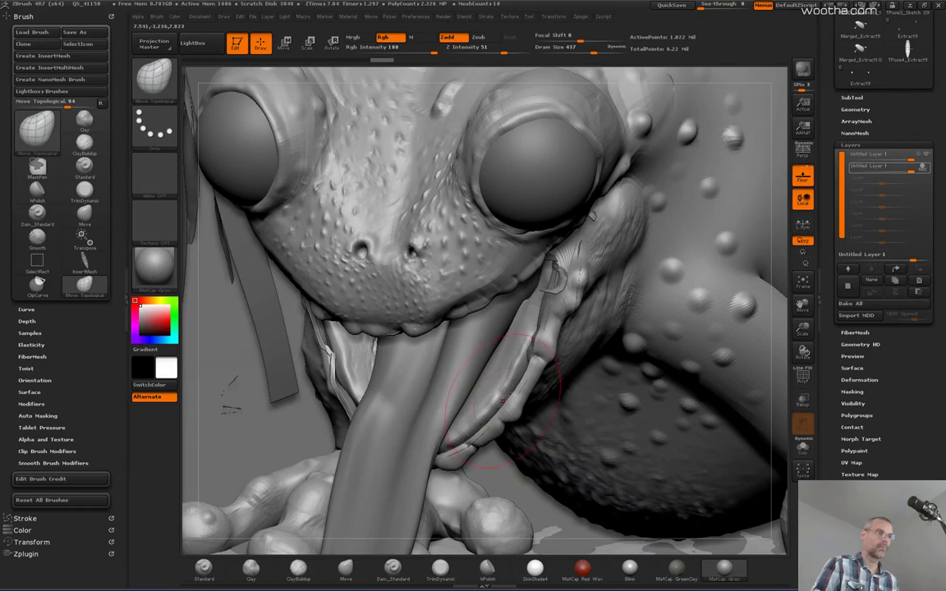
left_click_drag(512, 367, 464, 451)
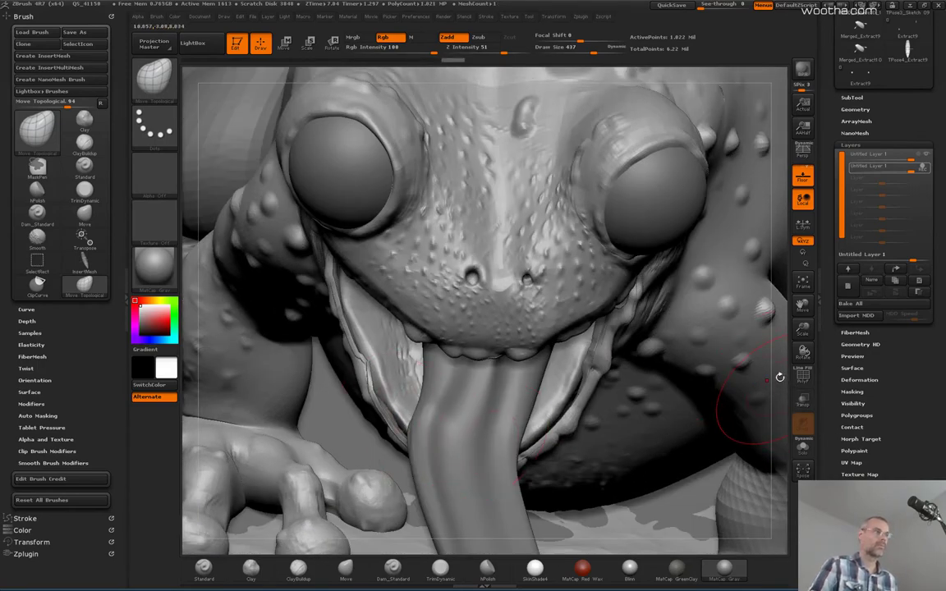
left_click_drag(750, 411, 591, 322)
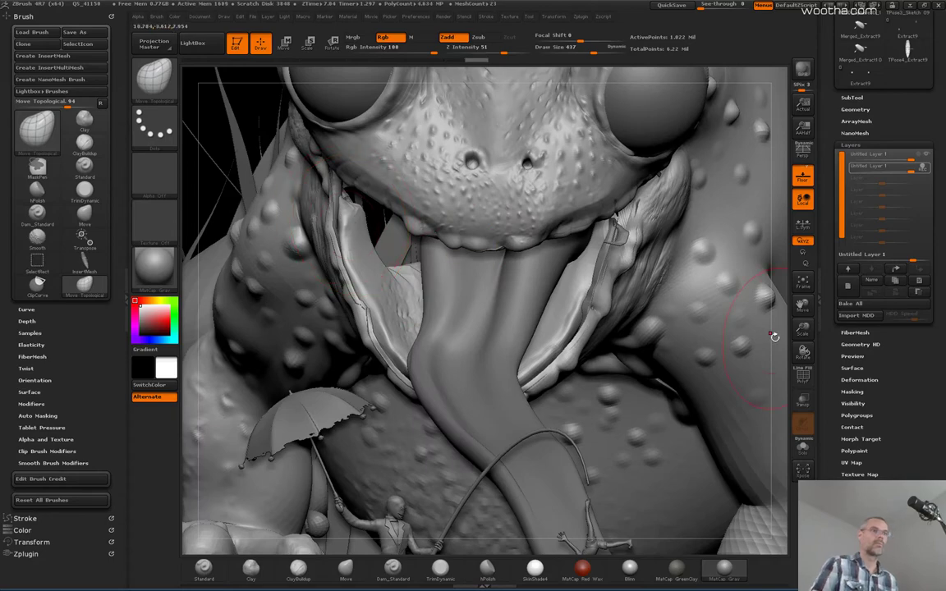
left_click_drag(775, 336, 782, 341)
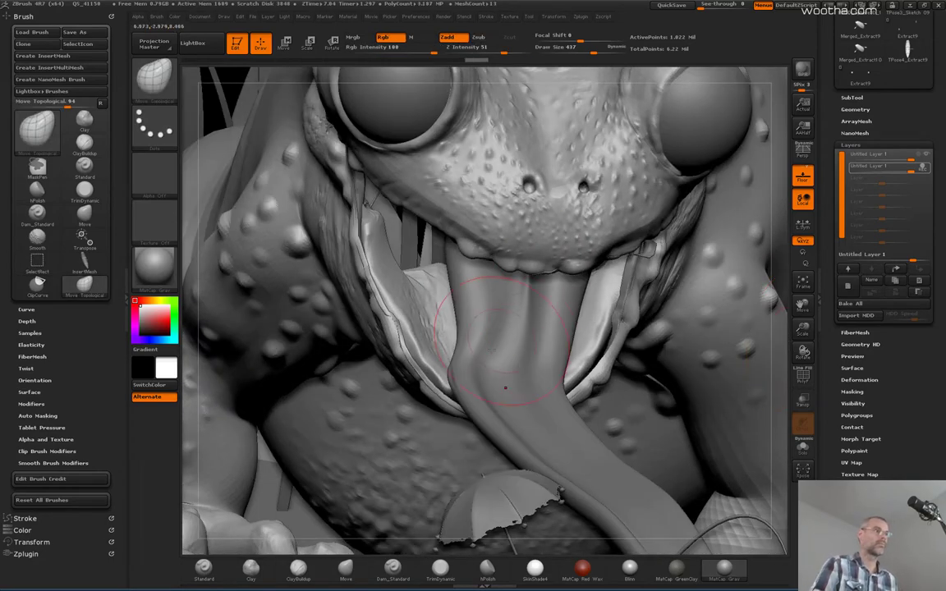
Make Sketch 11 the active subtool, subdivide its strips once and return to the lowest subdivision level.
left_click(444, 389, "alt")
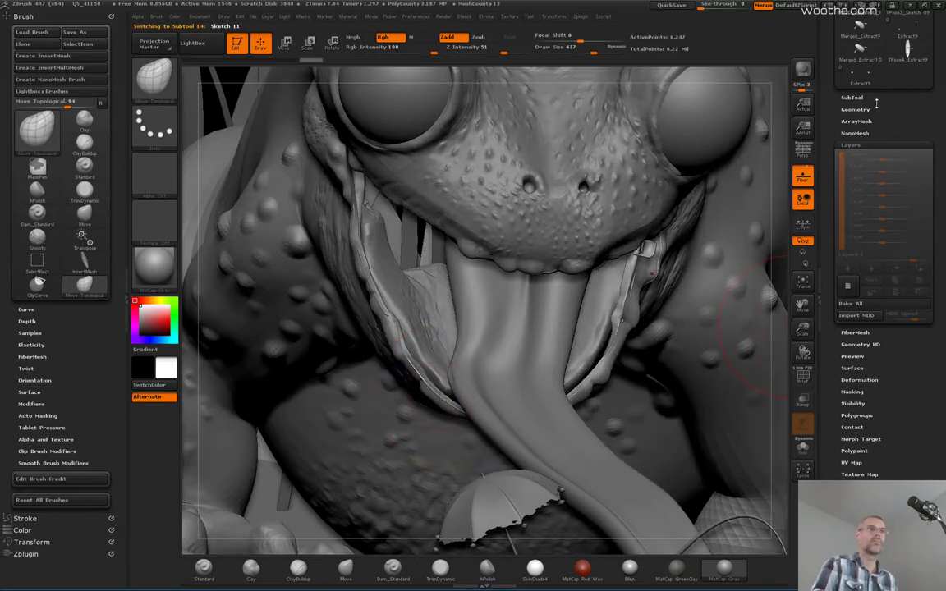
left_click(870, 108)
left_click(870, 202)
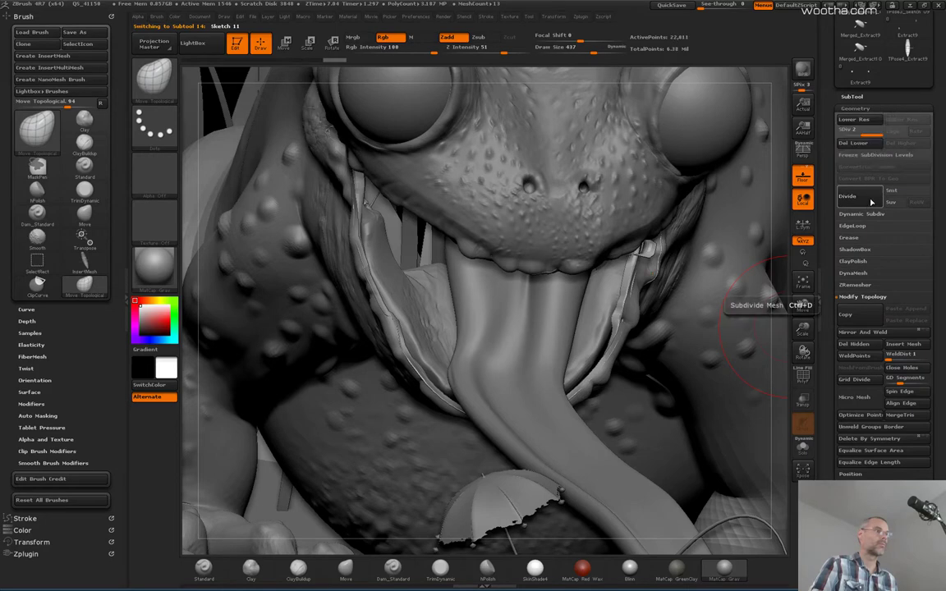
left_click_drag(774, 293, 769, 295)
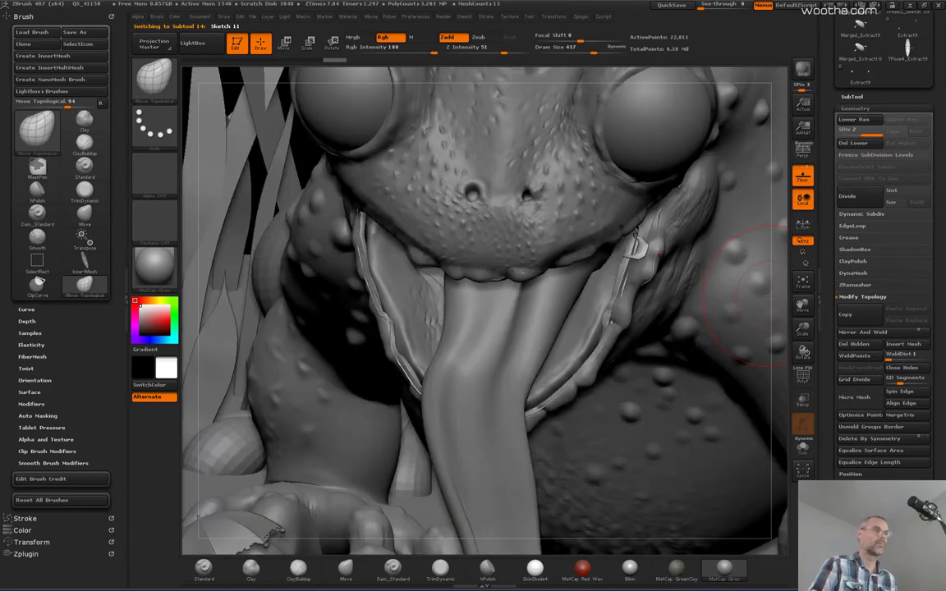
key("shift+d")
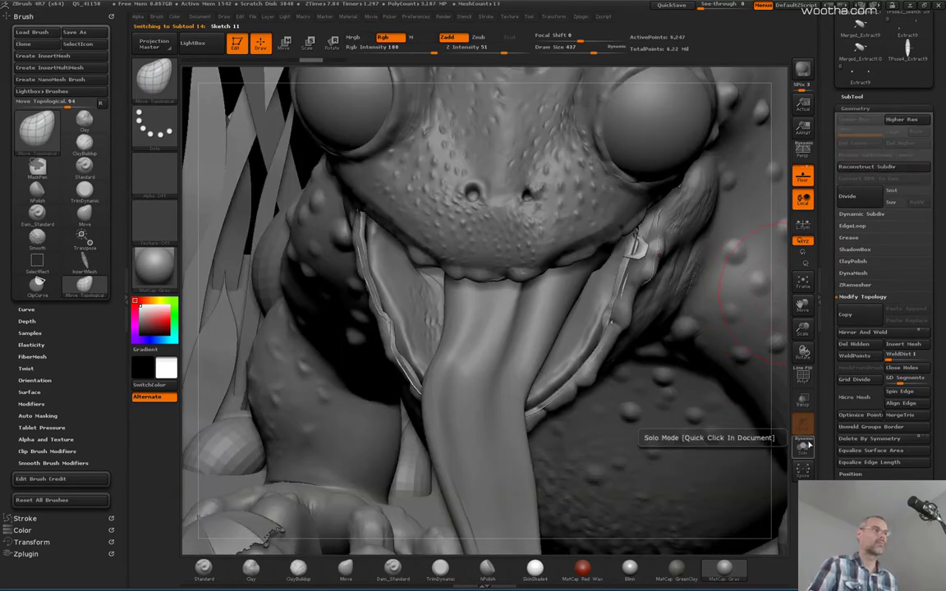
left_click(808, 446)
left_click(809, 449)
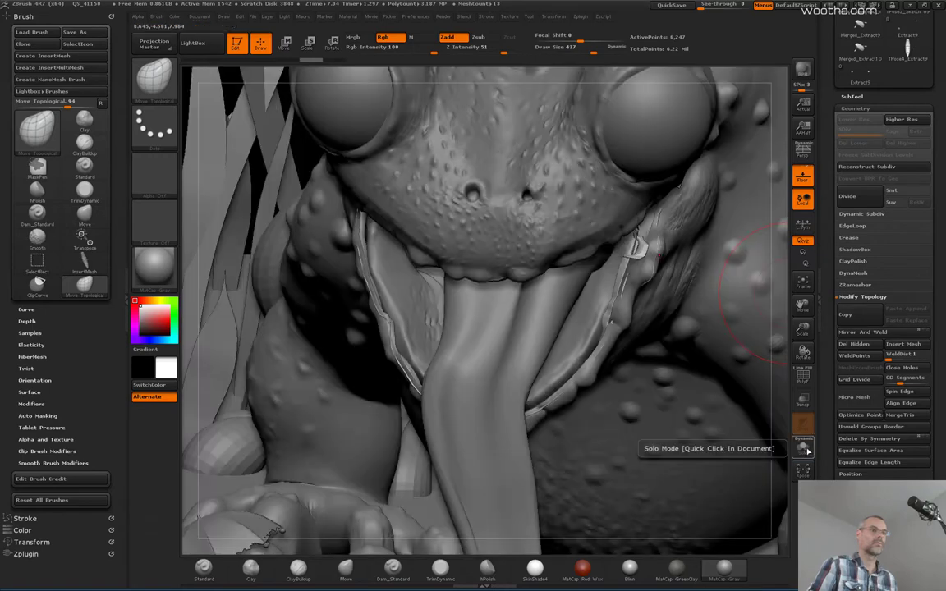
left_click(809, 449)
left_click(809, 449)
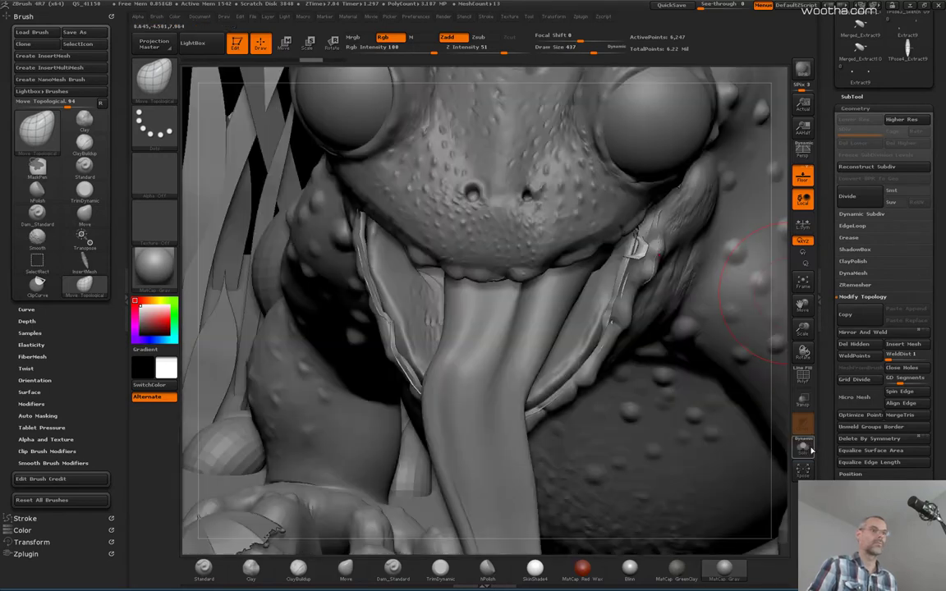
left_click_drag(777, 400, 801, 391)
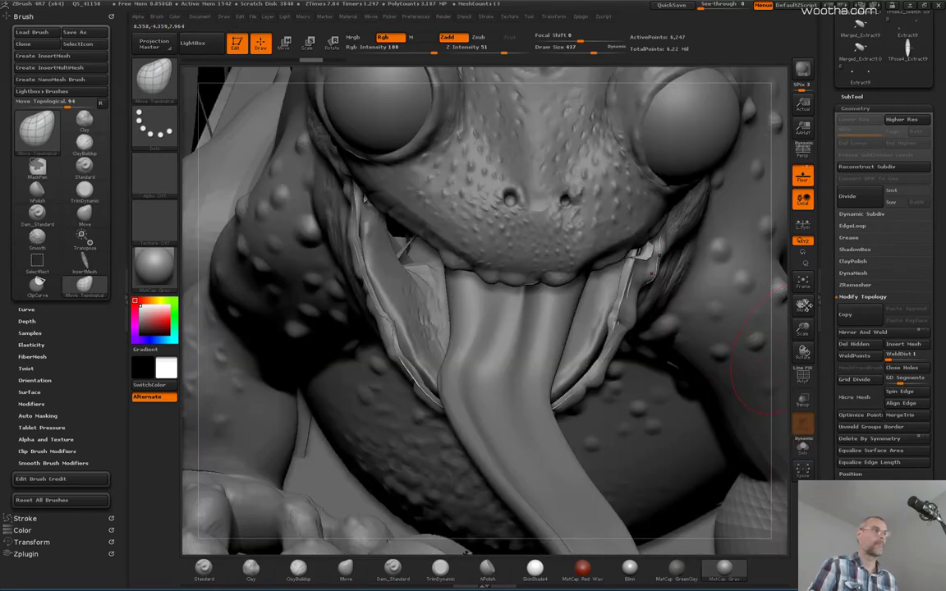
Apply Panel Loops to the Sketch 11 jaw-rim strips with a thickness of 0.06065.
left_click(863, 96)
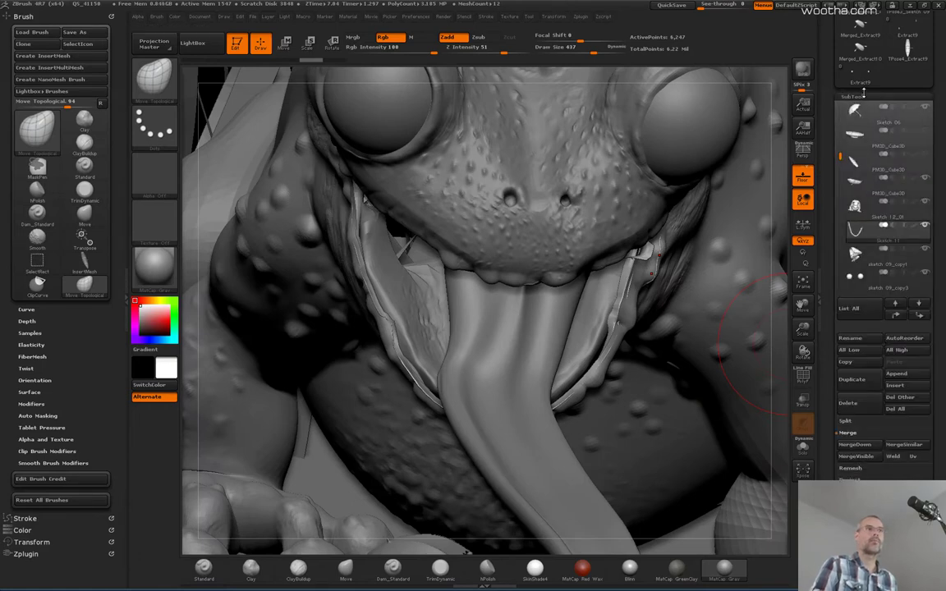
left_click(867, 504)
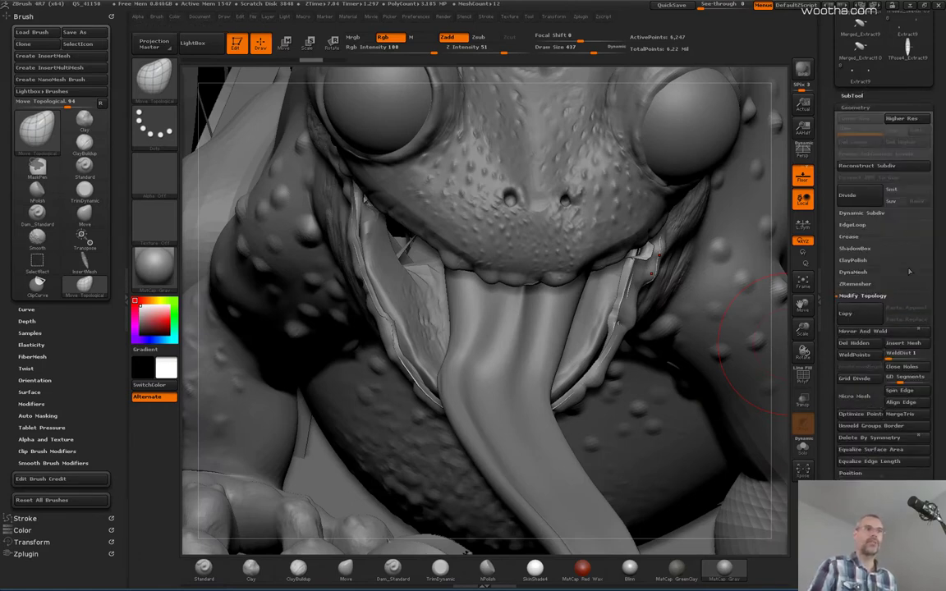
left_click(855, 225)
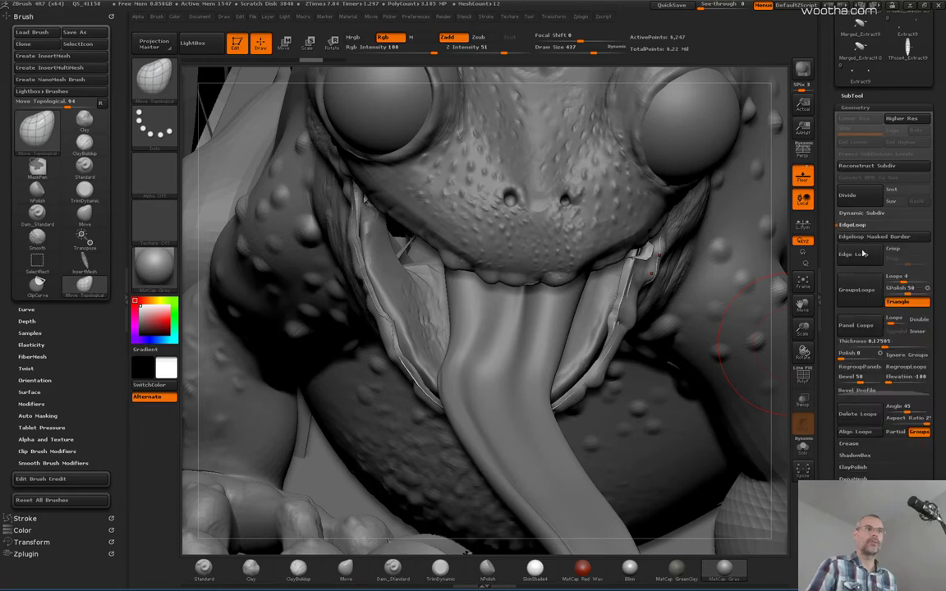
left_click_drag(885, 346, 877, 348)
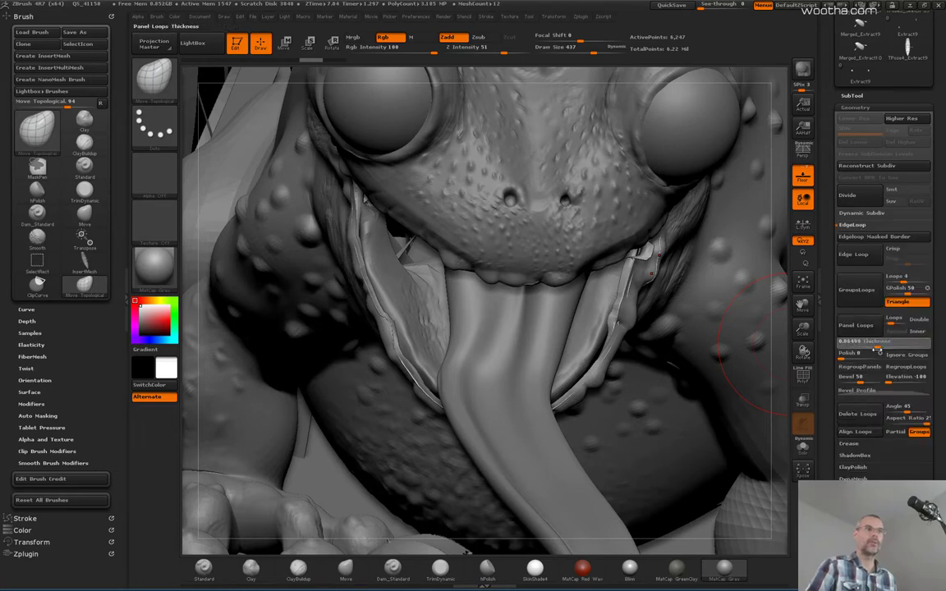
left_click(856, 325)
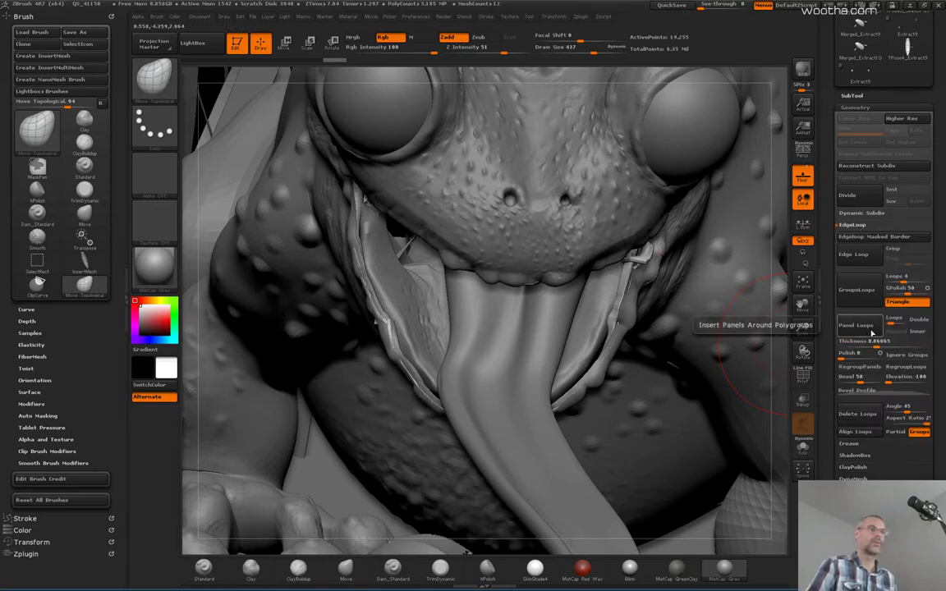
scroll(873, 378, "down", 5)
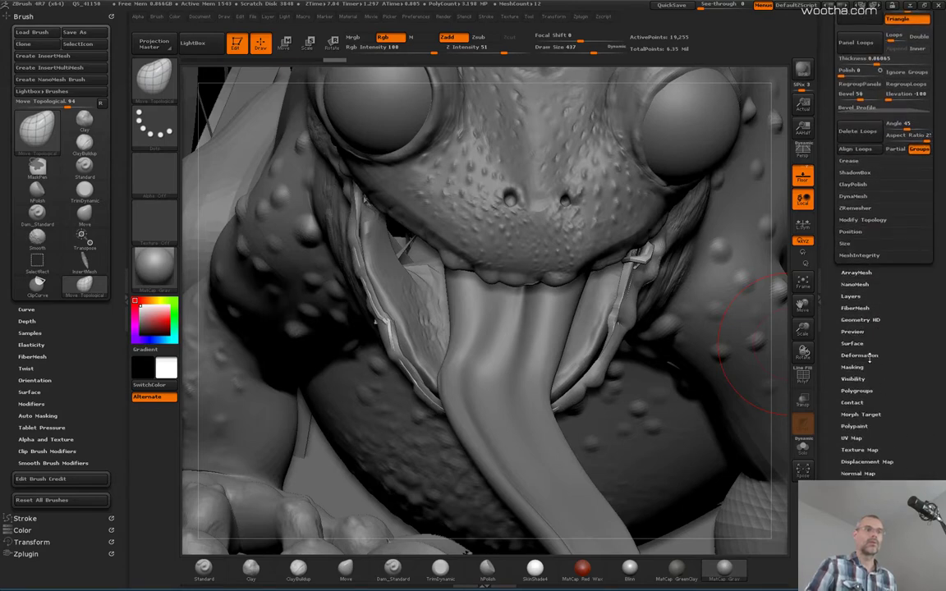
Apply Polish By Features to the Sketch 11 jaw strips and smooth the strip beside the tongue at draw size 274.
left_click(869, 357)
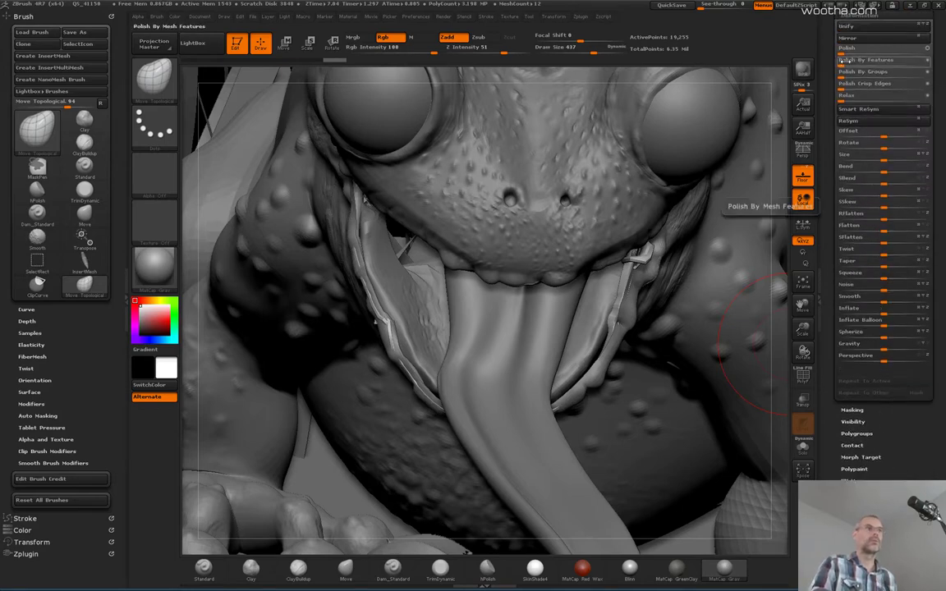
left_click_drag(845, 60, 878, 61)
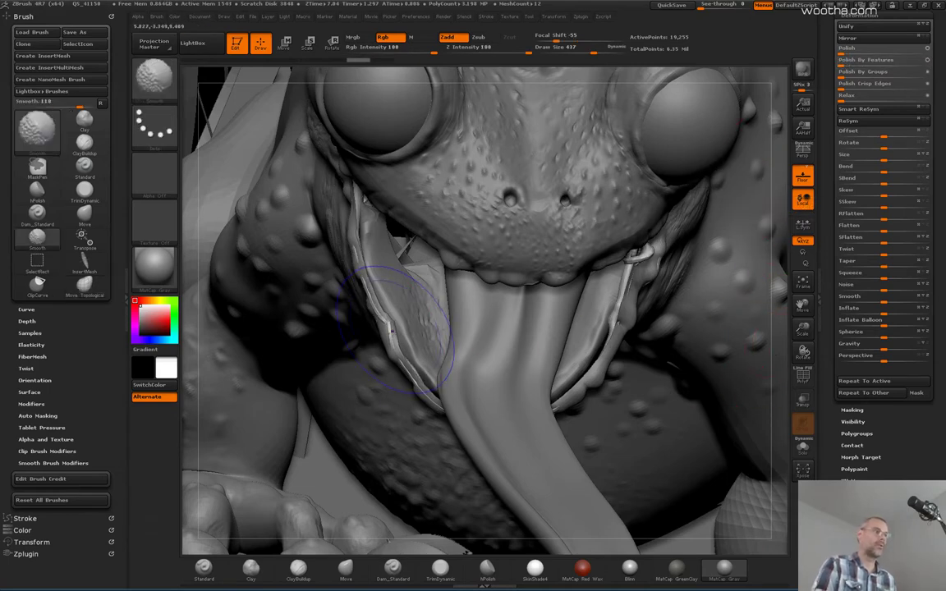
left_click_drag(399, 328, 383, 332, "shift")
key("space")
key("shift")
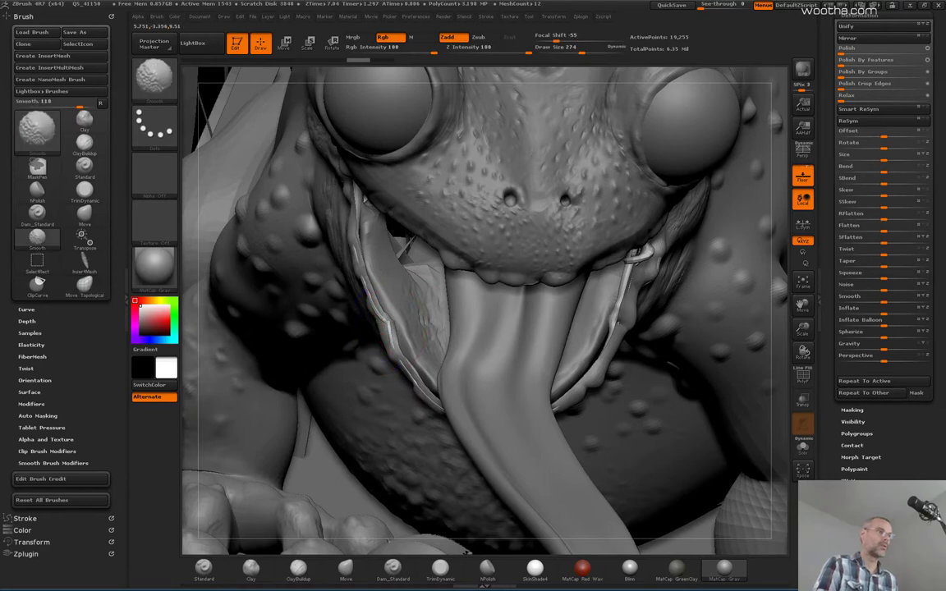
left_click_drag(364, 293, 390, 340, "shift")
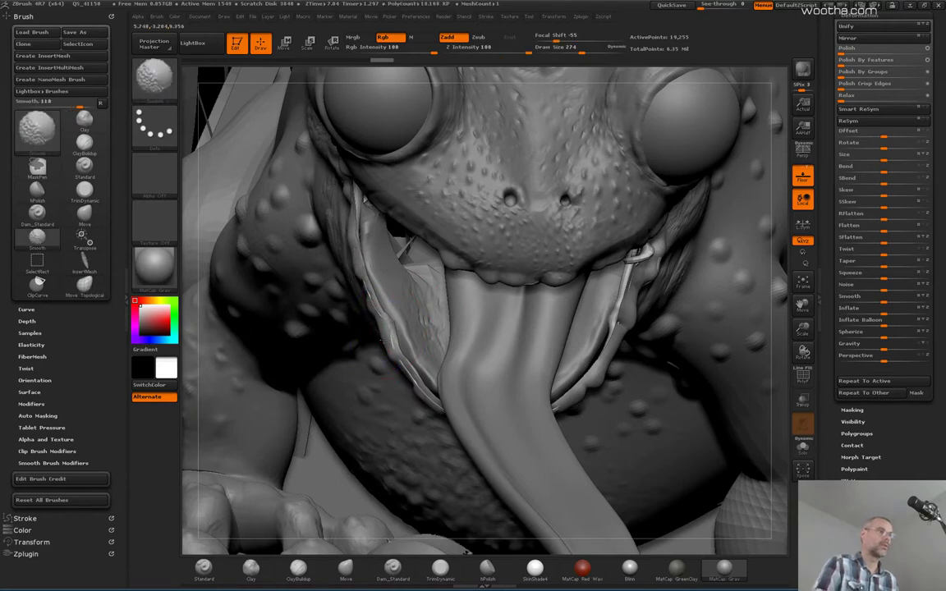
Thicken the jaw-rim strips on both sides of the mouth with the Inflat brush at draw size 274.
left_click_drag(786, 341, 748, 335)
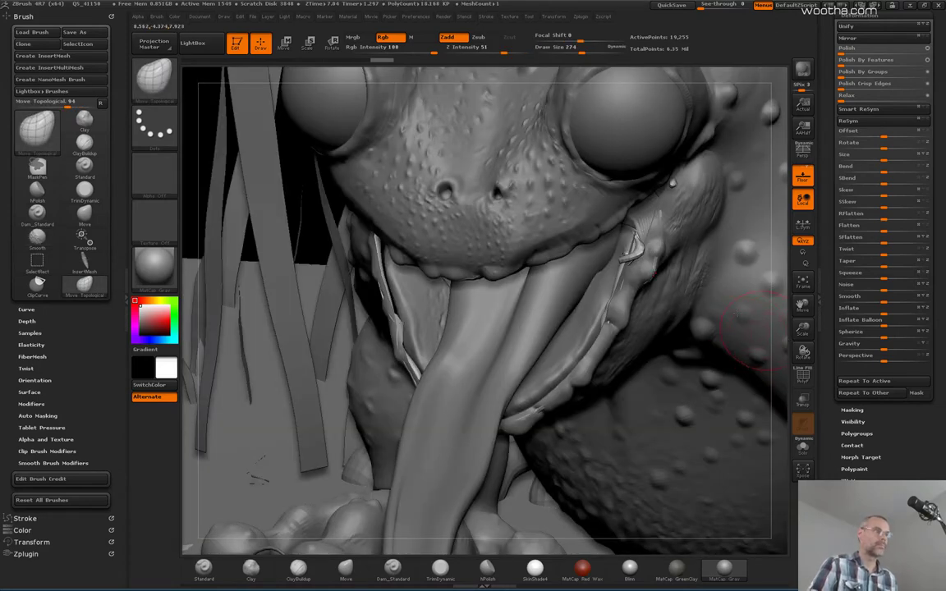
key("b")
key("i")
key("n")
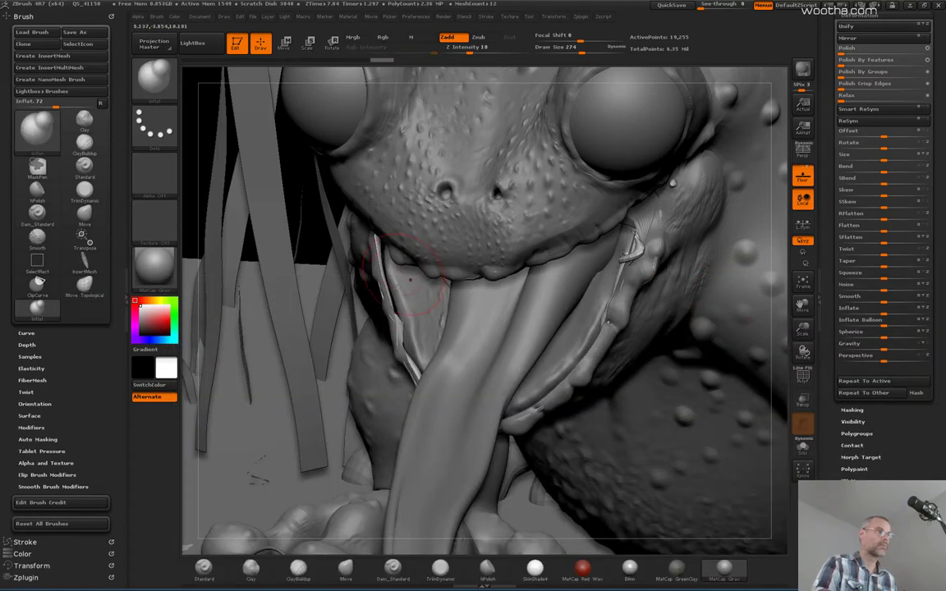
mouse_move(381, 250)
left_mouse_down()
mouse_move(418, 372)
mouse_move(416, 319)
left_mouse_up()
mouse_move(780, 411)
left_mouse_down()
mouse_move(766, 401)
mouse_move(710, 409)
left_mouse_up()
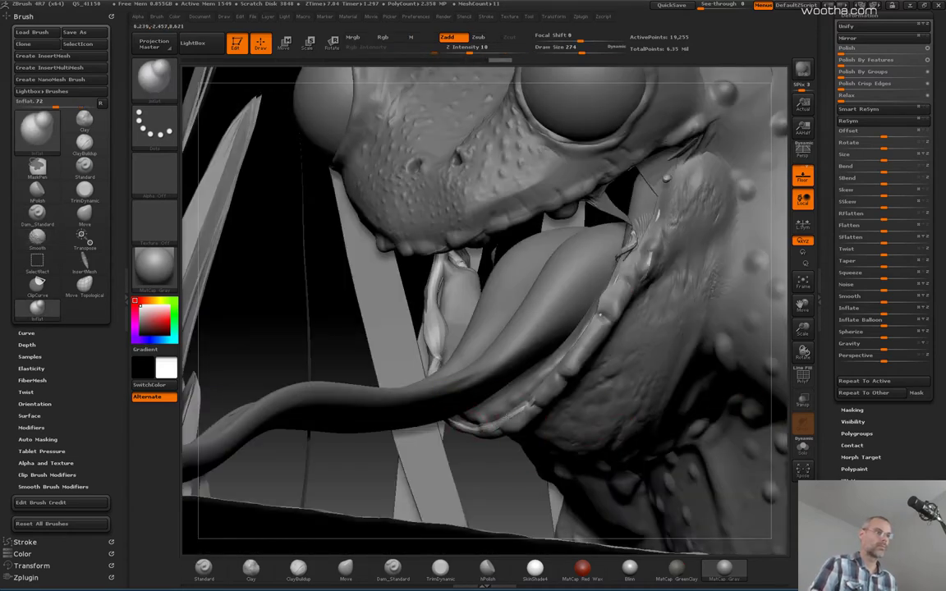
left_click_drag(491, 422, 574, 352)
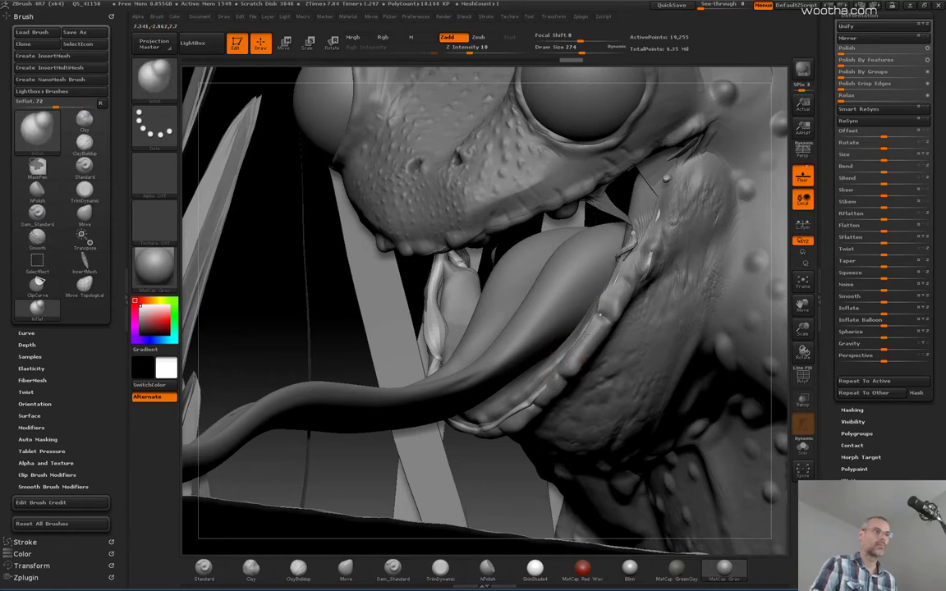
mouse_move(603, 300)
left_mouse_down()
mouse_move(630, 252)
mouse_move(613, 293)
mouse_move(639, 253)
mouse_move(633, 272)
mouse_move(631, 250)
mouse_move(600, 312)
left_mouse_up()
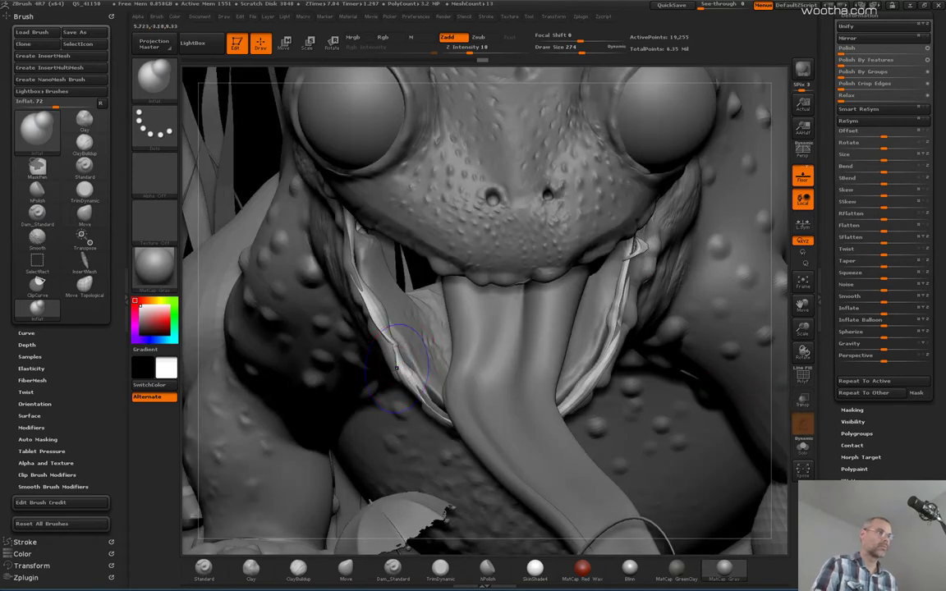
Smooth the inflated strips along both sides of the lower jaw and turn on their double-sided display.
mouse_move(396, 368)
left_mouse_down("shift")
mouse_move(370, 293)
mouse_move(372, 306)
left_mouse_up("shift")
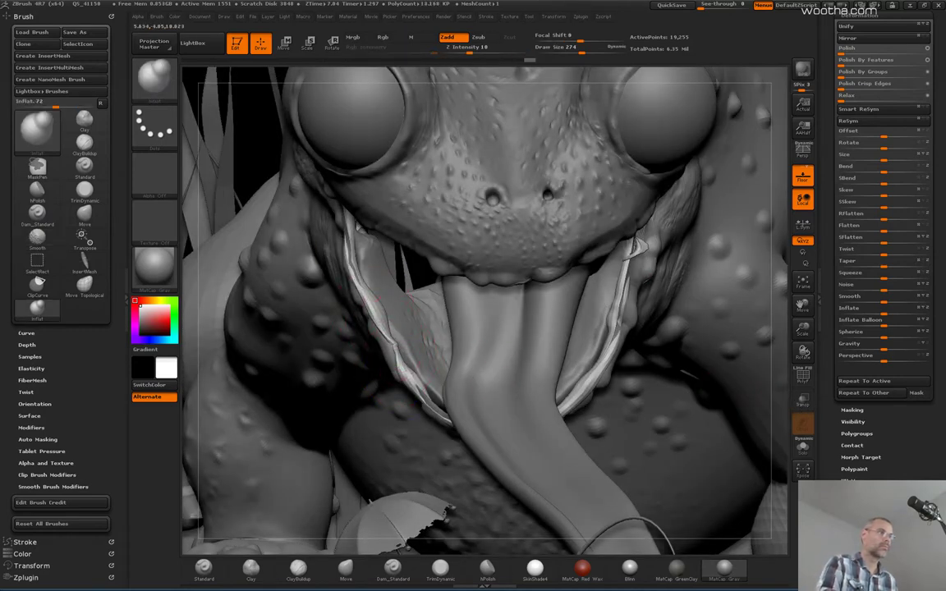
key("shift")
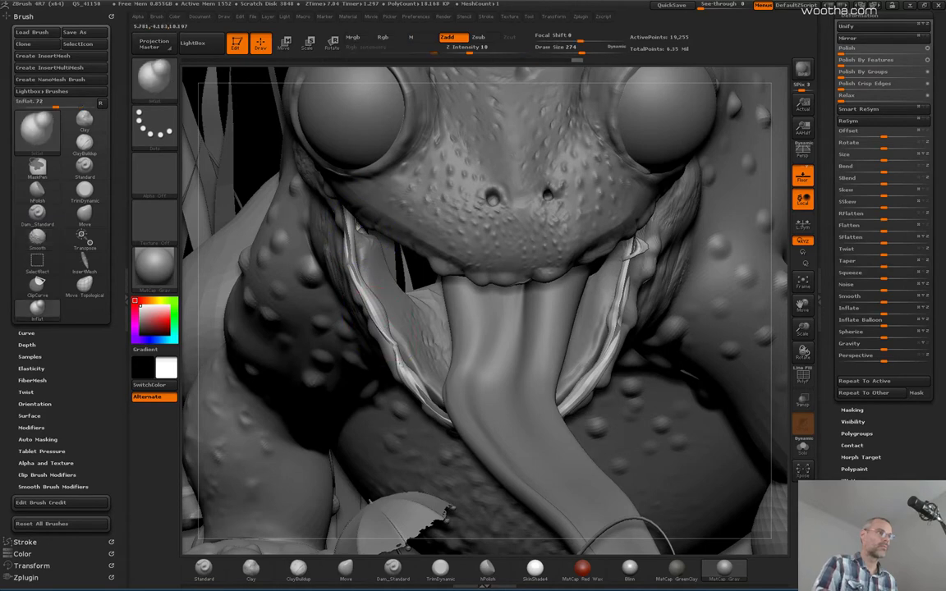
left_click_drag(781, 437, 566, 376)
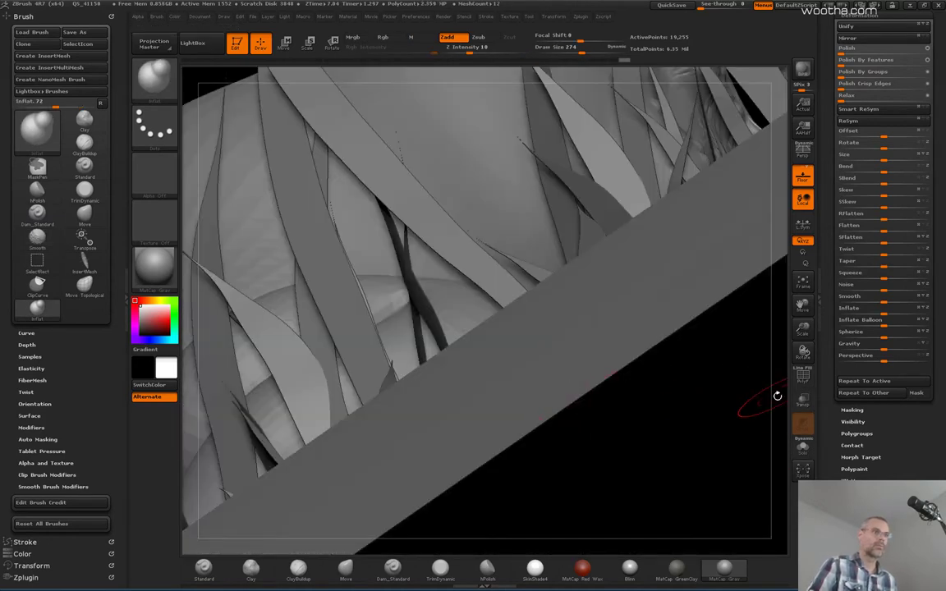
left_click_drag(776, 392, 694, 442)
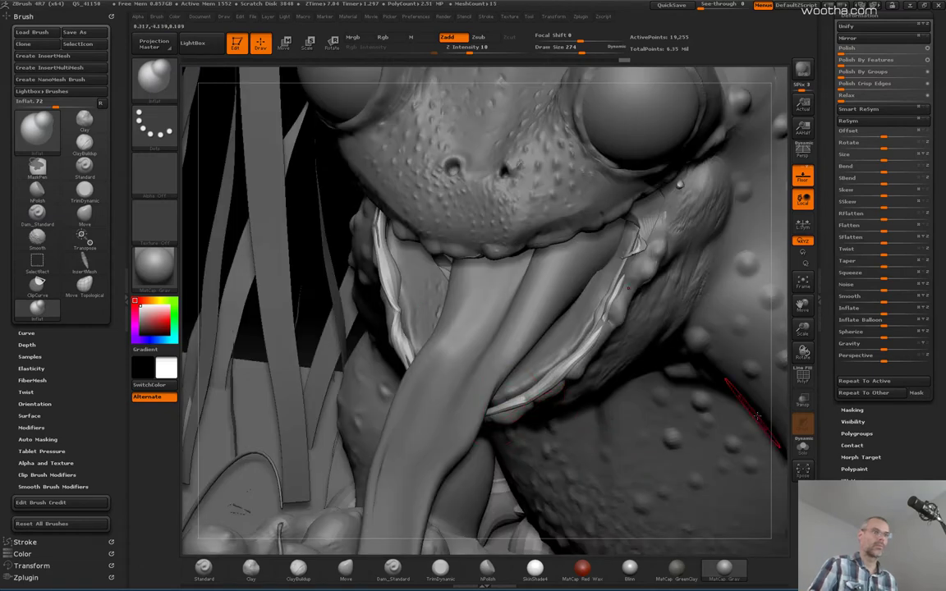
left_click_drag(701, 374, 754, 421)
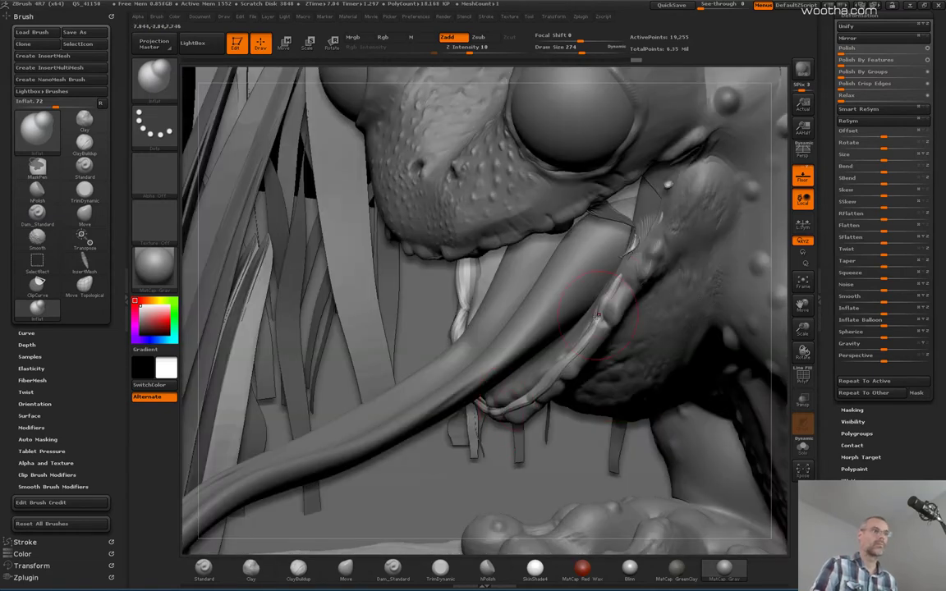
left_click_drag(516, 384, 653, 276, "shift")
left_click_drag(865, 575, 865, 374)
left_click(867, 341)
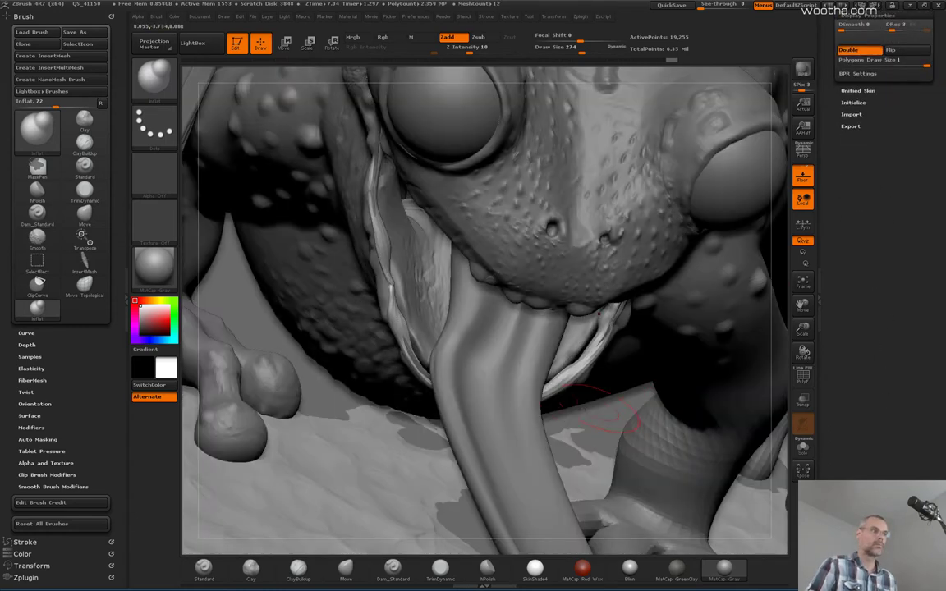
Reshape the jaw strips along the mouth rim with the Move brush, using draw sizes 386 and 415.
key("space")
left_click(578, 402)
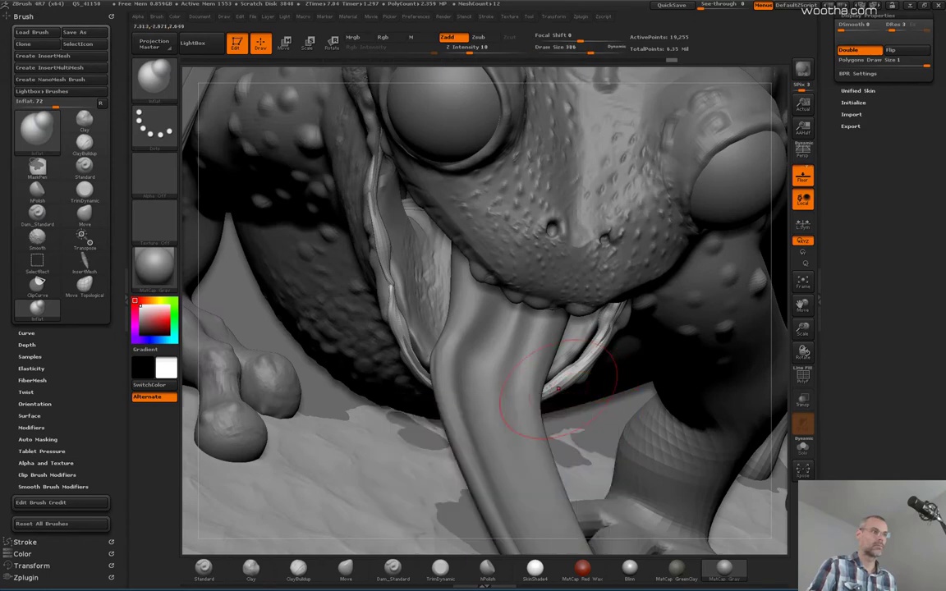
left_click(348, 567)
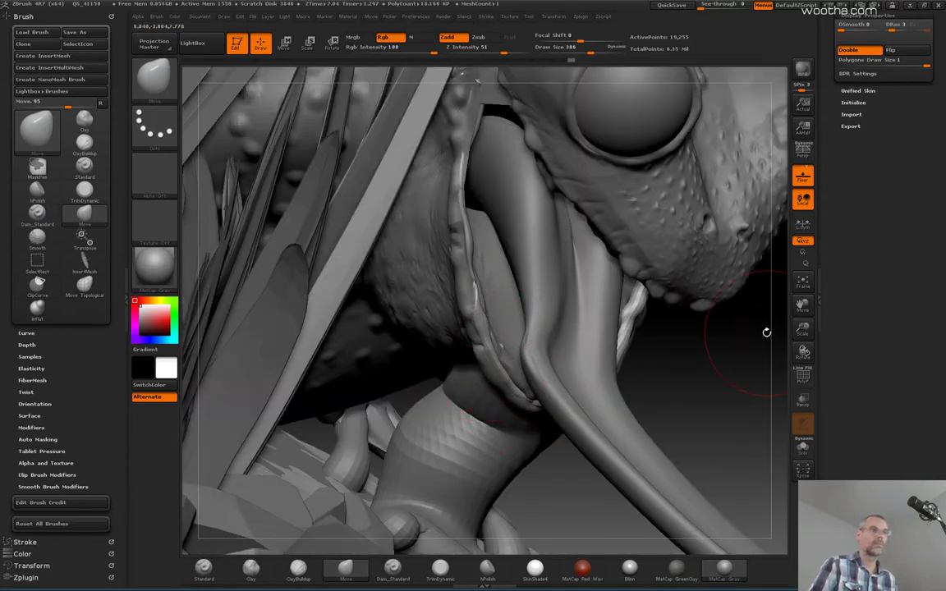
left_click_drag(710, 306, 716, 310)
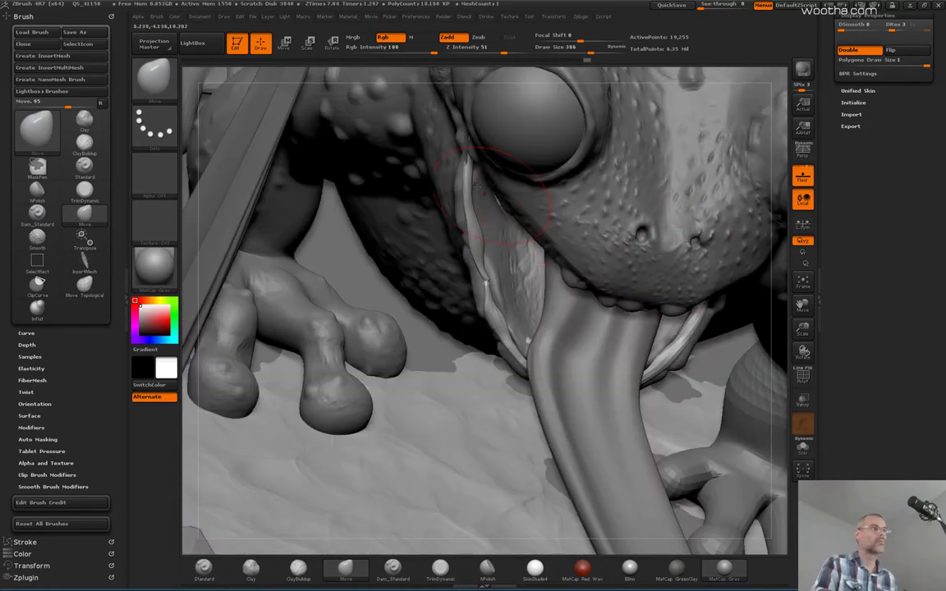
key("space")
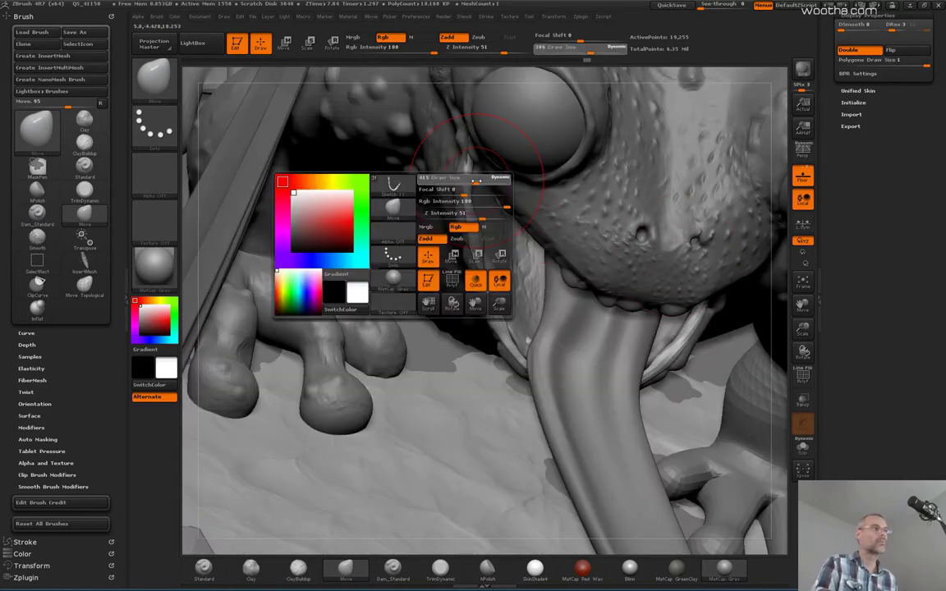
left_click_drag(474, 188, 467, 192)
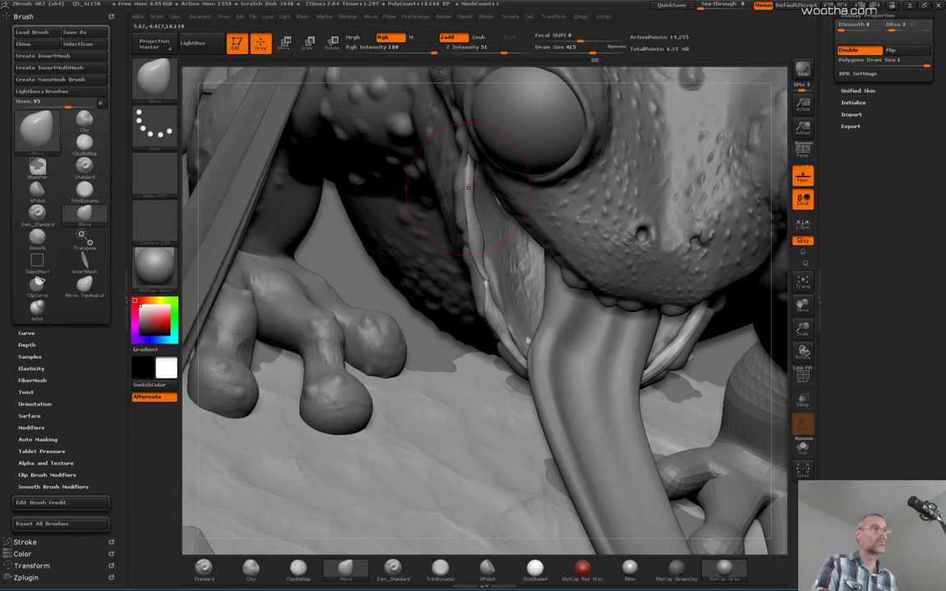
Thicken the upper end of the jaw strip near the mouth corner with the Inflat brush at draw size 415.
key("b")
key("i")
key("n")
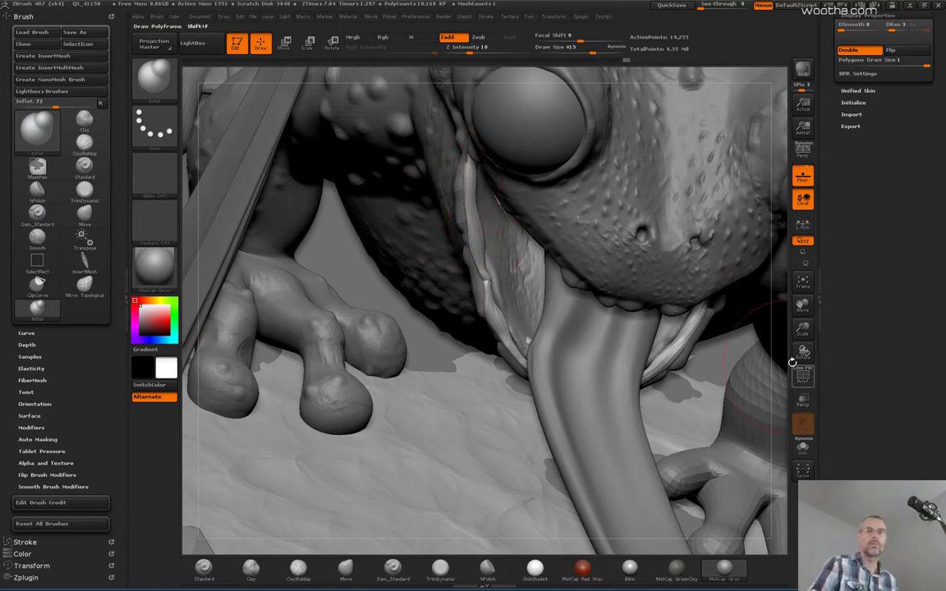
key("ctrl+shift")
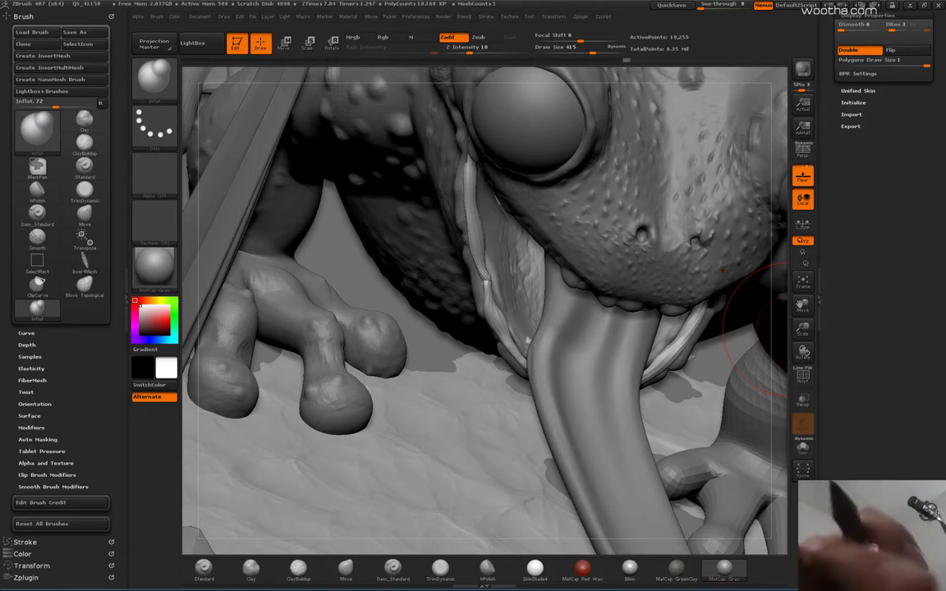
key("XF86AudioLowerVolume")
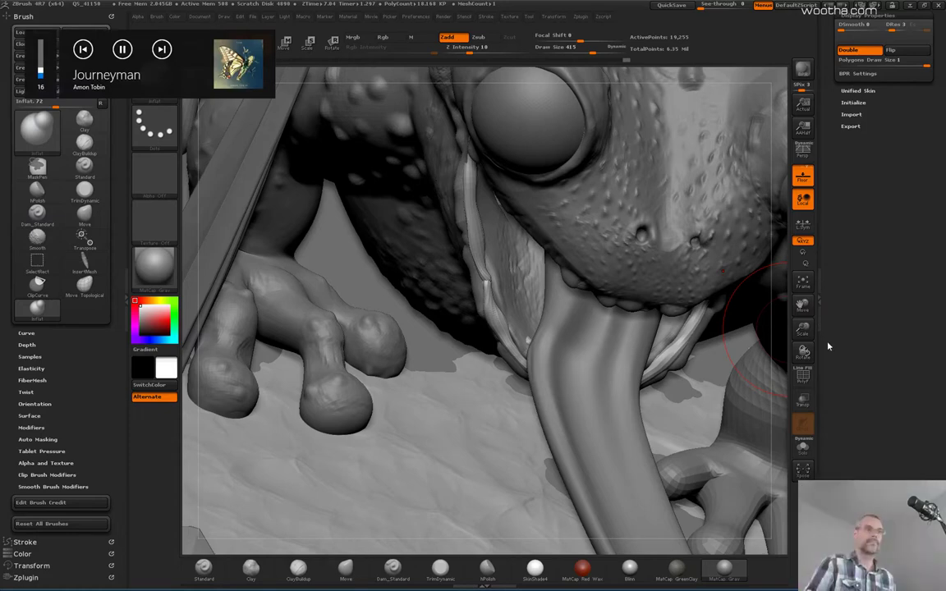
Send the updated frog scene through the KeyShot bridge with a best-preview render and switch to KeyShot.
left_click(802, 77)
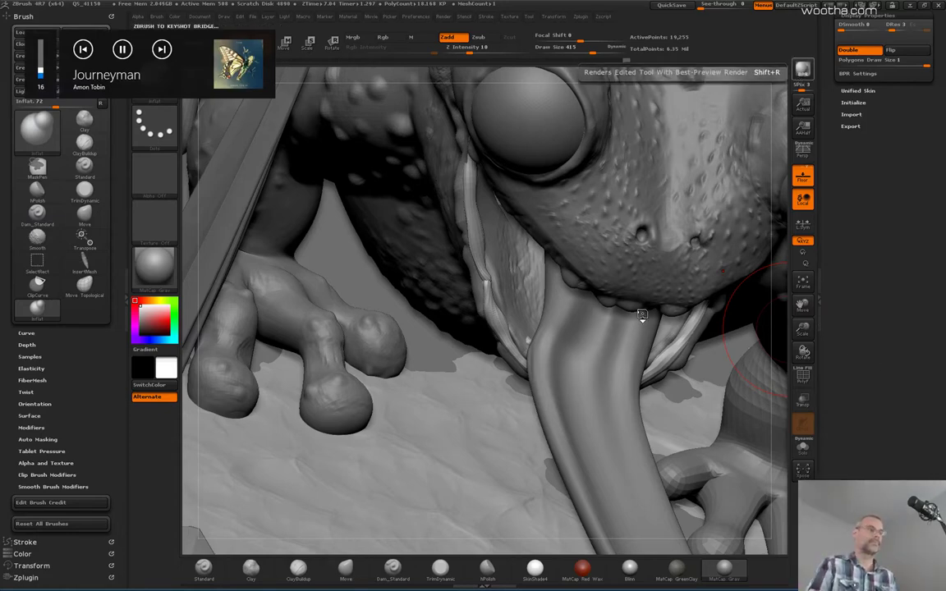
key("super")
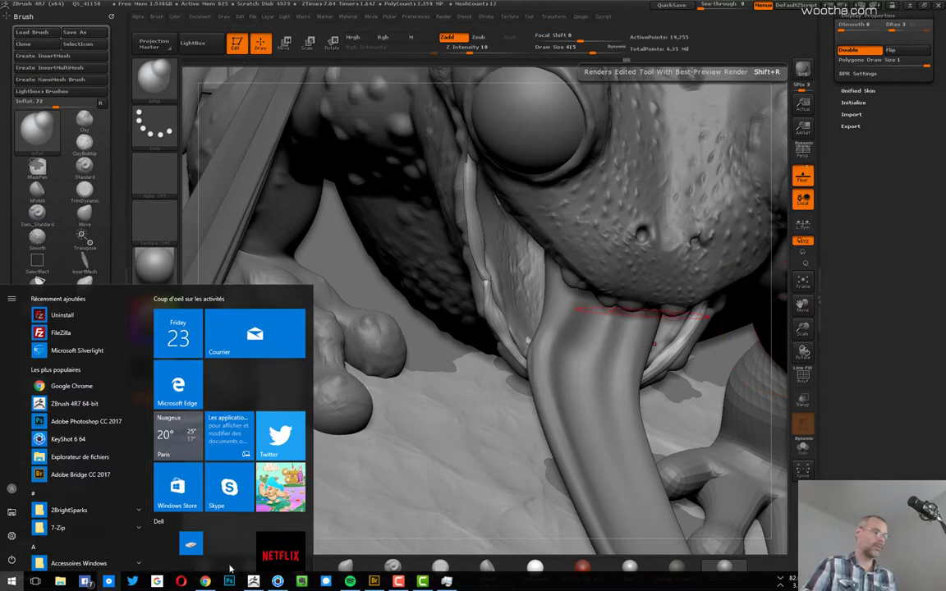
left_click(277, 581)
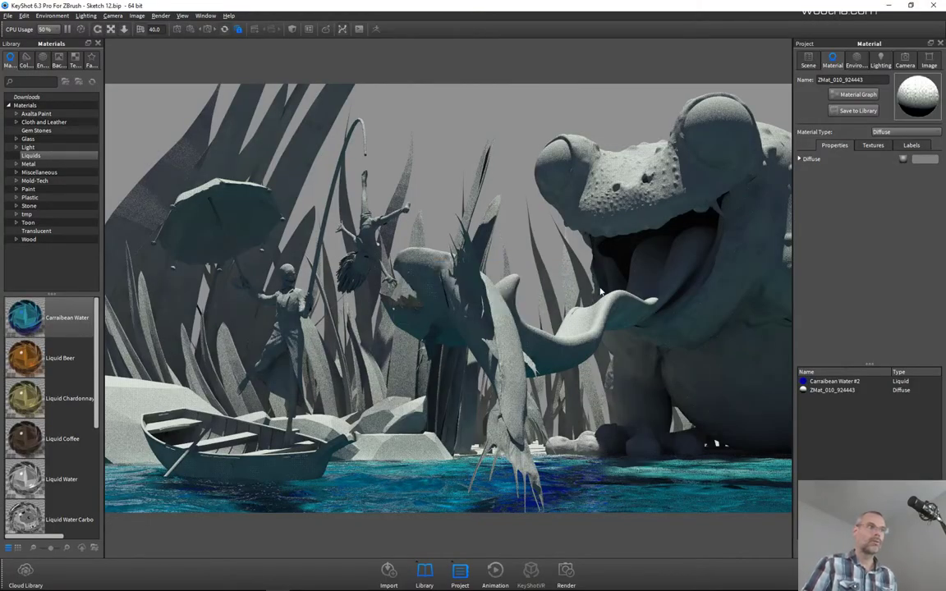
Try the ZMat_010_924443 diffuse material on the water surface and undo the replacement.
left_click_drag(601, 292, 623, 308, "ctrl")
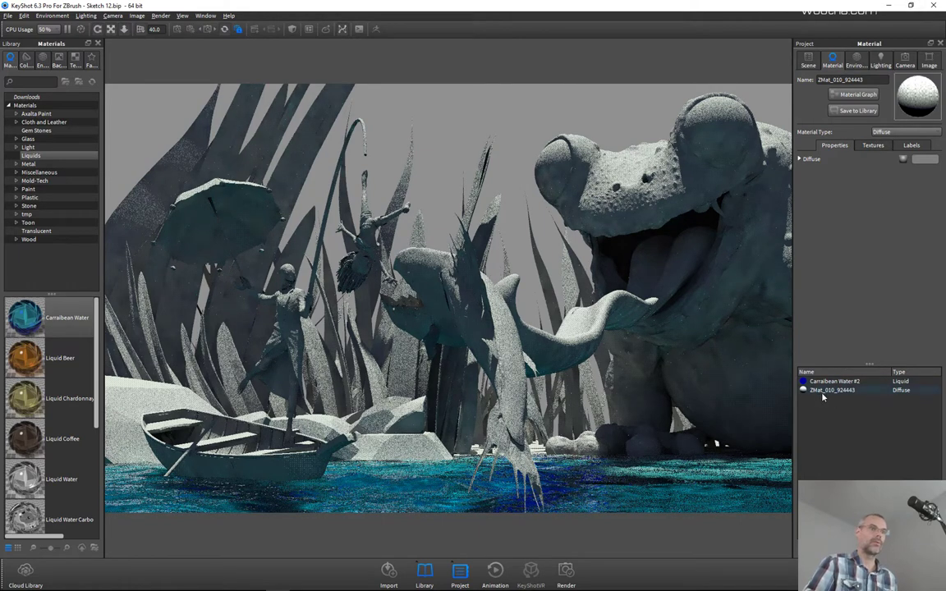
left_click_drag(823, 397, 737, 473)
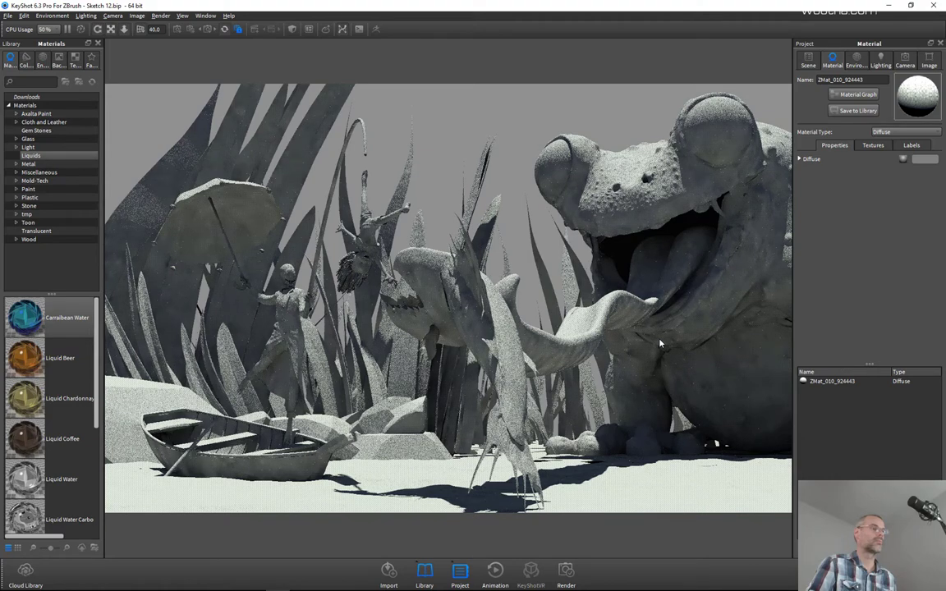
key("ctrl+y")
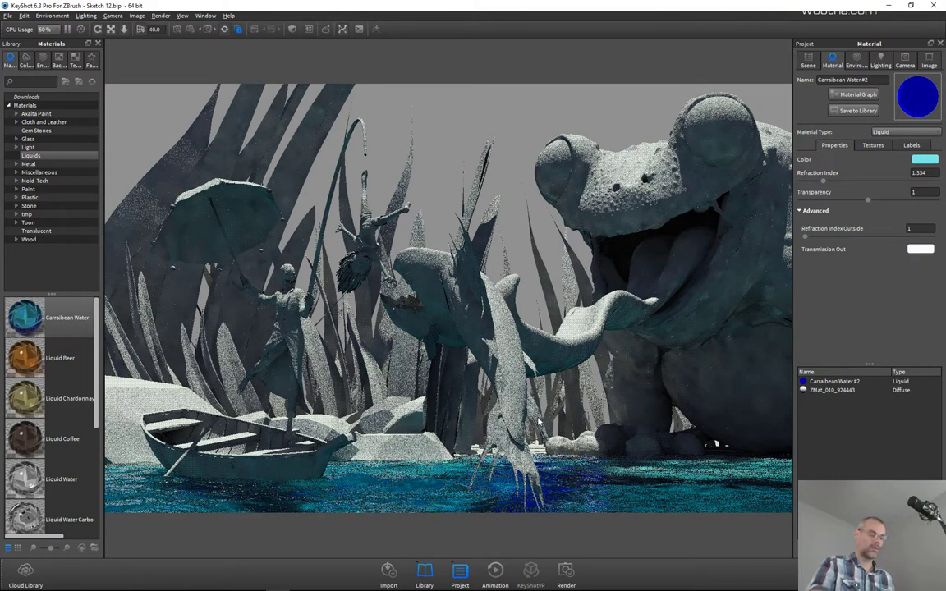
Open the still image render settings and set the output resolution to 8000 x 5000.
key("ctrl+p")
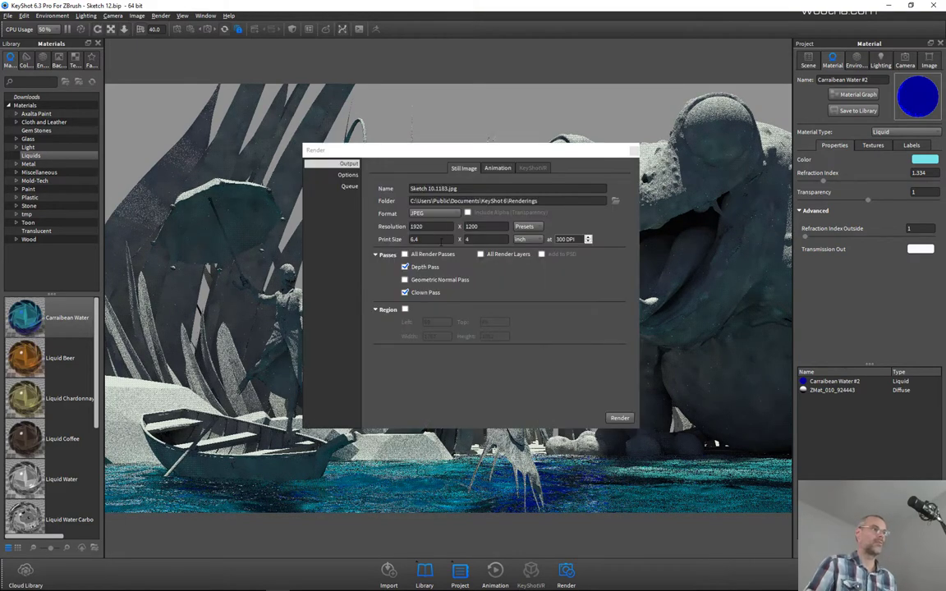
type("8")
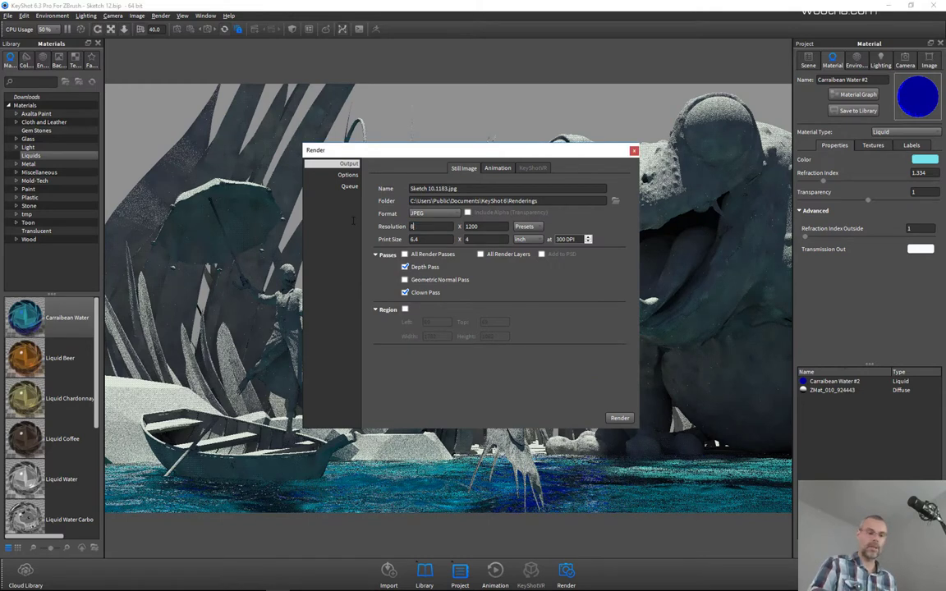
type("000")
key("Tab")
type("5000")
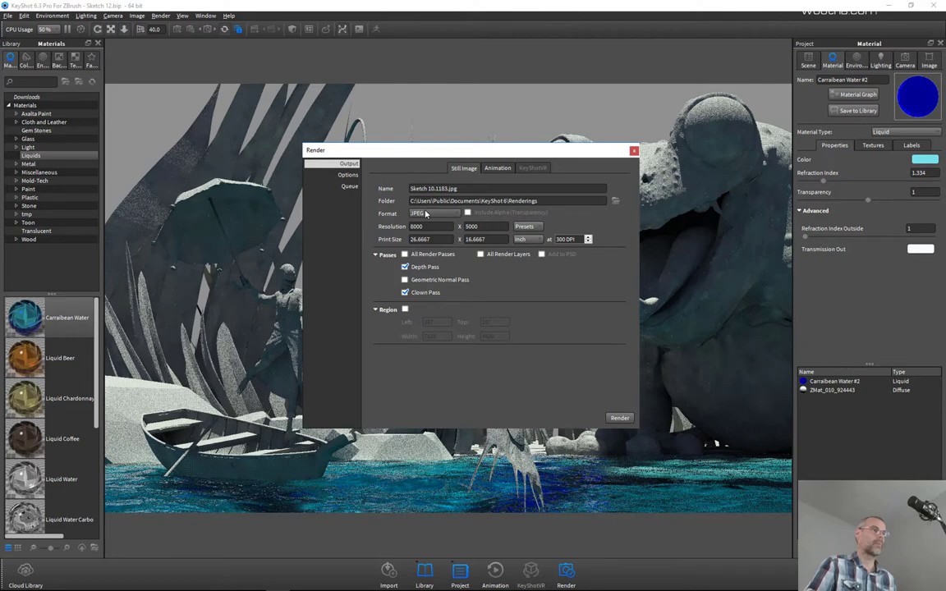
Select the ZBrush model group in the scene tree and enable All Render Passes for the still image.
left_click_drag(582, 152, 485, 127)
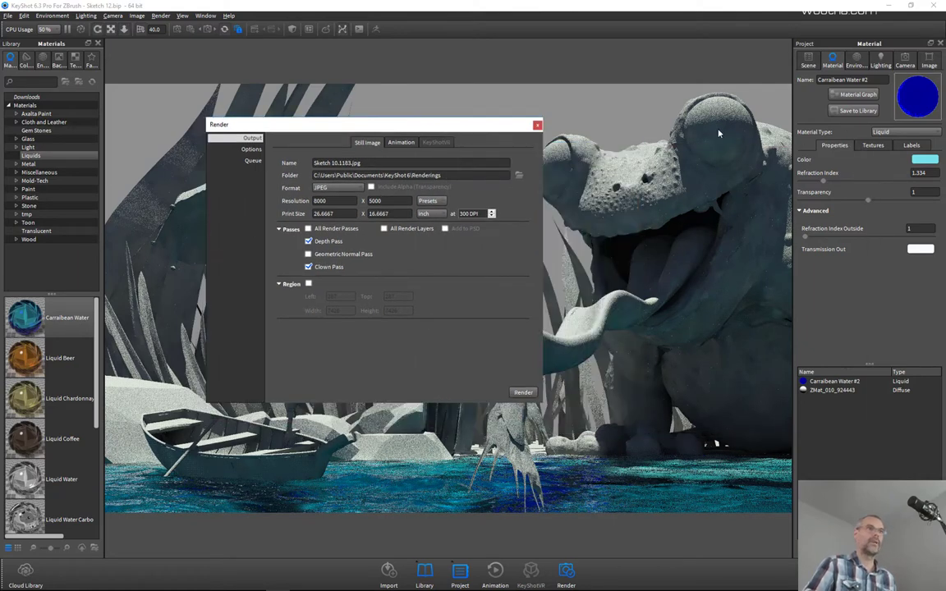
left_click(810, 60)
left_click(845, 111)
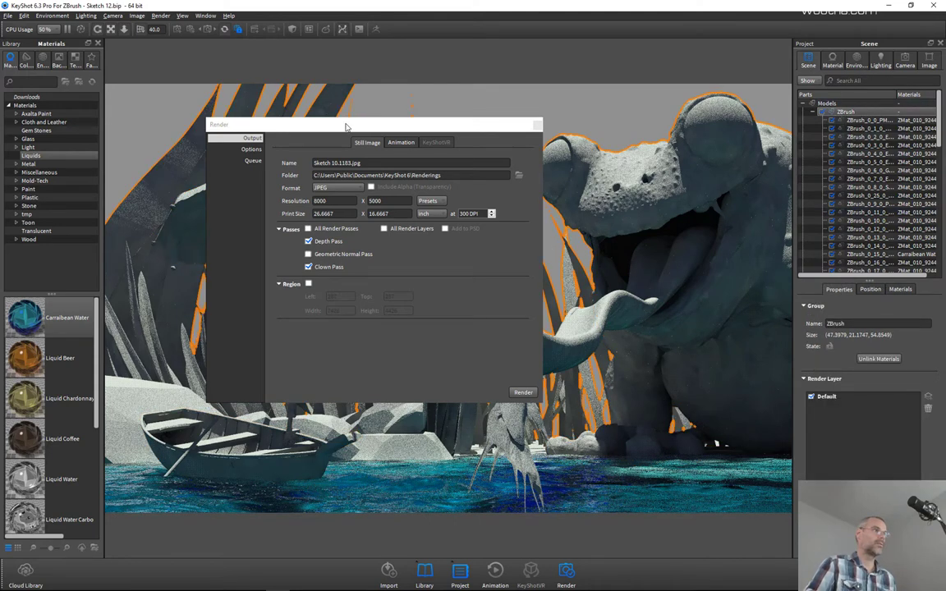
left_click_drag(347, 124, 356, 124)
left_click(318, 229)
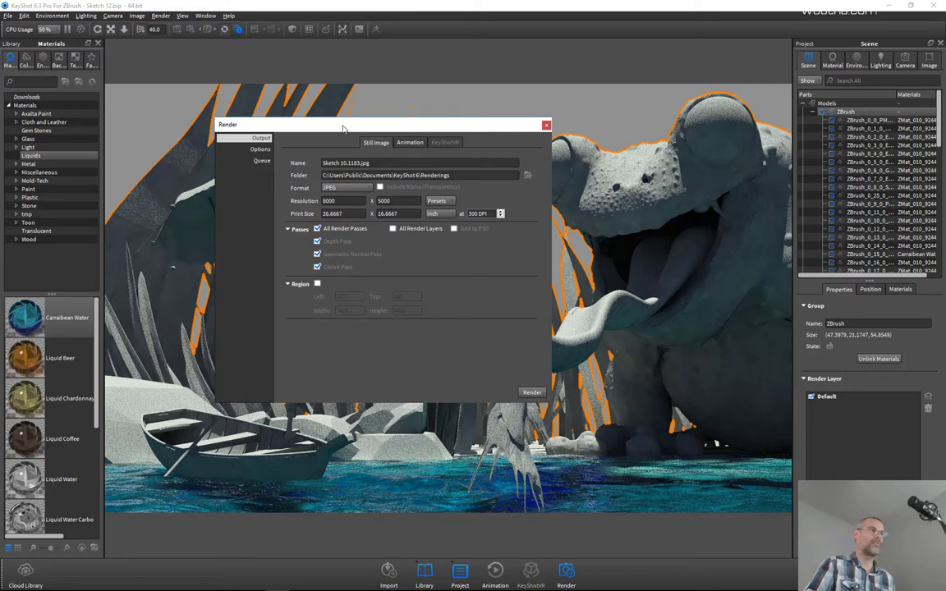
left_click_drag(344, 126, 469, 138)
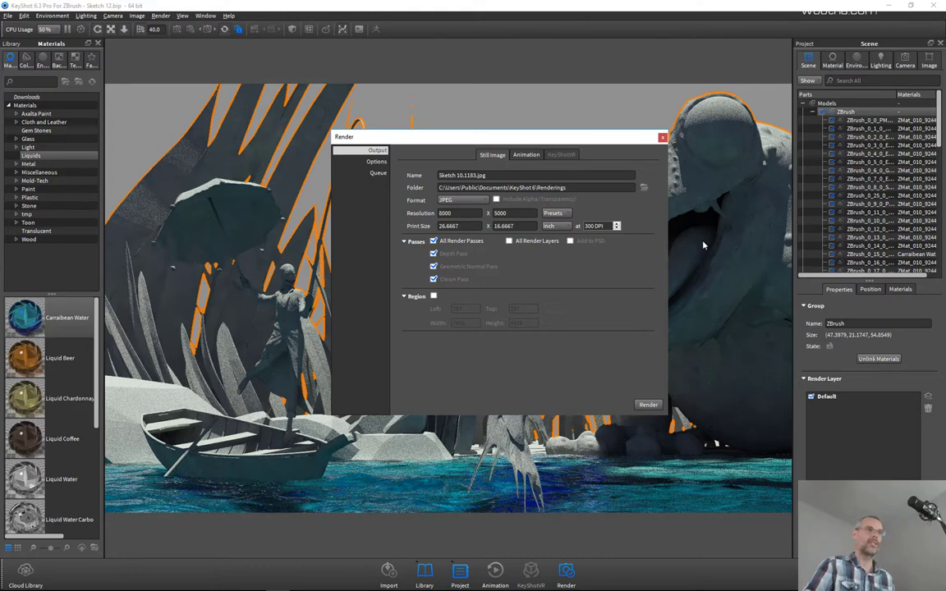
left_click_drag(546, 139, 544, 118)
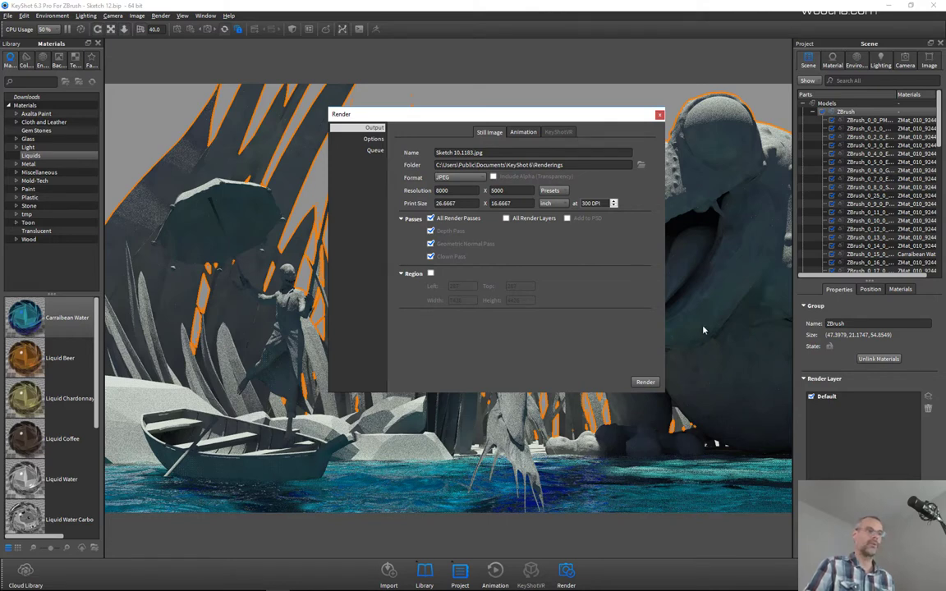
left_click_drag(459, 114, 482, 138)
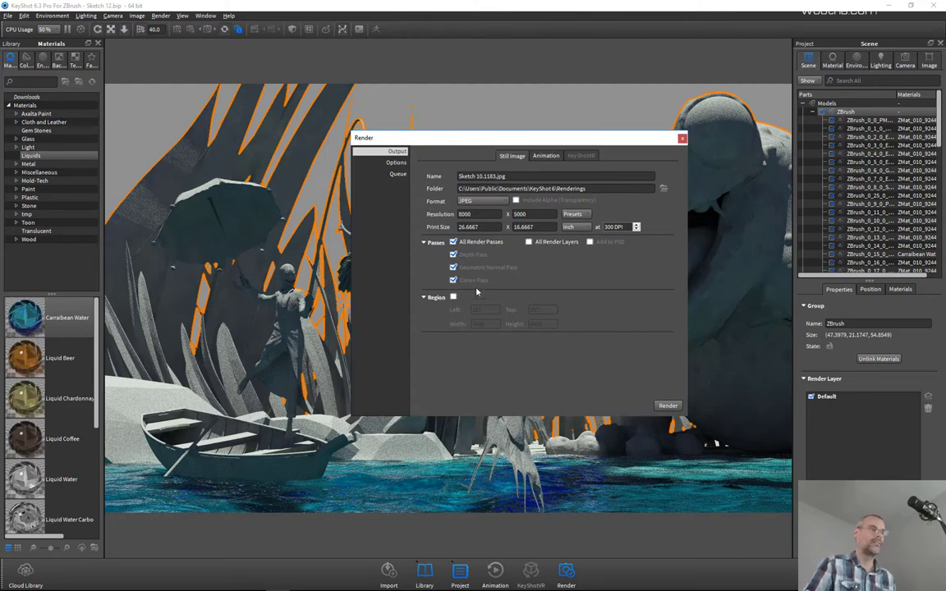
left_click_drag(504, 141, 491, 138)
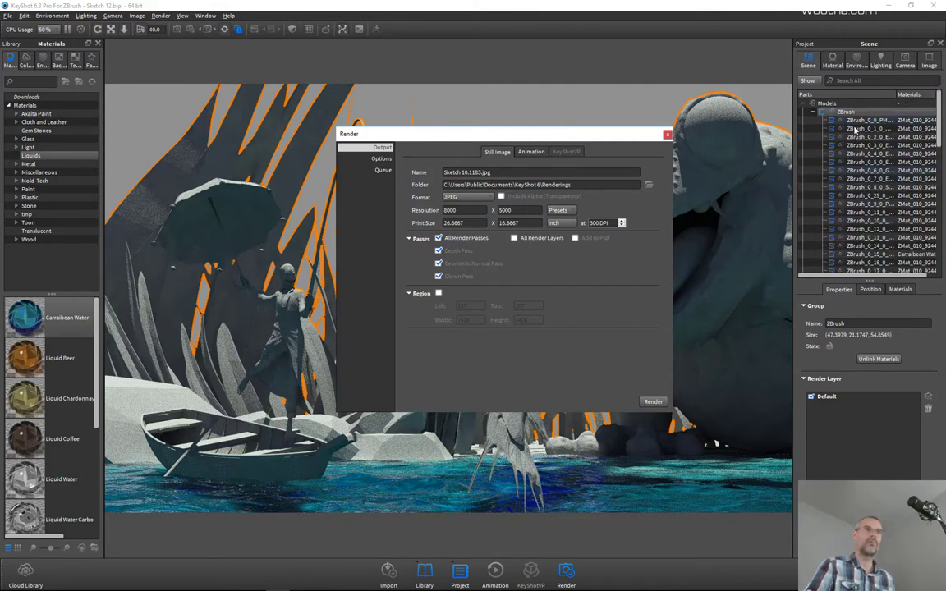
Select all the ZBrush model parts in the scene tree, unlink their materials and review the resulting material list.
scroll(903, 230, "down", 5)
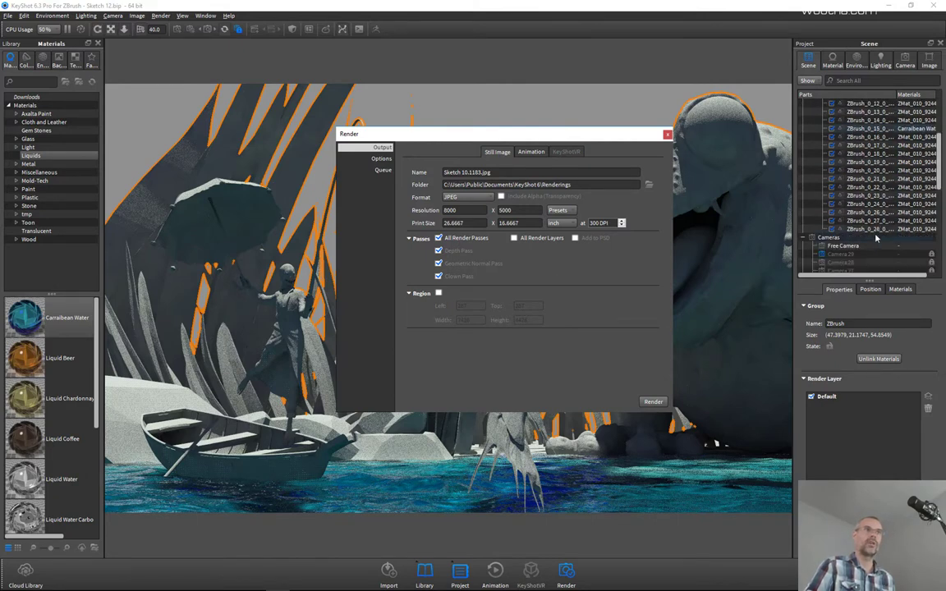
left_click(877, 230, "shift")
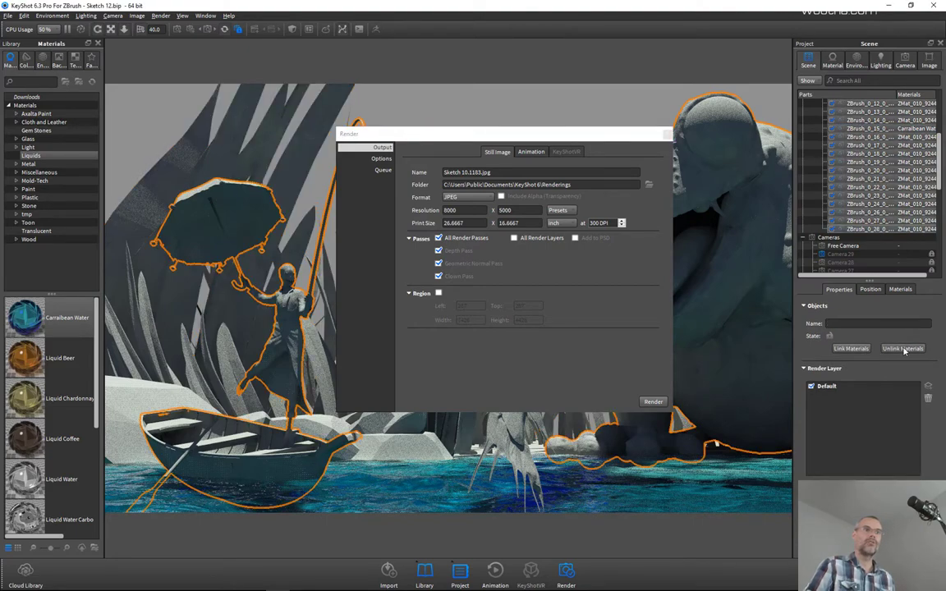
left_click(902, 290)
scroll(871, 394, "down", 1)
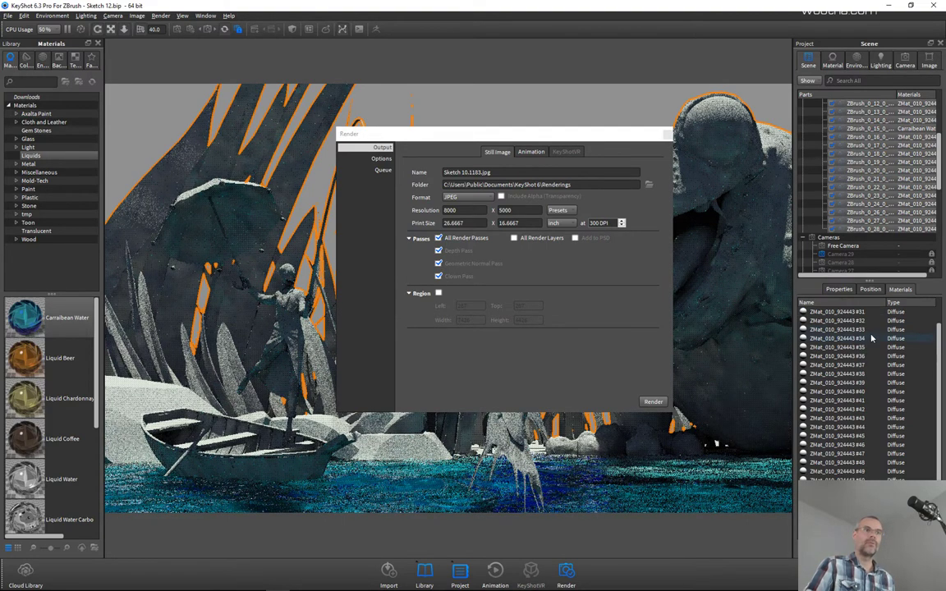
scroll(870, 349, "up", 1)
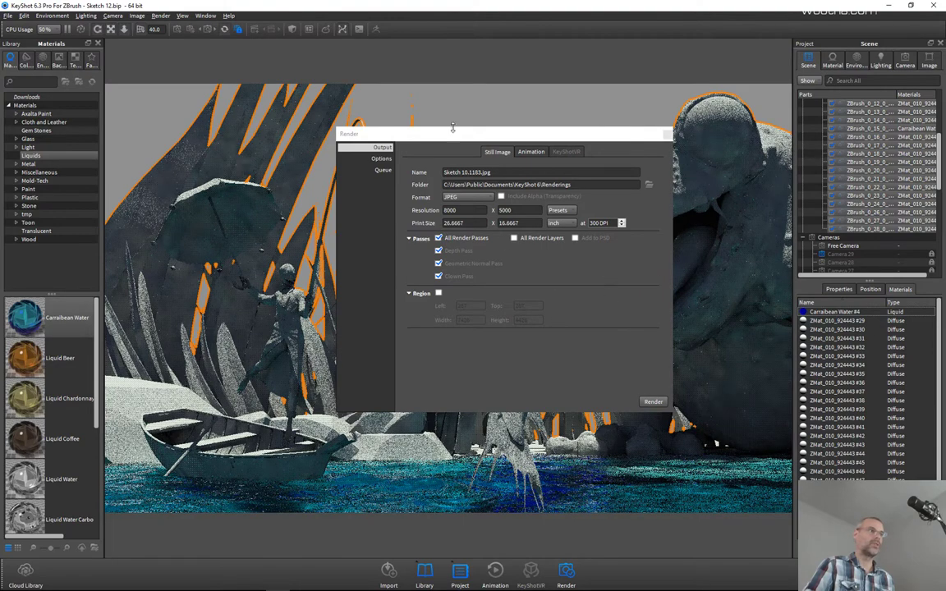
left_click_drag(453, 129, 541, 129)
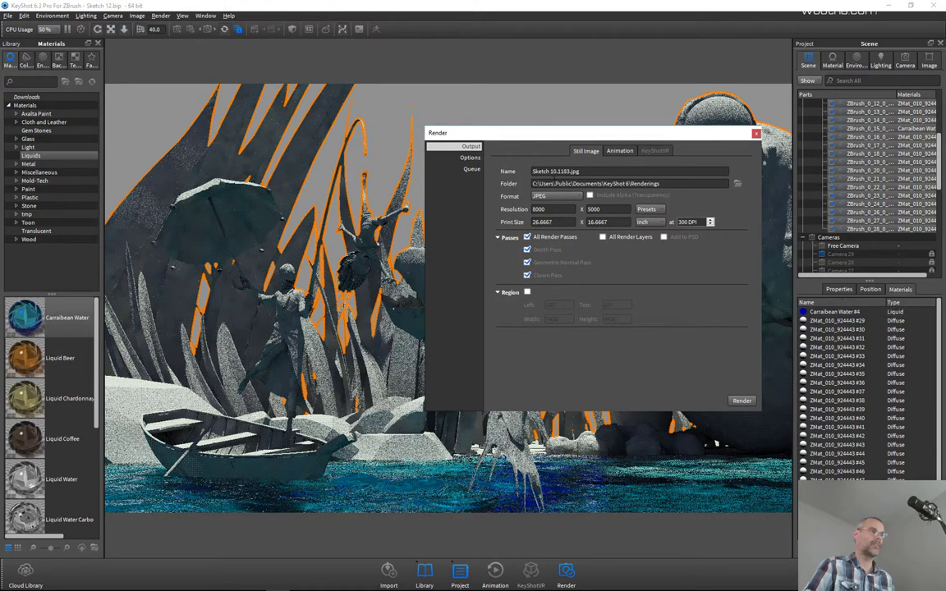
left_click_drag(600, 132, 579, 122)
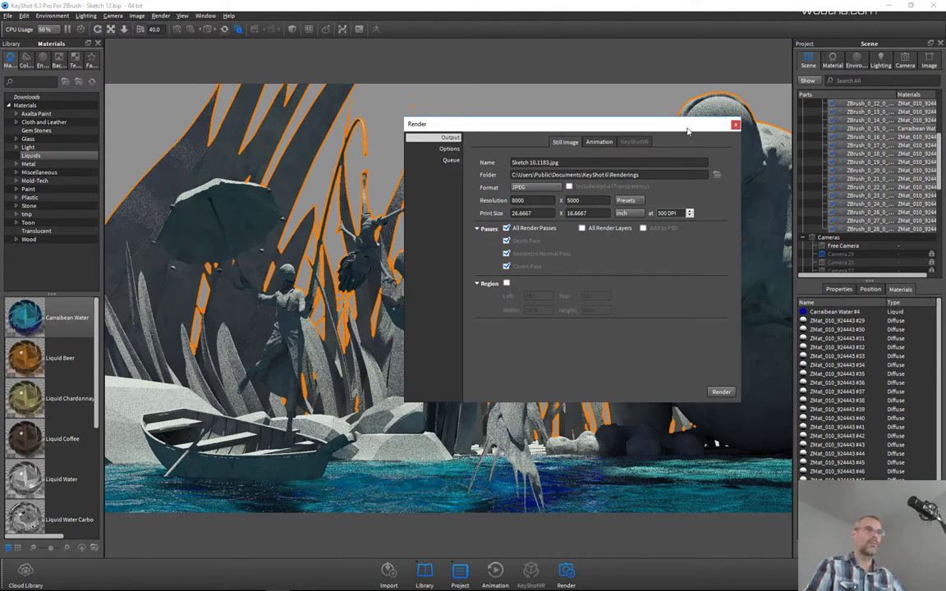
left_click_drag(687, 126, 672, 117)
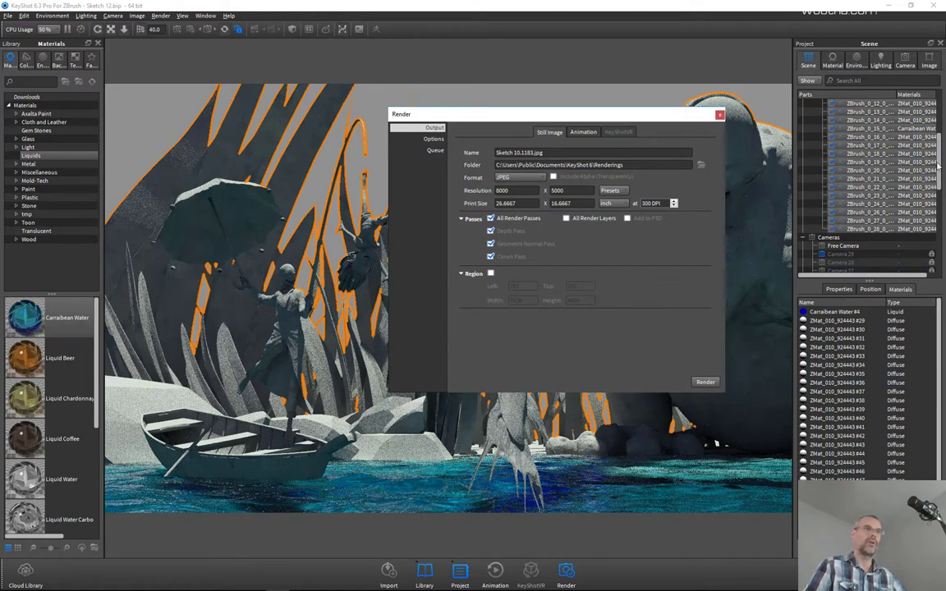
left_click(301, 206)
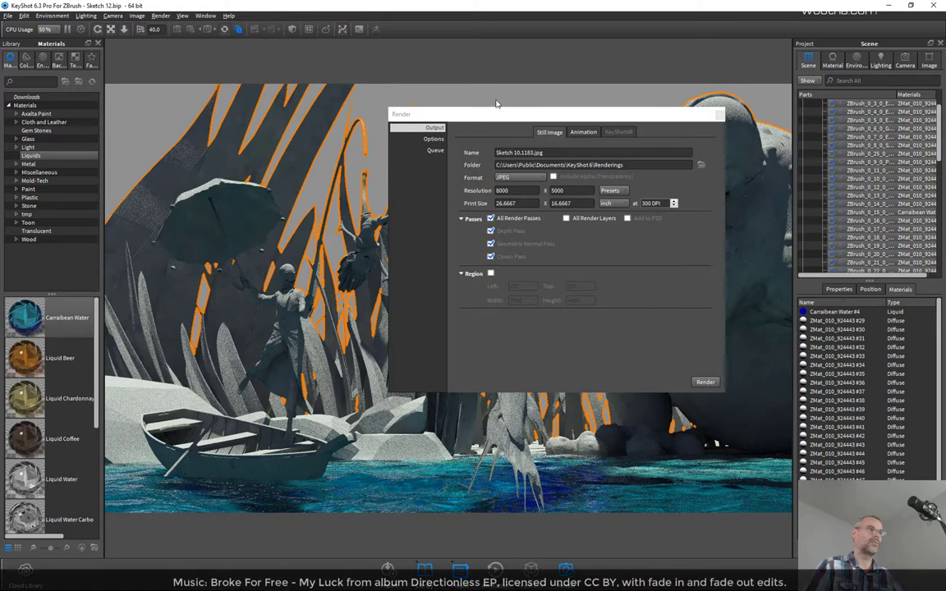
left_click_drag(507, 115, 526, 111)
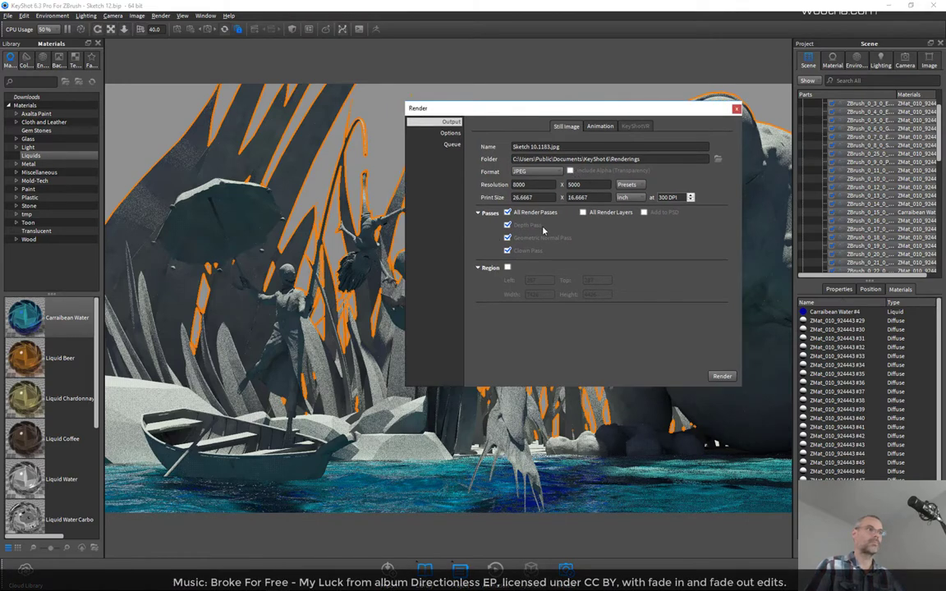
Check the render quality options, add the Sketch 12 image as a job to the render queue and close the render settings.
left_click(451, 135)
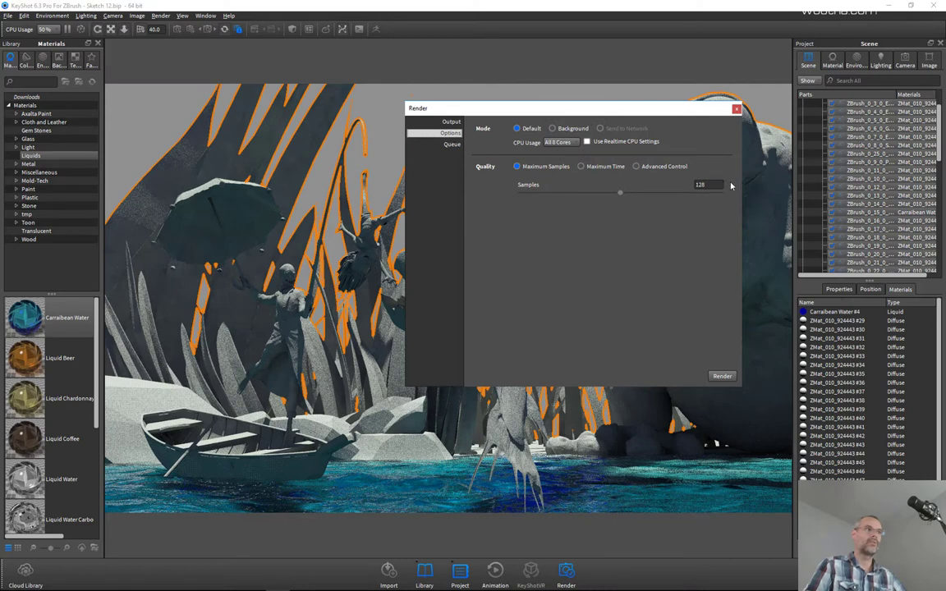
left_click(449, 122)
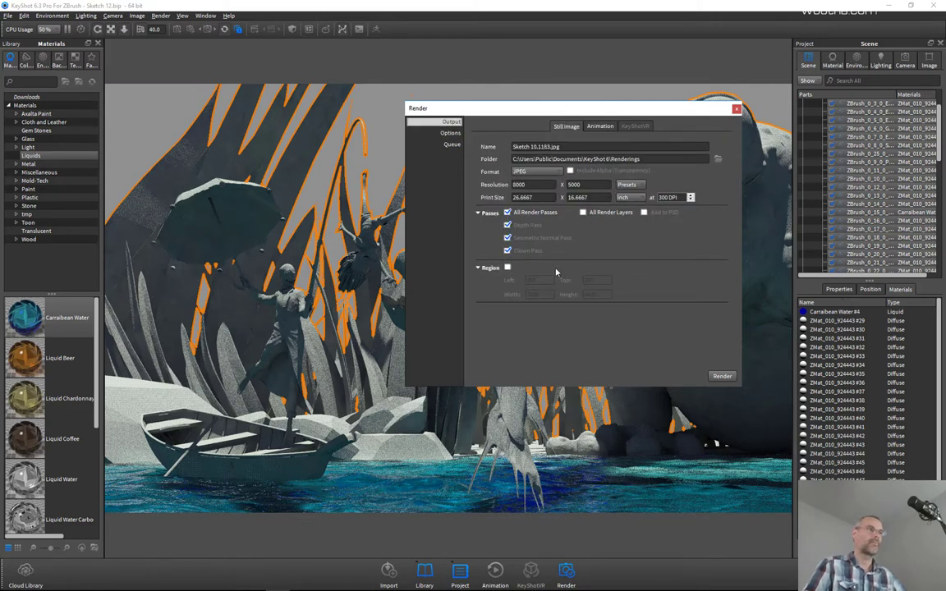
left_click(452, 144)
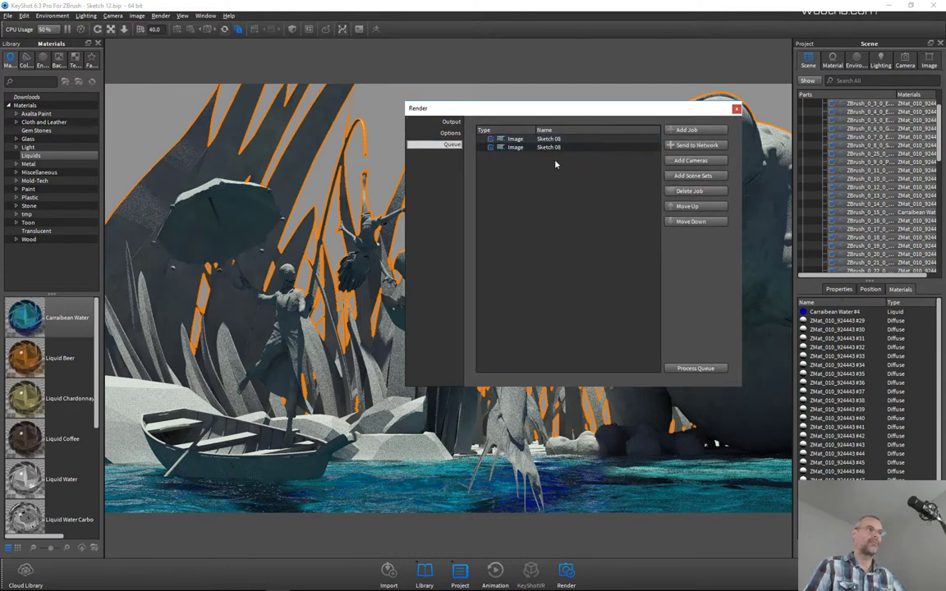
mouse_move(567, 145)
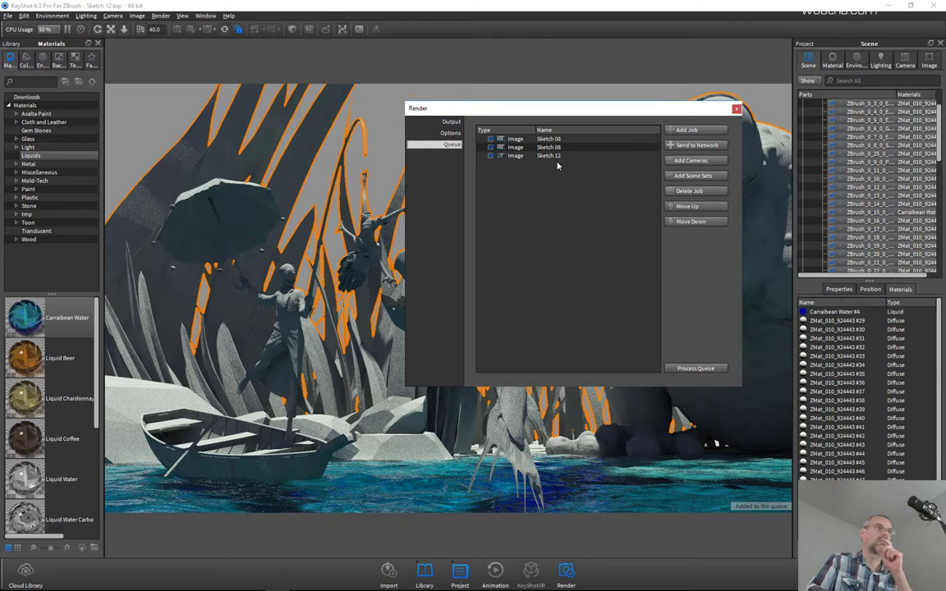
mouse_move(556, 158)
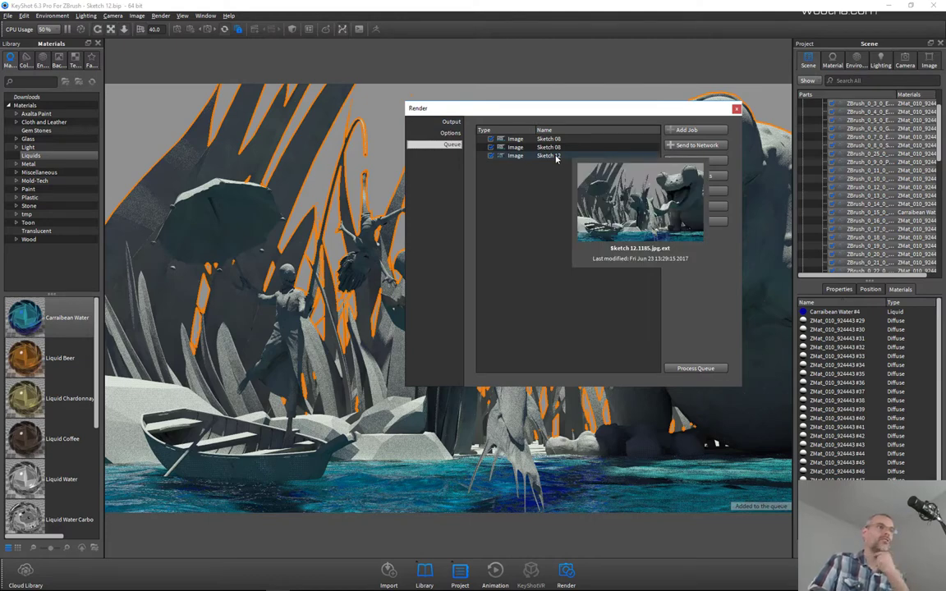
left_click(736, 110)
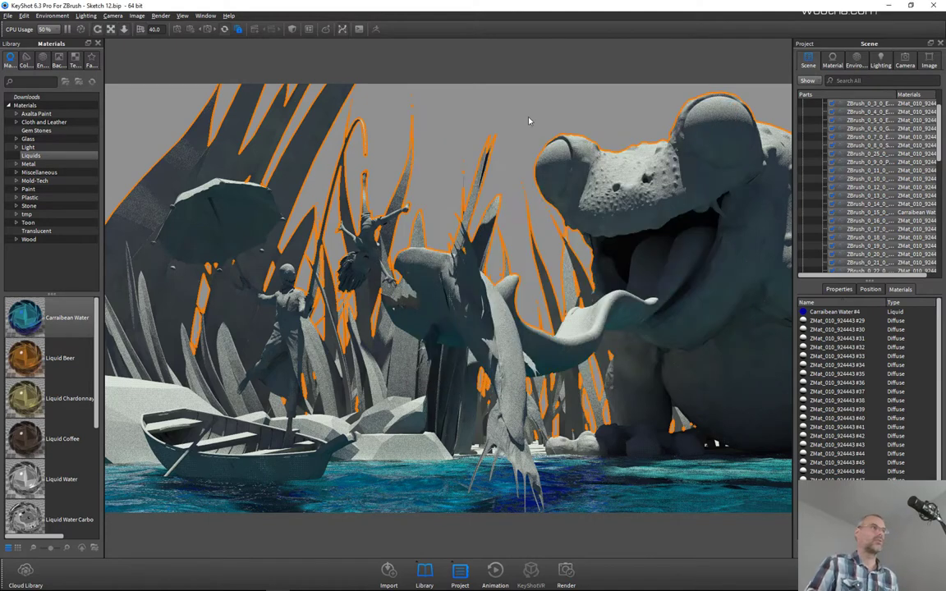
Undo the unlinking of the ZBrush parts' materials.
left_click(24, 15)
left_click(23, 15)
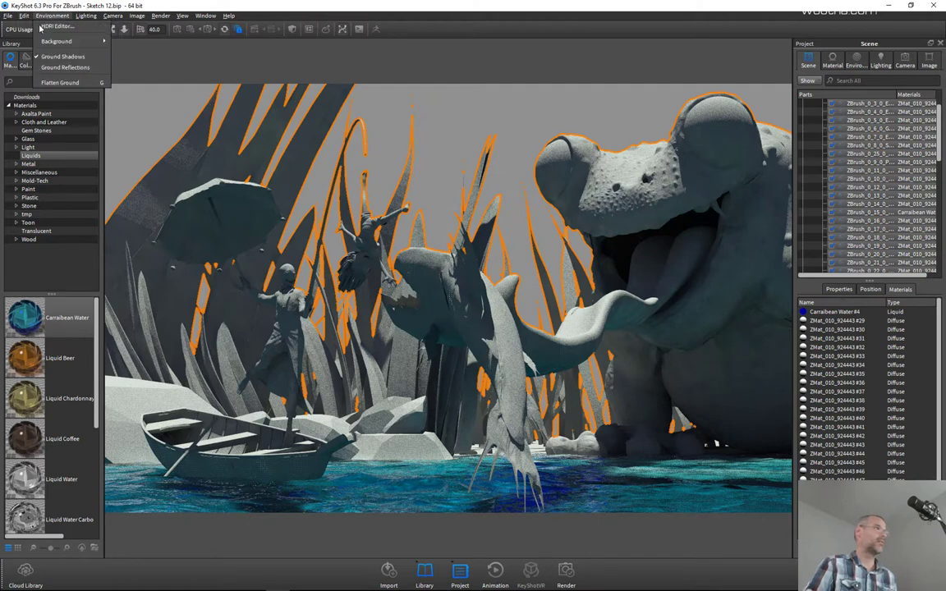
left_click(24, 16)
left_click(53, 25)
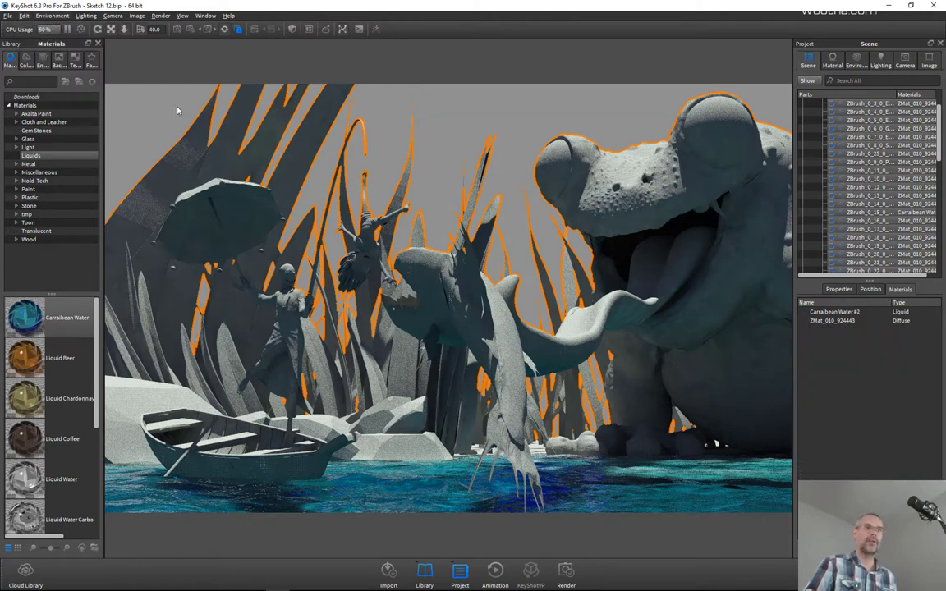
Change the material type of the shared ZMat_010_924443 material to Metal.
left_click(833, 323)
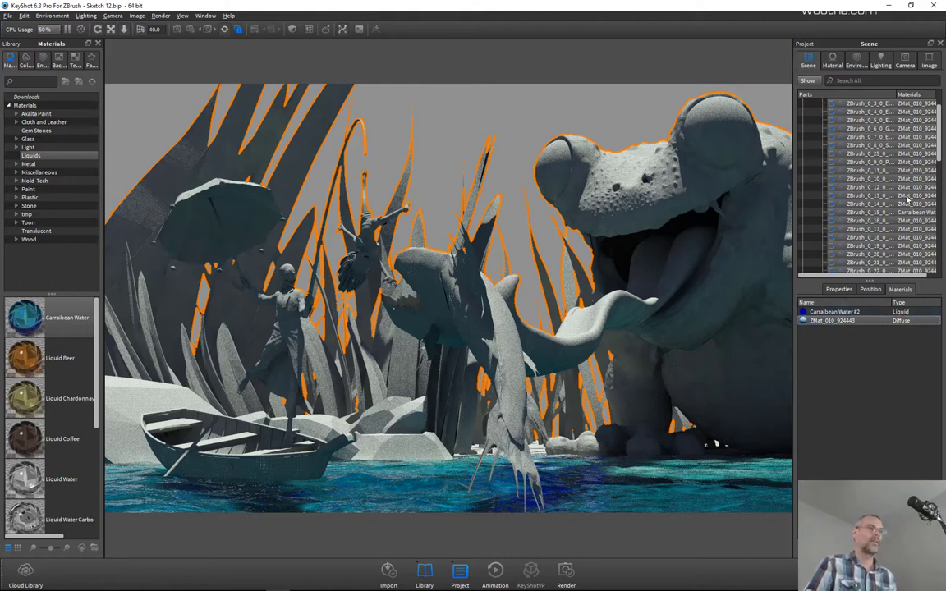
left_click(832, 61)
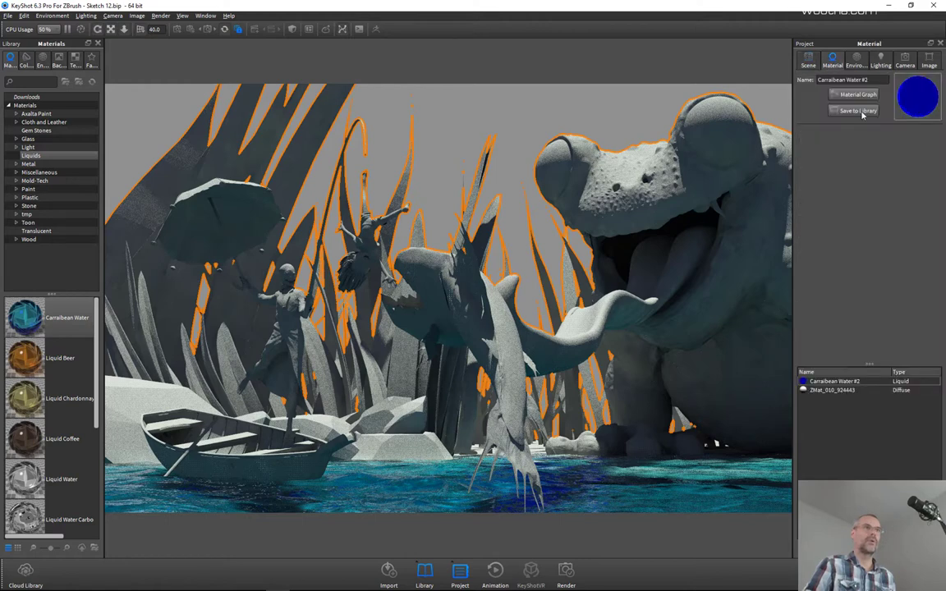
left_click(818, 392)
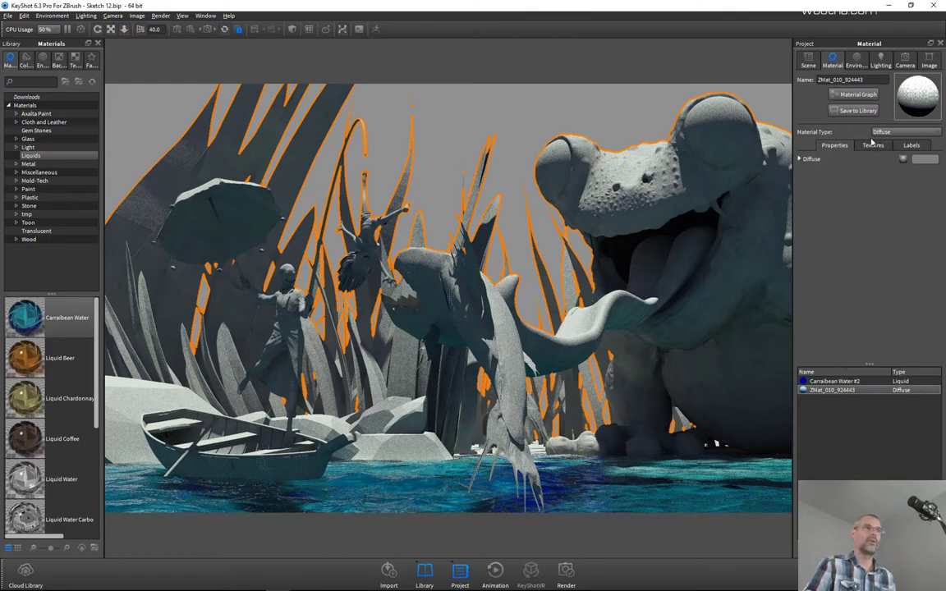
left_click(896, 133)
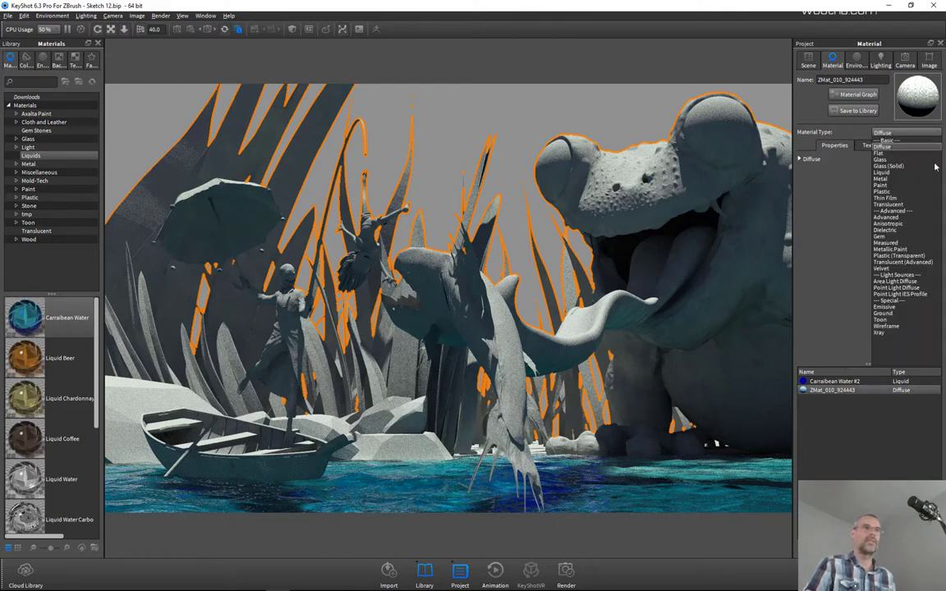
left_click(889, 179)
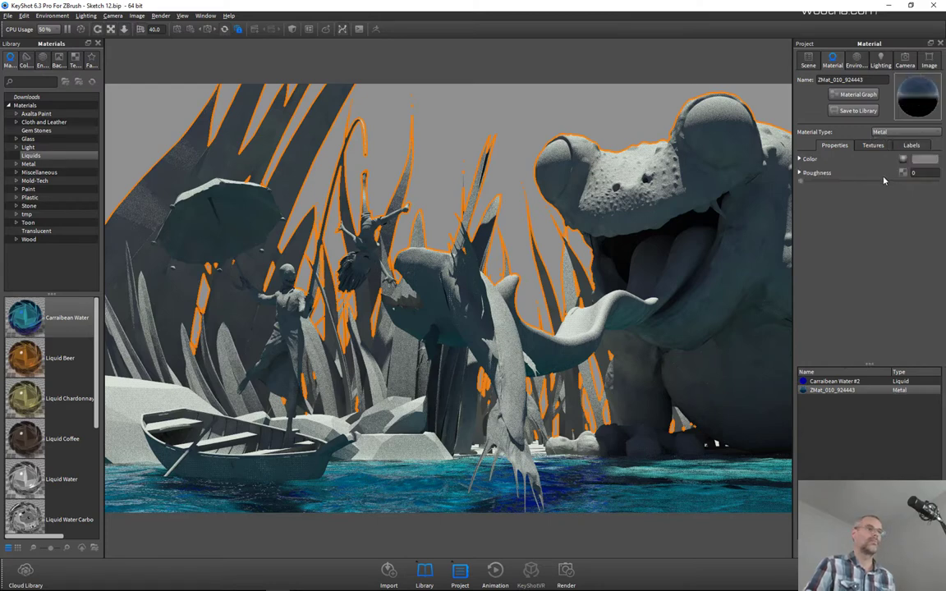
Set the lighting preset to Basic, then pause and resume the real-time rendering with the ZMat_010_924443 material settings open.
left_click(881, 60)
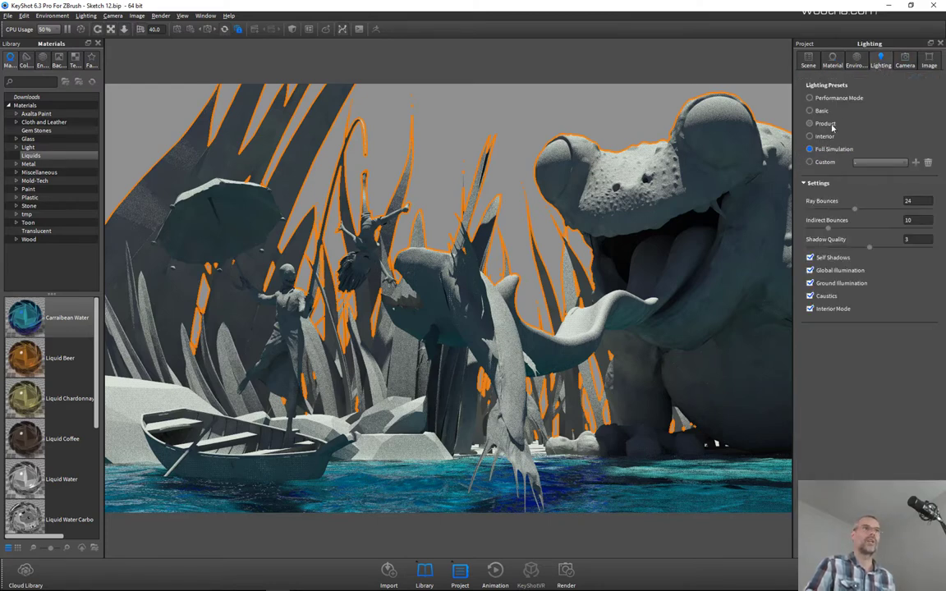
left_click(814, 111)
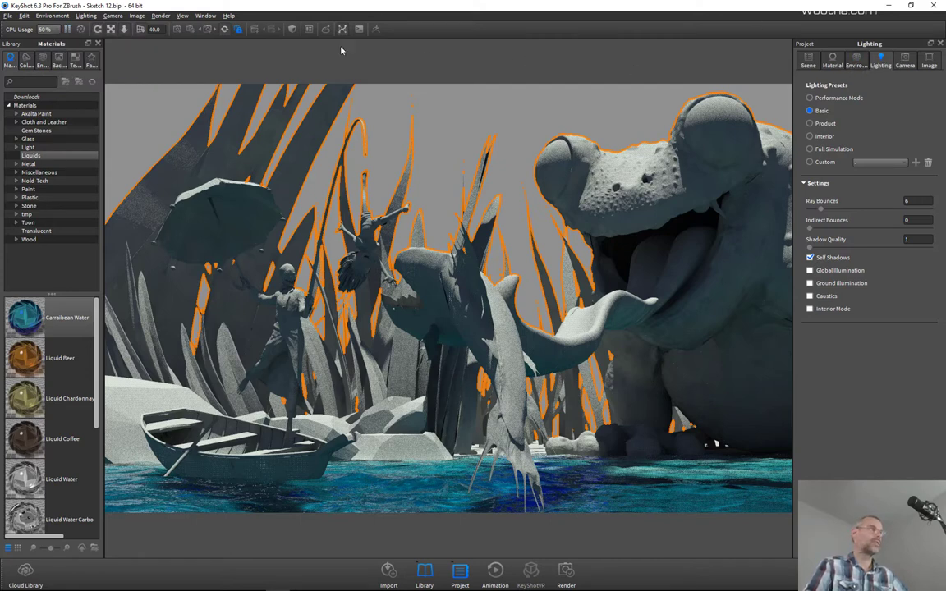
left_click(860, 66)
left_click(836, 65)
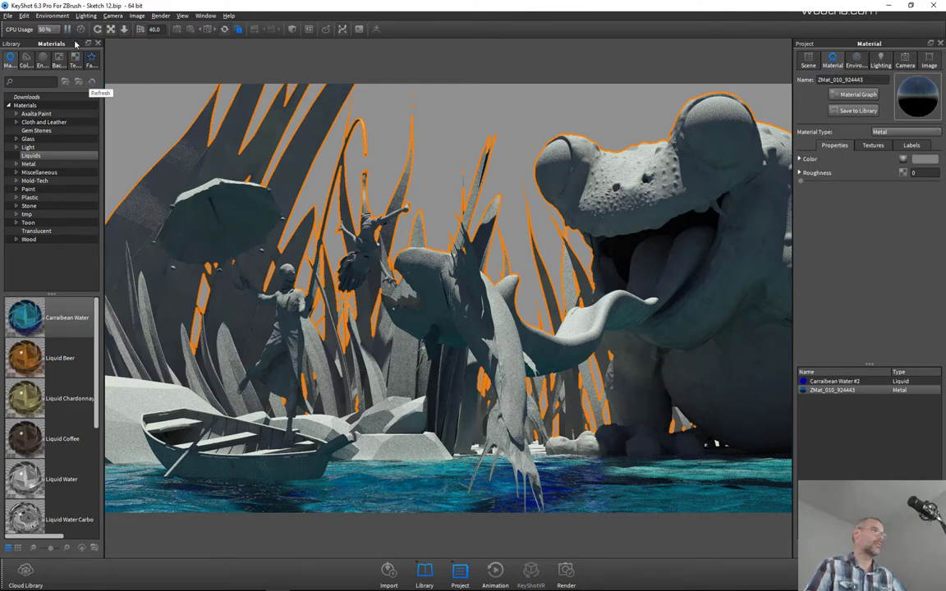
left_click(68, 30)
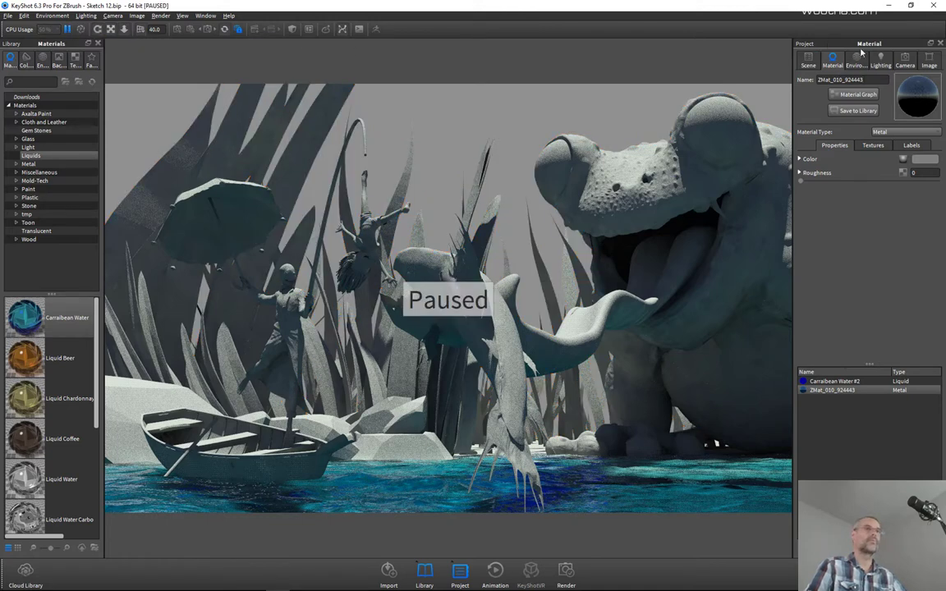
left_click(69, 31)
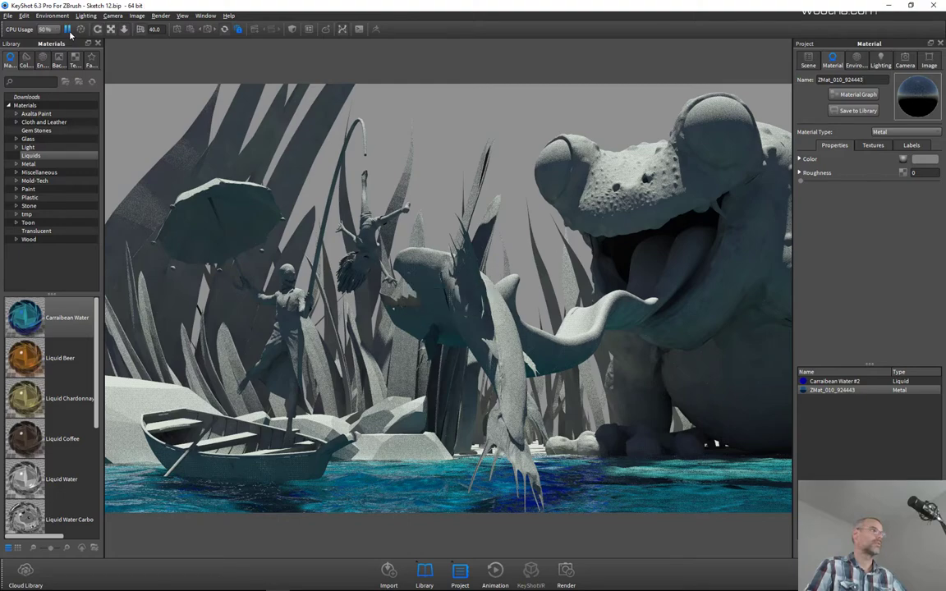
Look over the metal material's texture settings and raise its surface roughness to about 0.058.
left_click(871, 147)
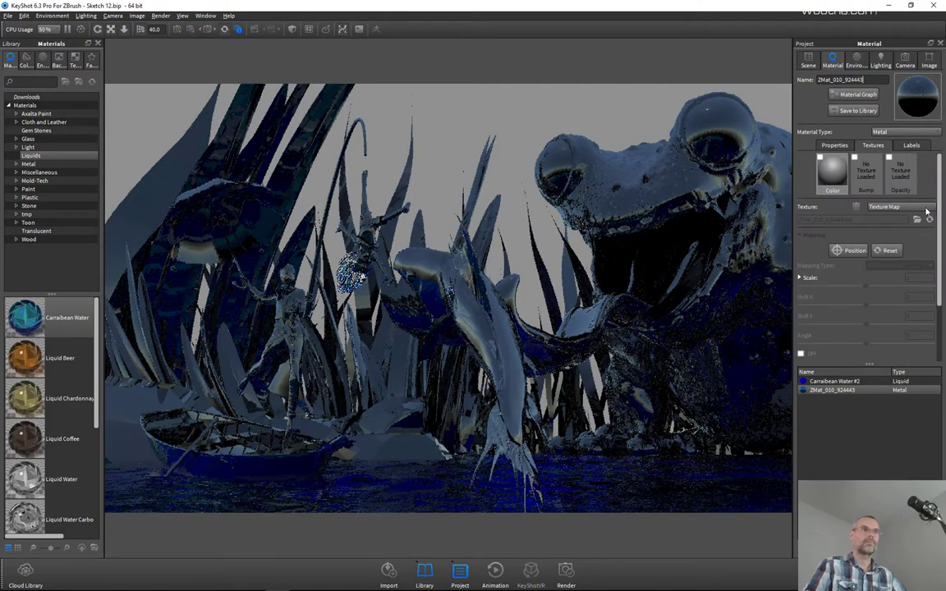
left_click_drag(941, 259, 945, 278)
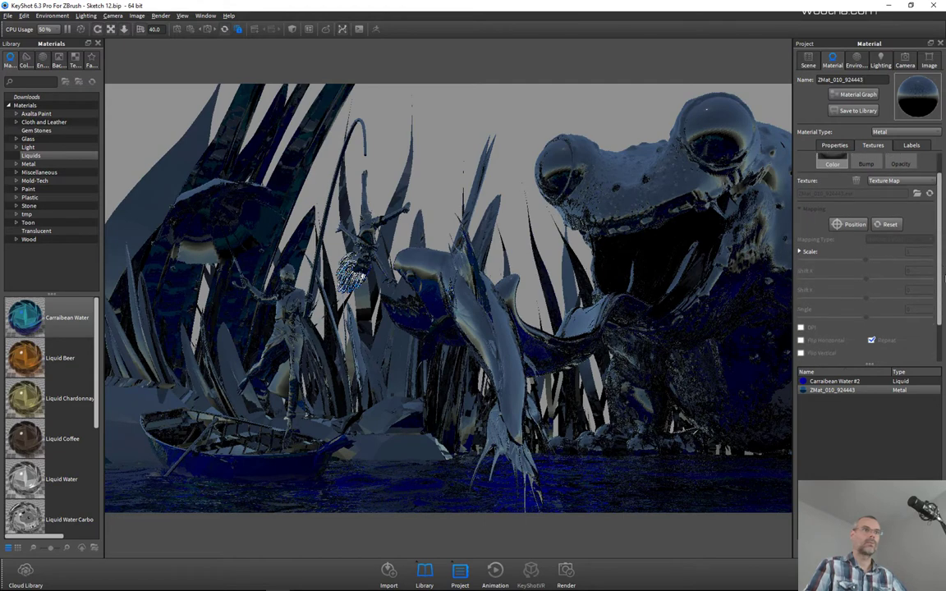
scroll(941, 247, "up", 1)
left_click(854, 145)
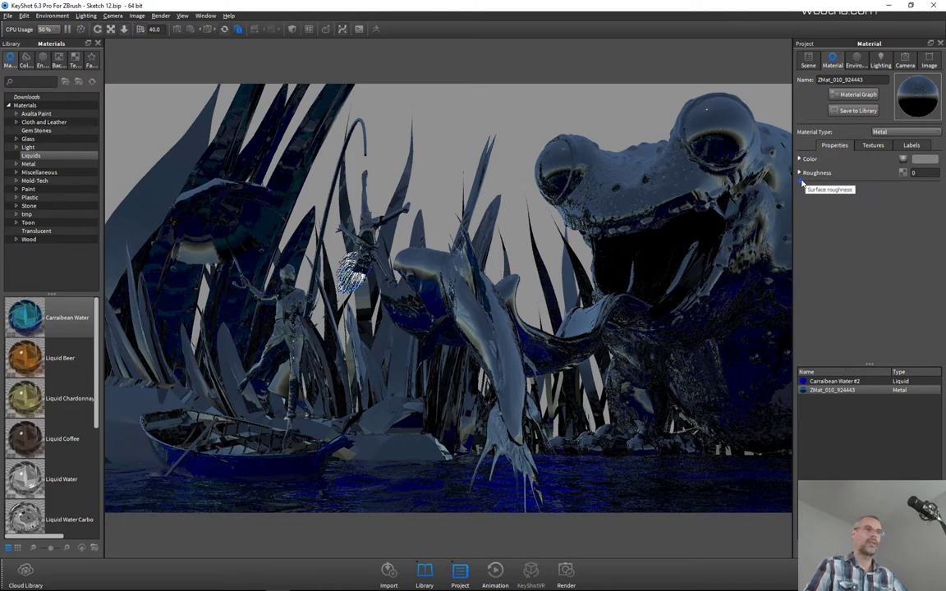
left_click_drag(802, 181, 806, 182)
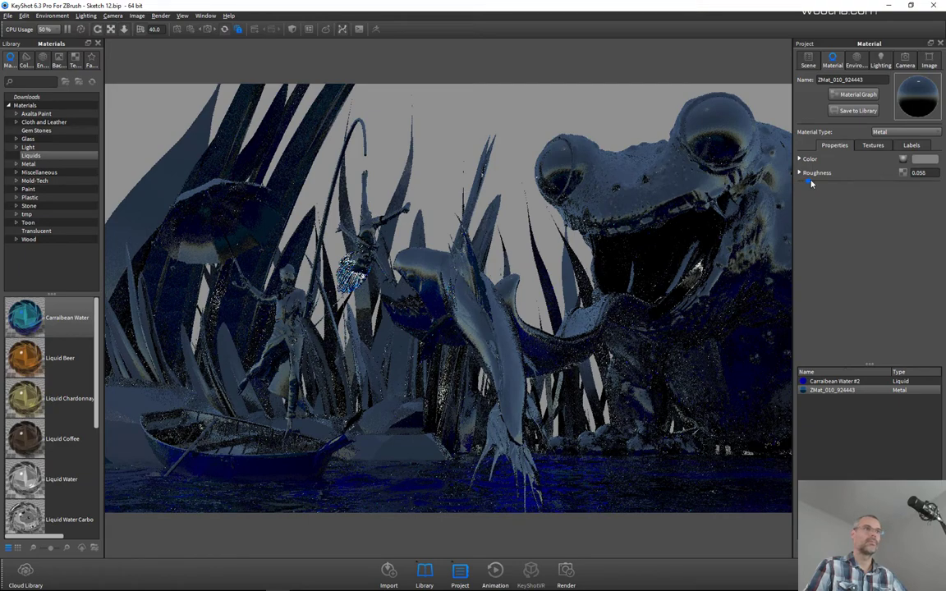
Set the metal material's roughness to 0.043, then try 2 and 3 ray bounces in the lighting settings.
left_click_drag(806, 184, 810, 183)
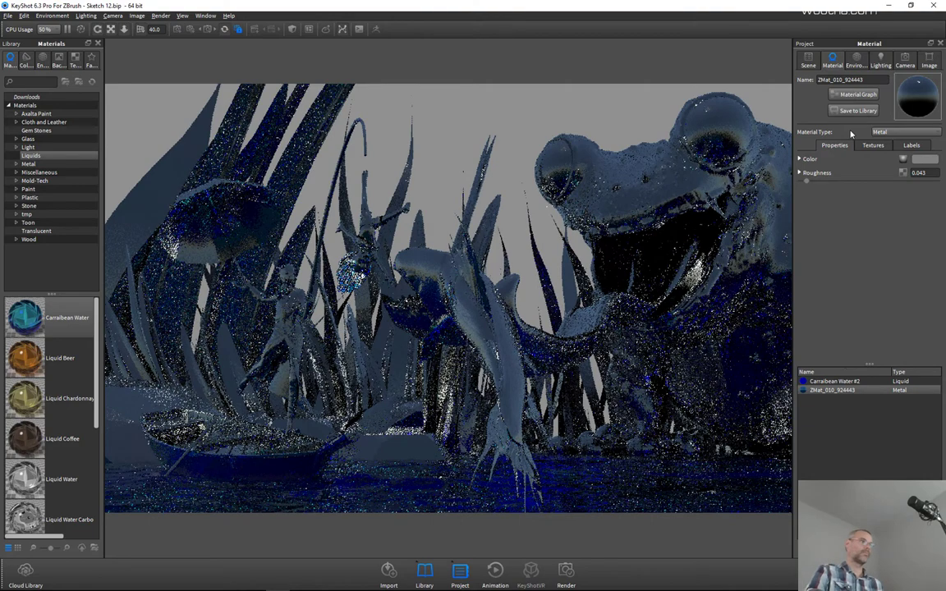
left_click(886, 67)
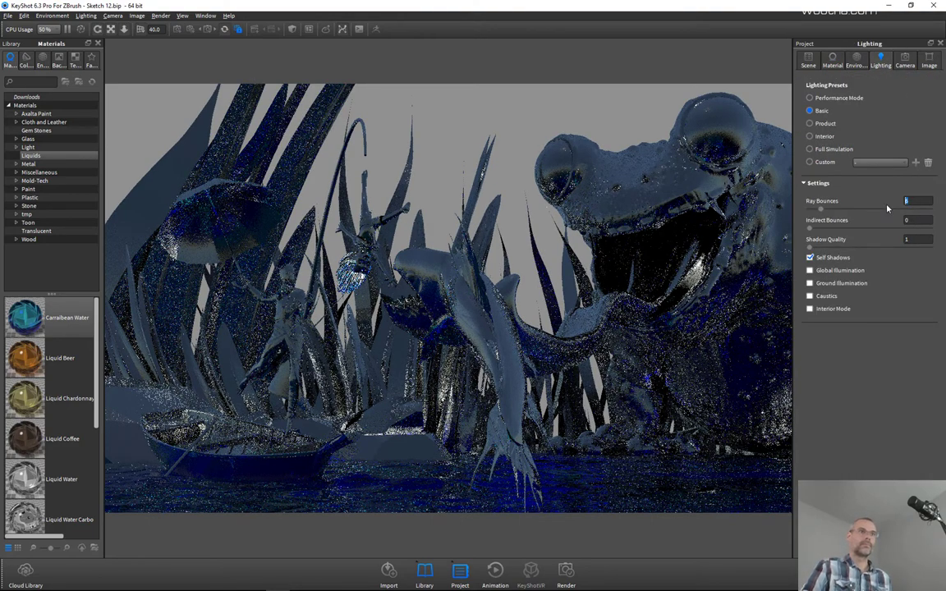
type("2")
key("Return")
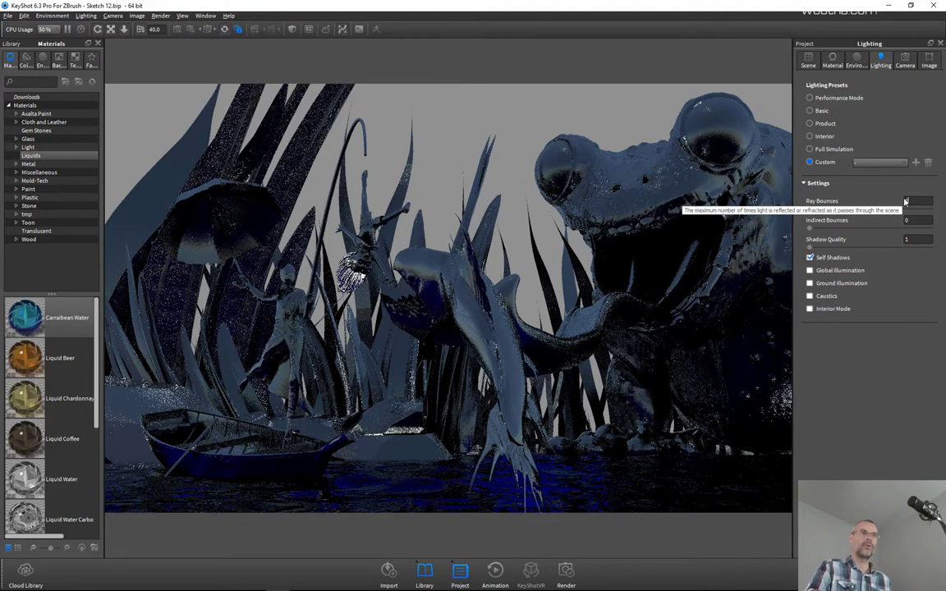
type("3")
key("Return")
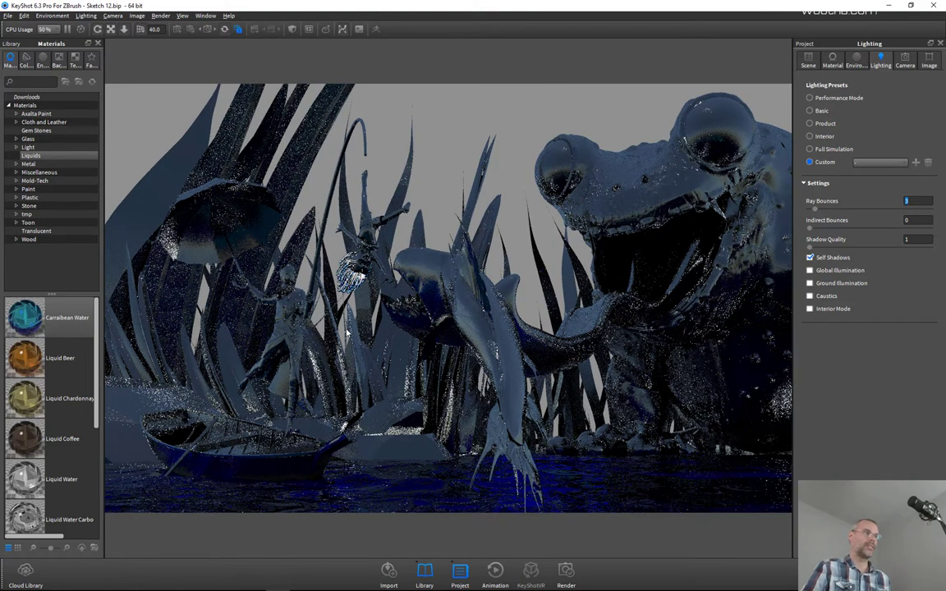
Set the lighting's ray bounces to 2, and briefly try Global Illumination before turning it off again.
left_click_drag(908, 201, 881, 211)
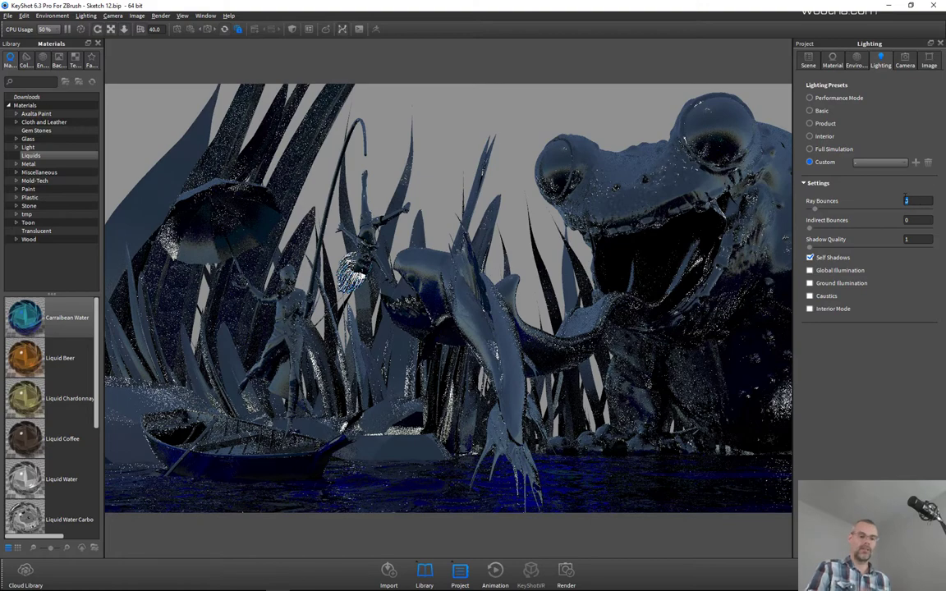
type("2")
key("Return")
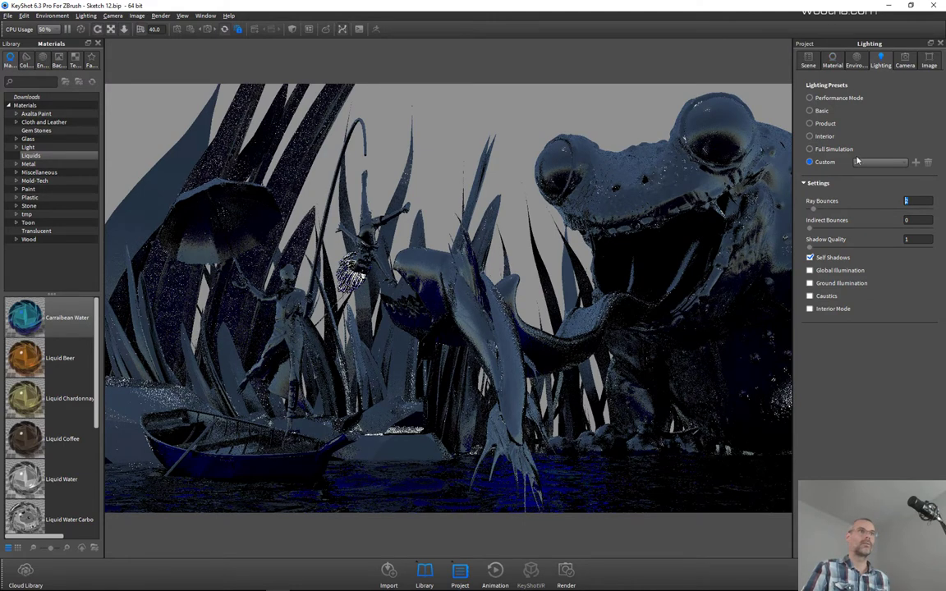
key("Tab")
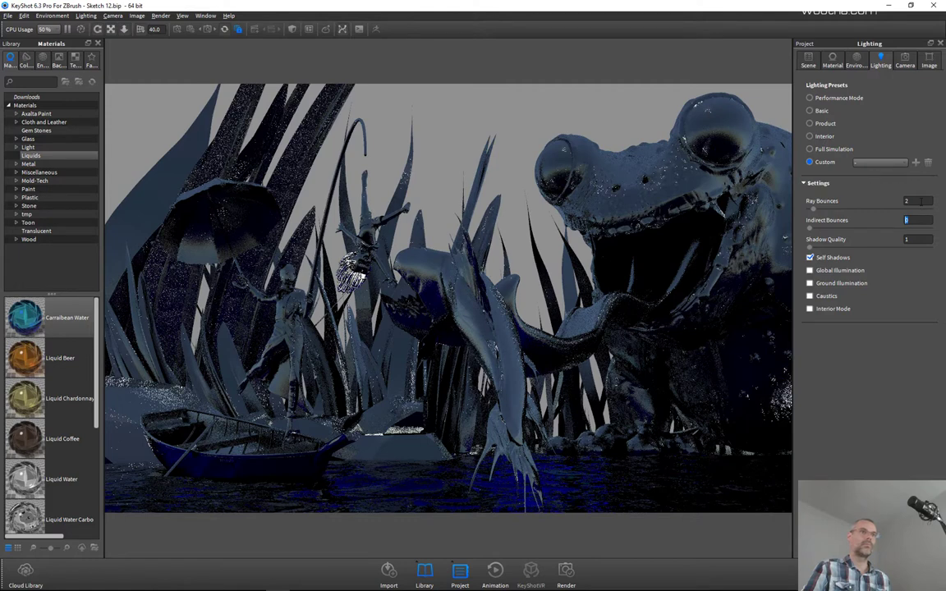
left_click(810, 271)
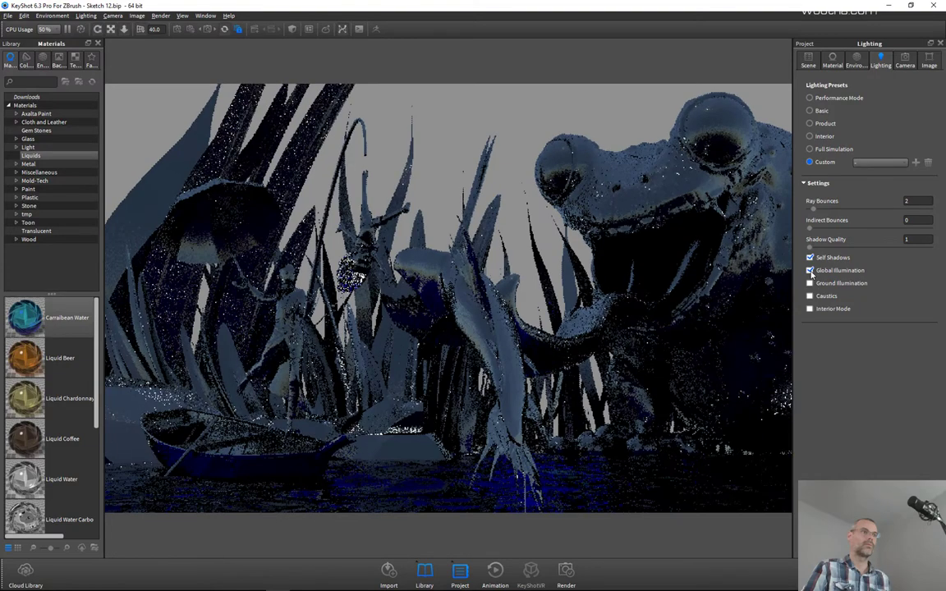
left_click(810, 271)
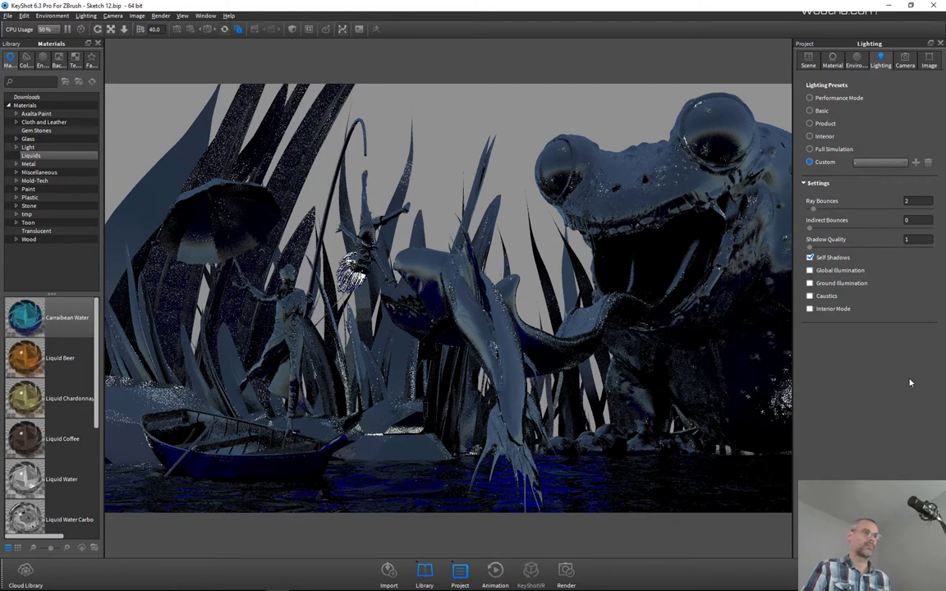
Change the metal material's color to black and apply the material to the water surface as well.
left_click(833, 59)
left_click(924, 159)
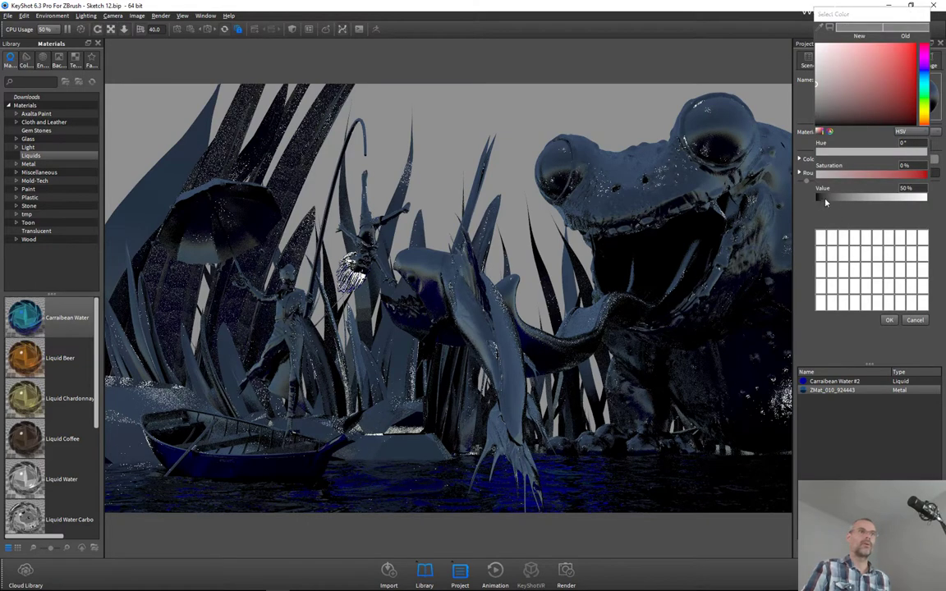
left_click_drag(836, 202, 804, 202)
left_click(892, 321)
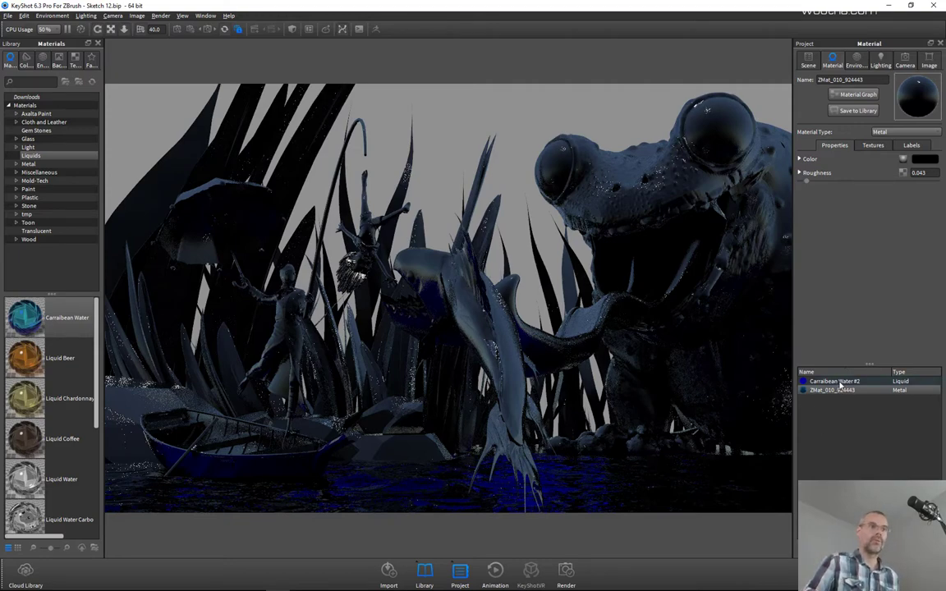
left_click_drag(841, 393, 633, 483)
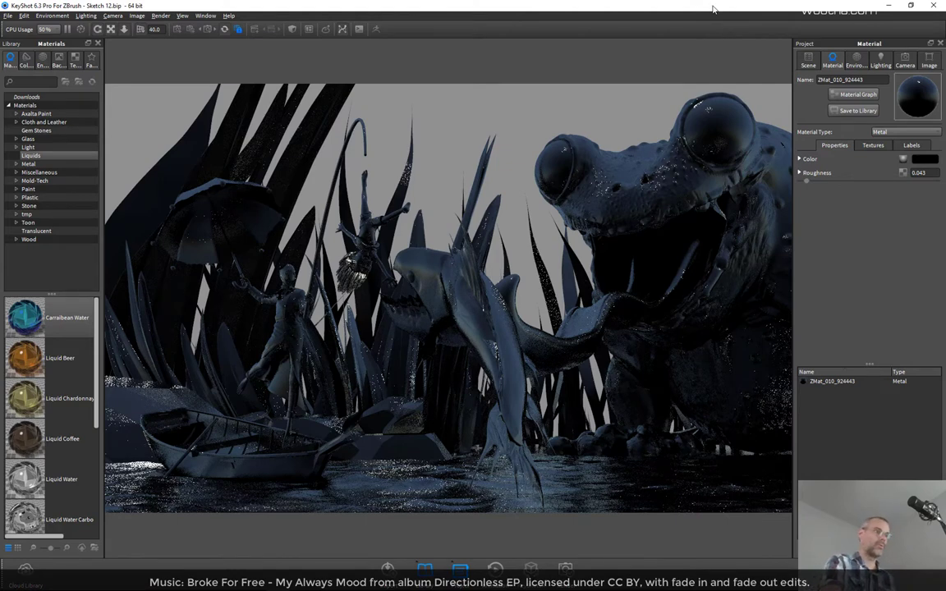
Turn off all render passes for the still image output and add the scene to the render queue.
key("ctrl+p")
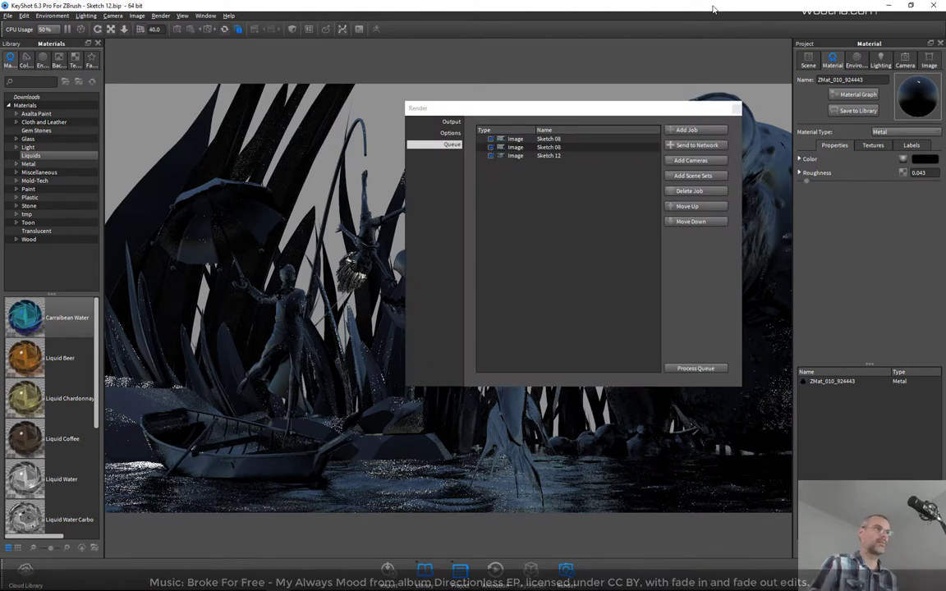
left_click(456, 134)
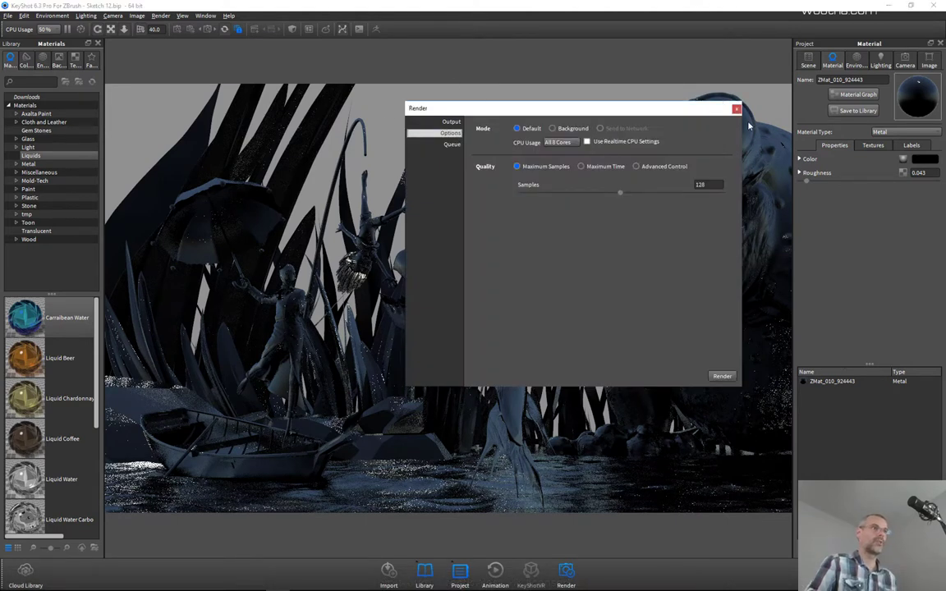
left_click(453, 122)
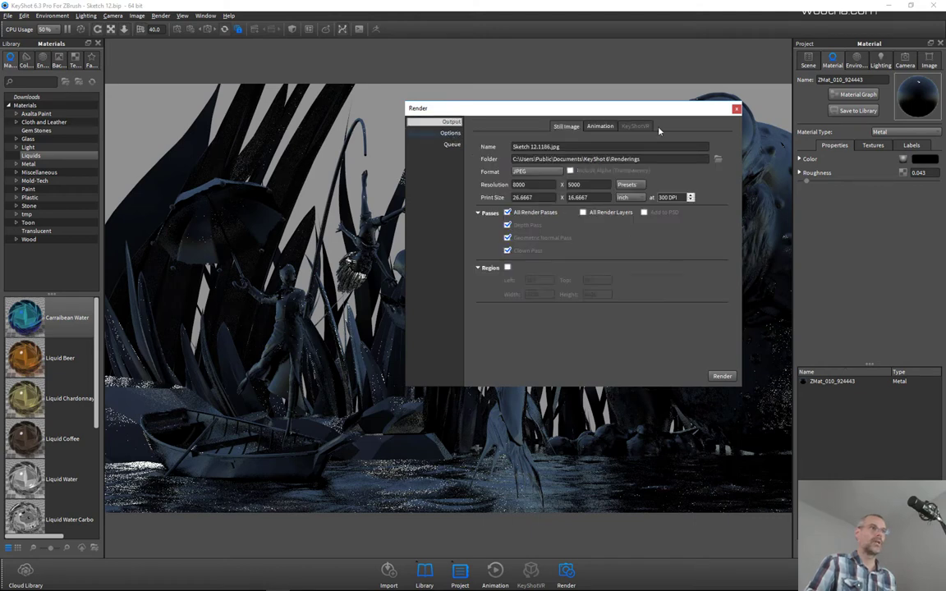
left_click(508, 212)
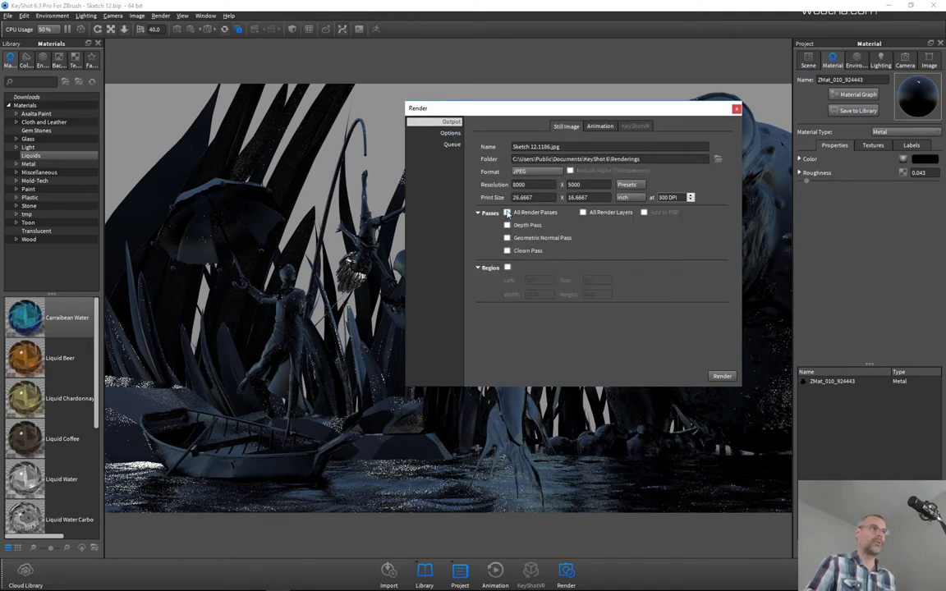
left_click(738, 109)
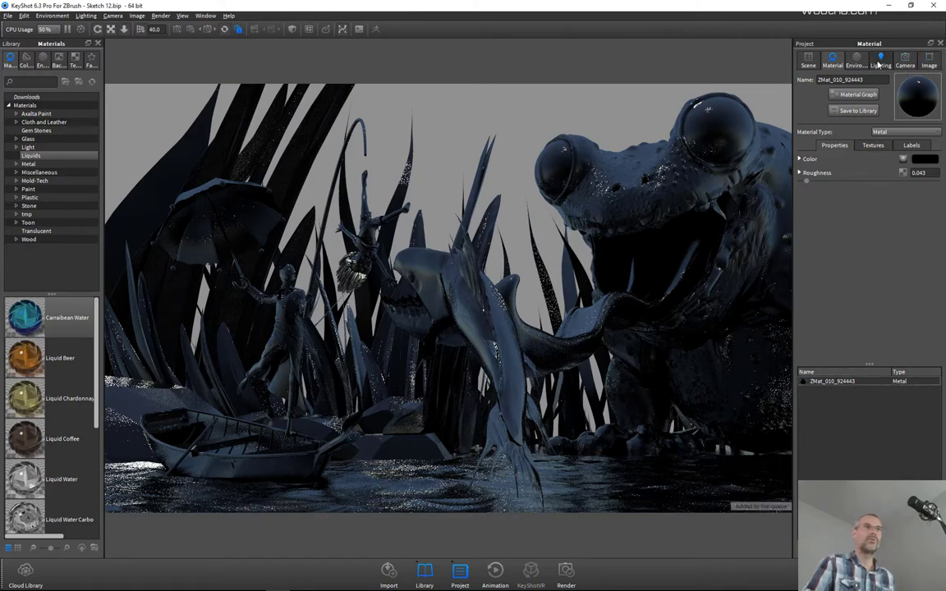
Set the lighting preset to Full Simulation, then pause and resume the real-time rendering.
left_click(929, 59)
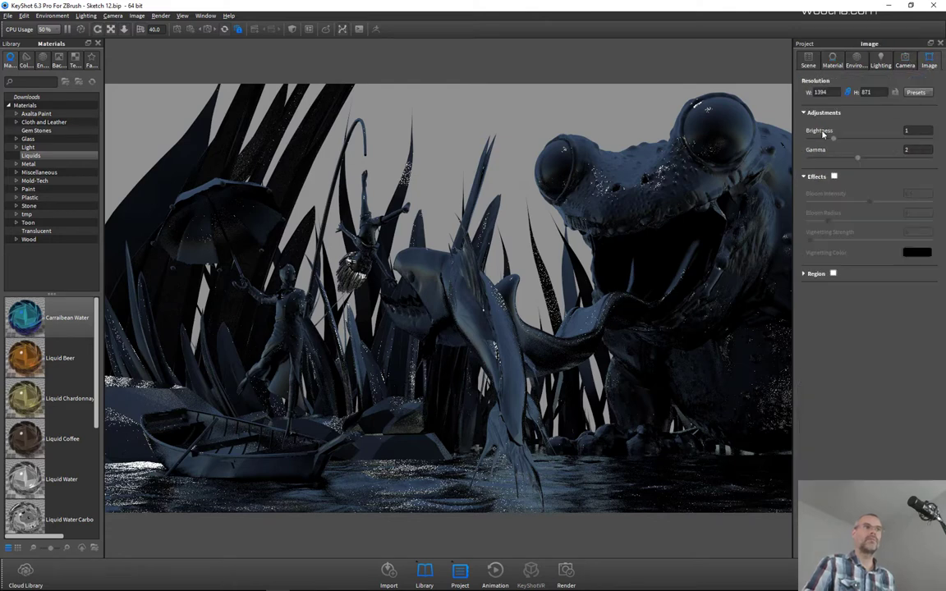
left_click(905, 60)
left_click(875, 63)
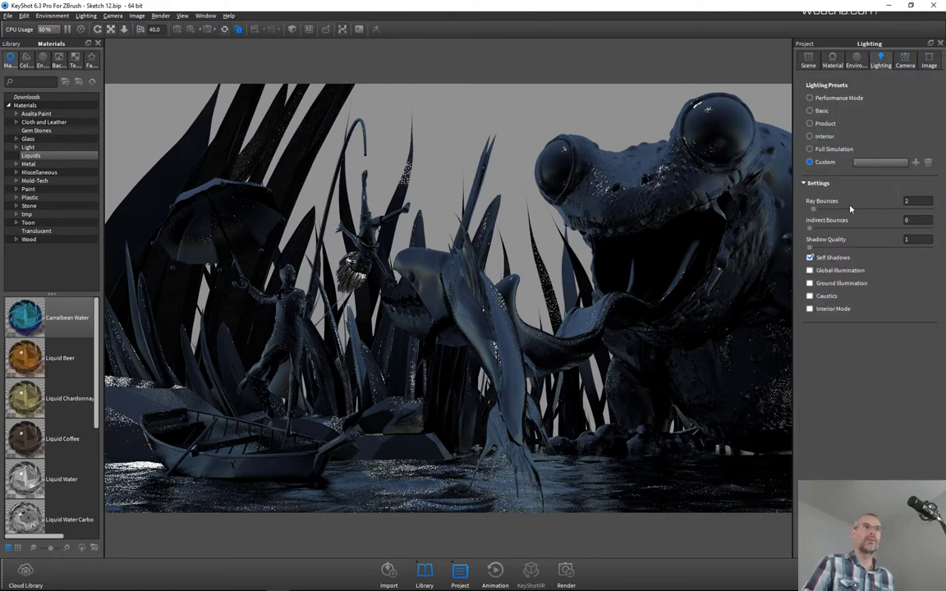
left_click(811, 147)
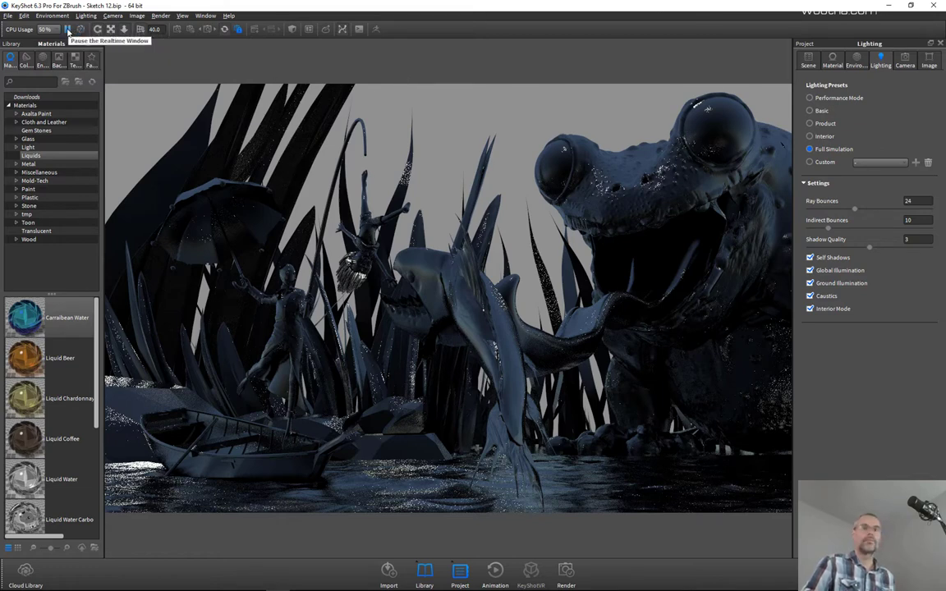
left_click(69, 31)
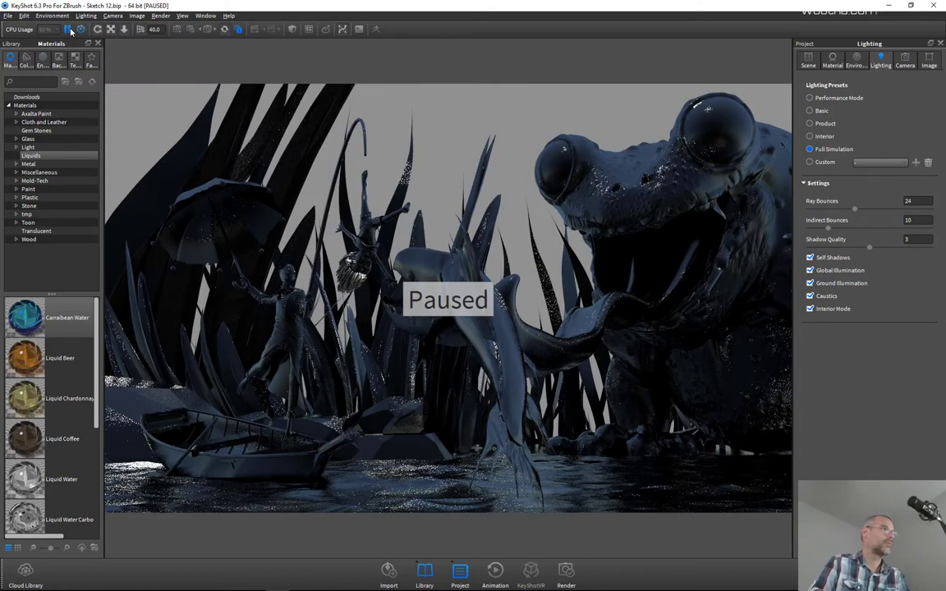
left_click(69, 30)
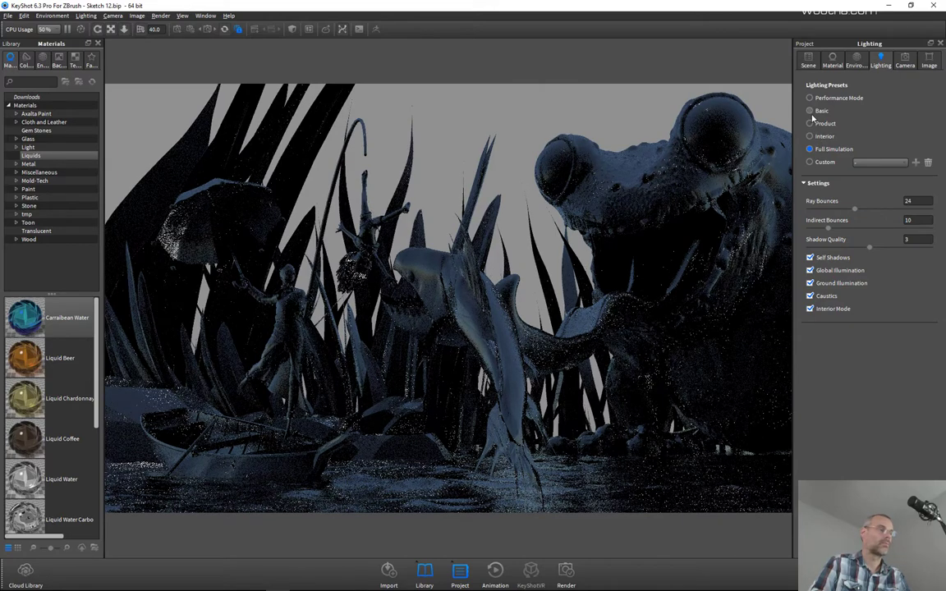
Set the ray bounces to 12 and the indirect bounces to 4, and add the scene to the render queue.
double_click(908, 201)
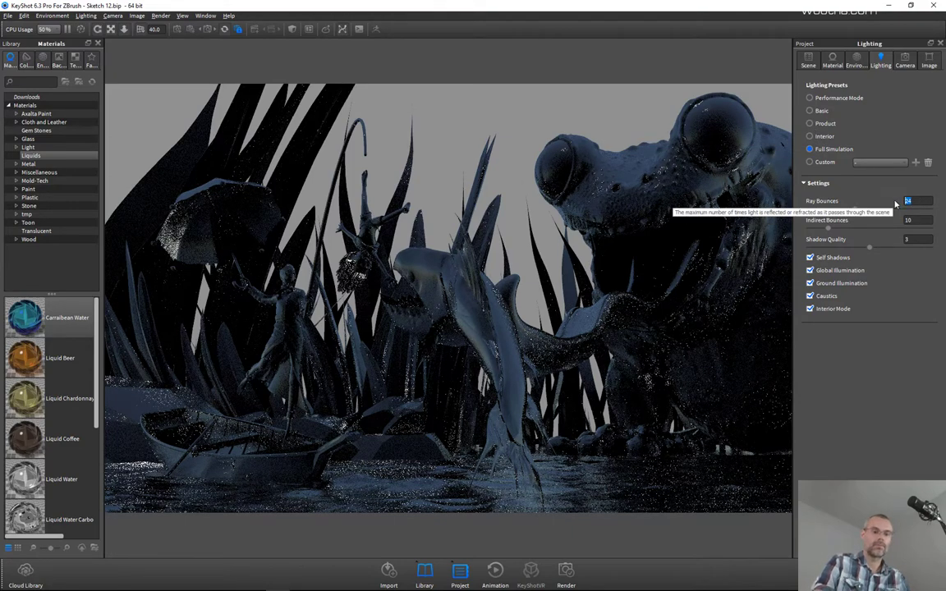
type("12")
key("Tab")
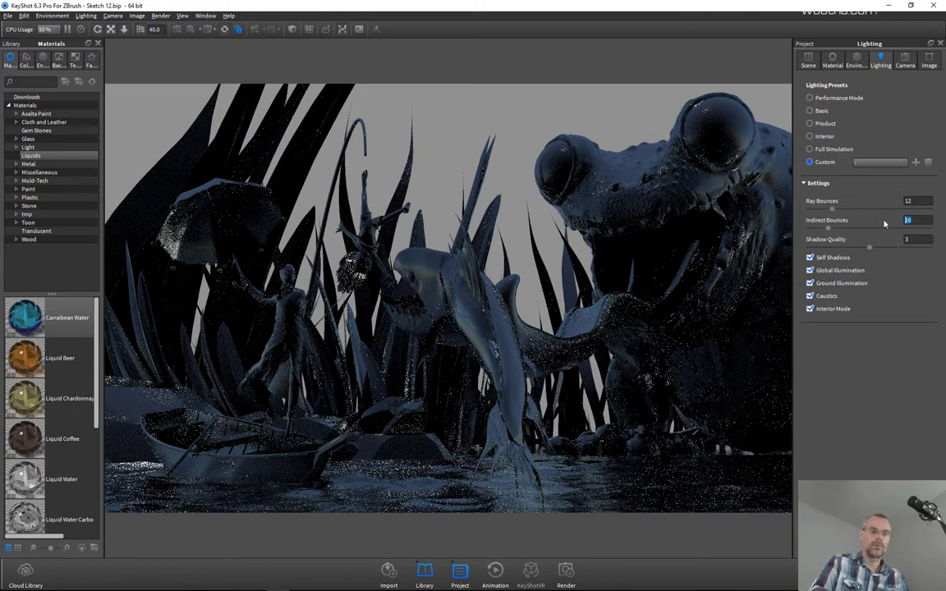
type("4")
key("Return")
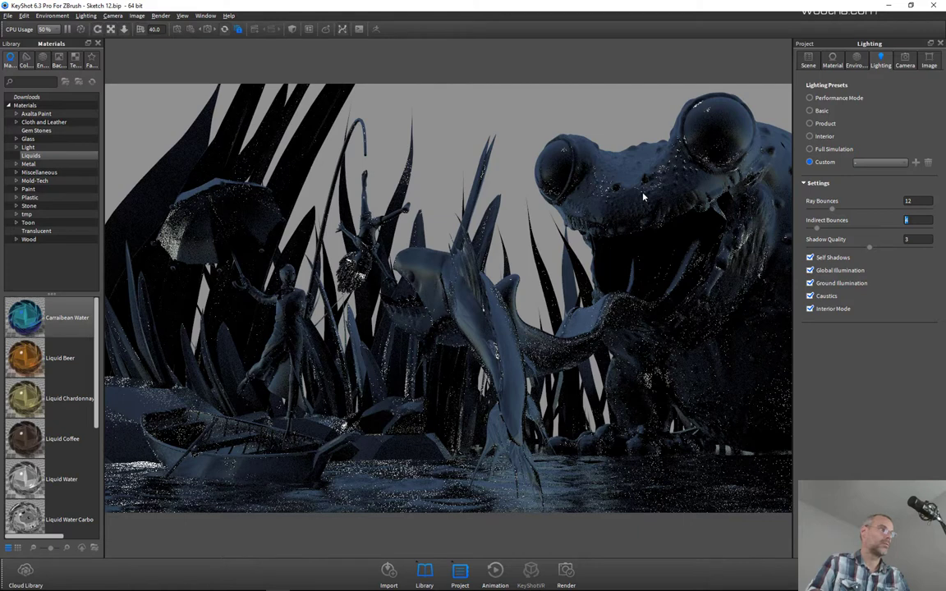
key("ctrl+u")
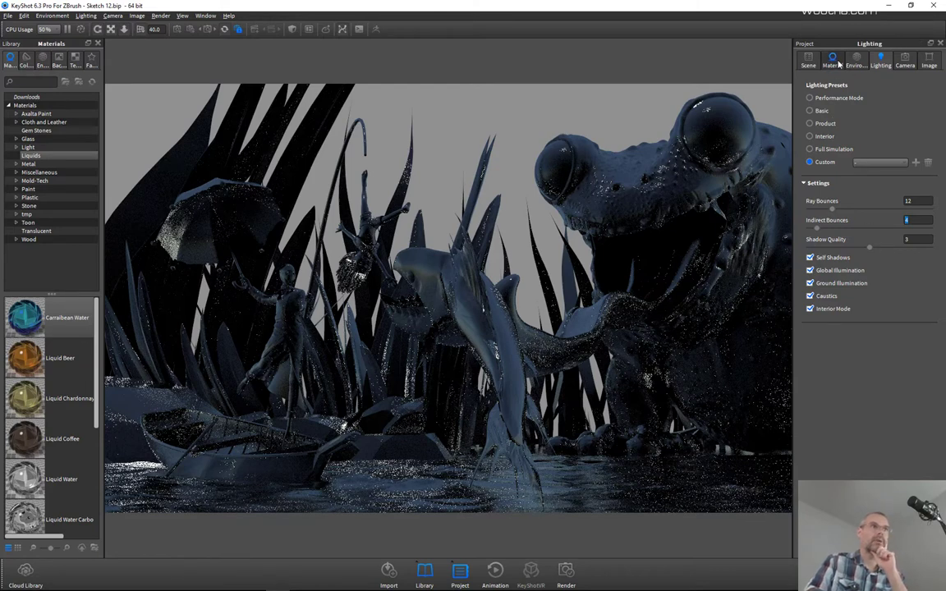
Change the material type of the shared ZMat_010_924443 material to Flat.
left_click(835, 62)
left_click(873, 146)
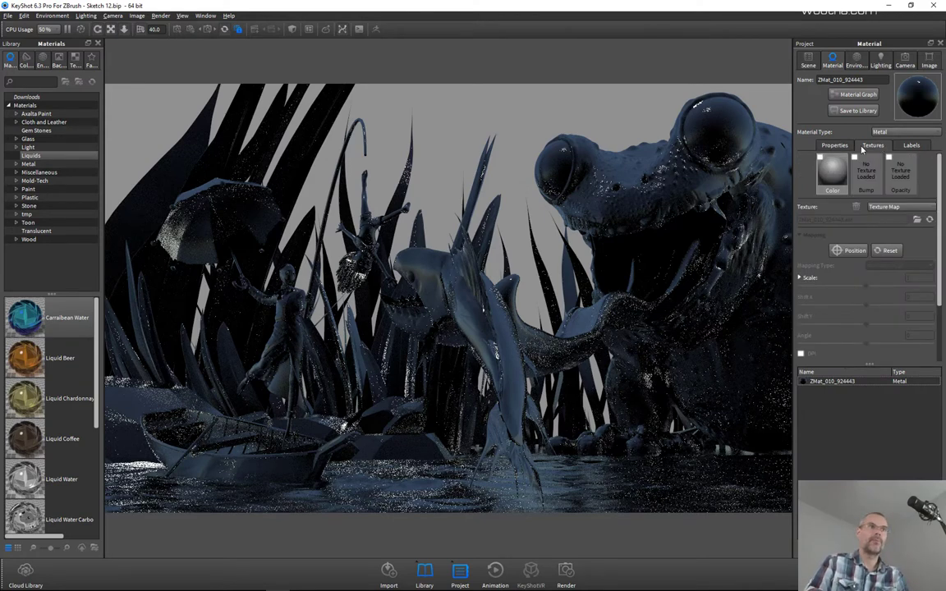
left_click(889, 133)
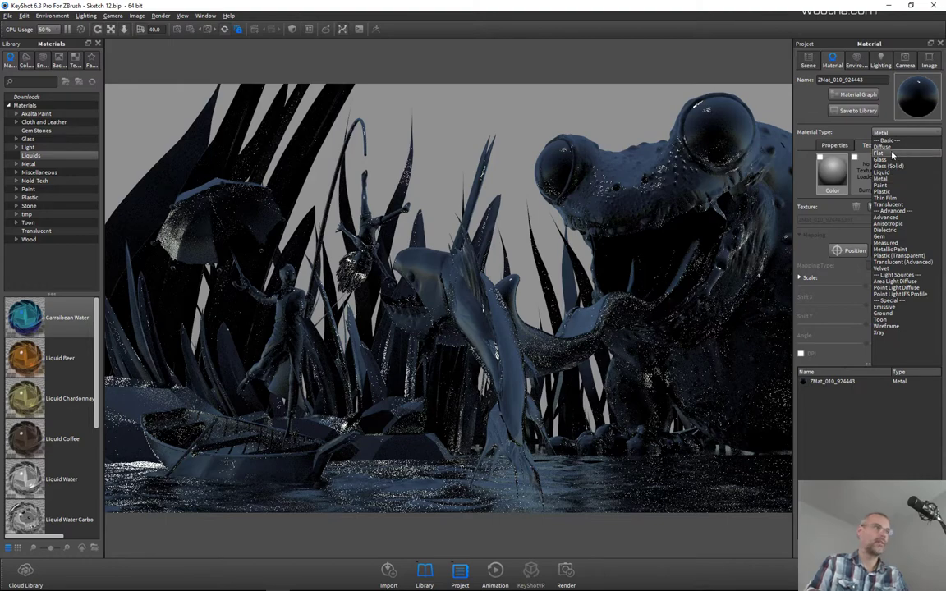
left_click(893, 155)
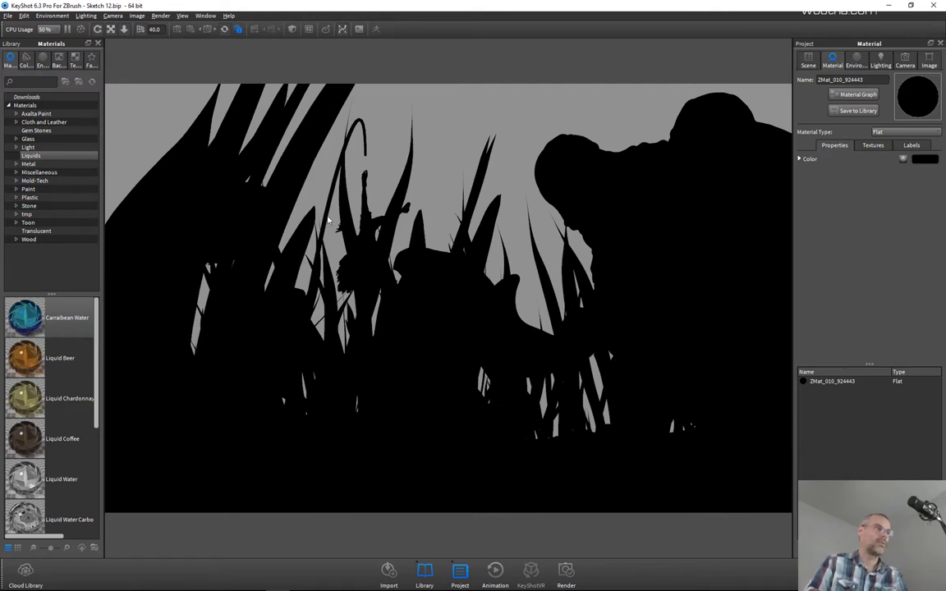
Apply a Color Gradient texture to the flat material's color.
left_click(872, 145)
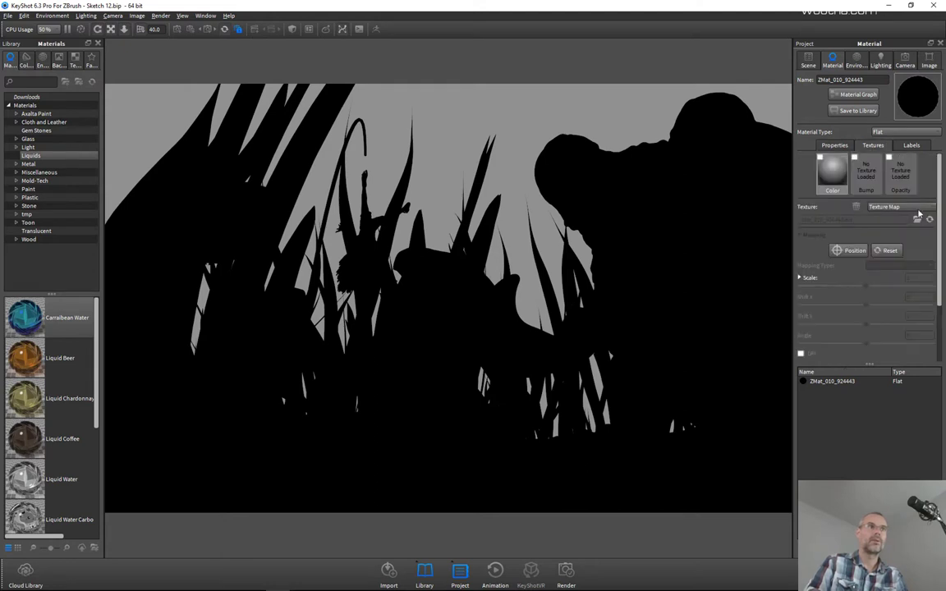
left_click(912, 208)
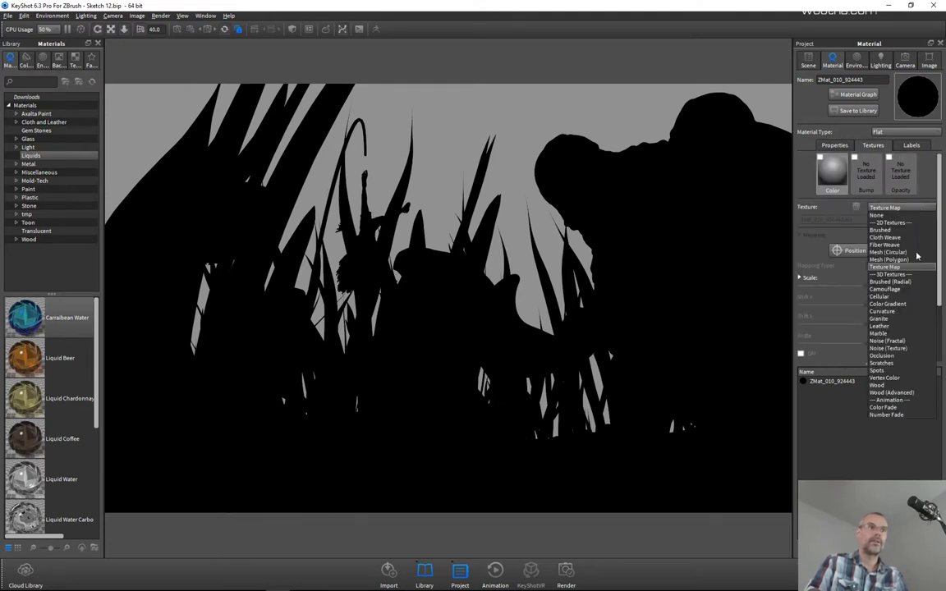
left_click(894, 304)
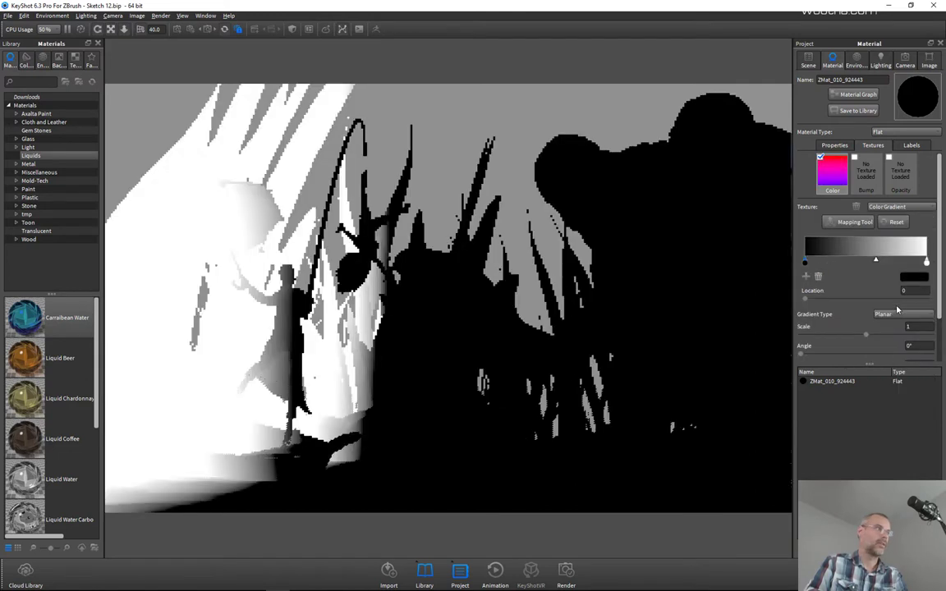
Set the lighting preset to Performance Mode and open the settings of the active camera.
left_click(902, 63)
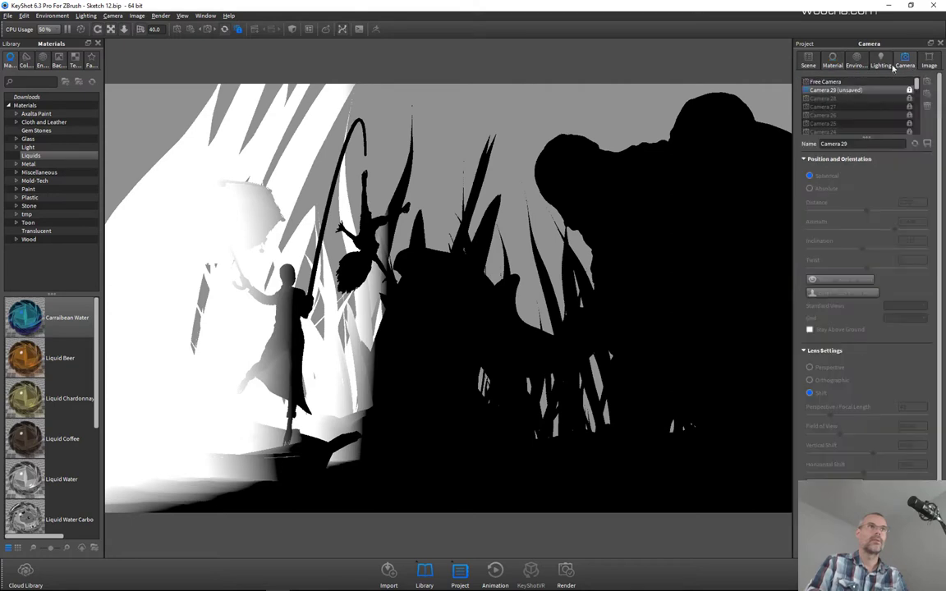
left_click(882, 63)
left_click(810, 98)
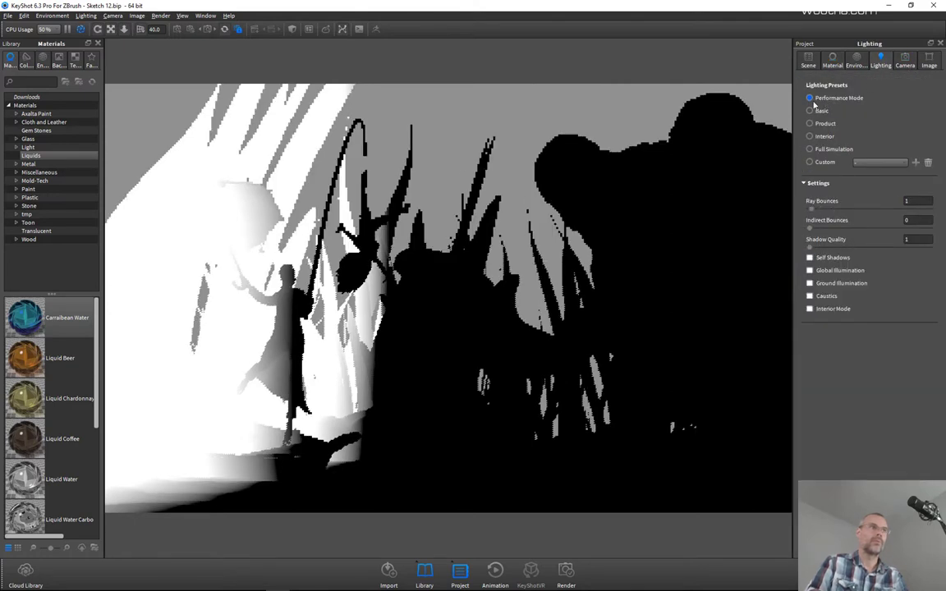
left_click(904, 63)
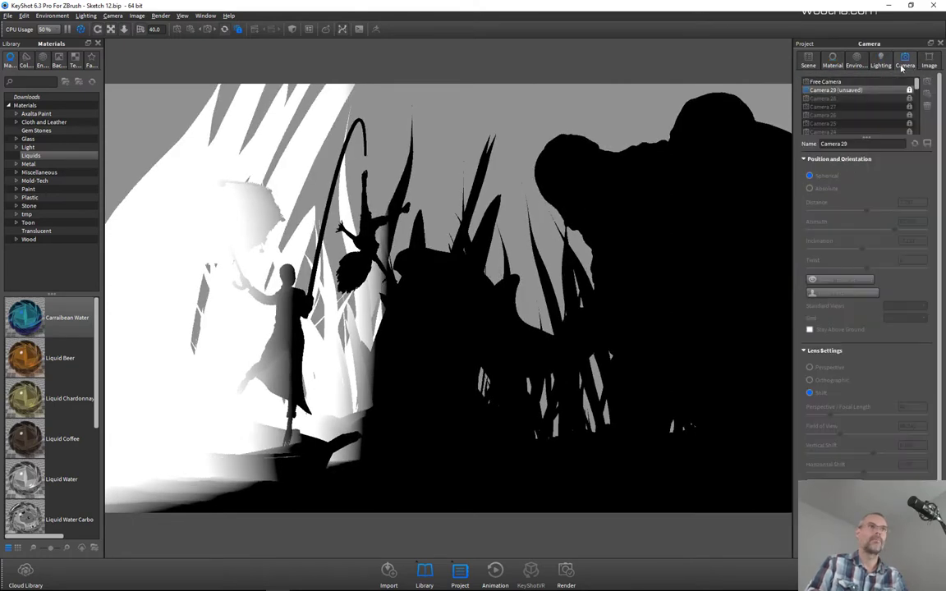
Switch to the Free Camera and pull the view back until the whole frog scene is in frame.
left_click(826, 81)
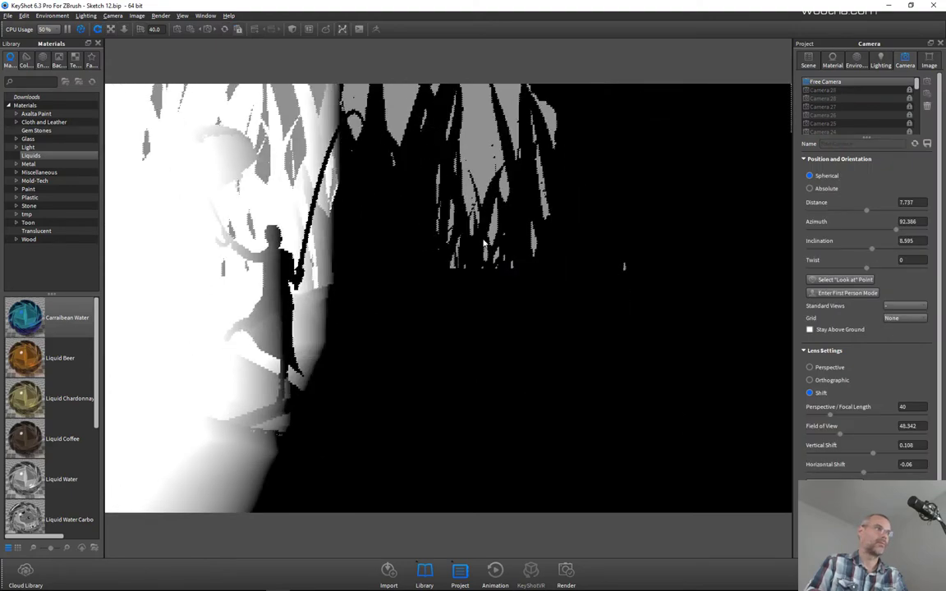
scroll(483, 244, "down", 10)
left_click_drag(483, 244, 507, 211)
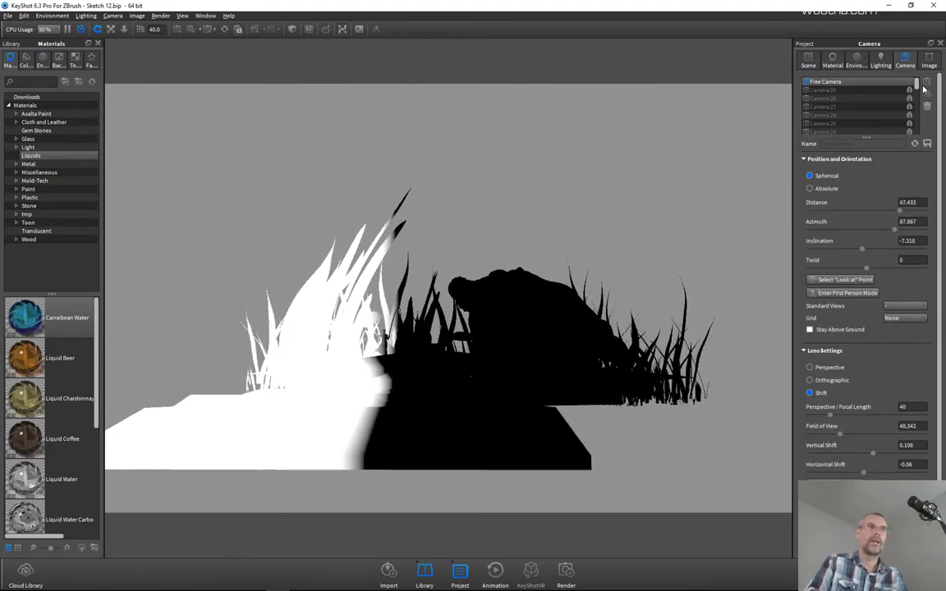
Try a 90° angle on the flat material's planar color gradient, and set the angle back to 0°.
left_click(834, 64)
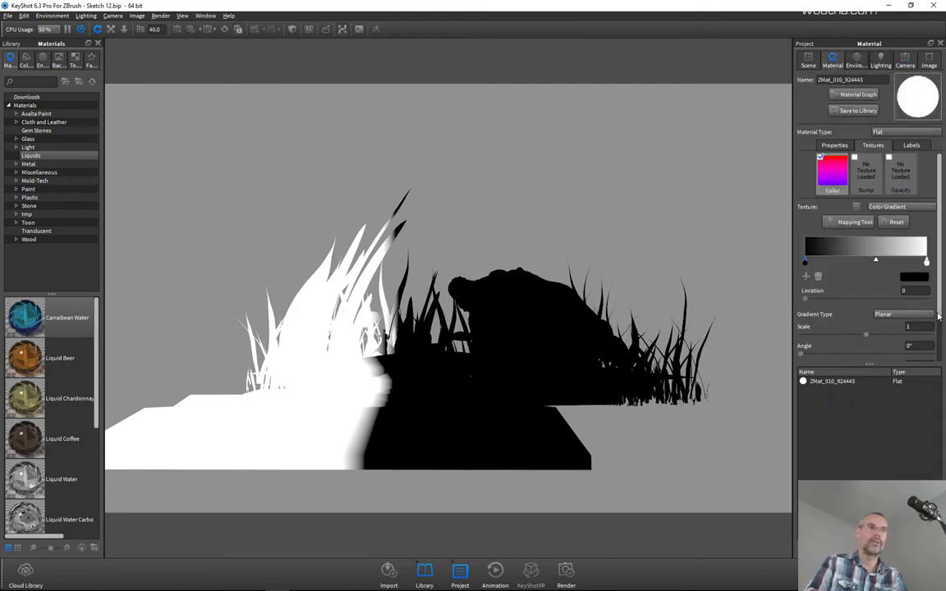
scroll(944, 329, "down", 2)
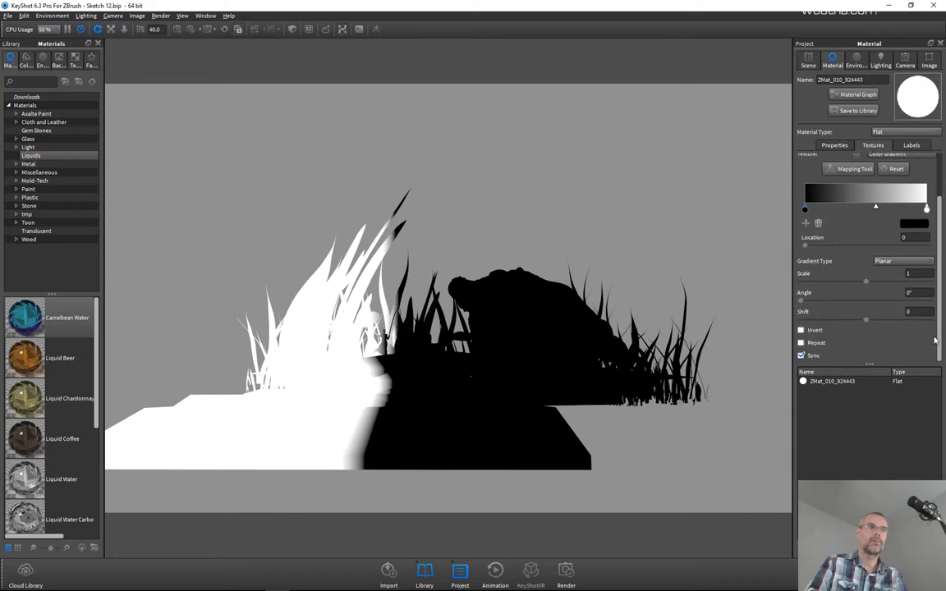
type("90")
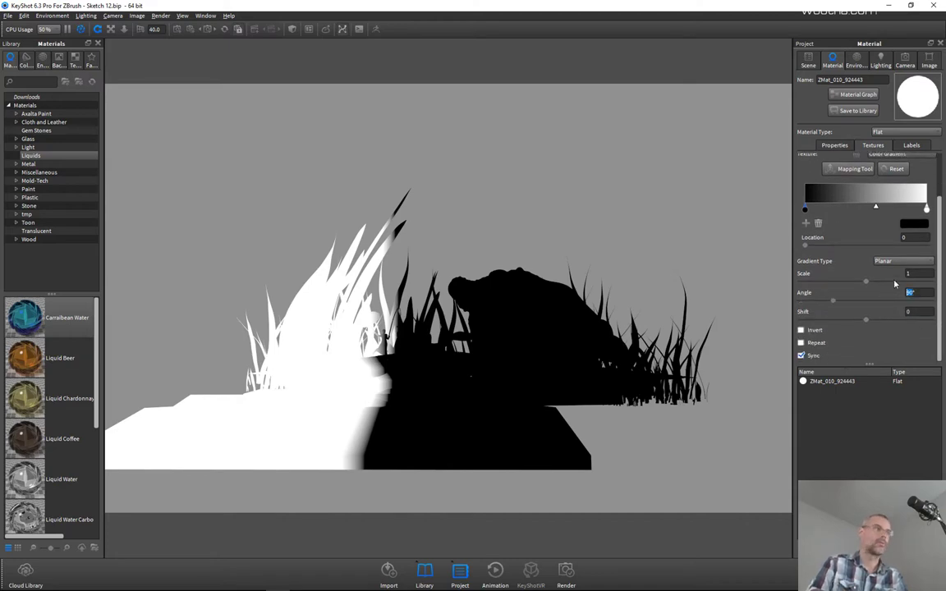
key("Return")
left_click_drag(560, 197, 564, 317)
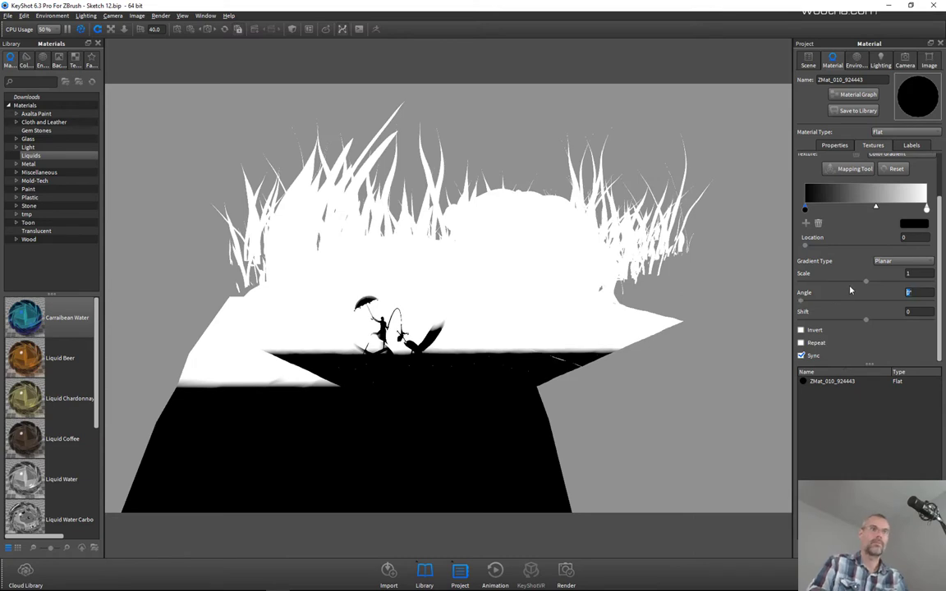
type("0")
key("Return")
Use the mapping tool to rotate the planar gradient so it runs vertically, and stretch and raise it to span the whole scene.
left_click(851, 171)
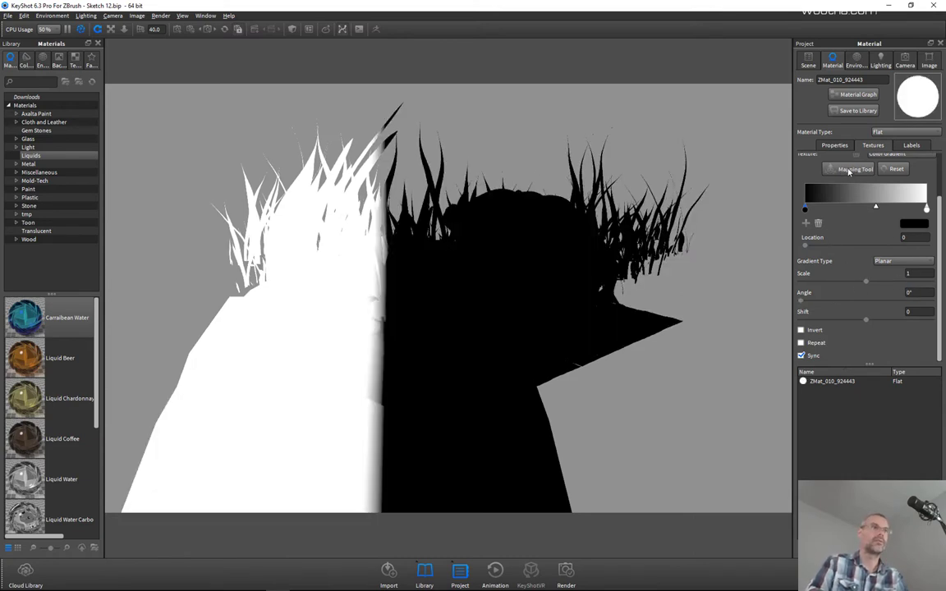
left_click_drag(737, 459, 733, 397)
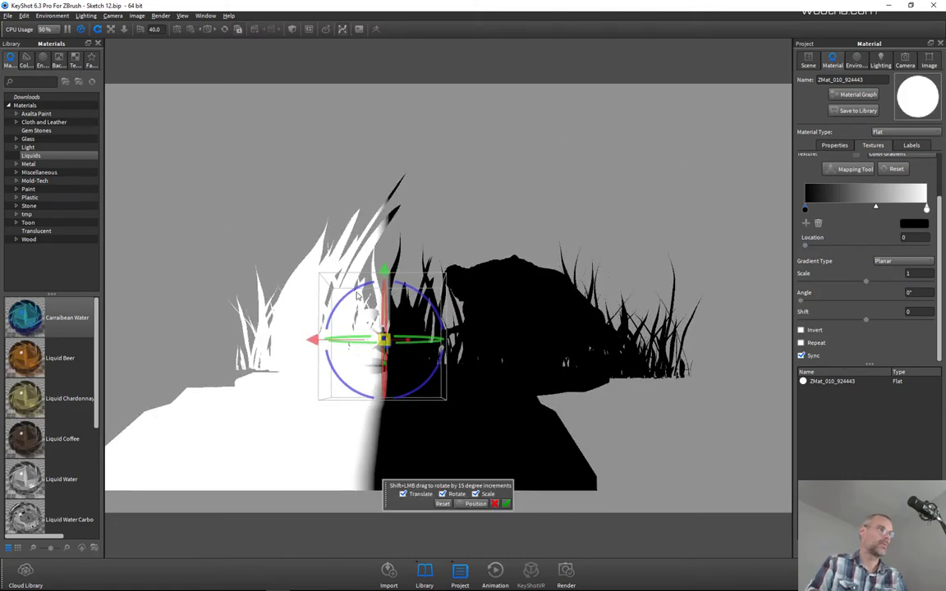
left_click_drag(354, 289, 358, 360)
left_click_drag(669, 231, 608, 242)
left_click_drag(393, 314, 398, 242)
left_click_drag(392, 168, 395, 317)
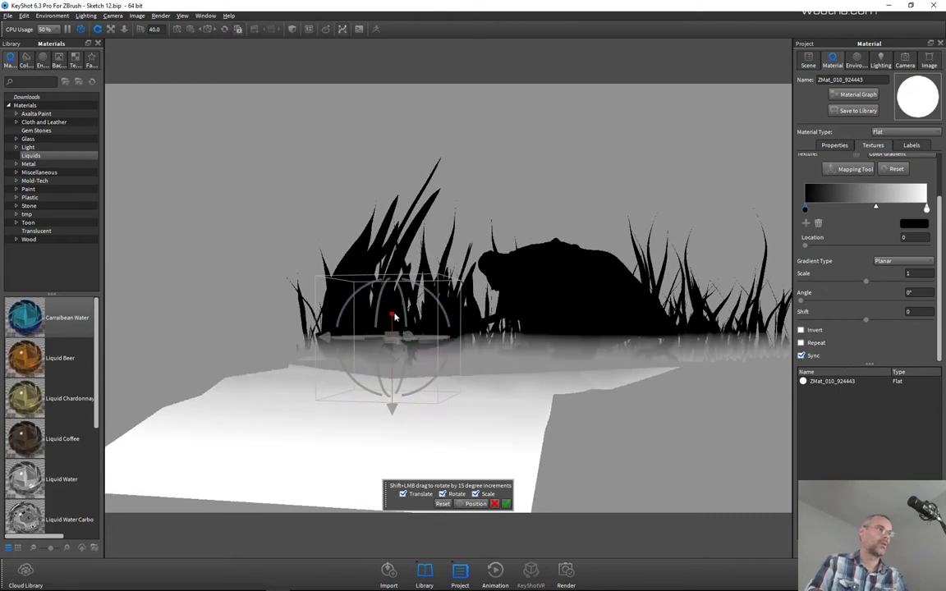
left_click_drag(391, 238, 399, 248)
left_click_drag(392, 409, 394, 403)
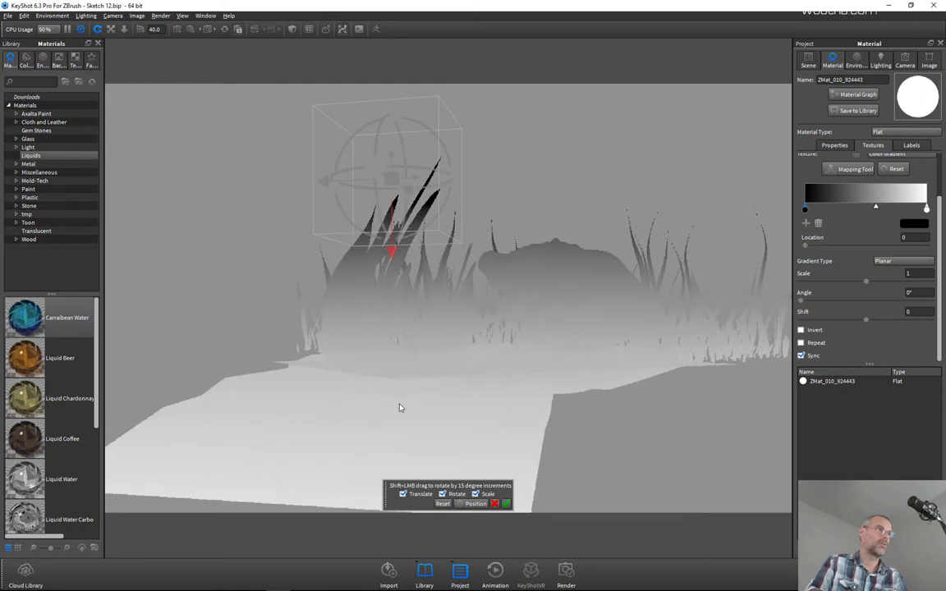
left_click(506, 503)
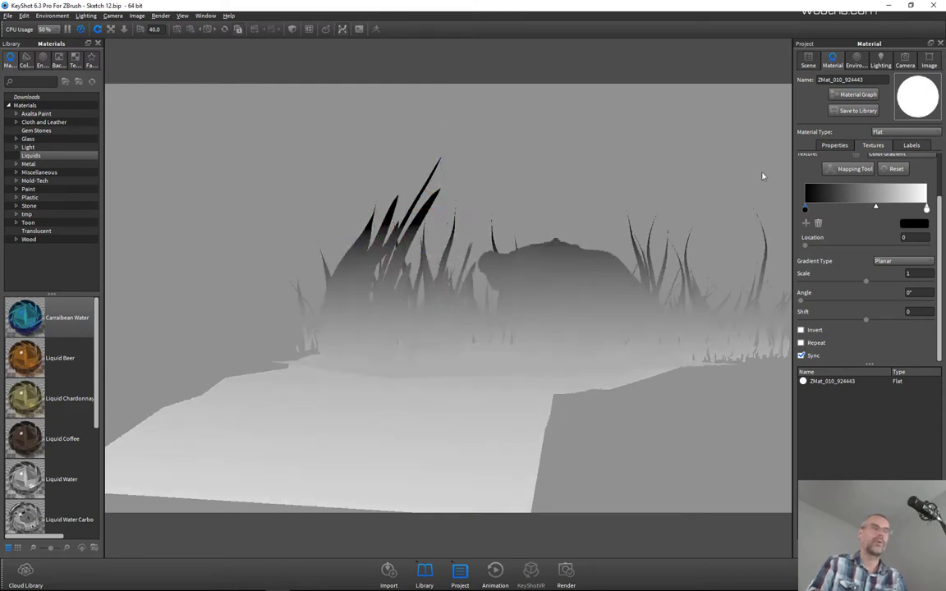
Return to Camera 29 and set the lighting preset to Basic for the gradient render.
left_click(904, 61)
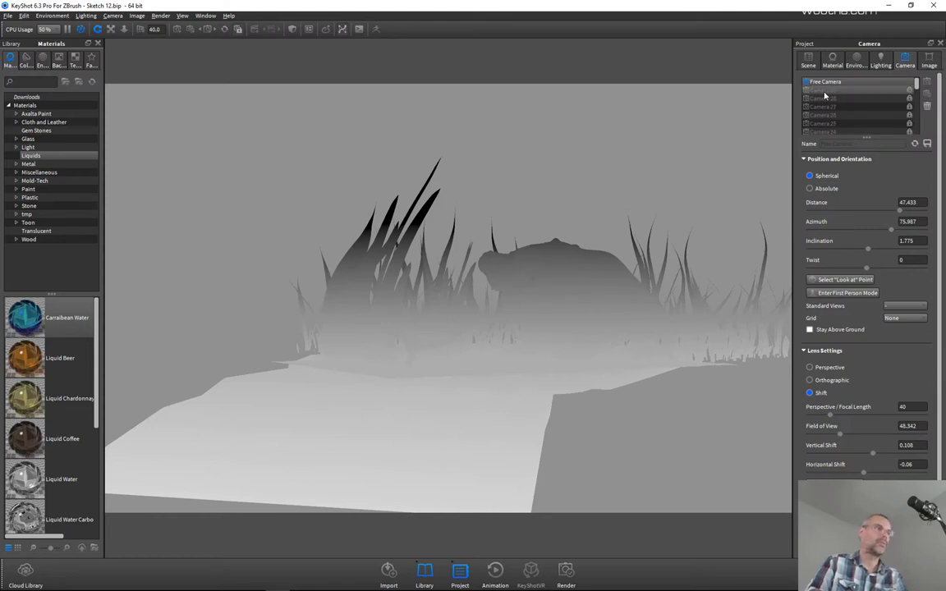
left_click(825, 92)
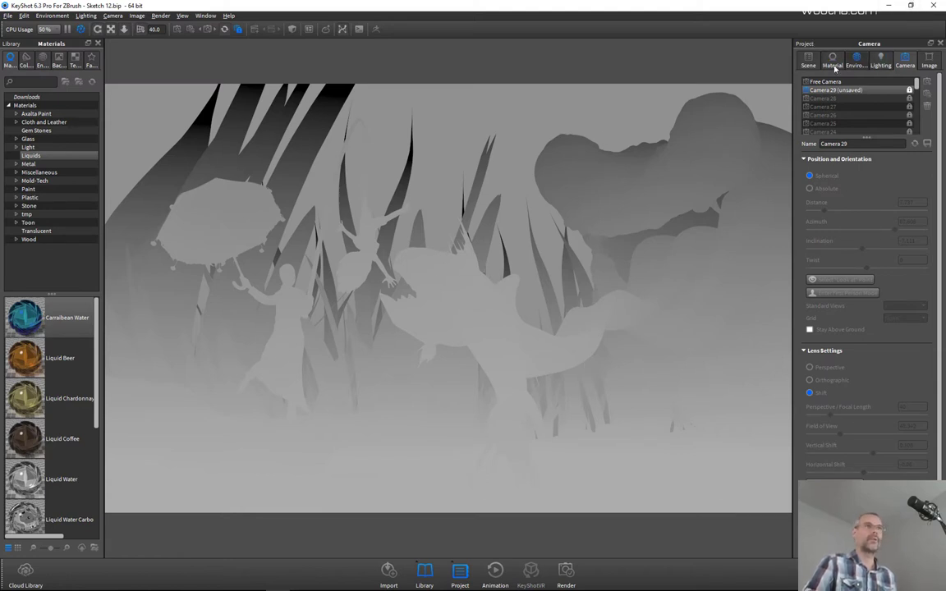
key("ctrl+p")
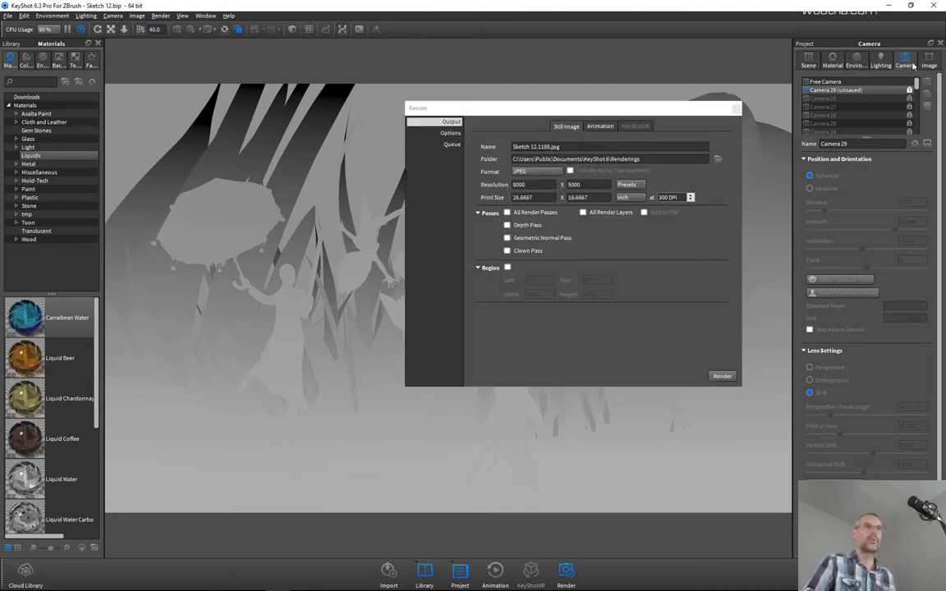
left_click(880, 62)
left_click(816, 111)
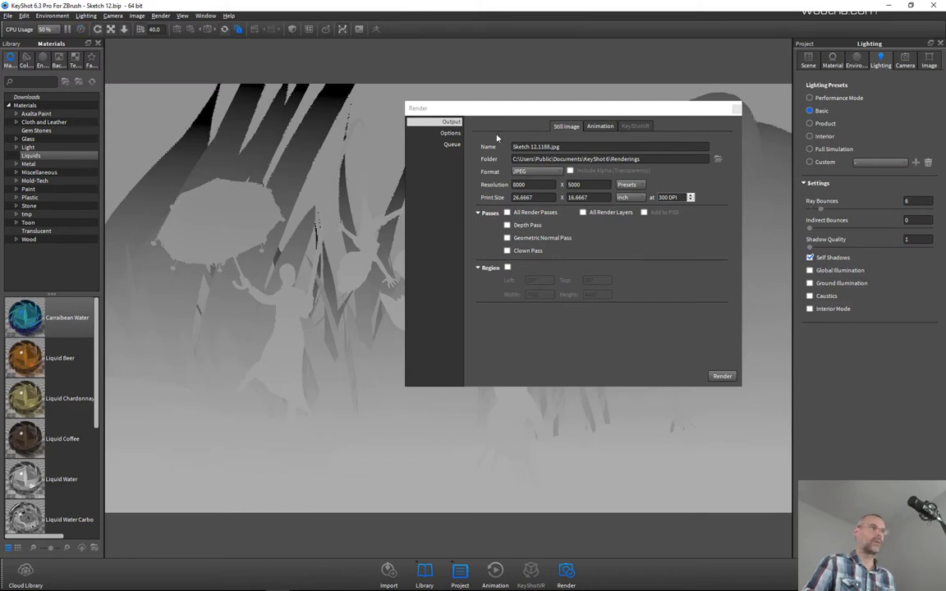
Set the render quality to a maximum of 16 samples.
left_click(450, 134)
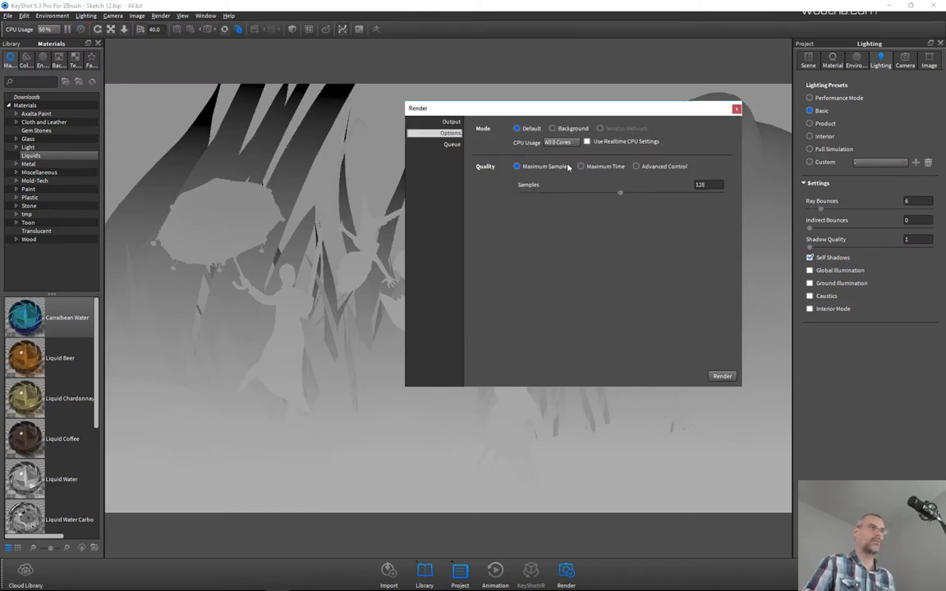
left_click_drag(719, 184, 681, 179)
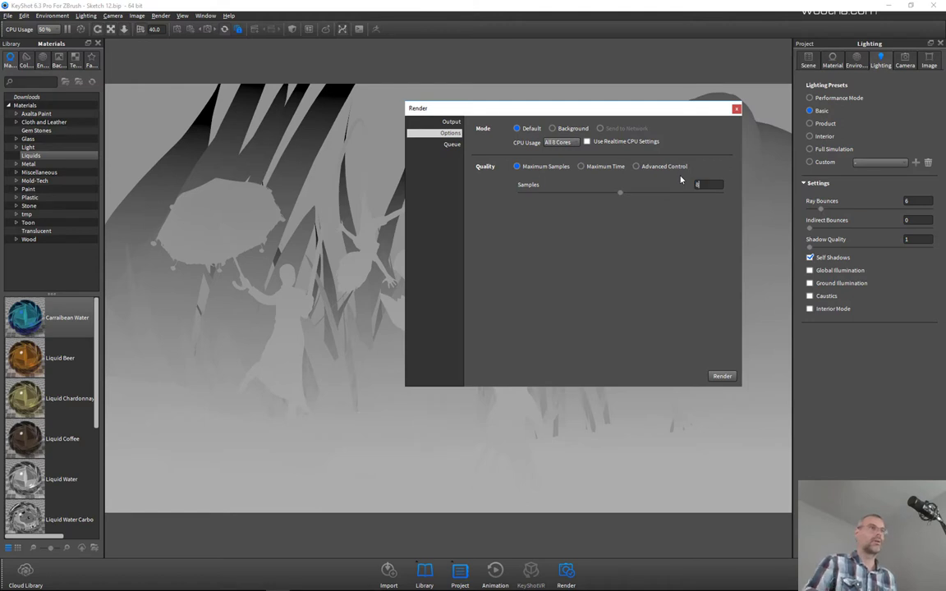
left_click(451, 122)
left_click(450, 133)
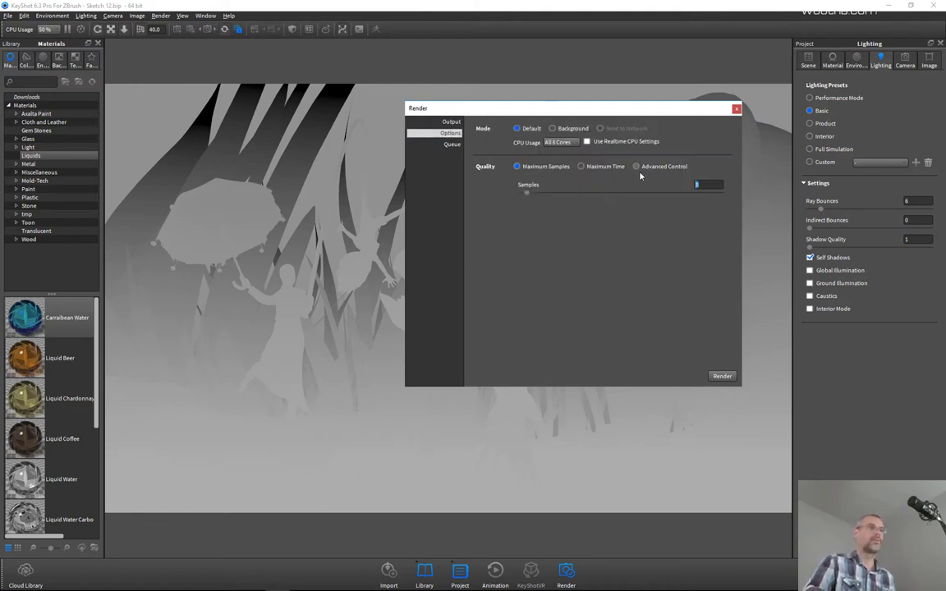
type("16")
key("Return")
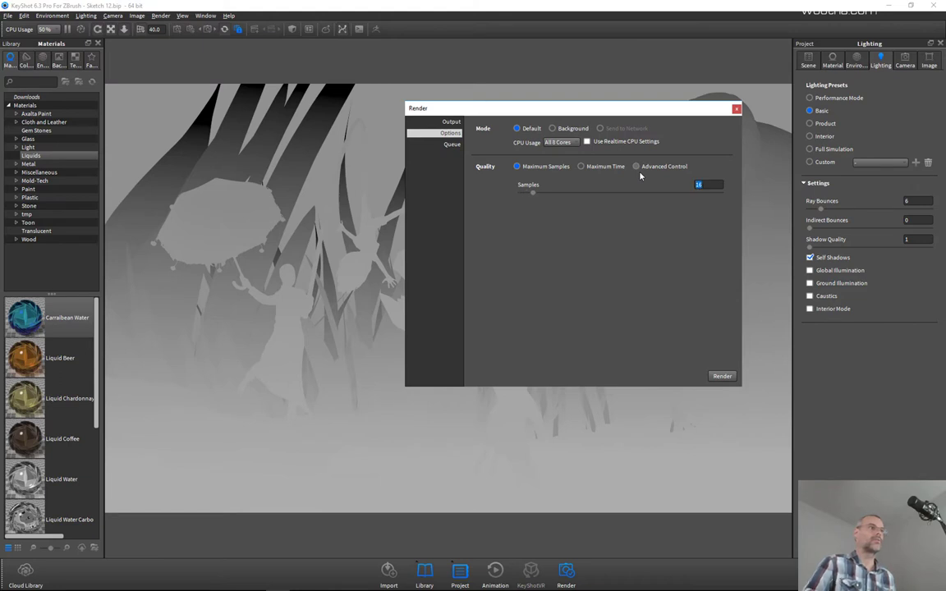
Set the render output format to TIFF 32 BIT and add the gradient pass to the render queue.
left_click(452, 121)
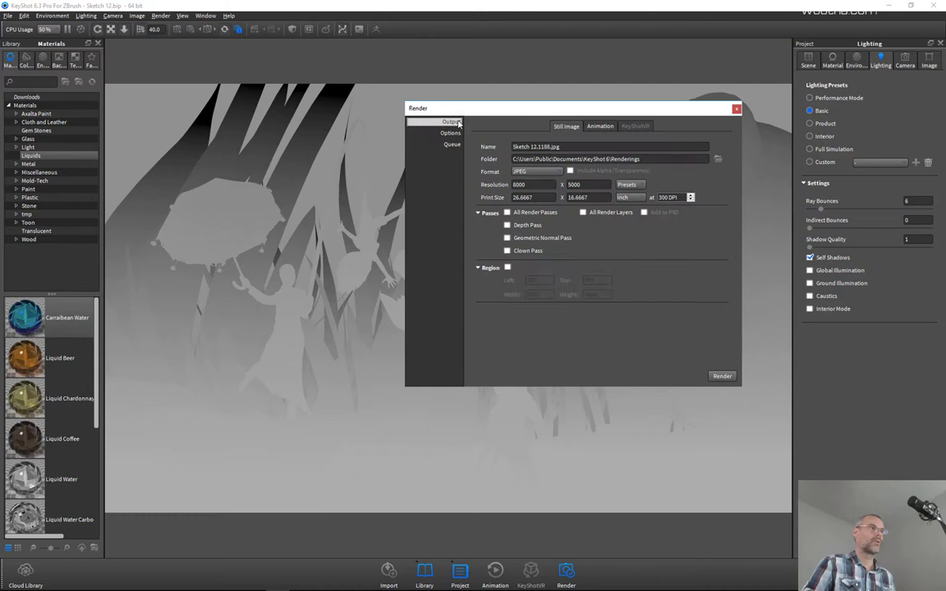
left_click(535, 171)
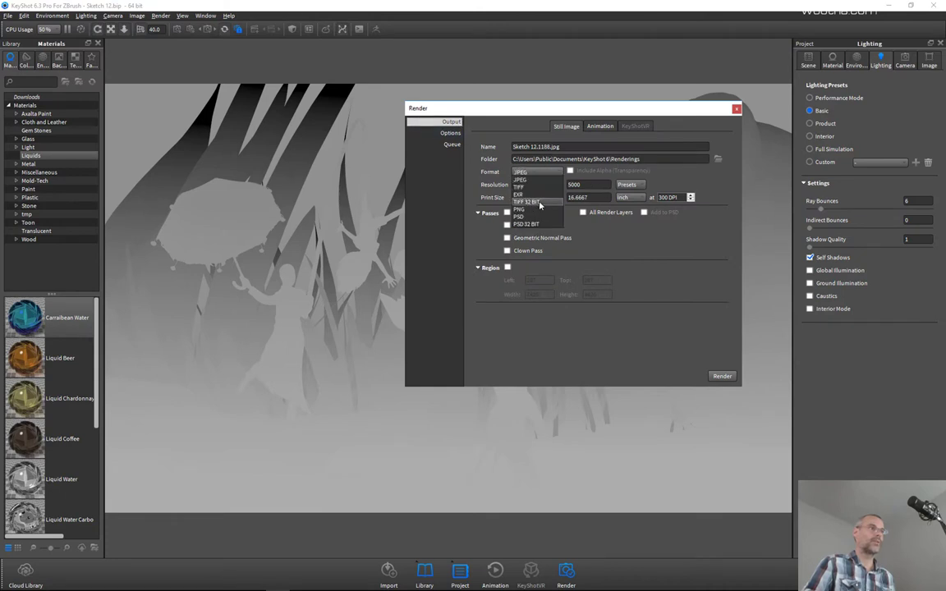
left_click(539, 203)
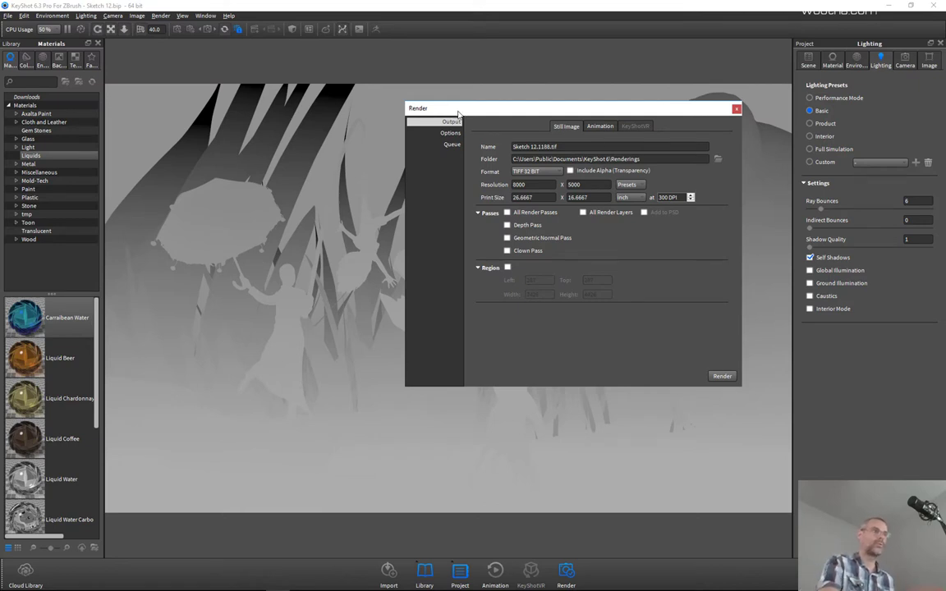
key("ctrl+u")
Set the render output format back to JPEG, check the sample options and close the render settings.
left_click(513, 174)
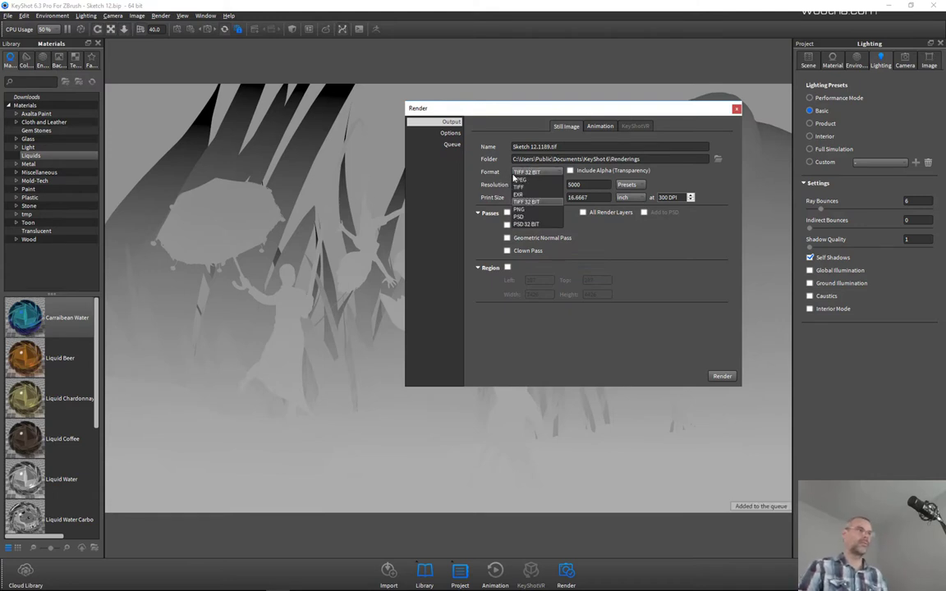
left_click(518, 179)
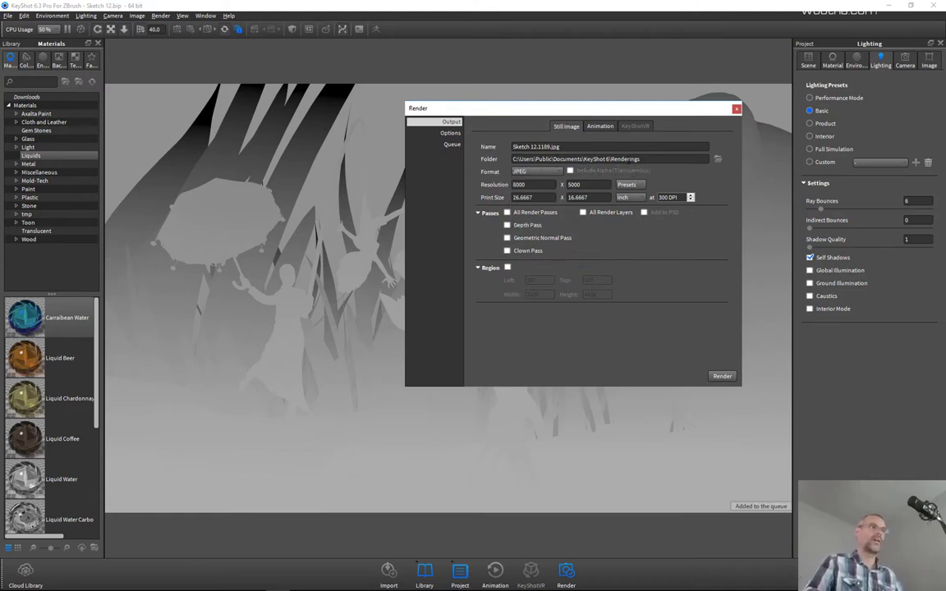
left_click(450, 133)
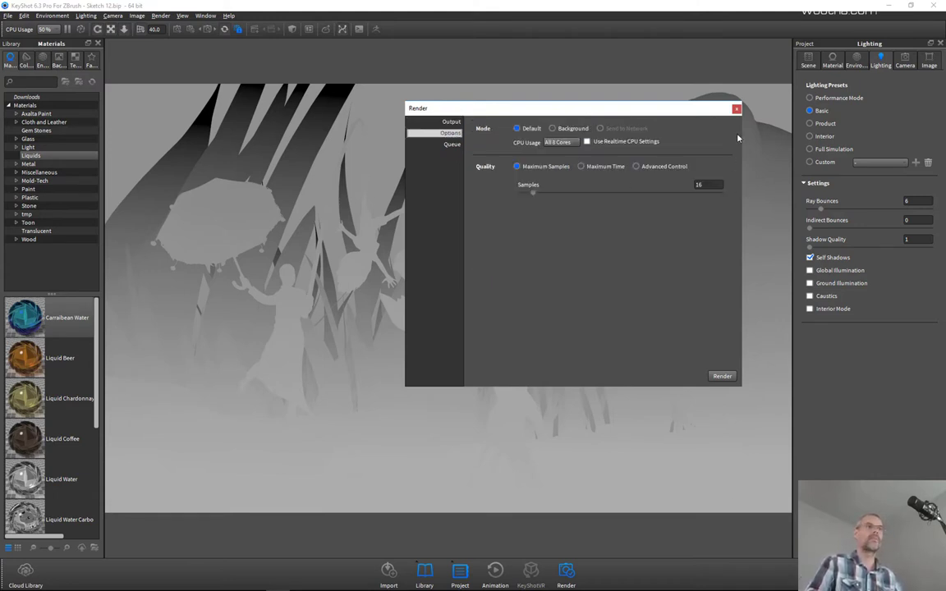
left_click(737, 110)
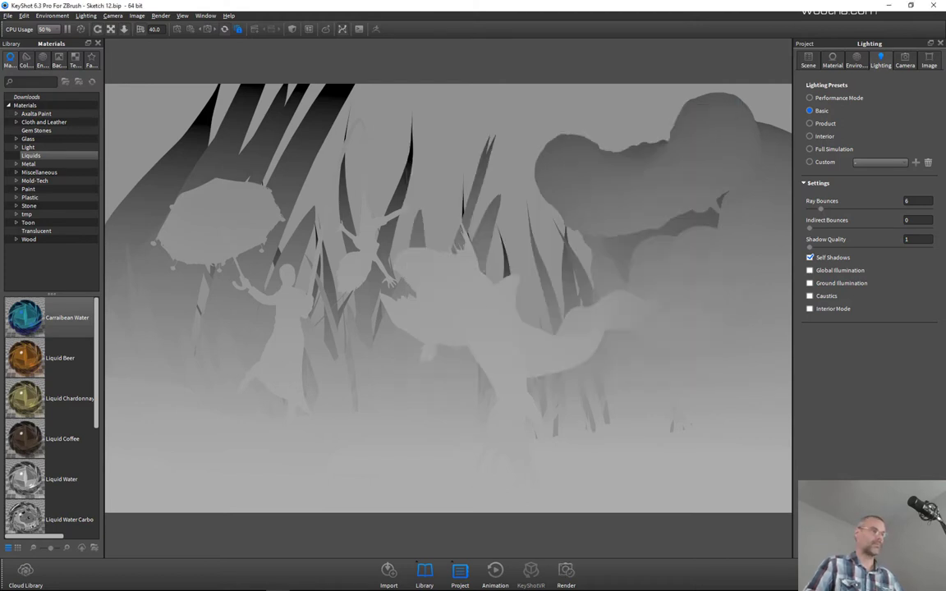
Apply the image woothadotcom_mandeljulia_044.jpg as the color texture of the scene's flat material.
mouse_move(375, 582)
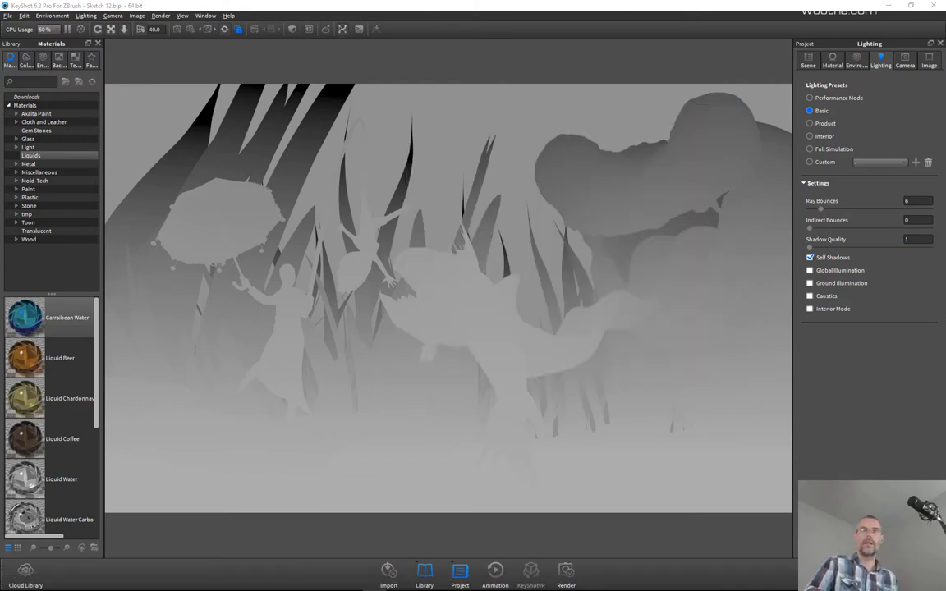
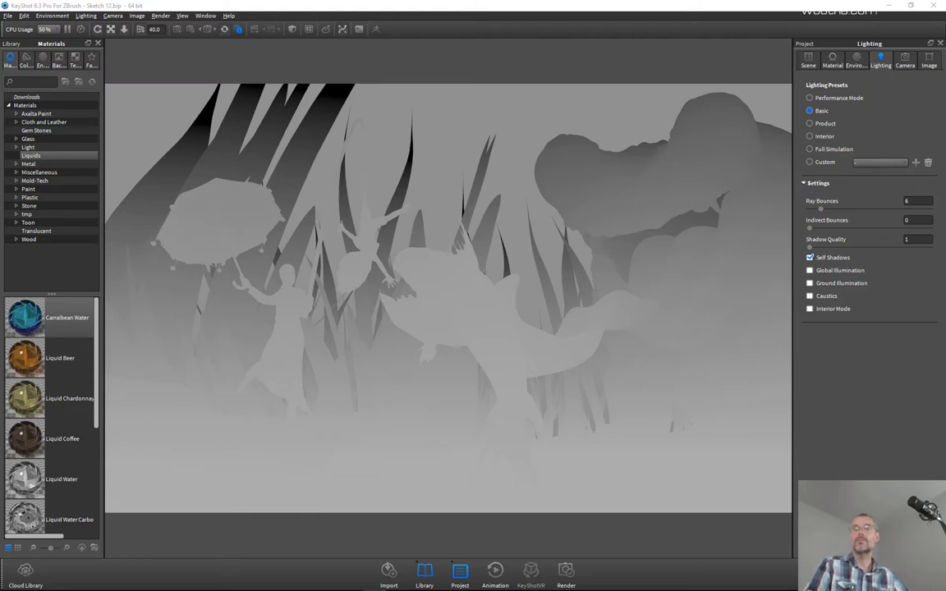
left_click_drag(786, 498, 680, 318)
left_click(703, 358)
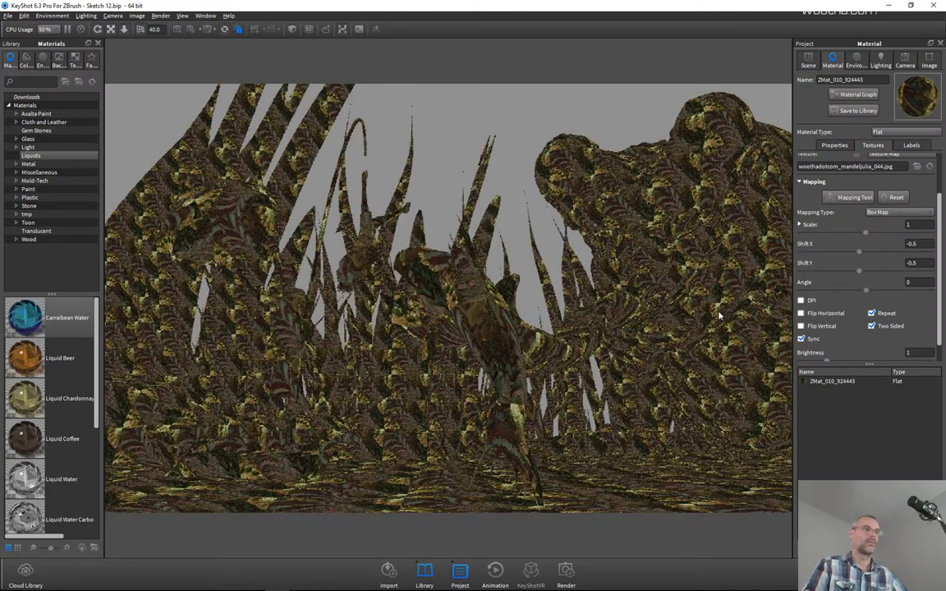
Try a scale of 10 on the box-mapped fractal texture, and set the scale to 25.
left_click_drag(928, 224, 874, 231)
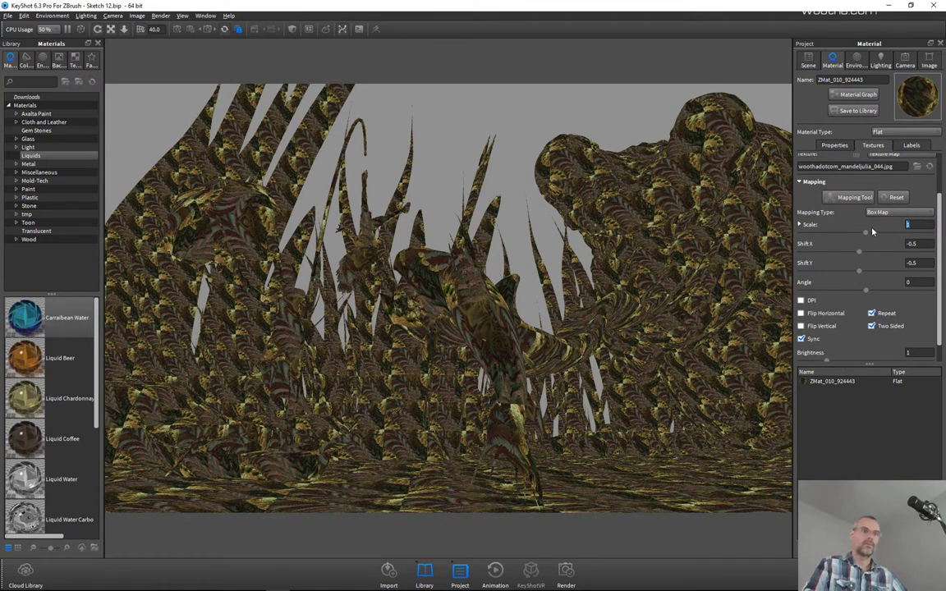
type("10")
key("Return")
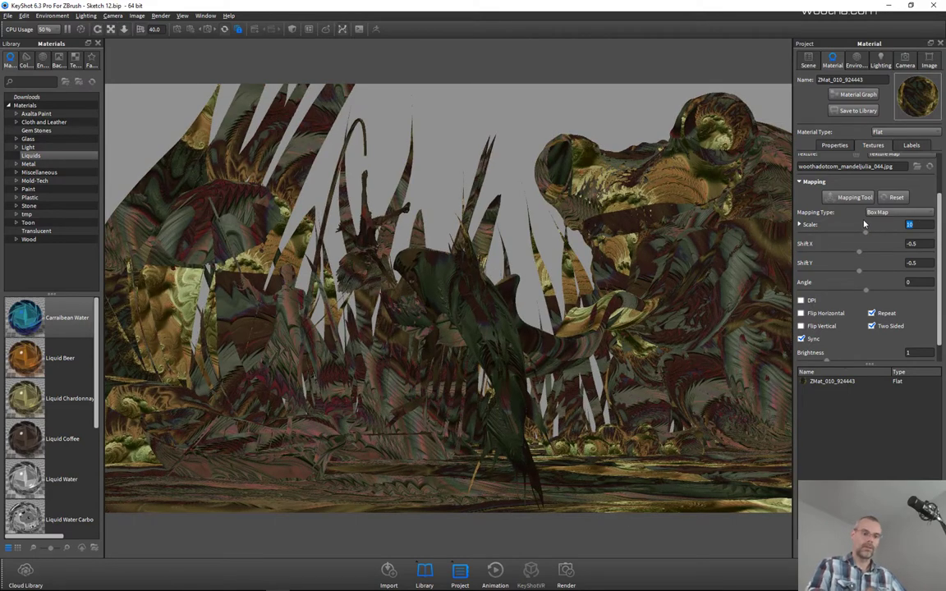
type("25")
key("Return")
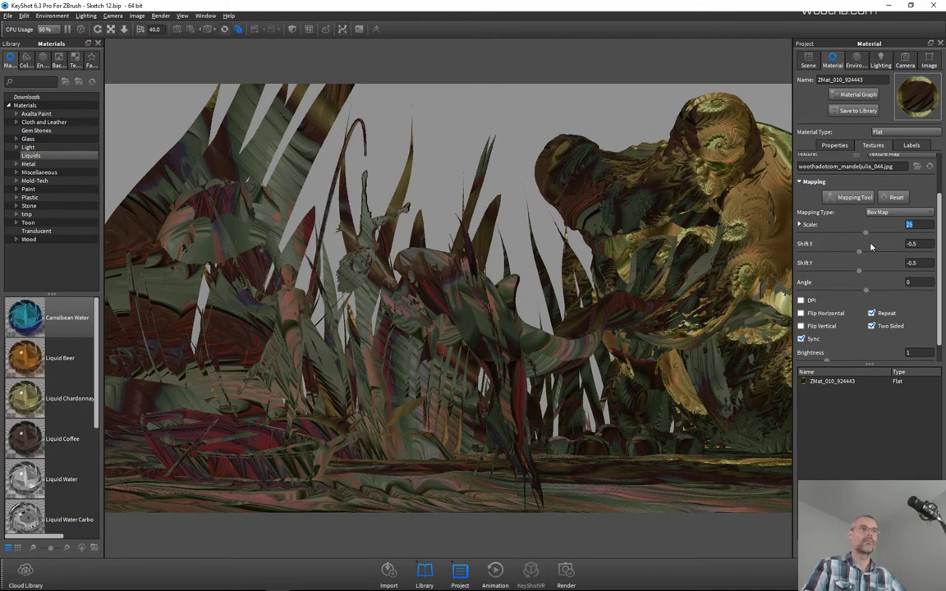
Shift the box-mapped texture to about 0.09 in Y and about -3.87 in X.
left_click_drag(860, 274, 868, 273)
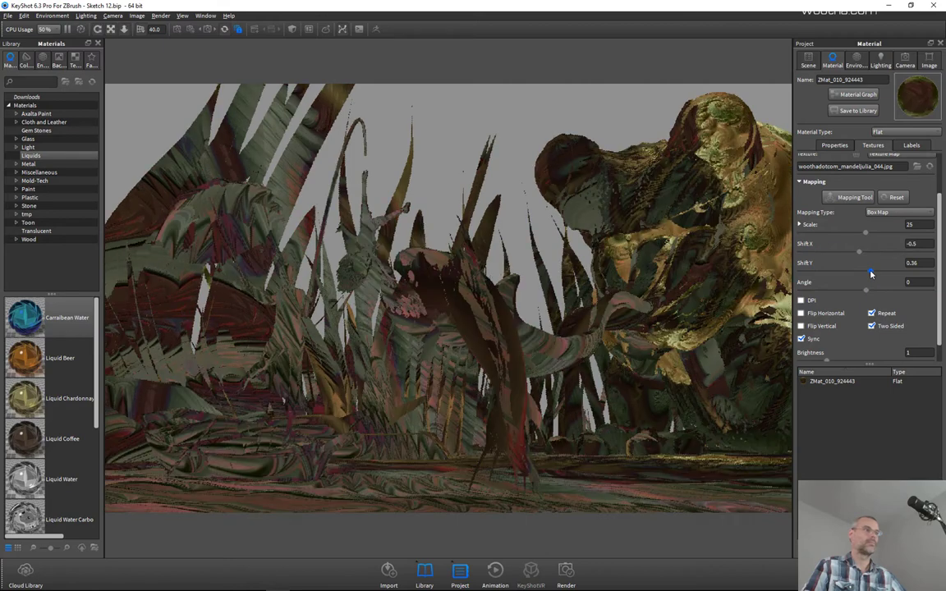
left_click_drag(871, 273, 868, 273)
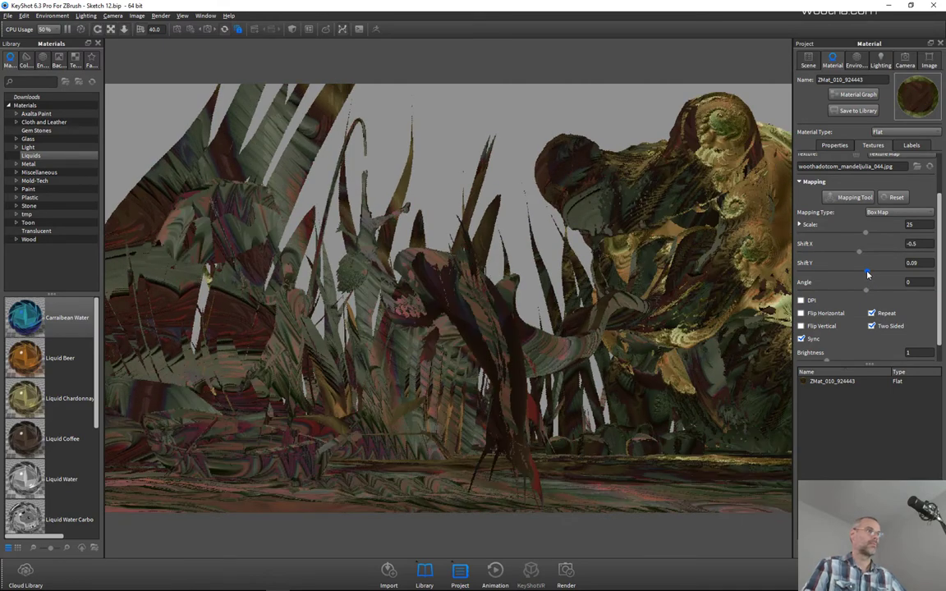
left_click_drag(861, 255, 822, 255)
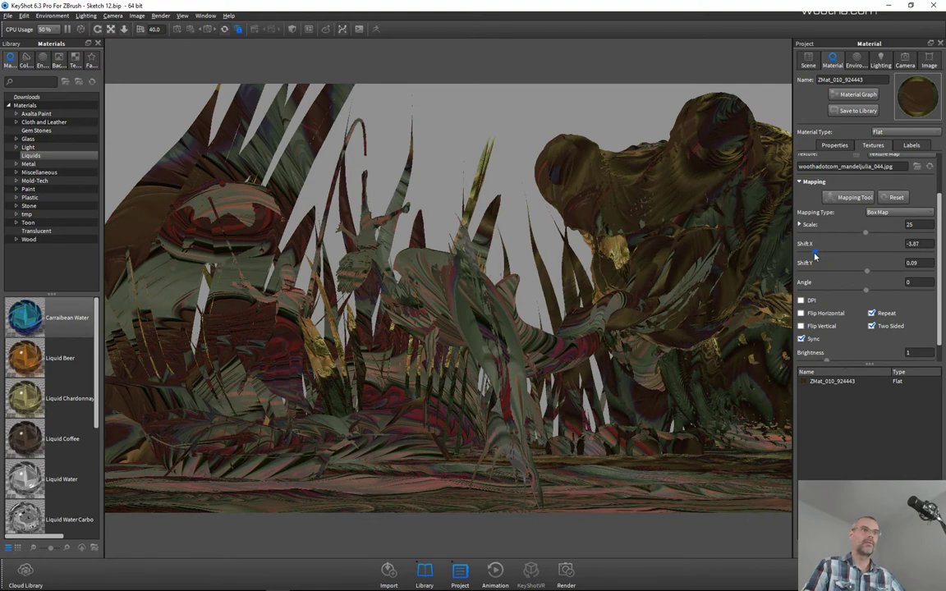
Shift the box-mapped fractal texture to about -4.36 in X and about 1.53 in Y.
left_click_drag(819, 254, 810, 257)
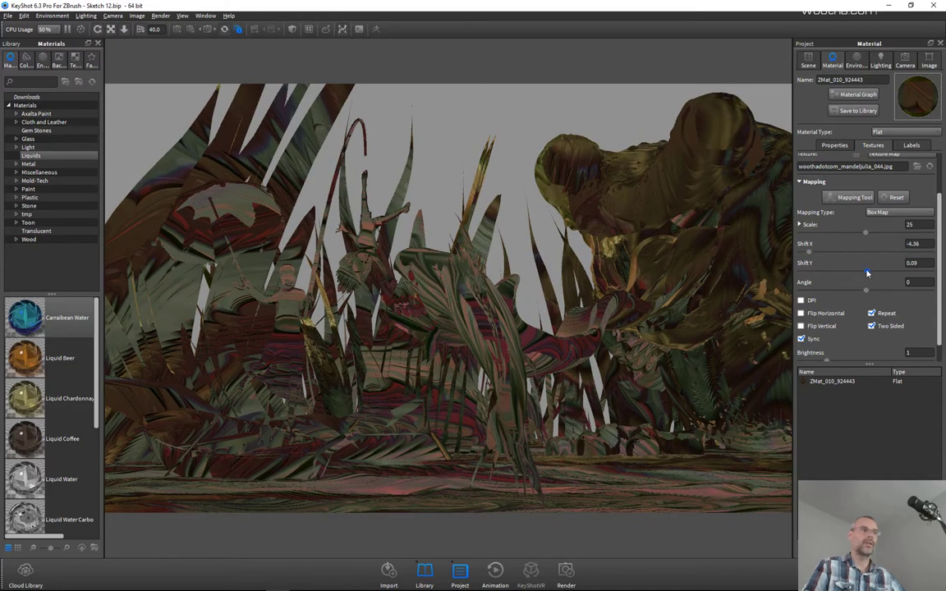
left_click_drag(868, 272, 885, 273)
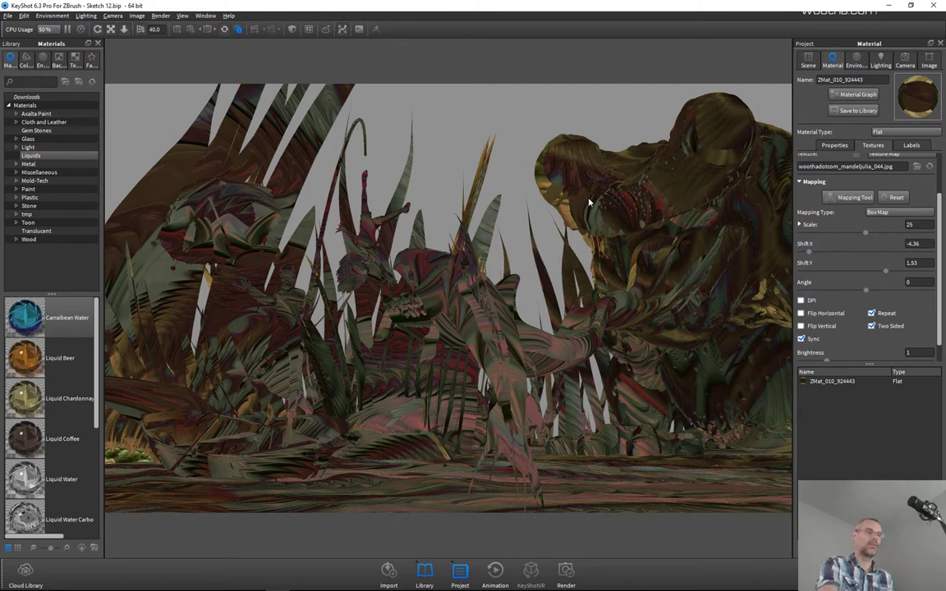
Check the render sample, output and lighting settings, close the render settings and add the current view to the render queue.
key("ctrl+p")
double_click(692, 183)
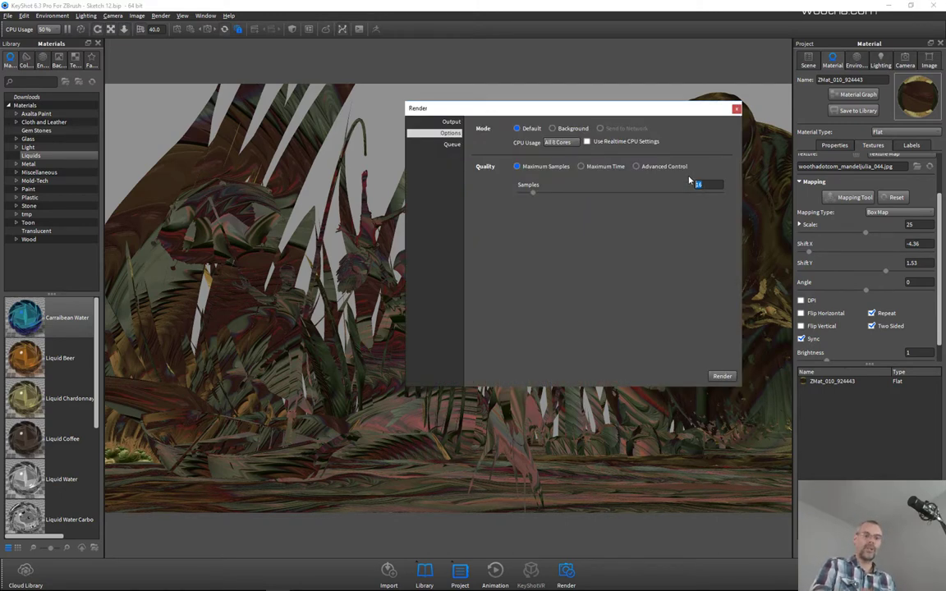
left_click(451, 121)
left_click(880, 62)
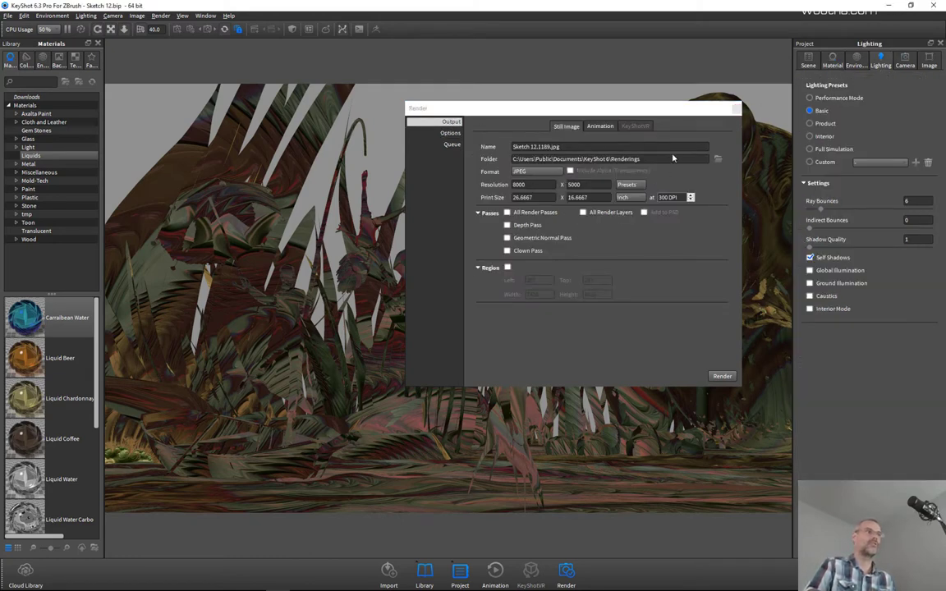
left_click(736, 109)
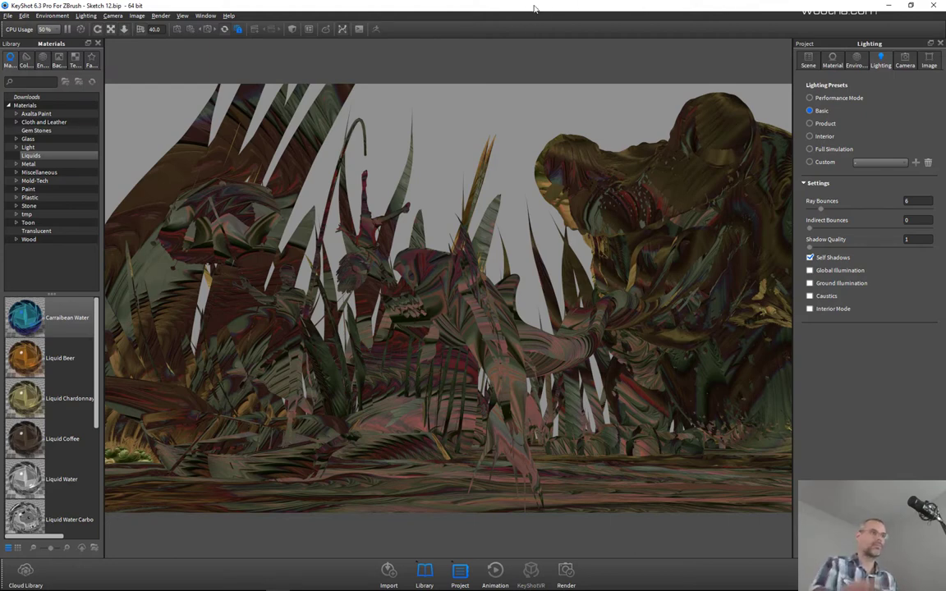
key("ctrl+u")
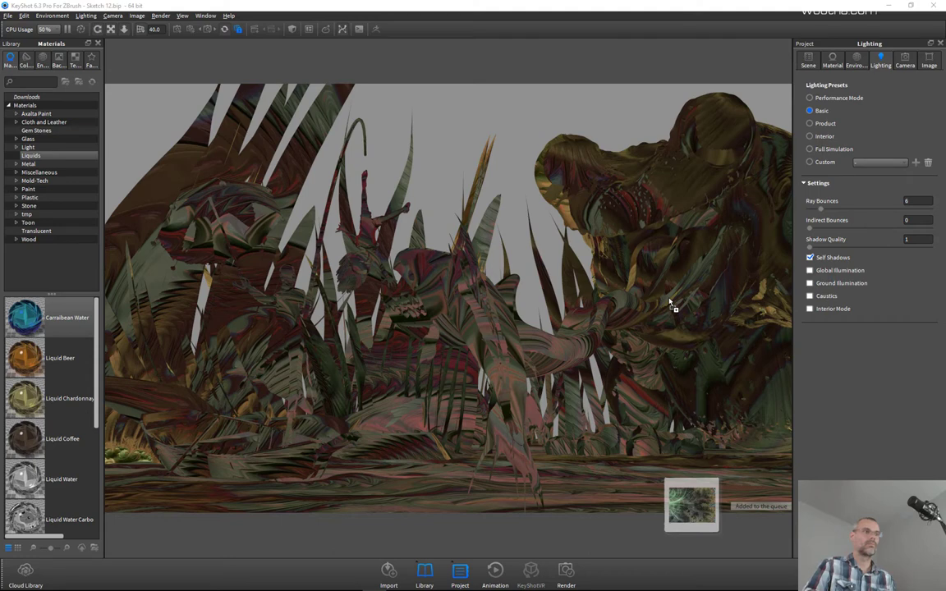
Apply woothadotcom_mandeljulia_057.jpg as the flat material's color texture, pausing and resuming the real-time render to refresh the view.
left_click_drag(671, 304, 672, 308)
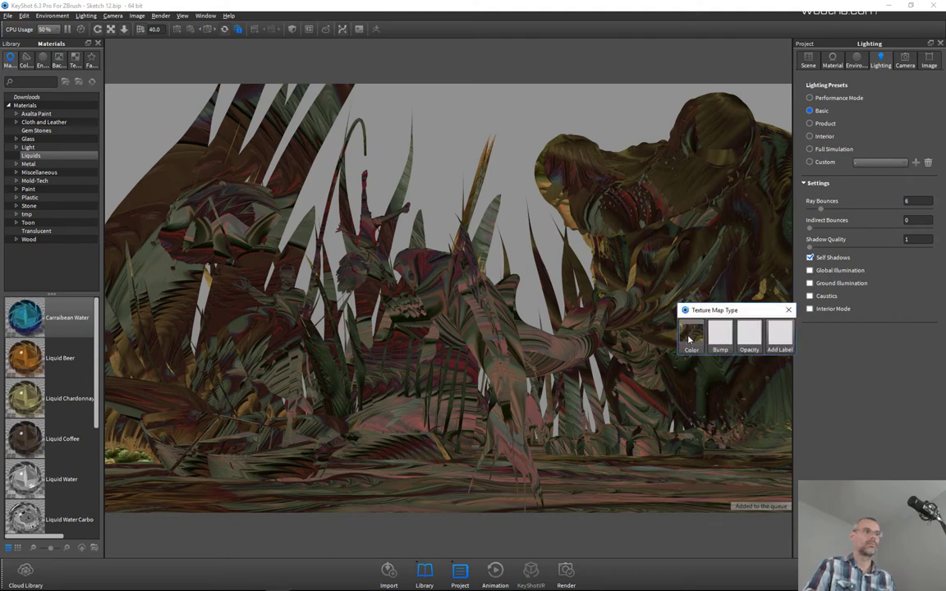
left_click(699, 335)
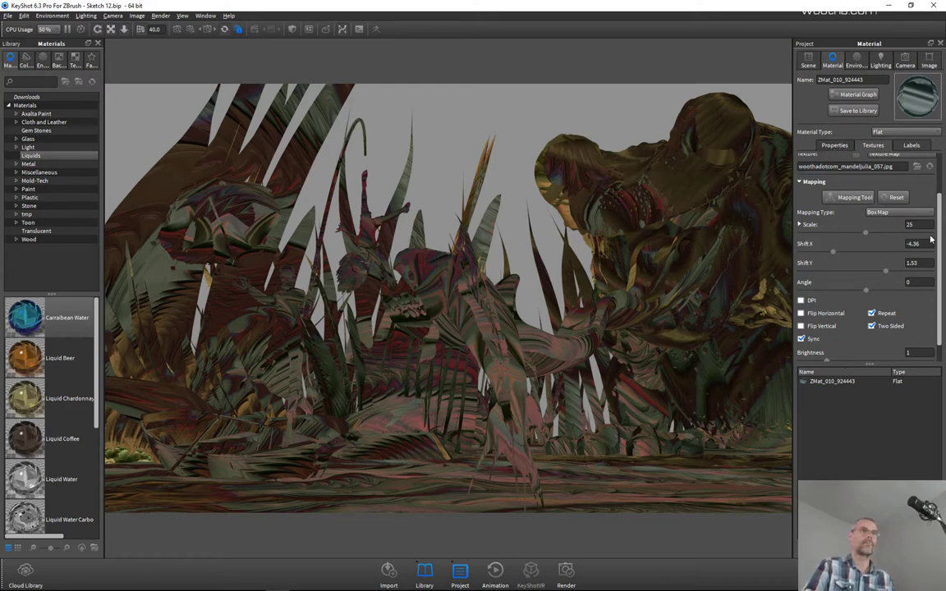
scroll(937, 213, "up", 3)
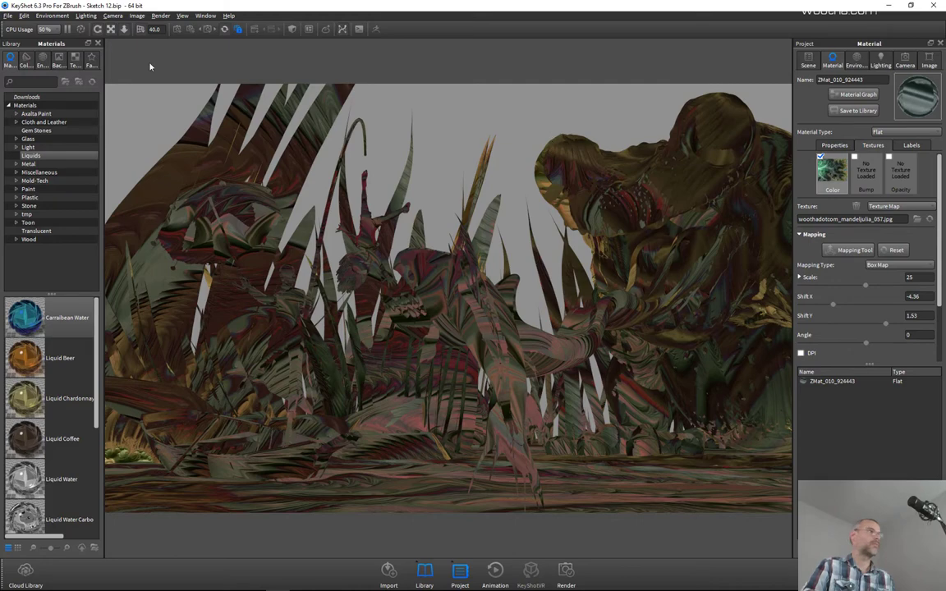
left_click(68, 29)
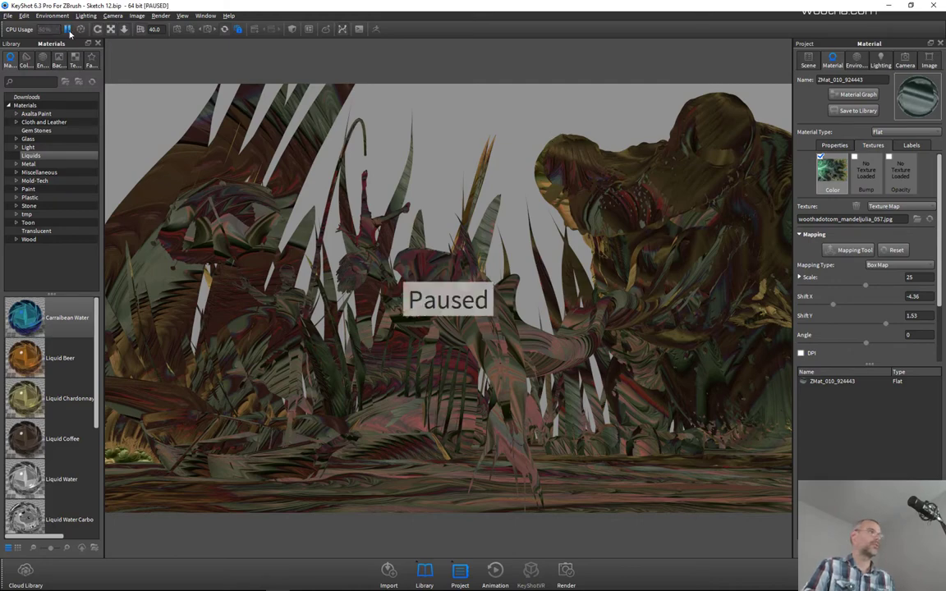
left_click(68, 29)
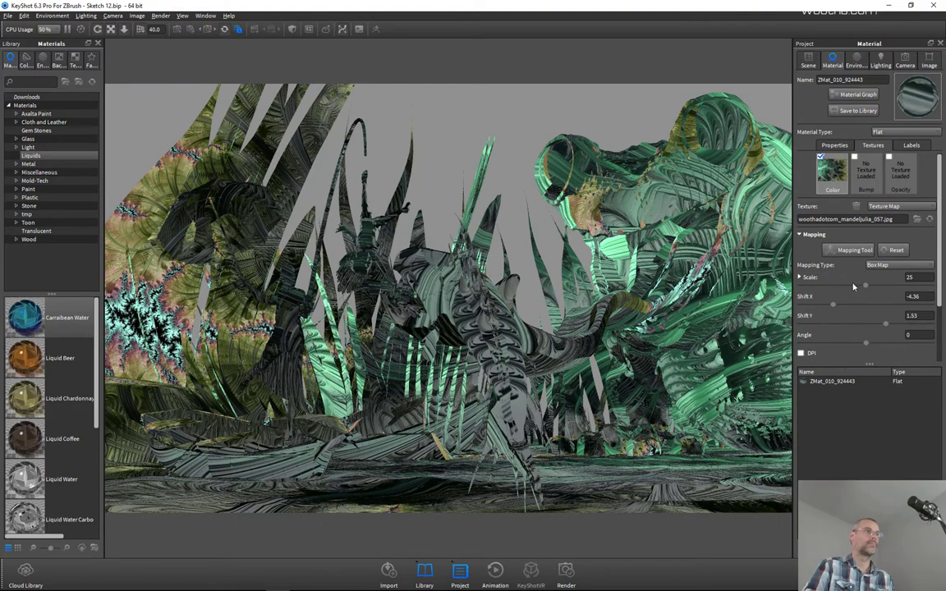
Shift the new texture to about 3.34 in Y and about -8.72 in X, and scale it to about 22.65.
left_click_drag(833, 305, 816, 308)
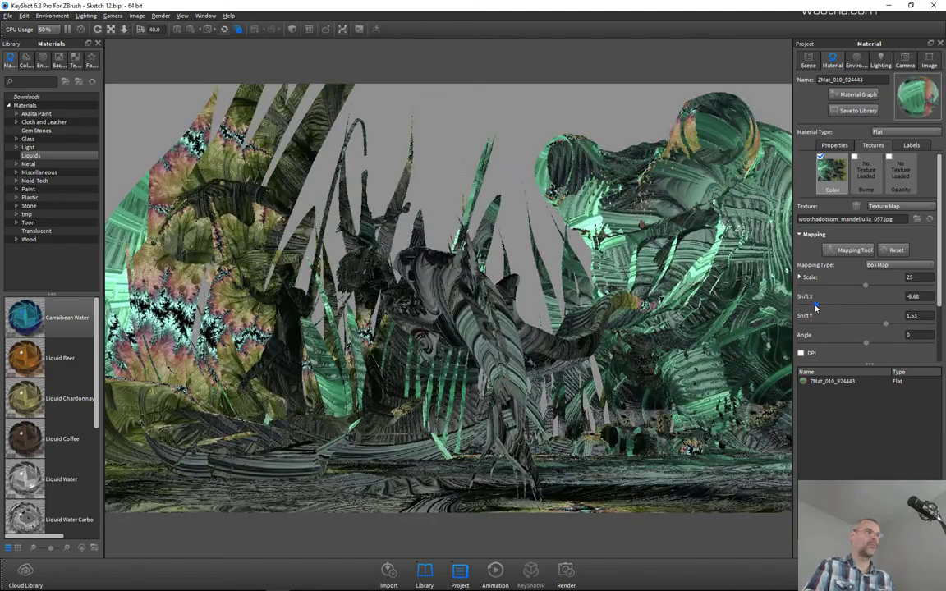
left_click_drag(884, 325, 910, 327)
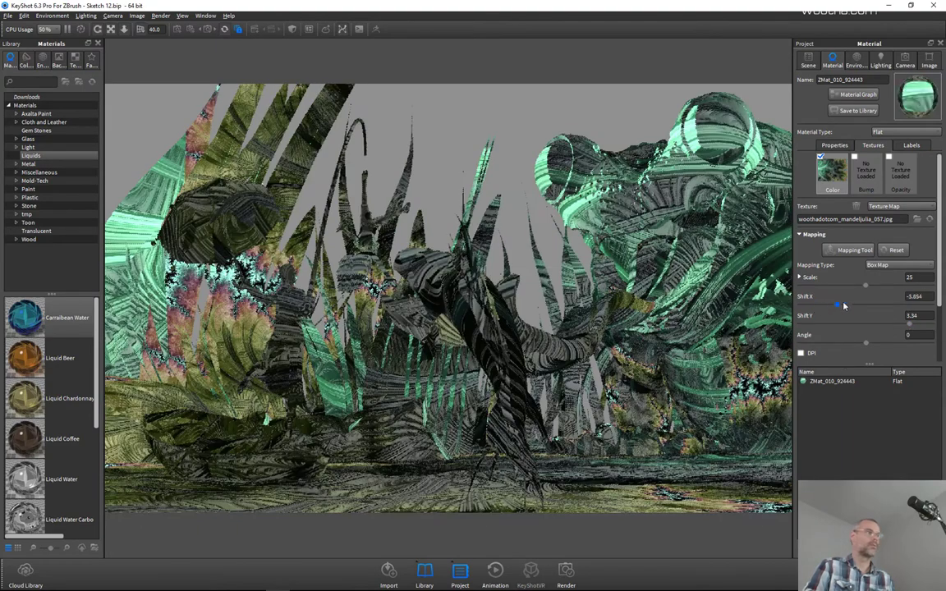
mouse_move(818, 305)
left_mouse_down()
mouse_move(844, 305)
mouse_move(810, 306)
left_mouse_up()
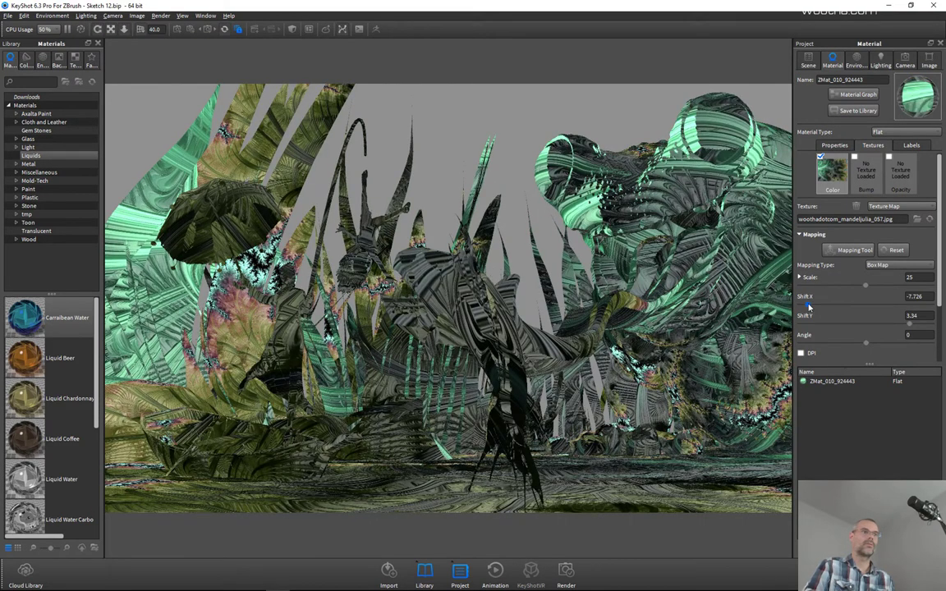
left_click_drag(865, 285, 861, 286)
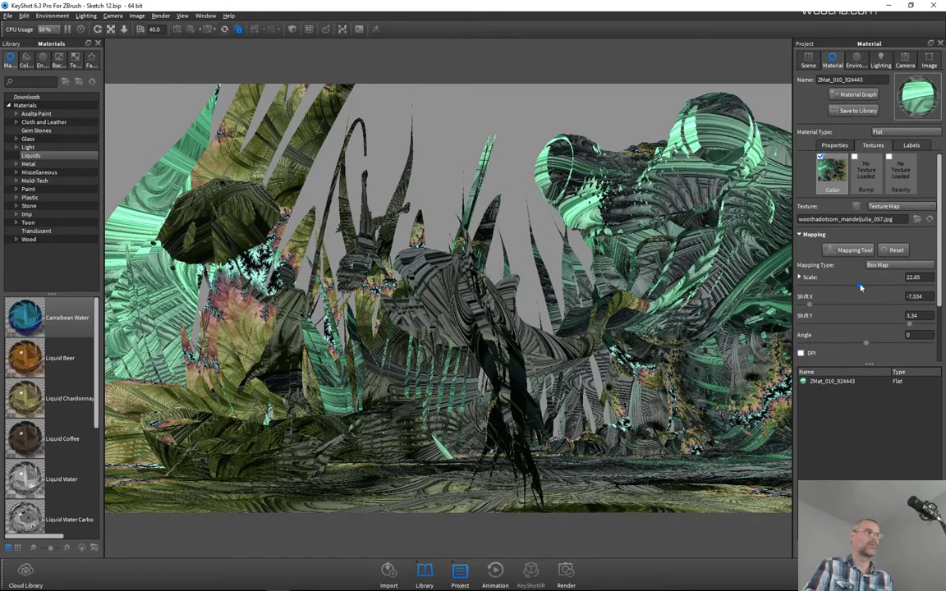
mouse_move(810, 305)
left_mouse_down()
mouse_move(823, 307)
mouse_move(802, 307)
left_mouse_up()
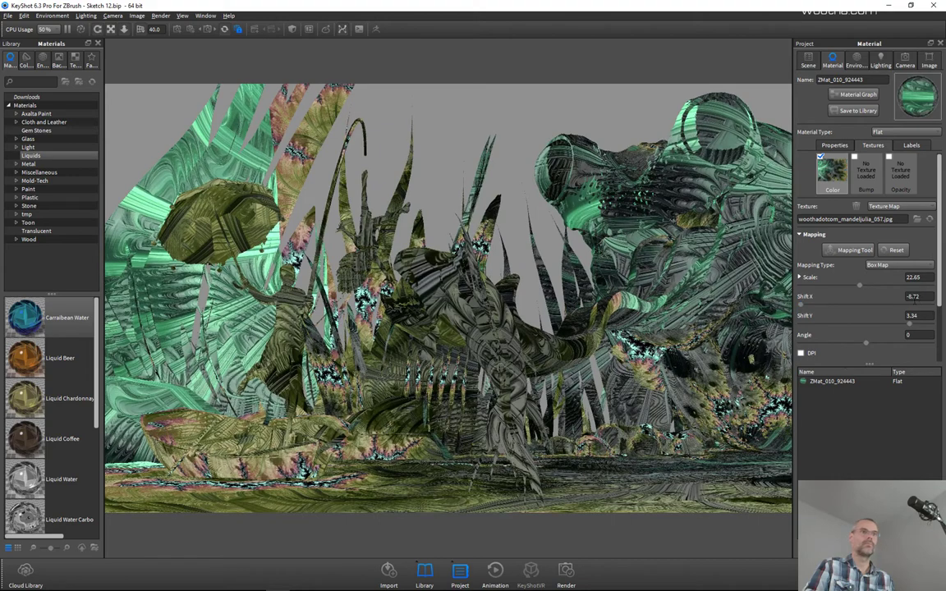
Try an X shift of -20, adjust it to about -15.84 and add the render to the queue.
double_click(913, 298)
key("BackSpace")
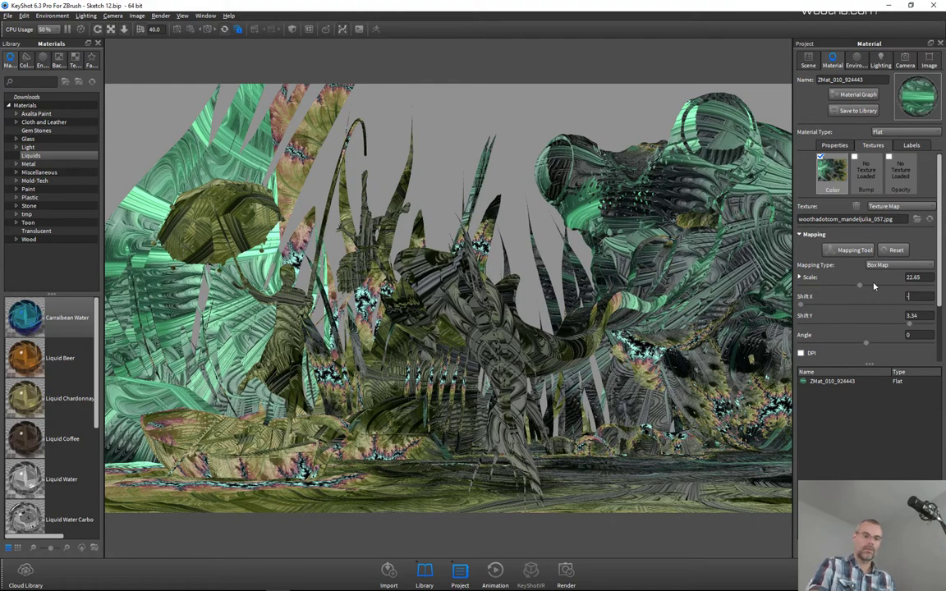
type("-20")
key("Return")
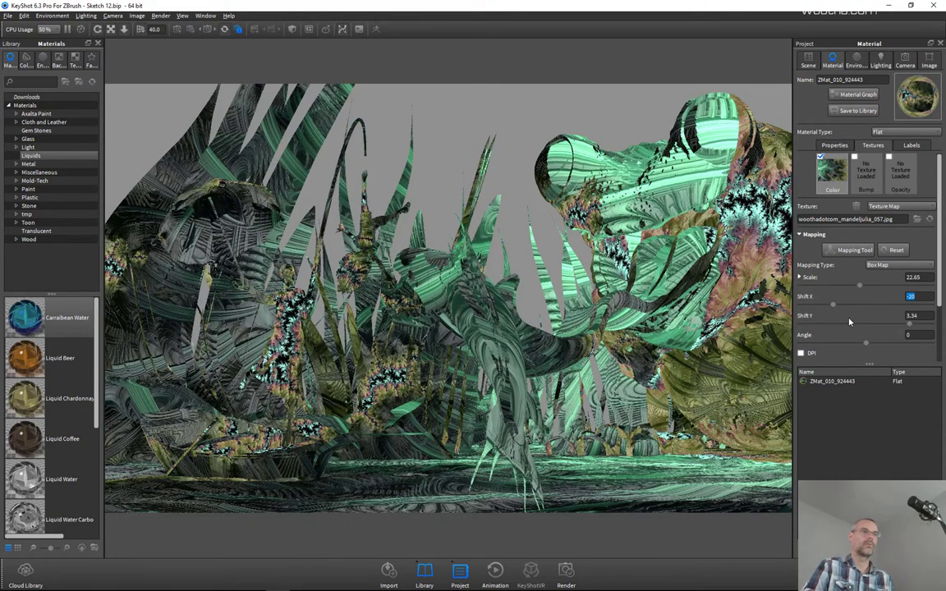
mouse_move(833, 306)
left_mouse_down()
mouse_move(855, 306)
mouse_move(841, 308)
left_mouse_up()
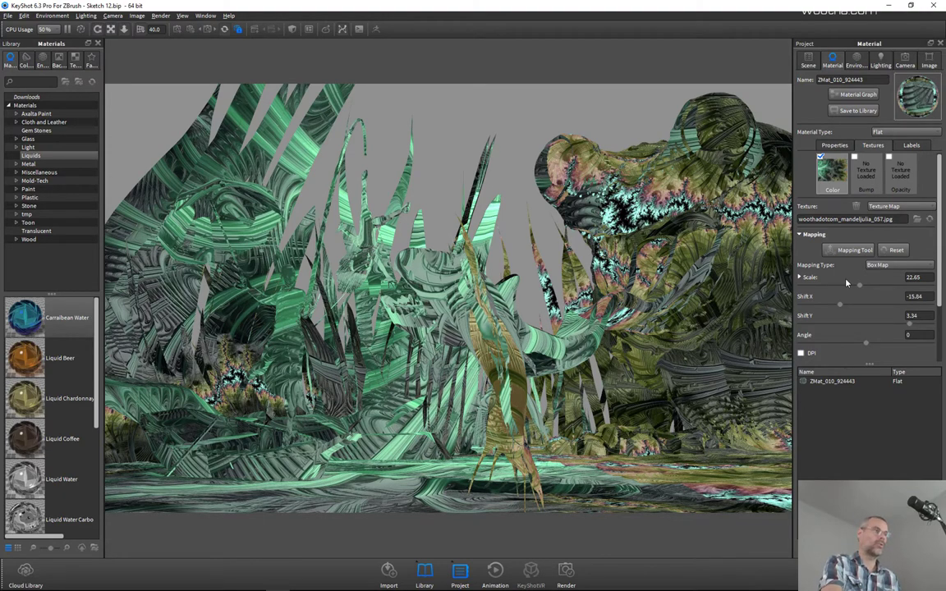
key("ctrl+u")
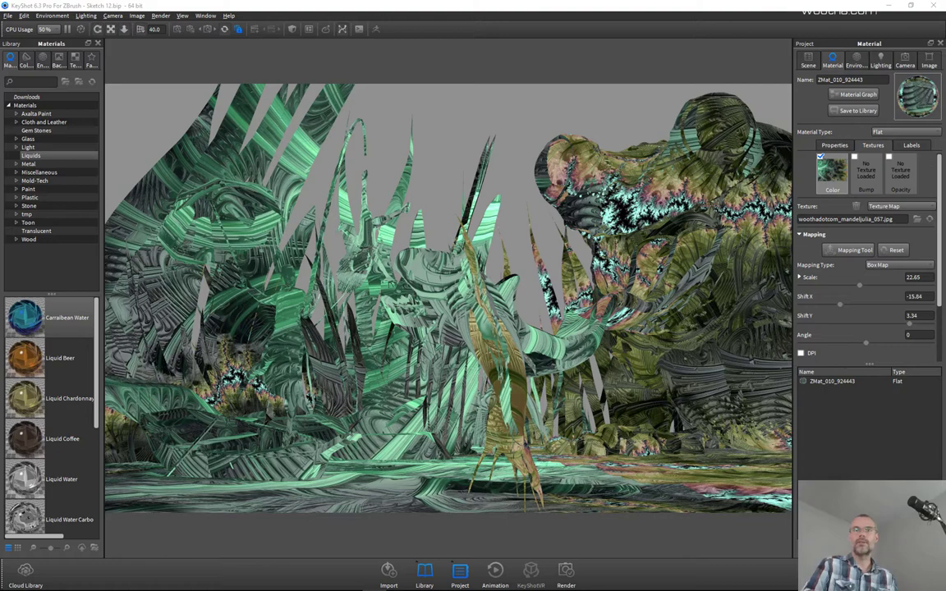
Apply the image woothadotcom_mandeljulia_055.jpg as the color texture of the scene's flat material.
left_click_drag(944, 468, 680, 310)
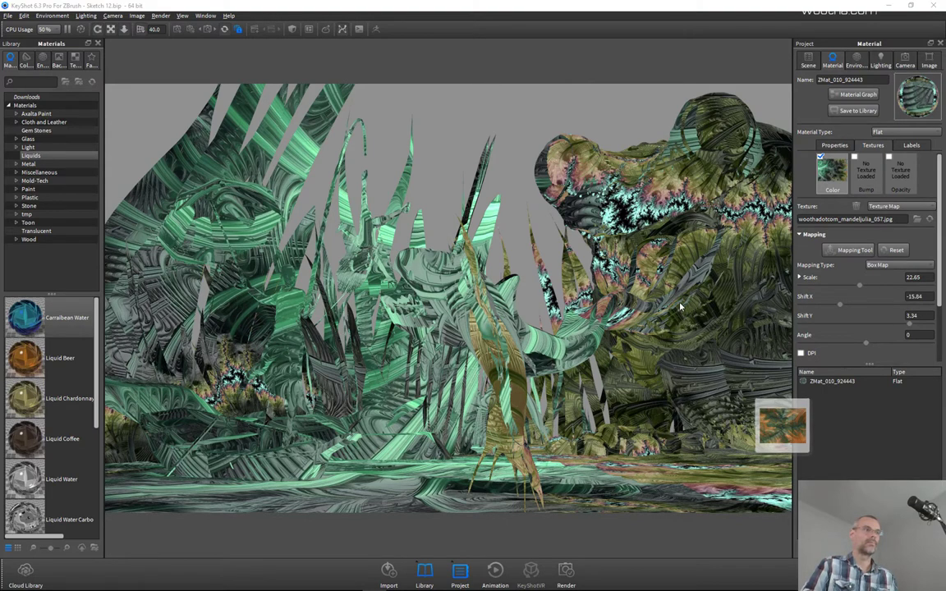
left_click_drag(680, 307, 680, 307)
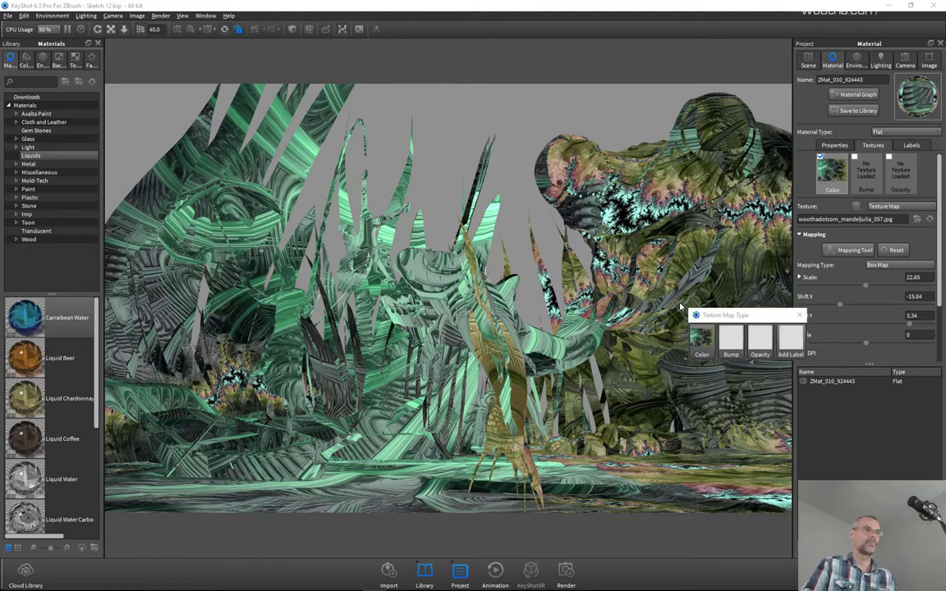
left_click(701, 343)
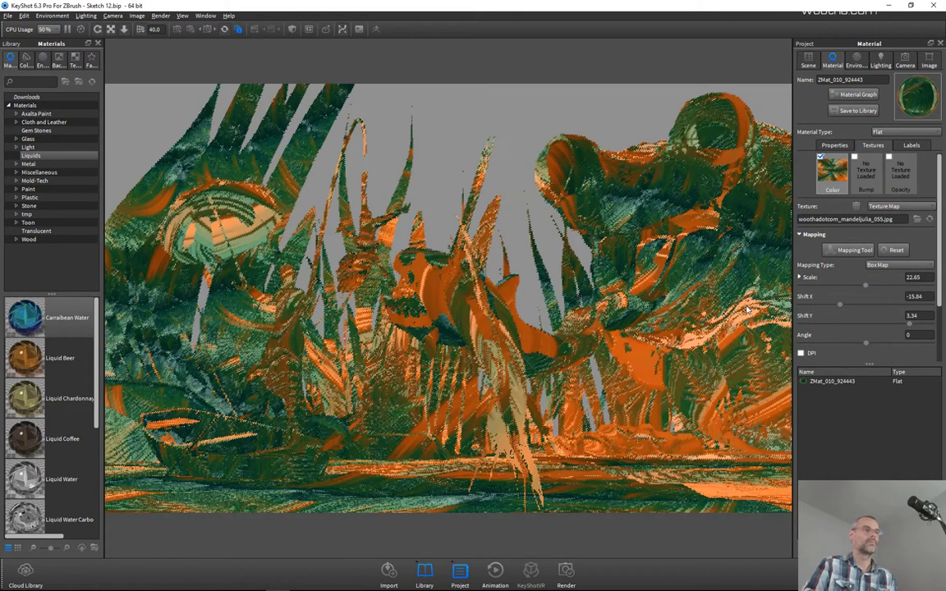
Queue one render with the texture scaled to about 24.1 and another with it shifted to about -9.84 in X and -2.55 in Y.
left_click(871, 285)
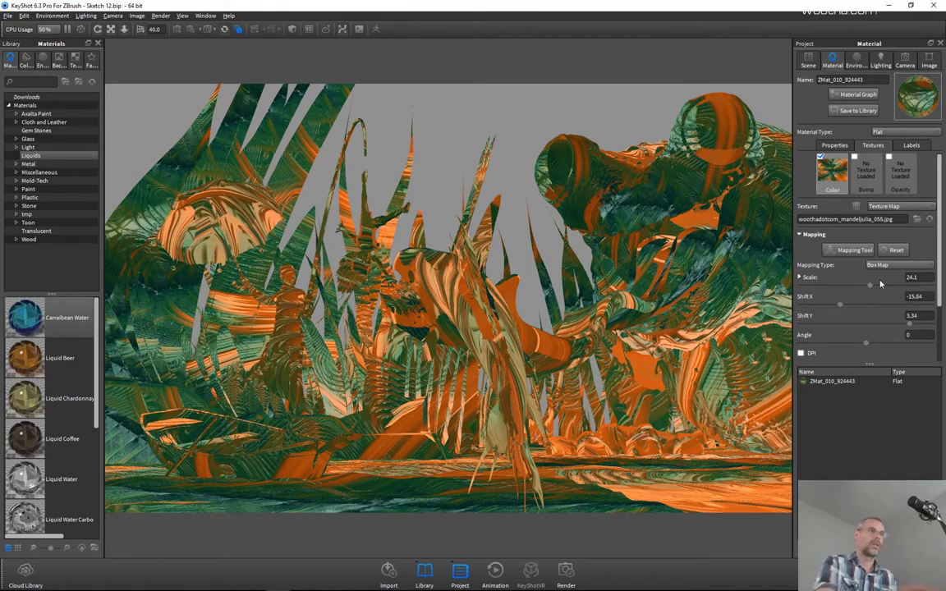
key("ctrl+u")
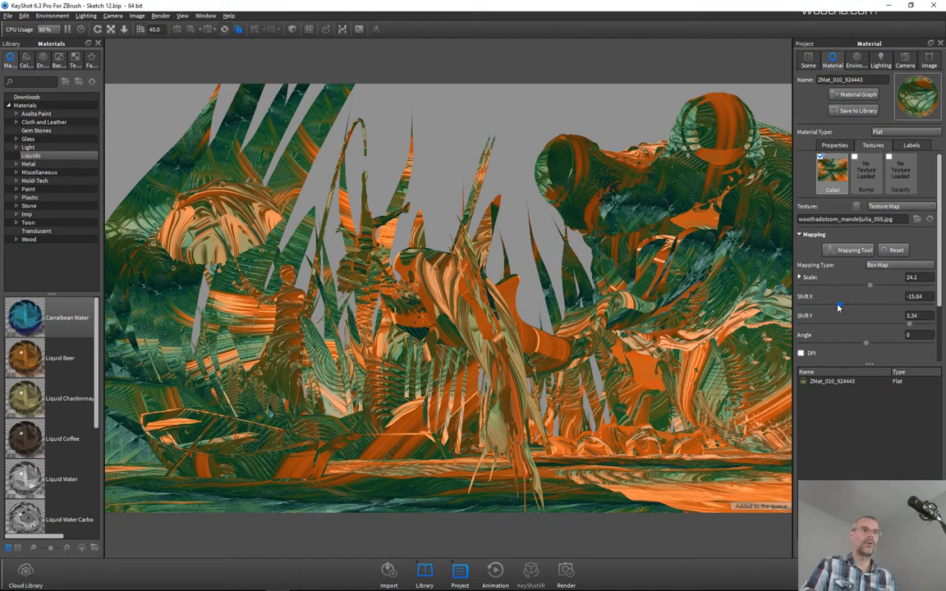
mouse_move(840, 308)
left_mouse_down()
mouse_move(867, 308)
mouse_move(850, 330)
mouse_move(833, 326)
mouse_move(862, 304)
mouse_move(851, 309)
left_mouse_up()
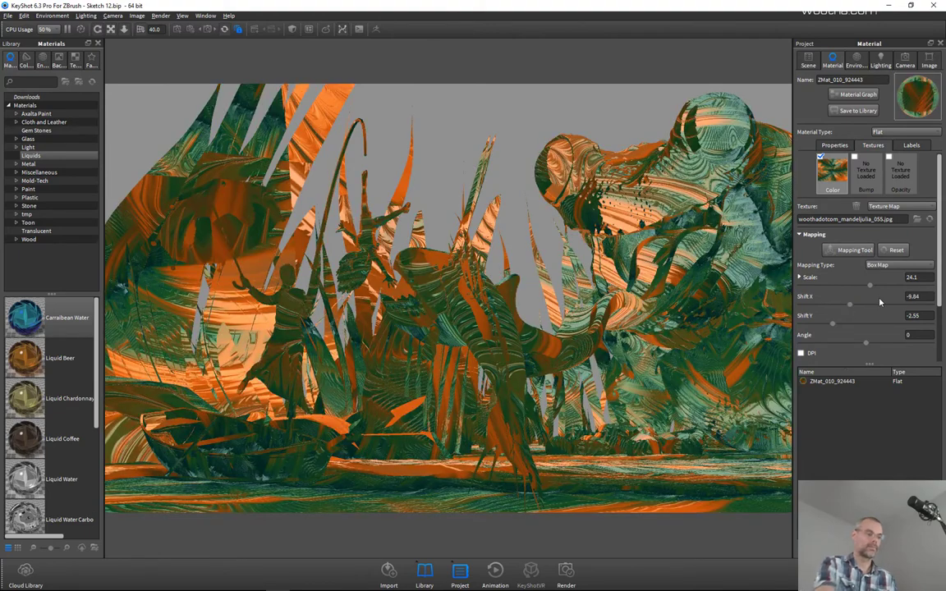
key("ctrl+u")
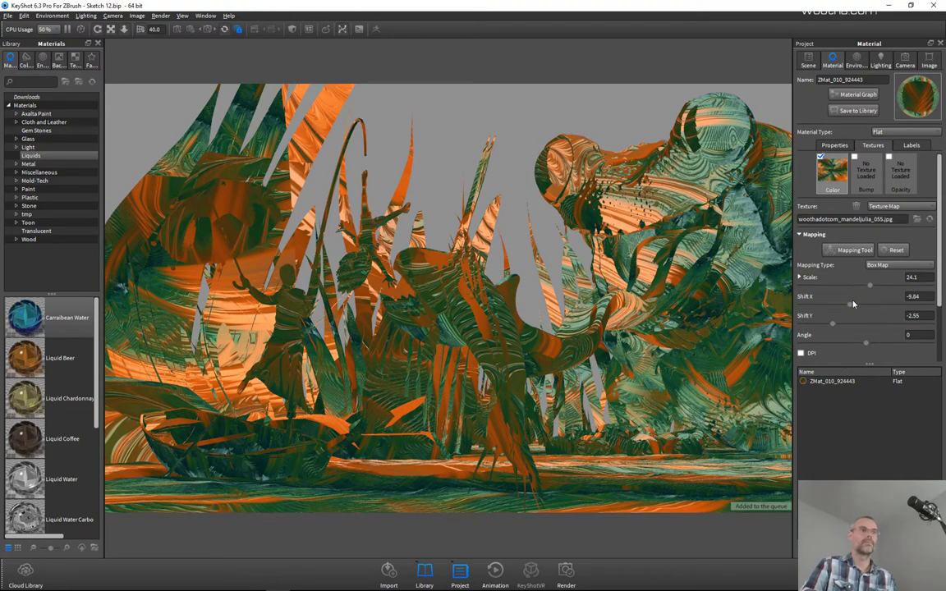
Shift the texture to about 31.52 in X and about 2.36 in Y, and add the render to the queue.
left_click_drag(852, 305, 919, 305)
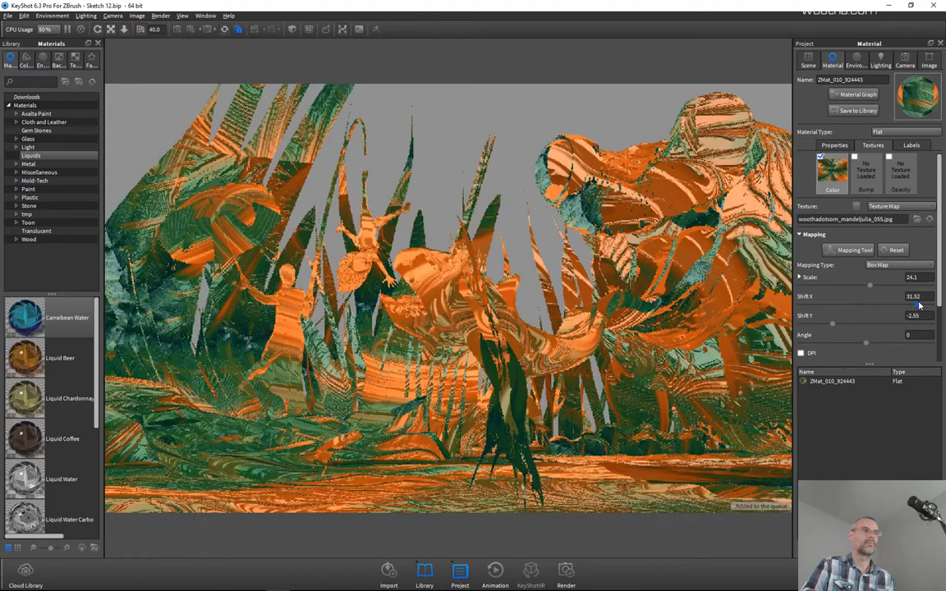
left_click_drag(832, 324, 896, 325)
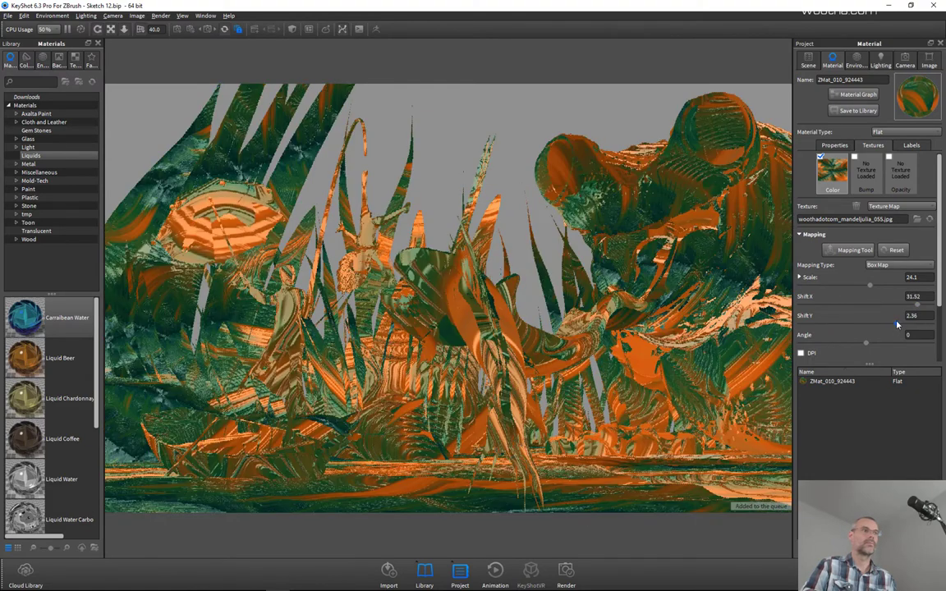
key("ctrl+u")
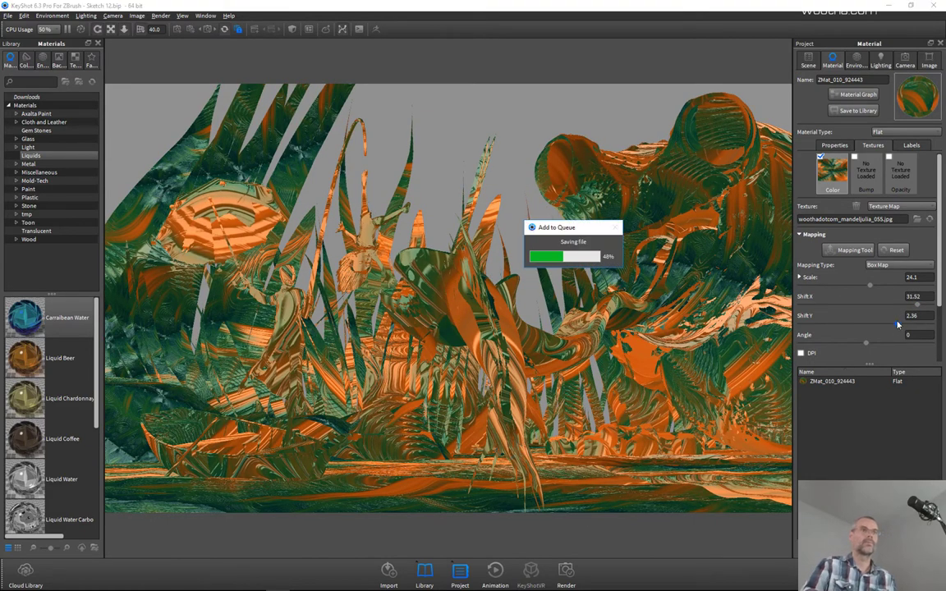
Queue another render with the texture scaled to about 35.06 and shifted to about 30.64 in X and 2.55 in Y.
left_click_drag(878, 287, 860, 286)
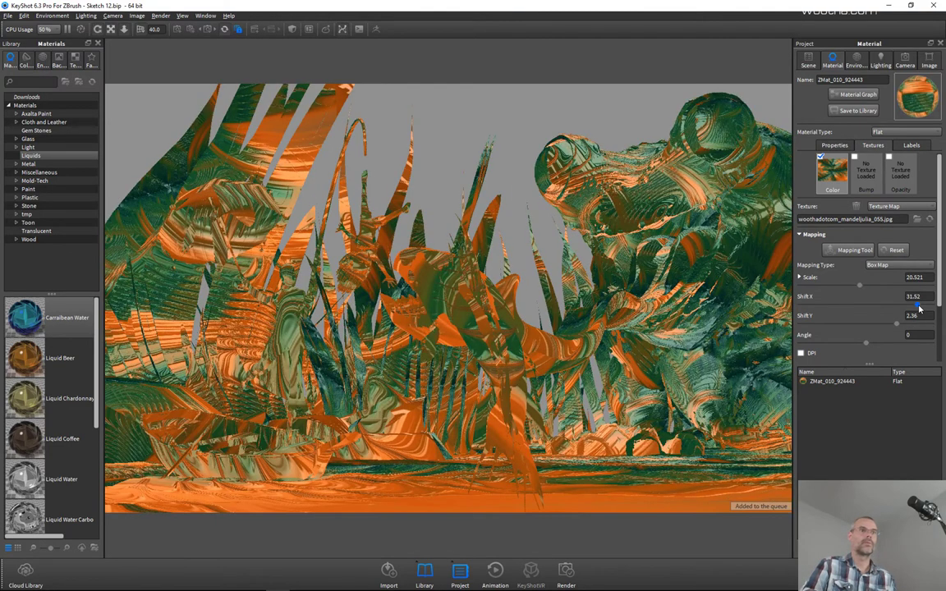
left_click_drag(919, 305, 924, 306)
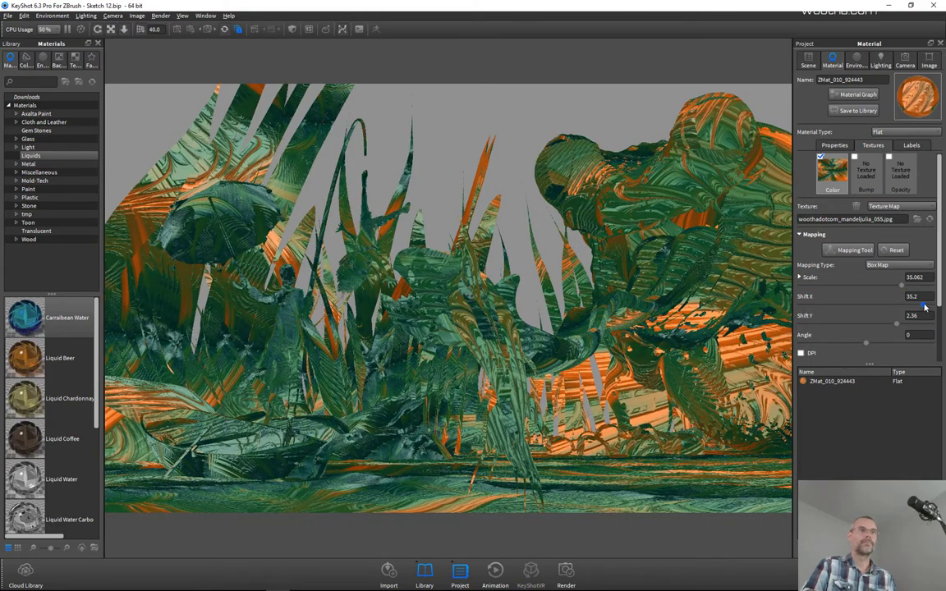
left_click_drag(925, 306, 901, 326)
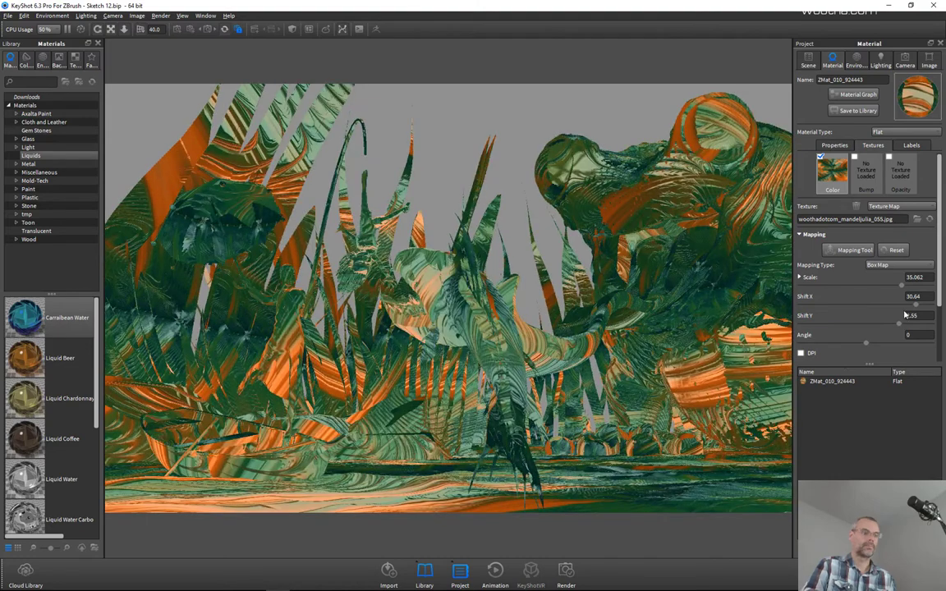
key("ctrl+u")
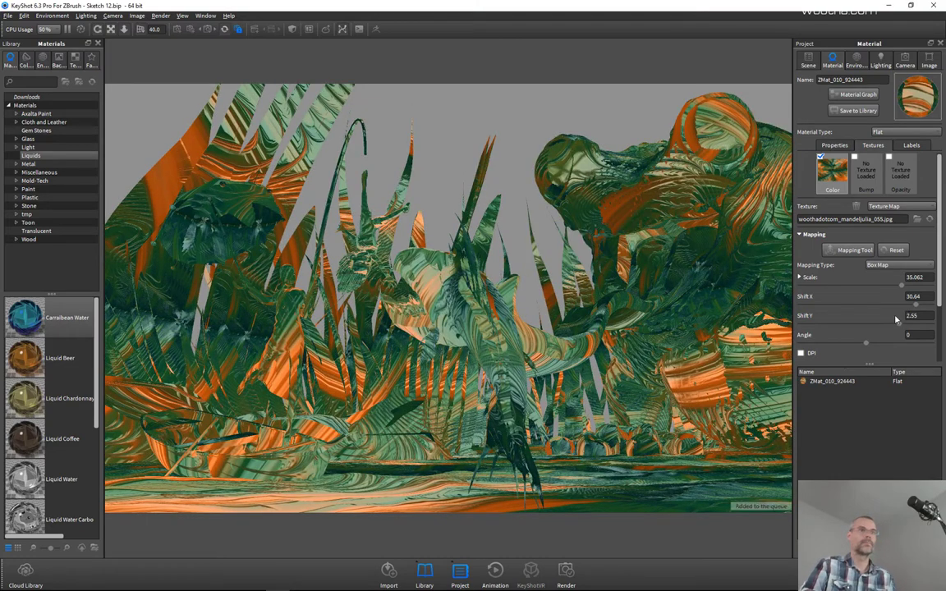
Shift the texture to about -5.92 in X and -3.53 in Y, and add the render to the queue.
left_click_drag(855, 332, 820, 330)
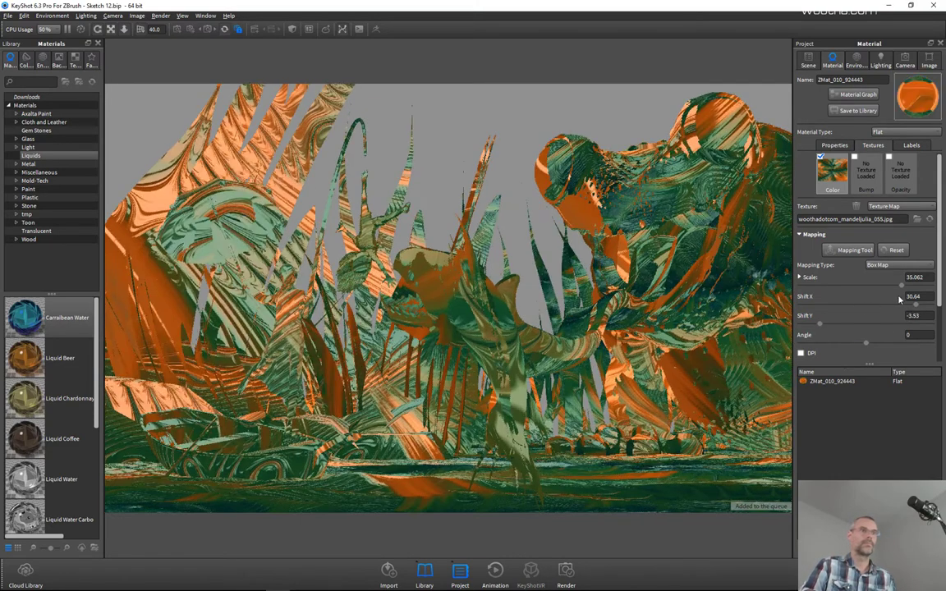
left_click_drag(918, 310, 856, 306)
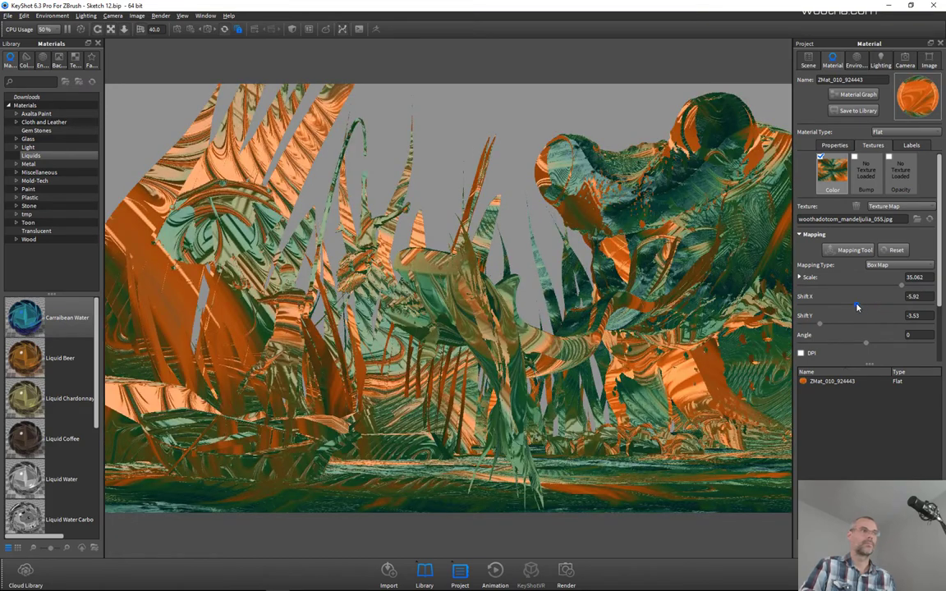
key("ctrl+u")
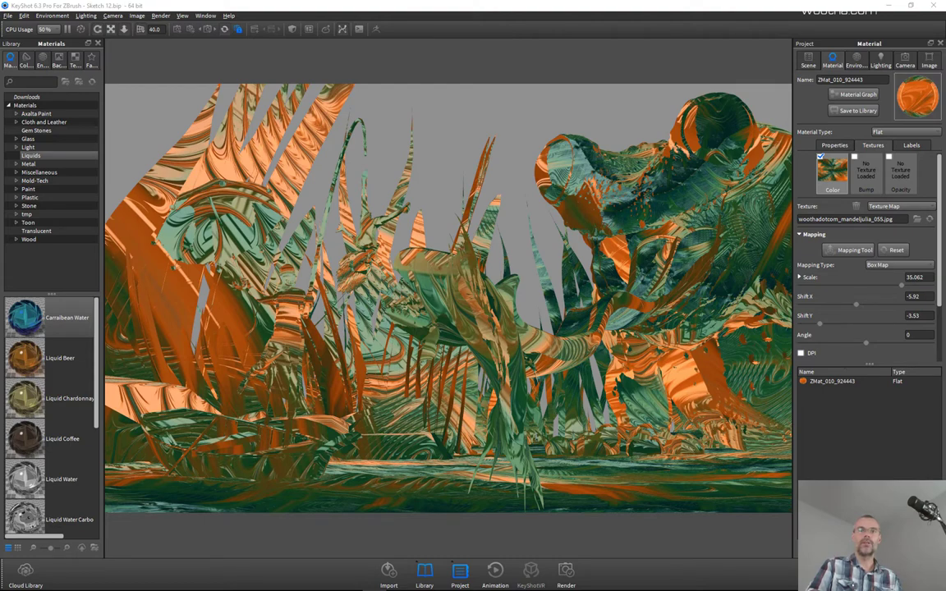
Apply the image woothadotcom_mandeljulia_019.jpg as the flat material's color texture.
left_click_drag(931, 367, 673, 350)
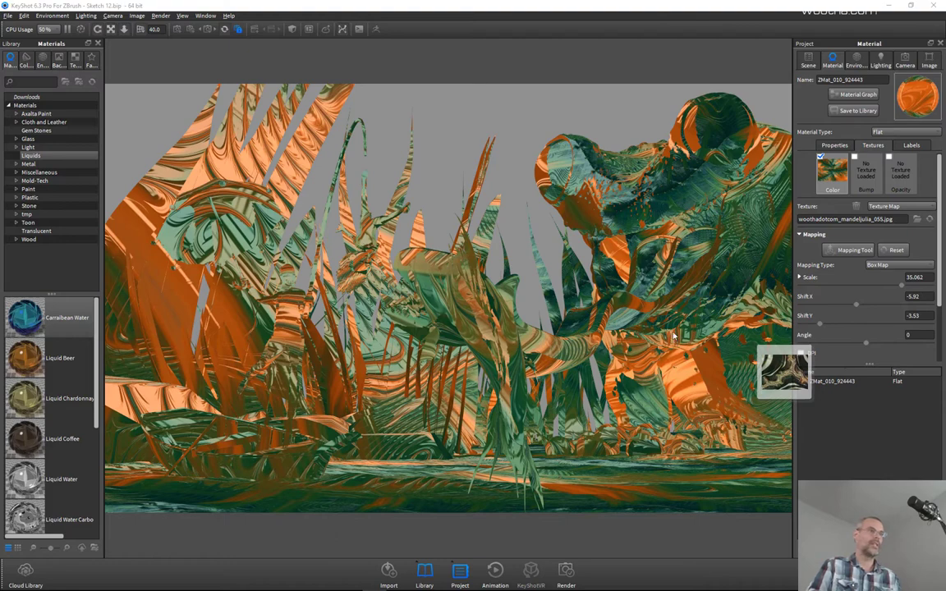
left_click_drag(657, 352, 657, 351)
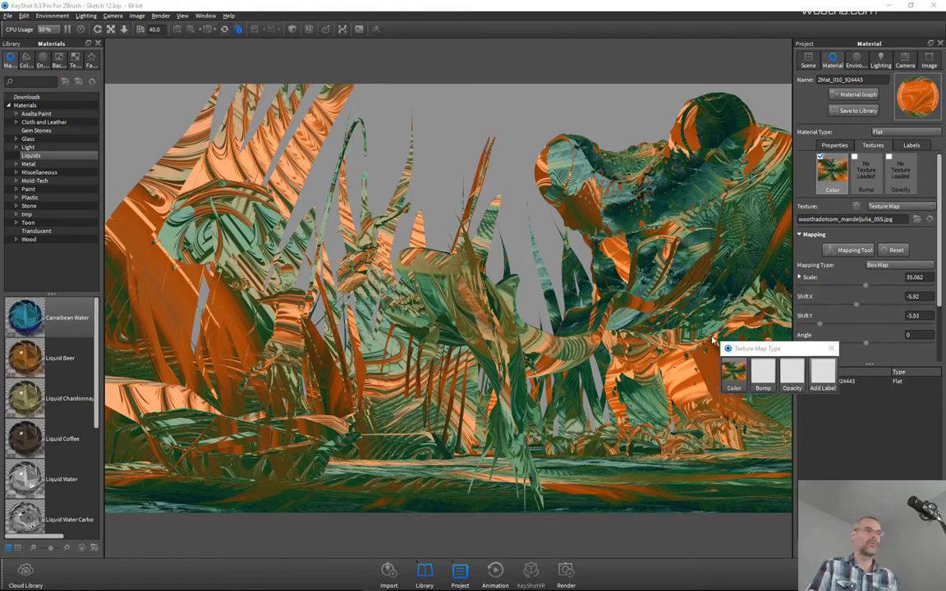
left_click(737, 371)
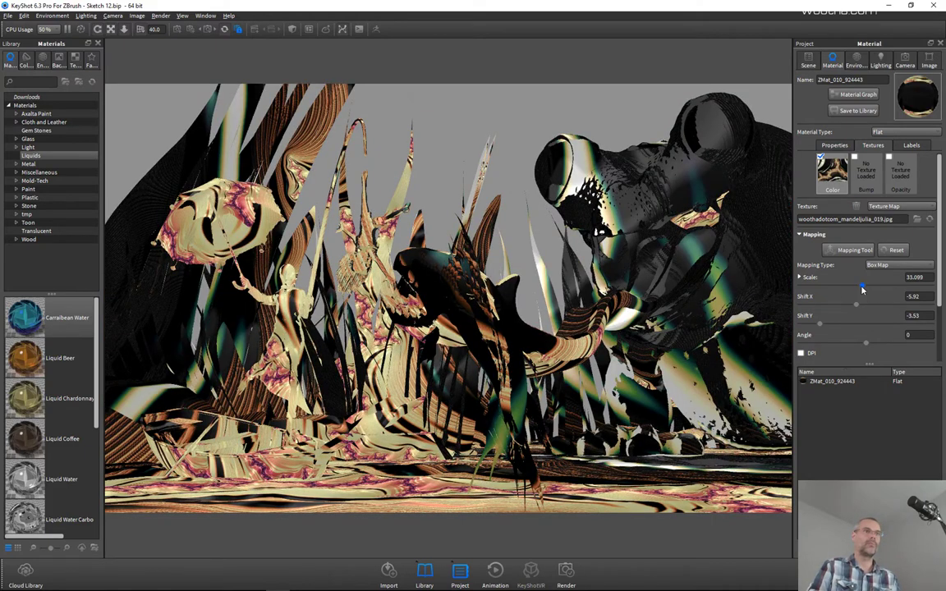
Queue a render with the new texture scaled to about 9.82 and shifted to about -14.32 in X and -3.38 in Y.
left_click_drag(866, 285, 824, 287)
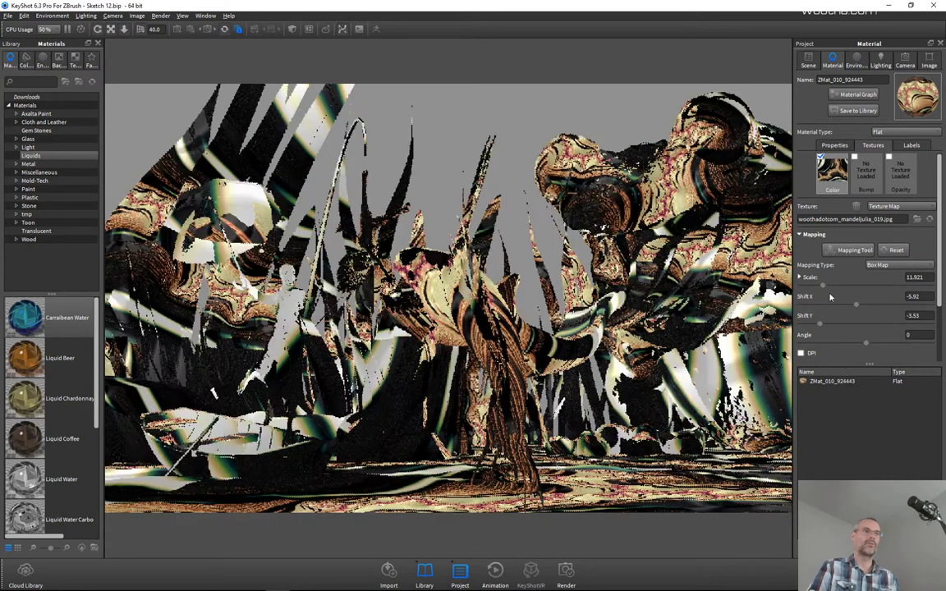
left_click_drag(856, 305, 902, 306)
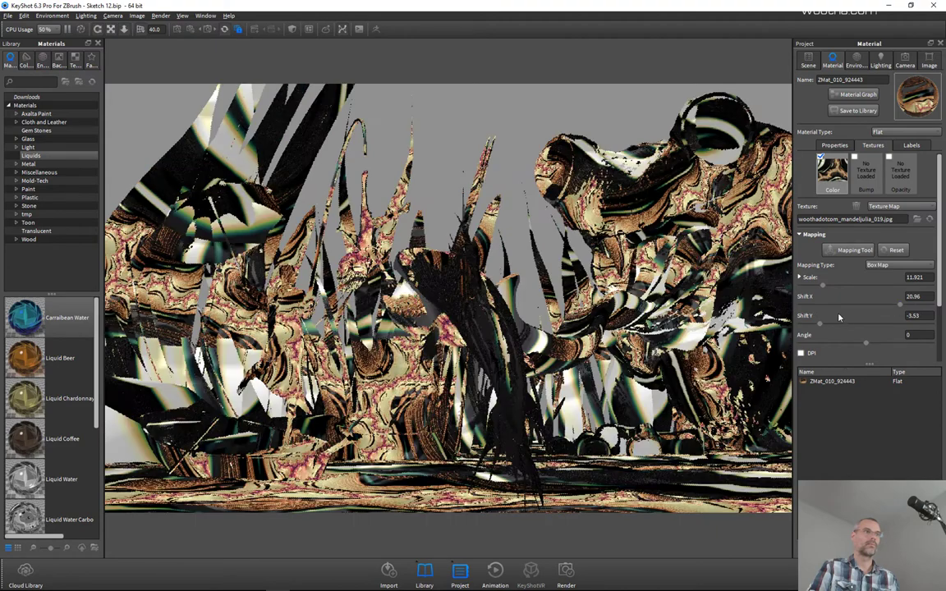
left_click_drag(829, 327, 890, 326)
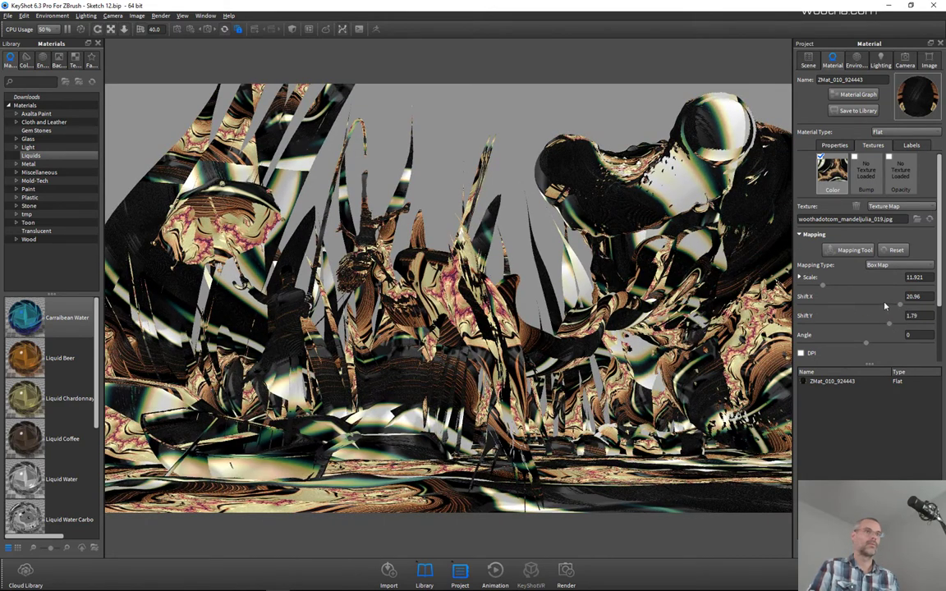
left_click_drag(860, 308, 830, 306)
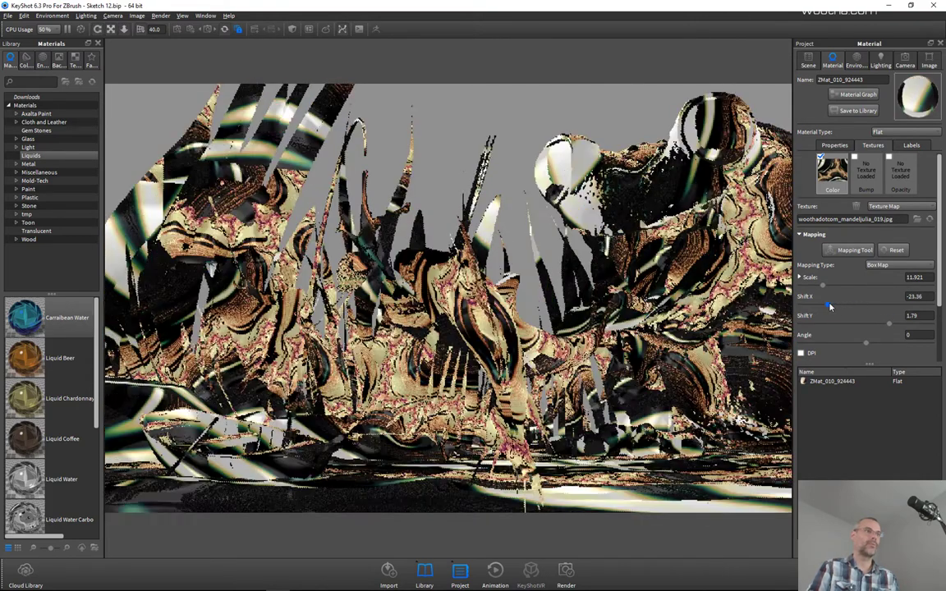
left_click_drag(890, 324, 823, 324)
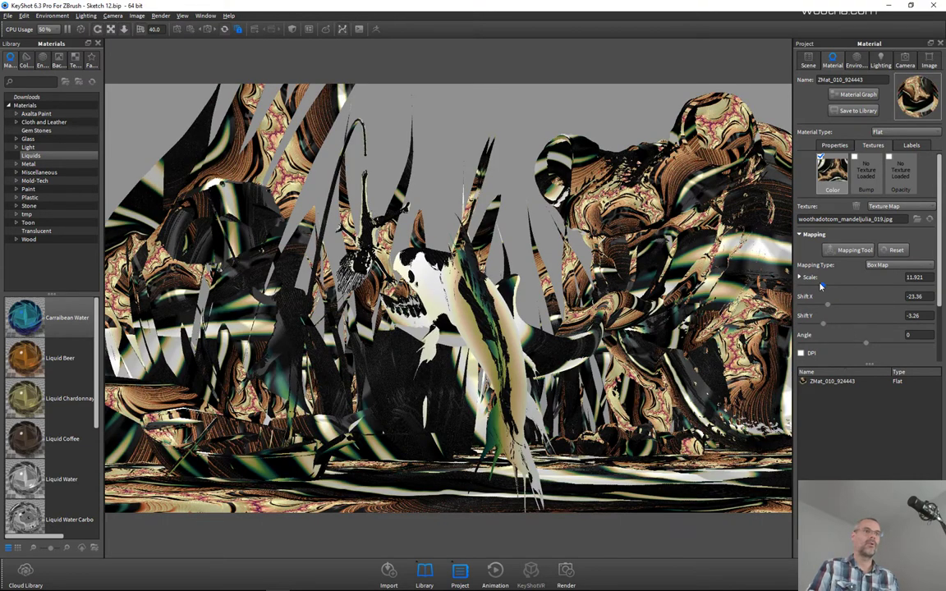
left_click_drag(821, 285, 818, 285)
mouse_move(829, 325)
left_mouse_down()
mouse_move(830, 307)
mouse_move(833, 327)
mouse_move(842, 308)
mouse_move(824, 328)
left_mouse_up()
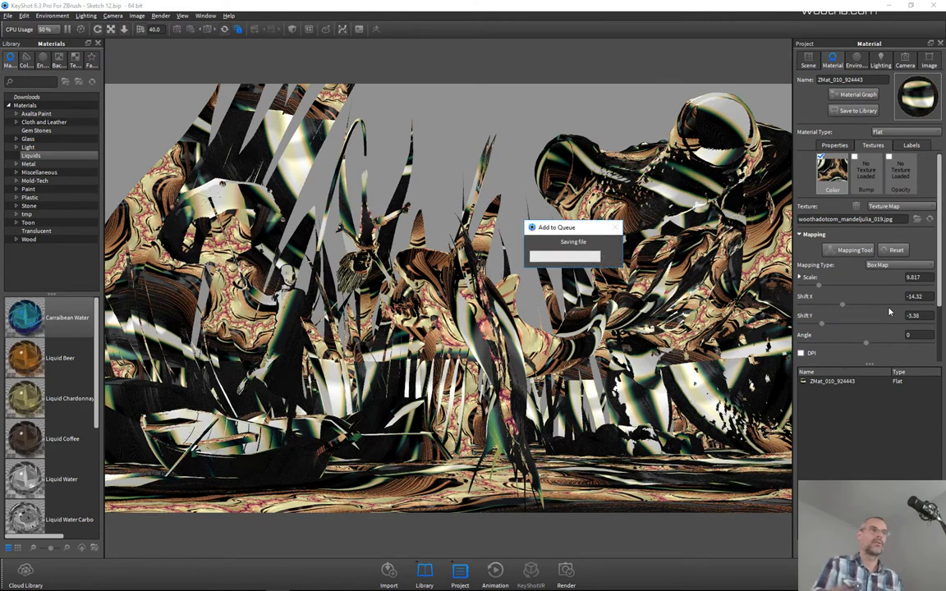
Shift the texture to about 15.28 in X and 1.6 in Y.
left_click(870, 324)
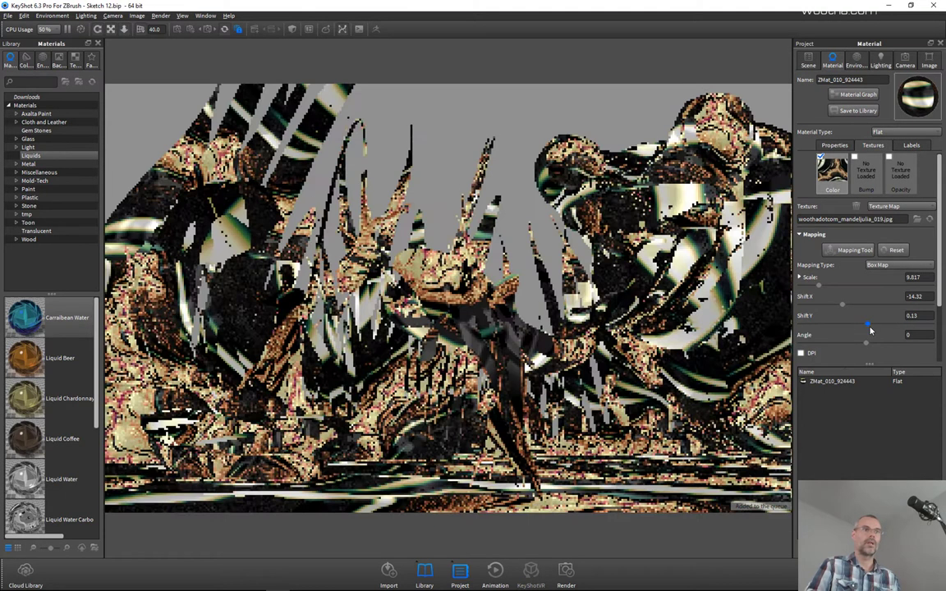
left_click_drag(877, 326, 834, 307)
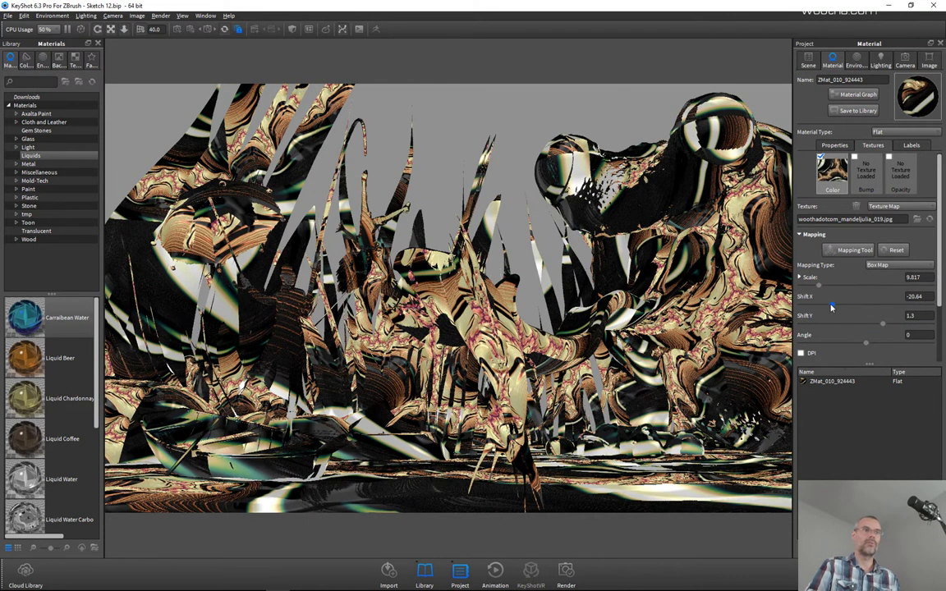
left_click(887, 307)
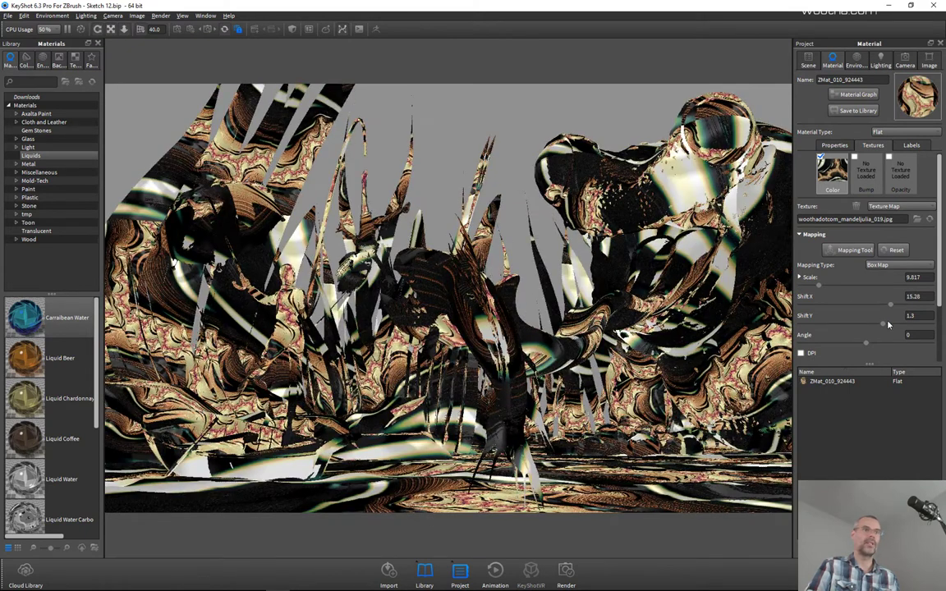
left_click(890, 324)
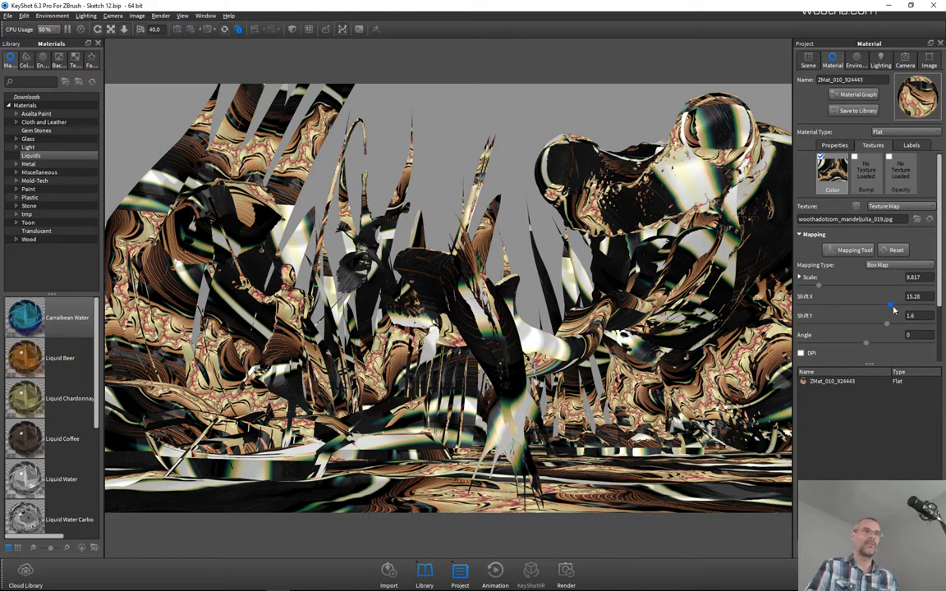
Queue a render with the texture rotated to about 116.28 degrees and shifted to about -10.72 in X and -2.28 in Y.
left_click_drag(893, 306, 893, 345)
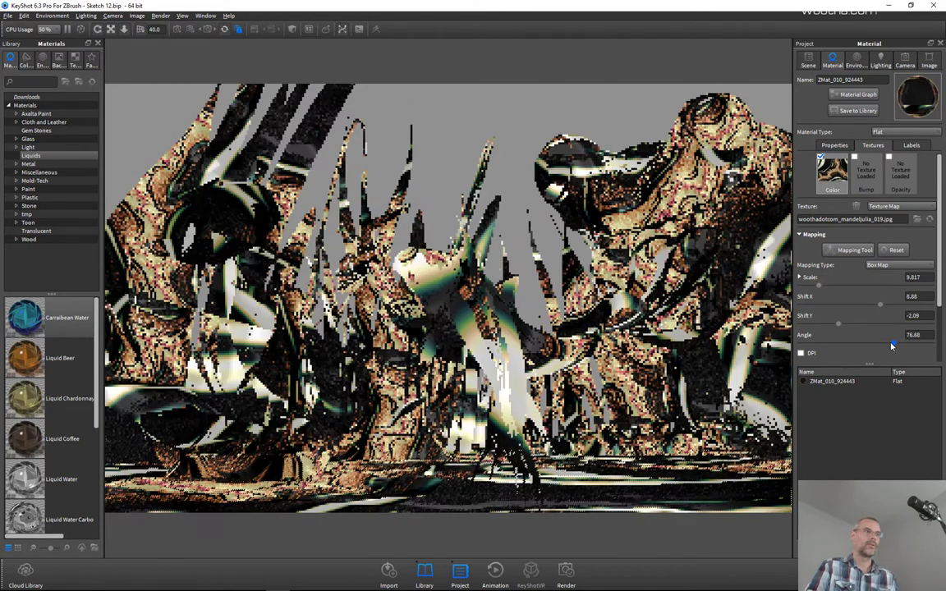
left_click_drag(837, 326, 831, 327)
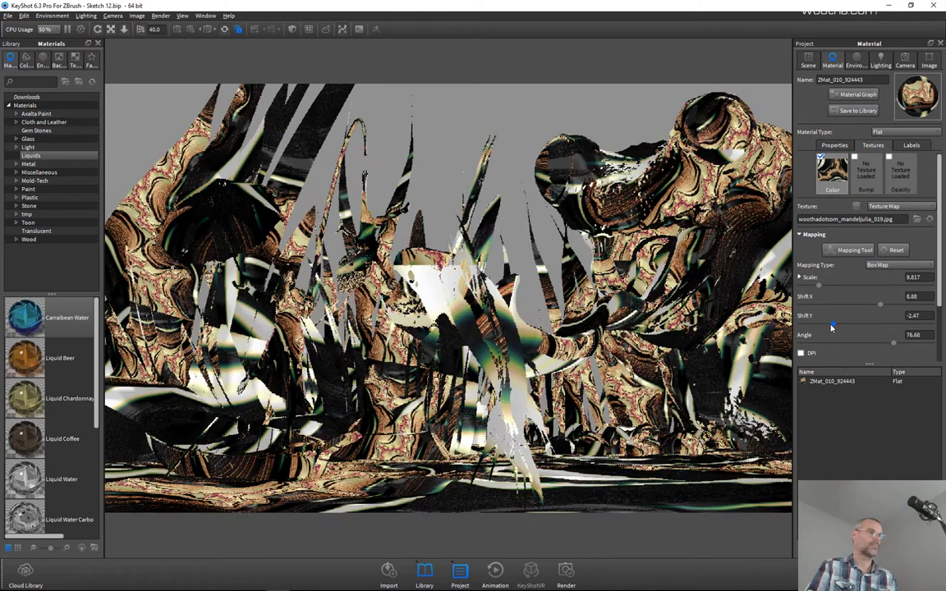
mouse_move(894, 344)
left_mouse_down()
mouse_move(919, 350)
mouse_move(910, 347)
left_mouse_up()
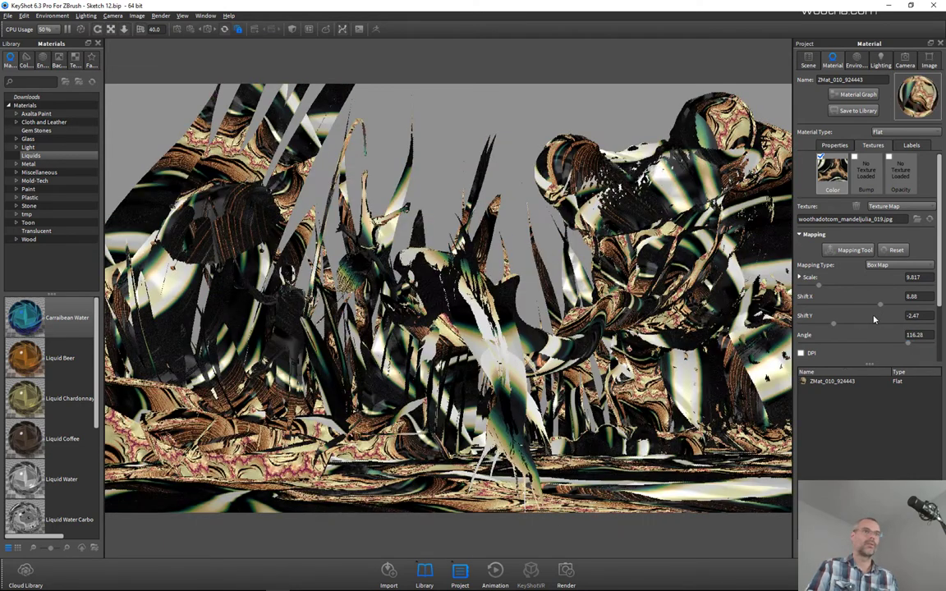
left_click_drag(873, 307, 850, 307)
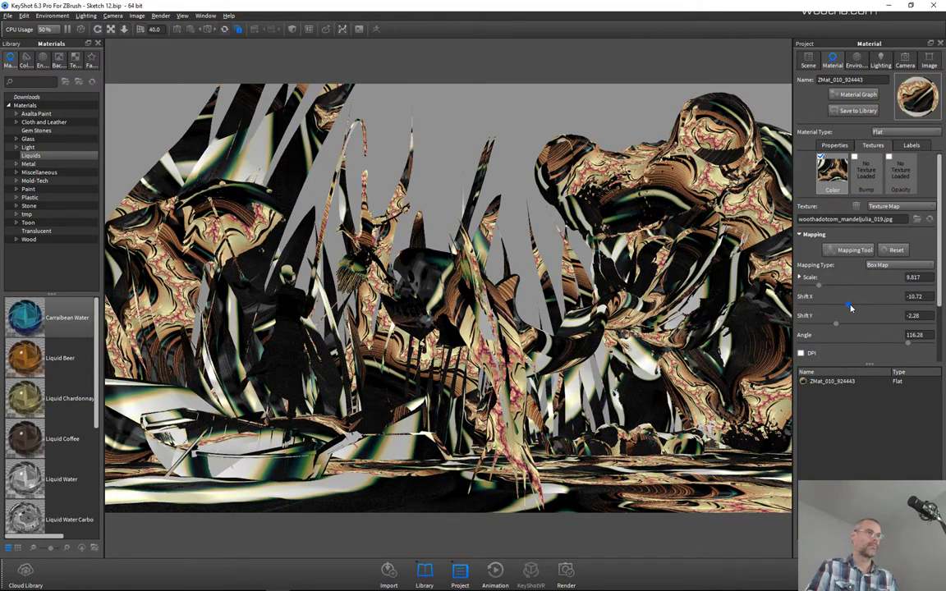
key("ctrl+u")
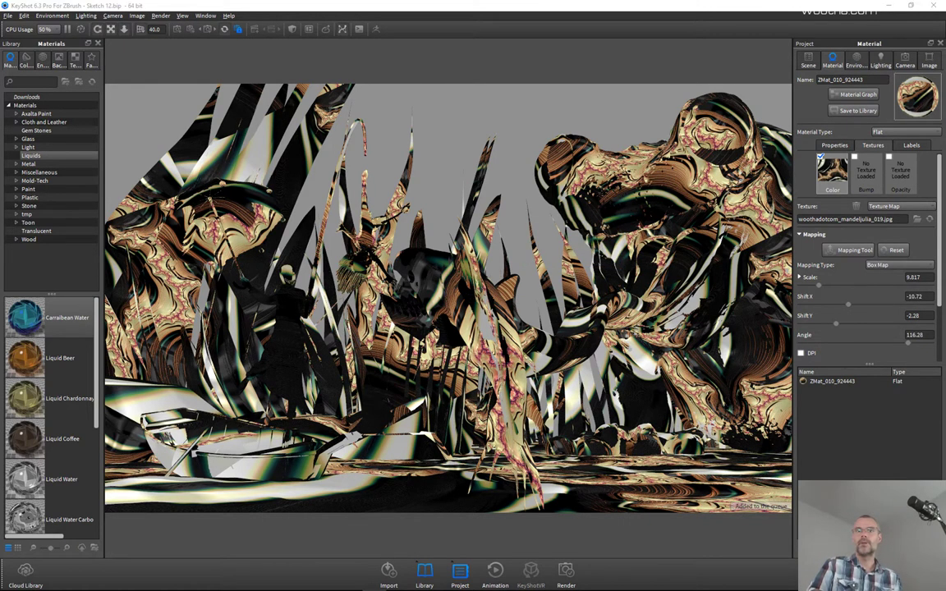
Try a red and yellow fractal image as the scene's backdrop, and reopen Sketch 12.bip without keeping the changes.
left_click_drag(945, 370, 633, 411)
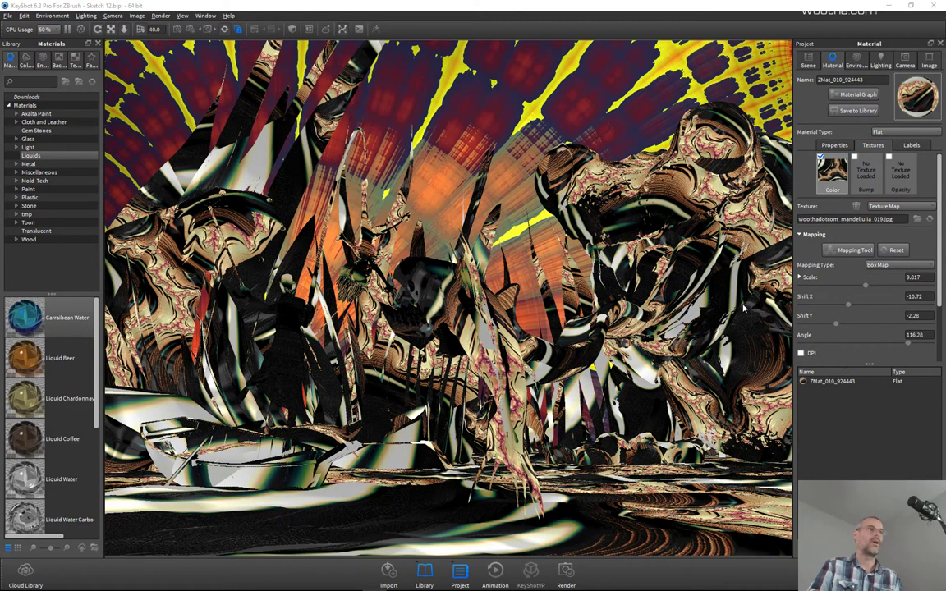
left_click(7, 15)
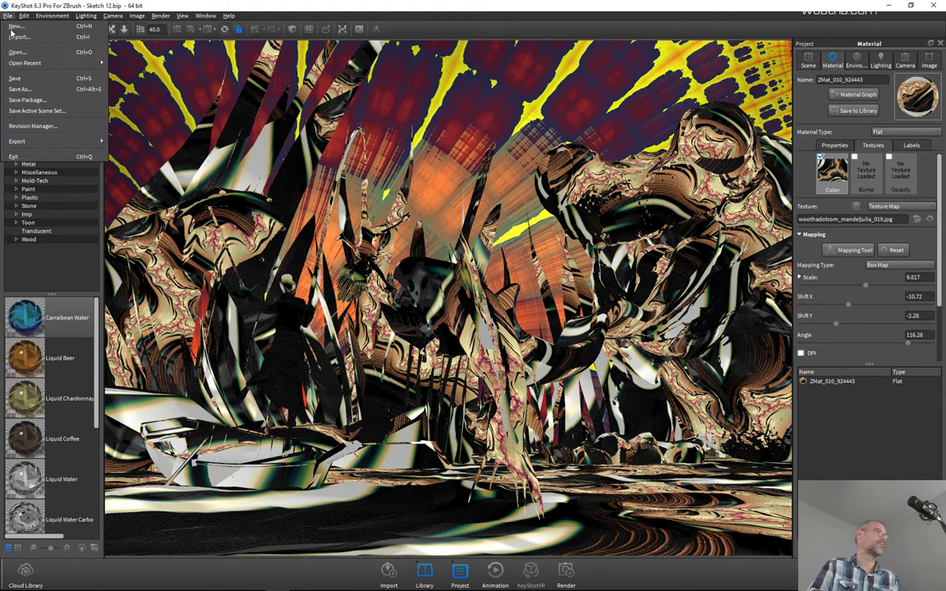
mouse_move(26, 62)
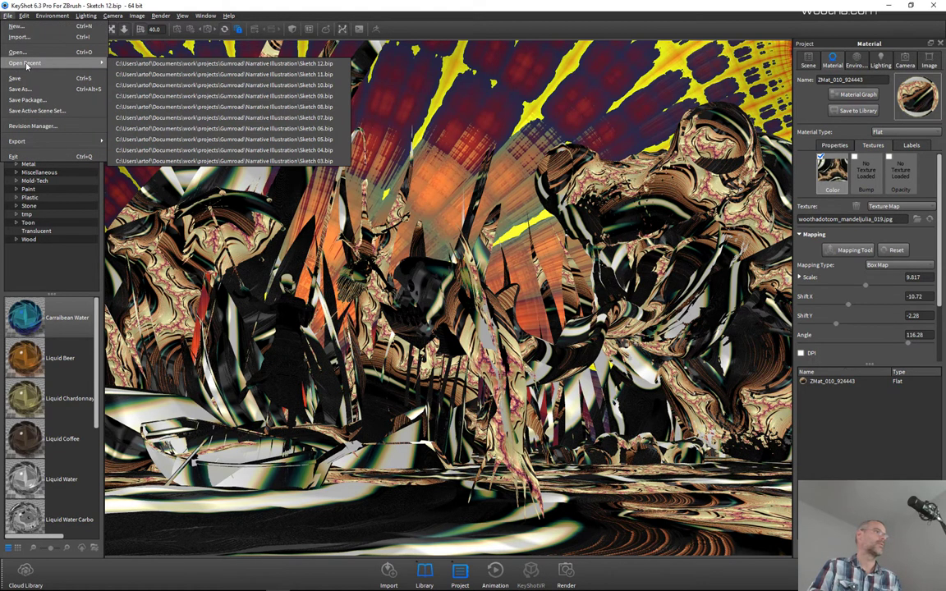
left_click(203, 64)
left_click(451, 275)
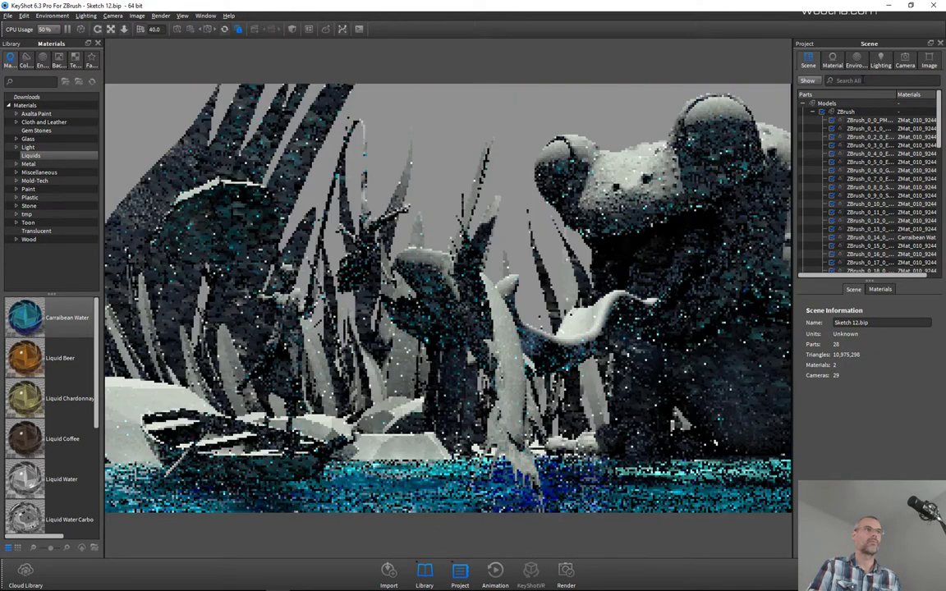
Replace the water surface's Carraibean Water with the scene's ZMat_010_924443 material and change that material's type to Flat.
left_click(833, 61)
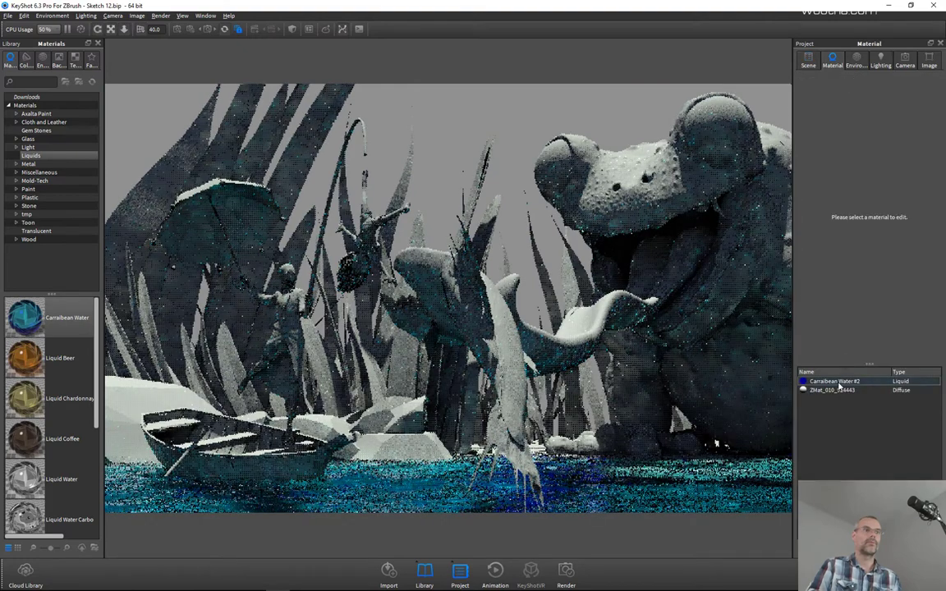
left_click_drag(832, 391, 746, 486)
left_click(831, 381)
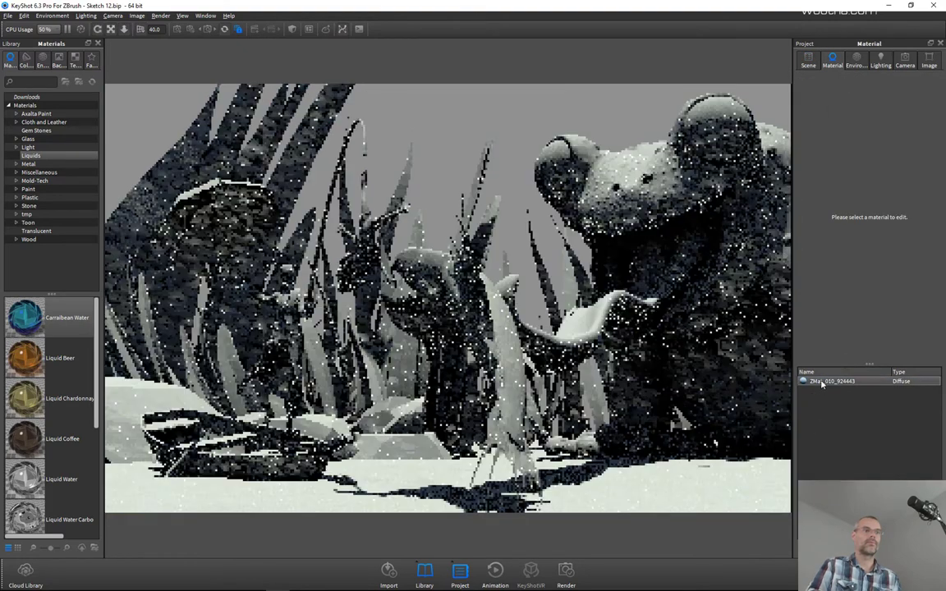
left_click(900, 132)
left_click(887, 154)
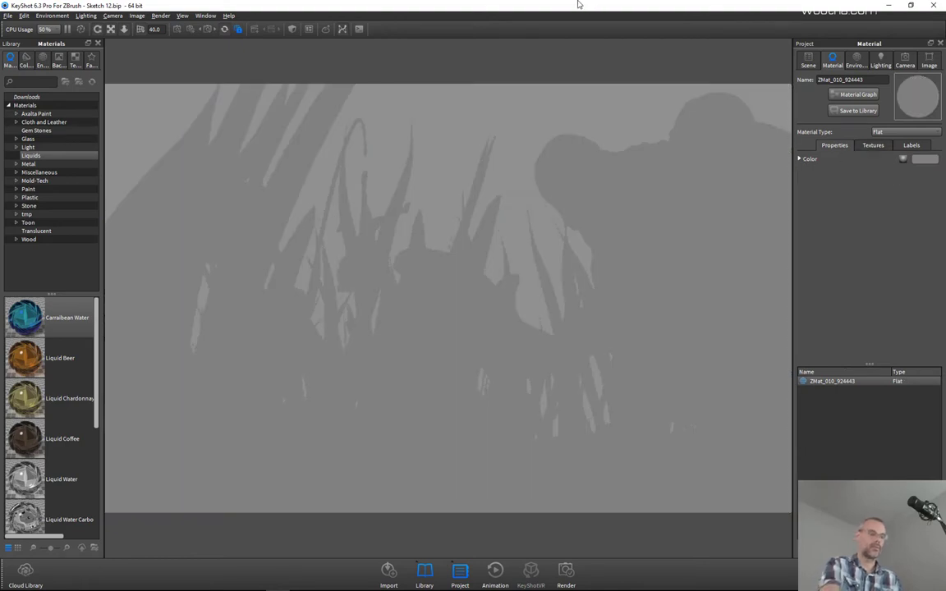
Set the still render's resolution to 8000 x 5000 and its maximum samples to 4.
key("ctrl+p")
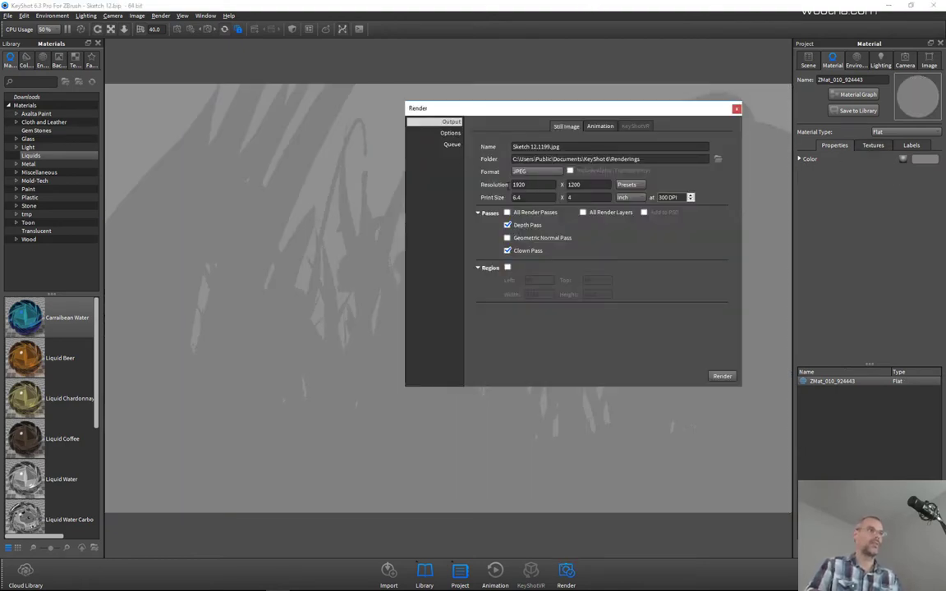
double_click(526, 184)
type("8000")
double_click(579, 184)
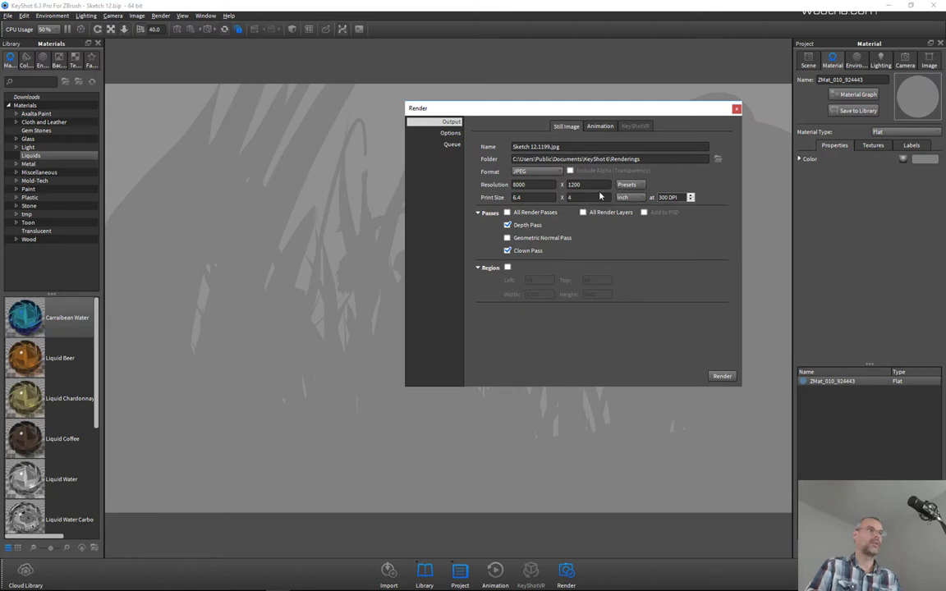
type("5000")
left_click(449, 133)
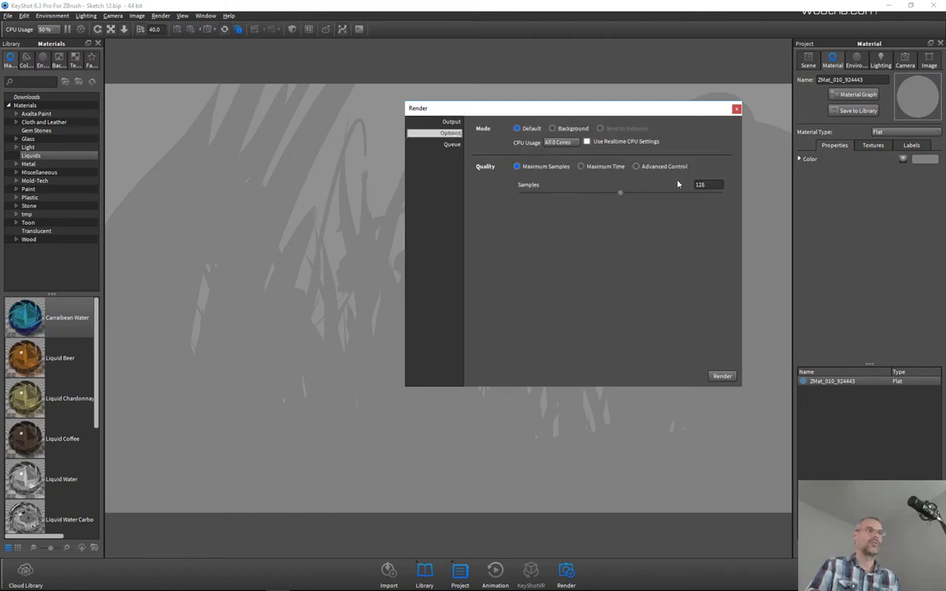
double_click(700, 184)
type("4")
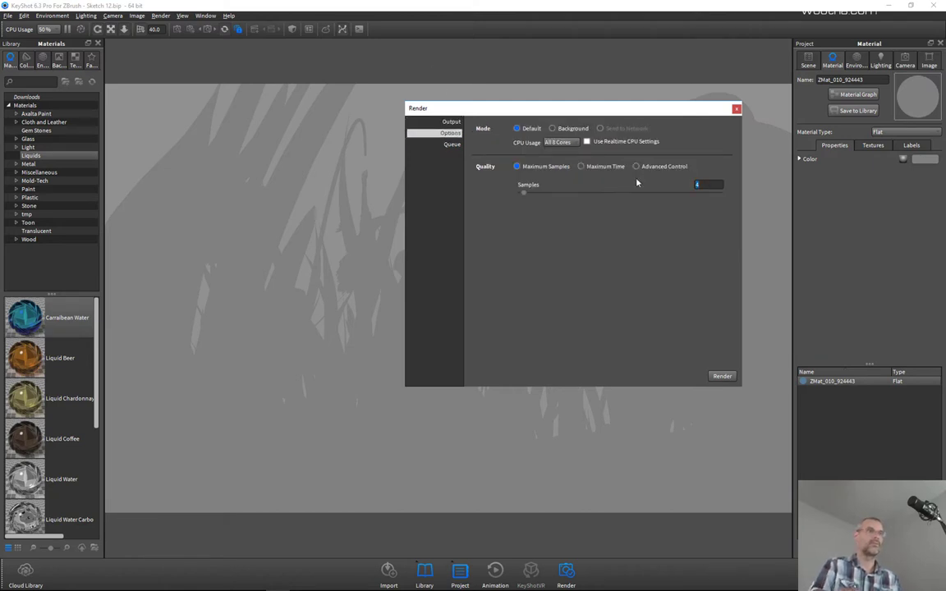
left_click(450, 123)
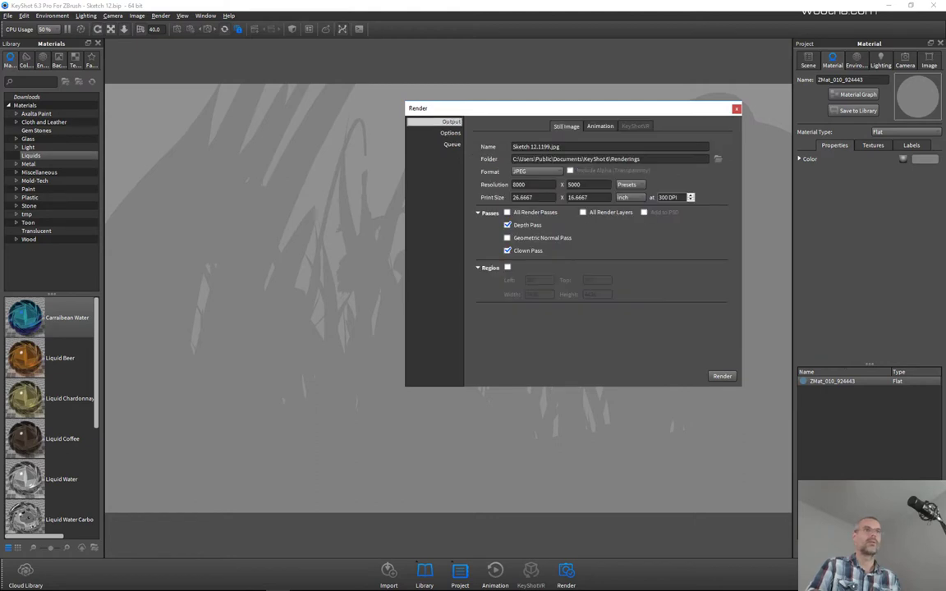
left_click(880, 65)
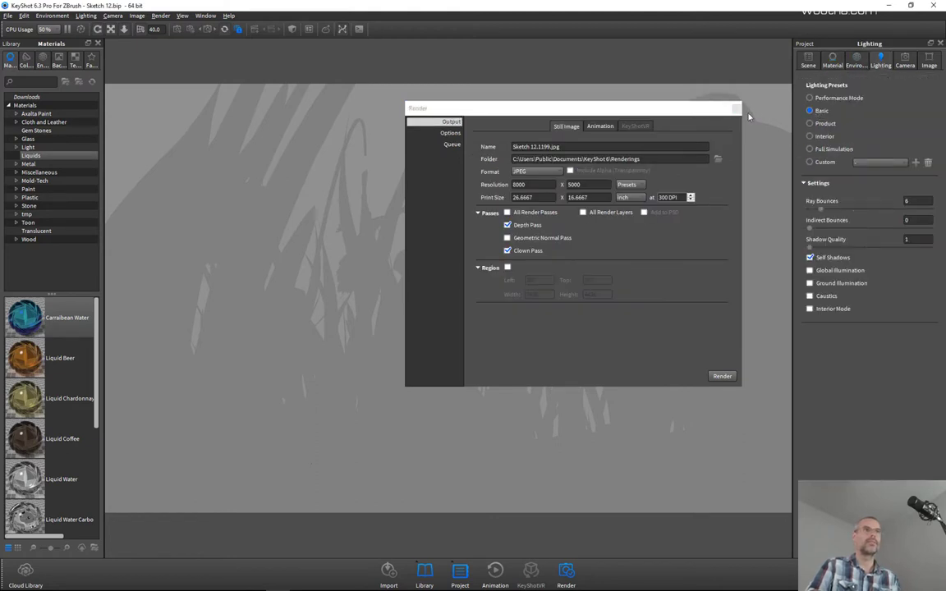
left_click(736, 109)
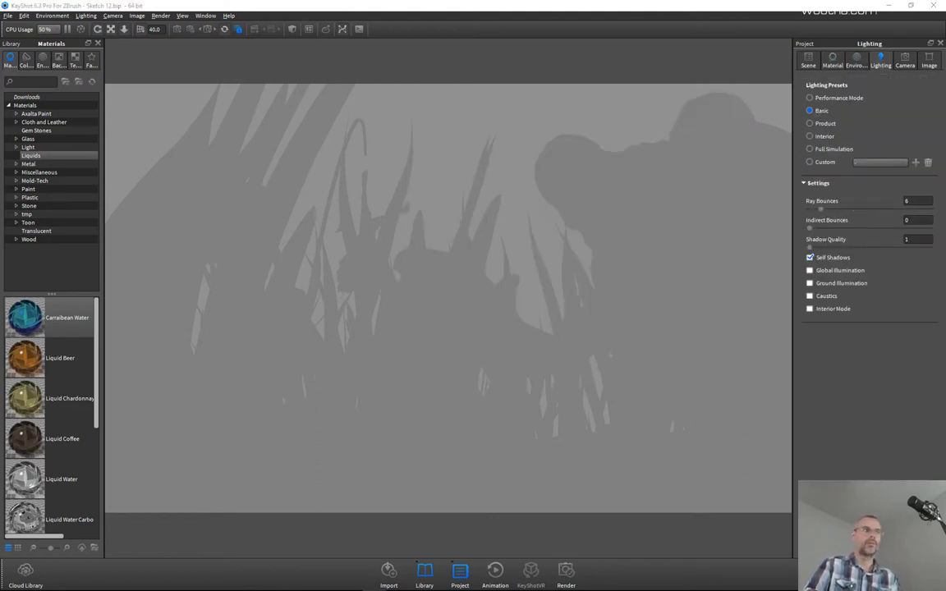
Open the scene's ZMat_010_924443 material for editing and enable its color texture map.
left_click_drag(810, 469, 704, 322)
left_click(724, 358)
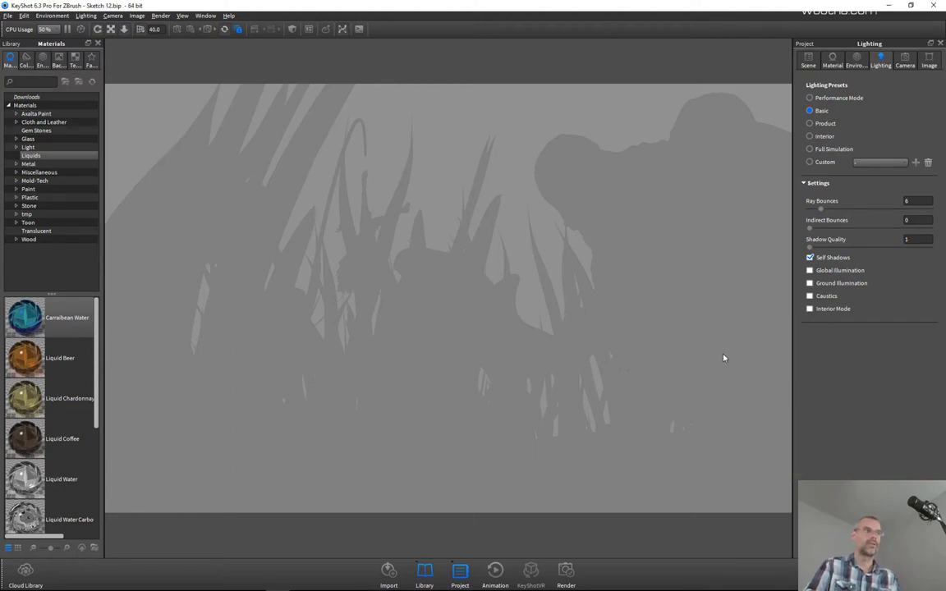
double_click(724, 358)
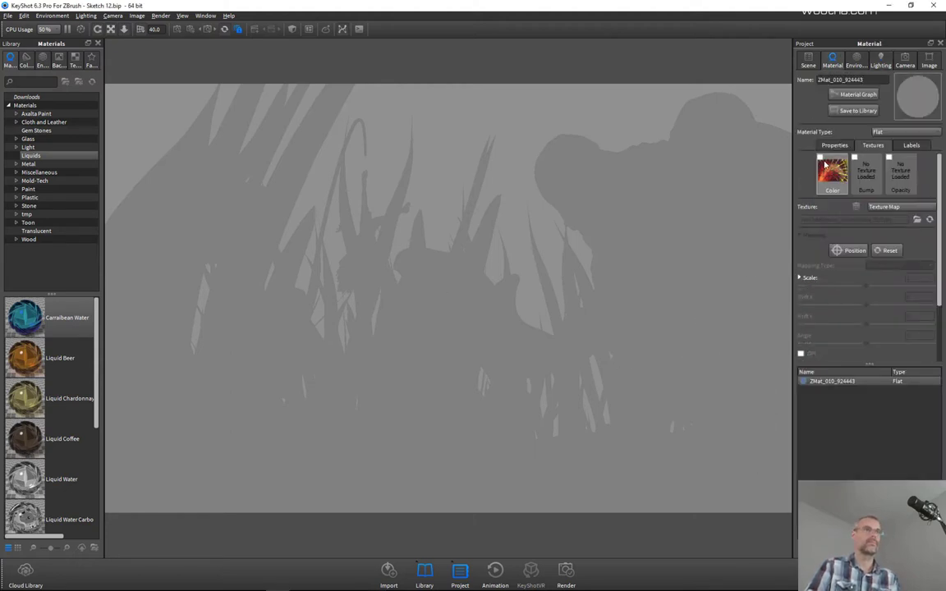
left_click(820, 158)
left_click(909, 208)
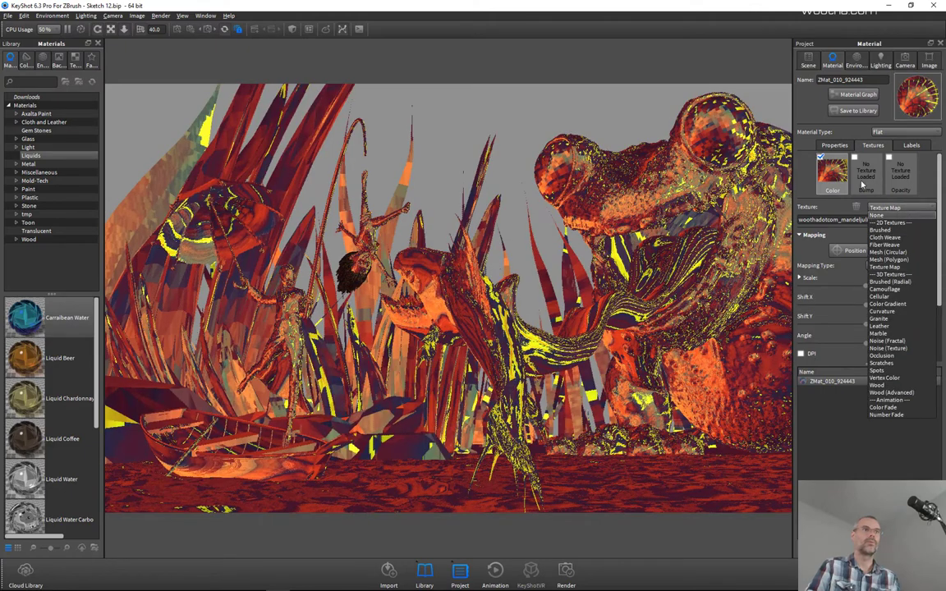
left_click(794, 184)
left_click(921, 267)
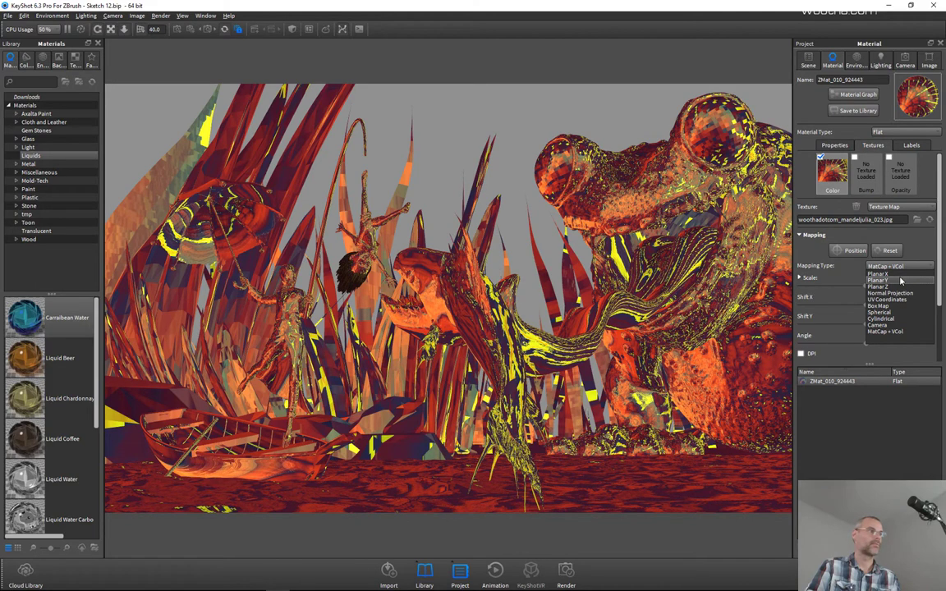
left_click(743, 5)
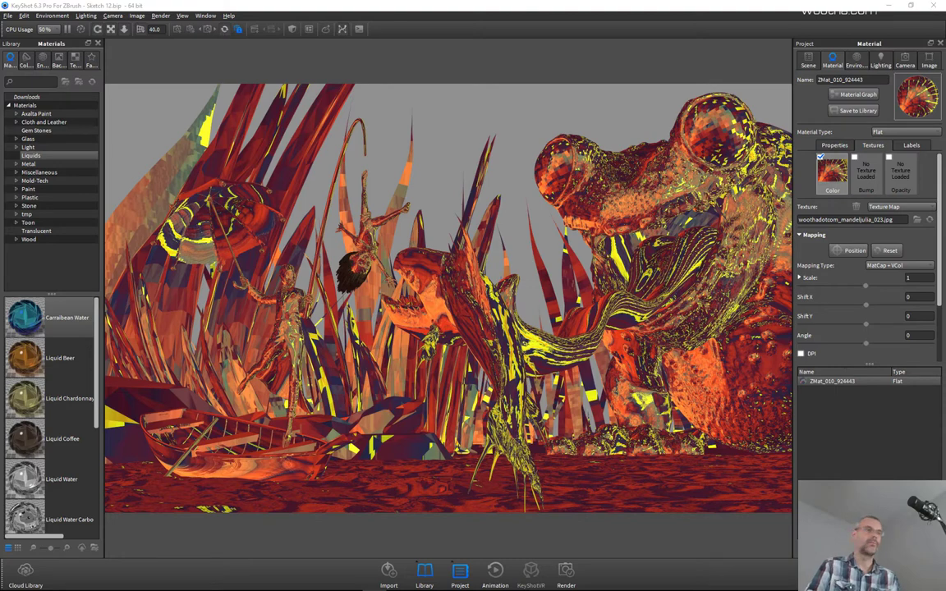
Rotate the color texture to an angle of 90 and add the render to the queue.
left_click(912, 335)
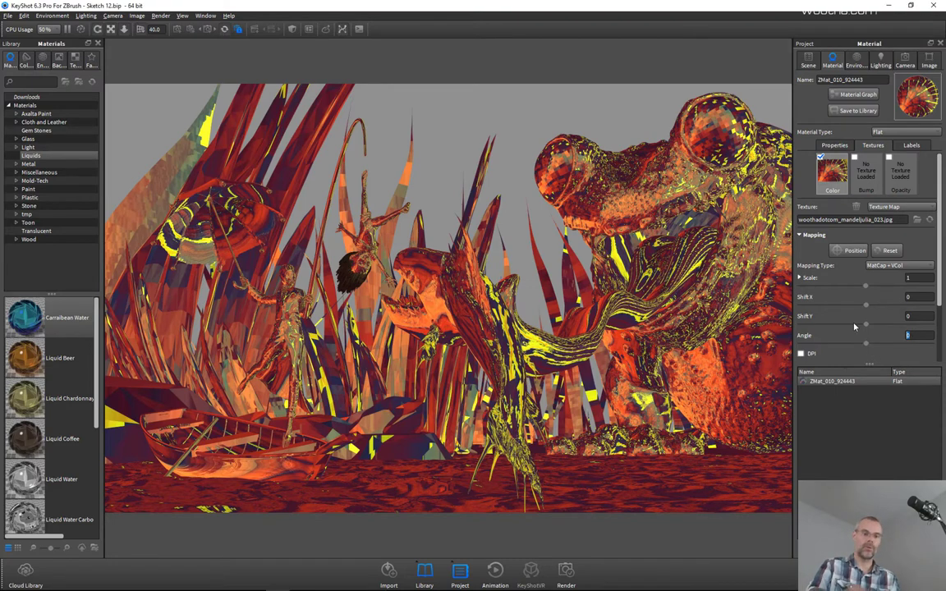
key("Return")
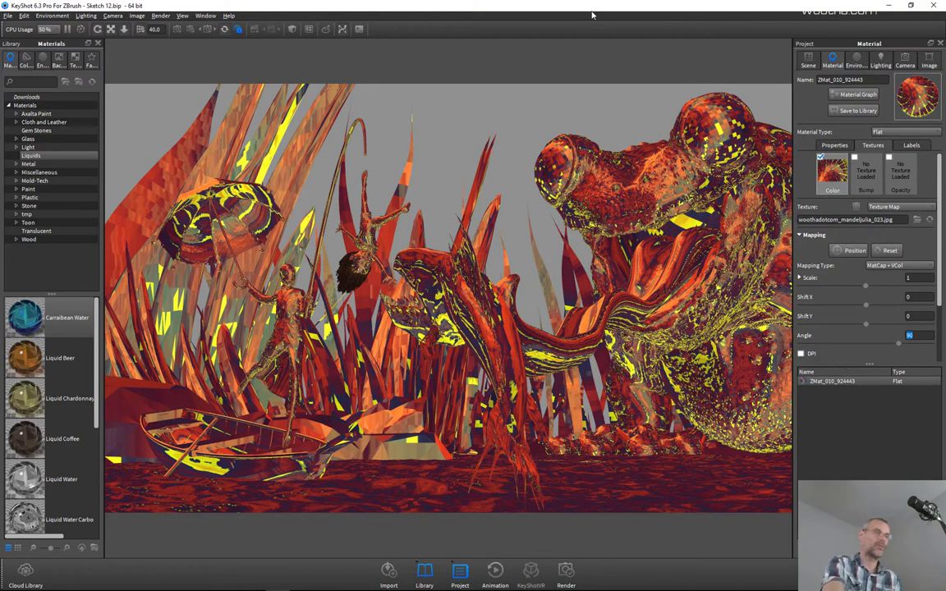
key("ctrl+u")
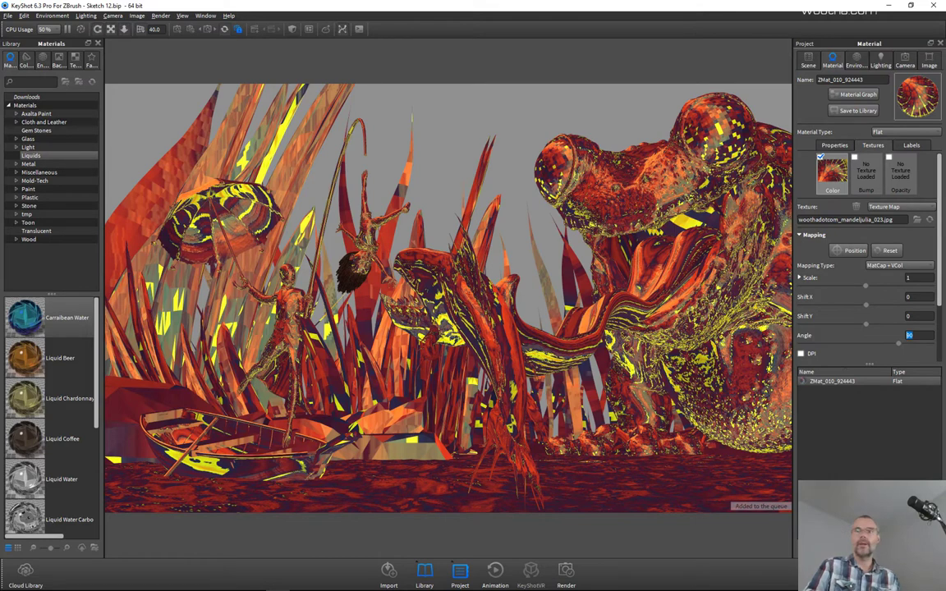
Try Box Map projection for the texture at scale 20, then about 17.96, shifted to about 0.06 in X and -1.38 in Y.
left_click(895, 207)
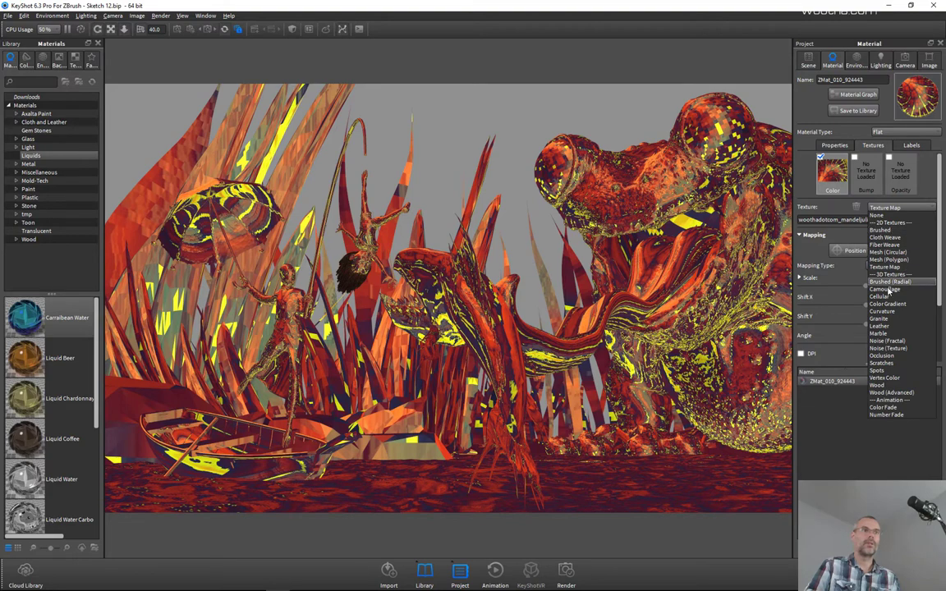
left_click(839, 214)
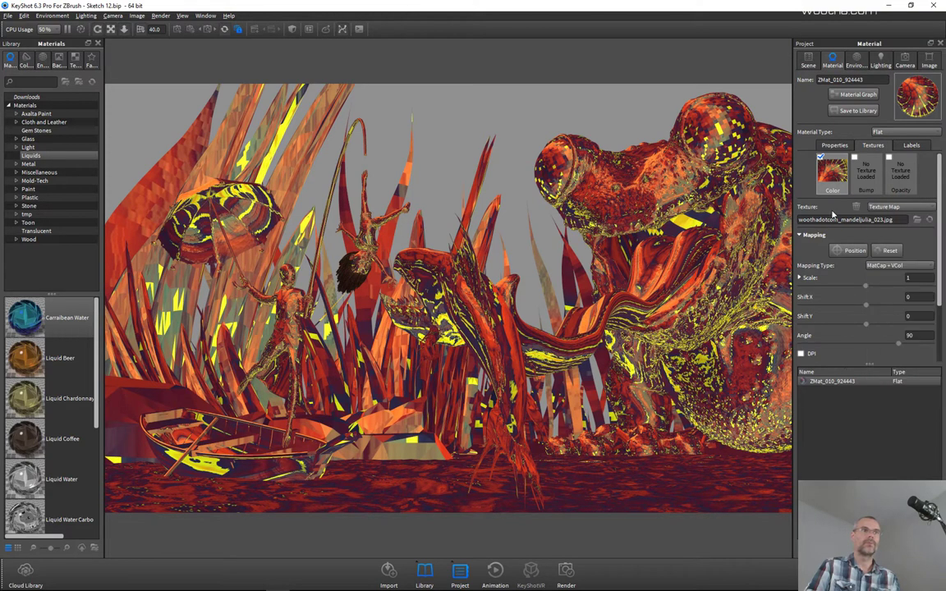
left_click(900, 266)
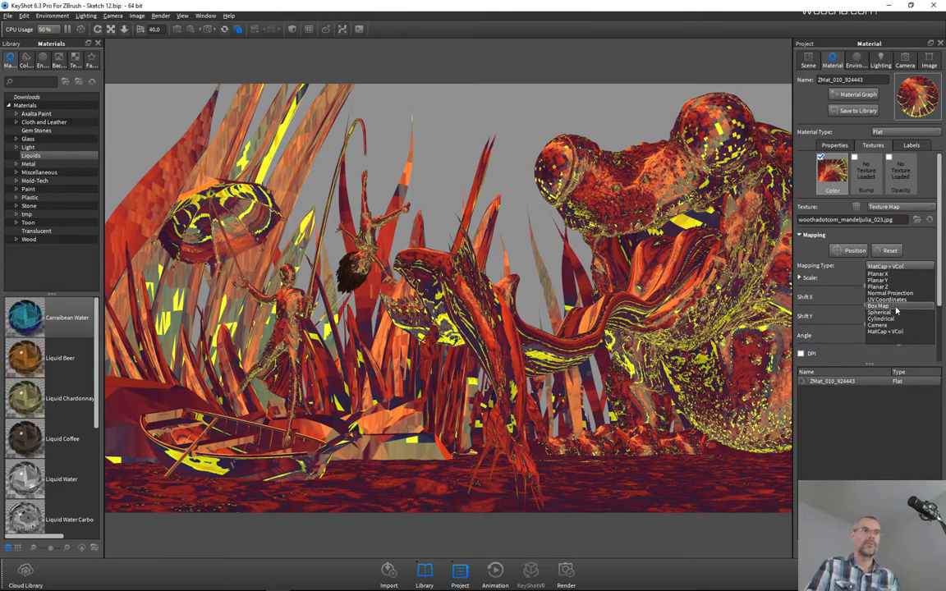
left_click(892, 305)
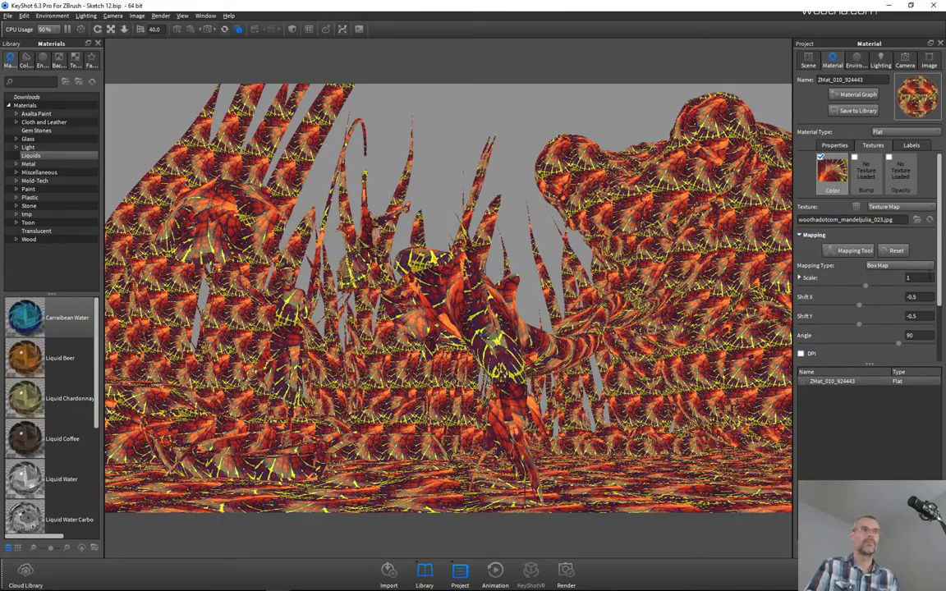
left_click_drag(915, 278, 863, 272)
type("2")
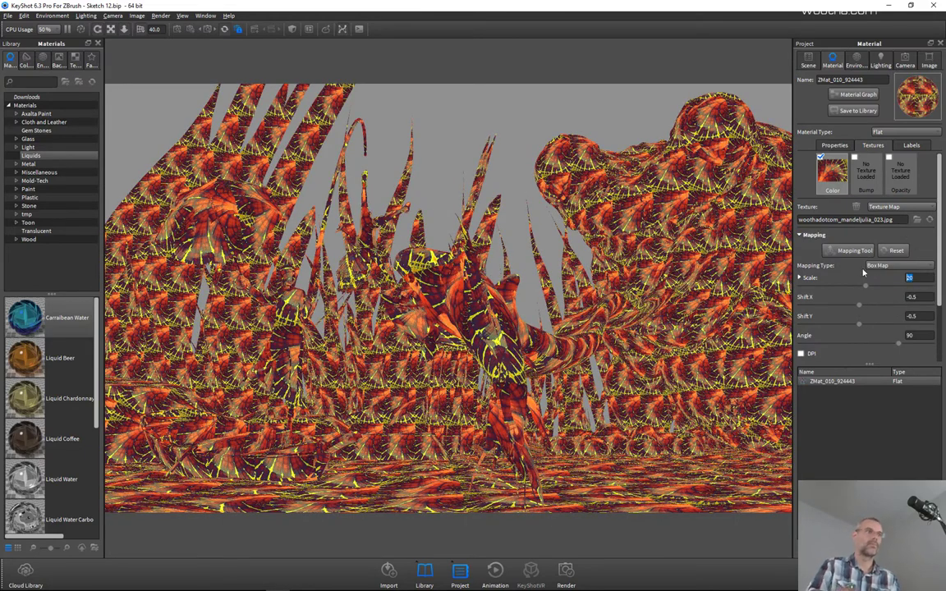
type("0")
key("Return")
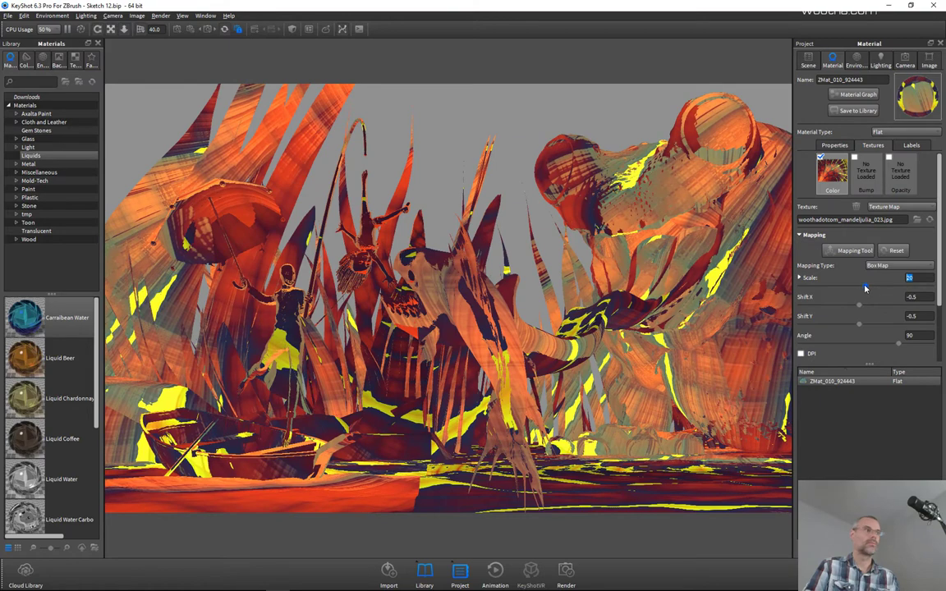
mouse_move(866, 286)
left_mouse_down()
mouse_move(836, 289)
mouse_move(866, 302)
left_mouse_up()
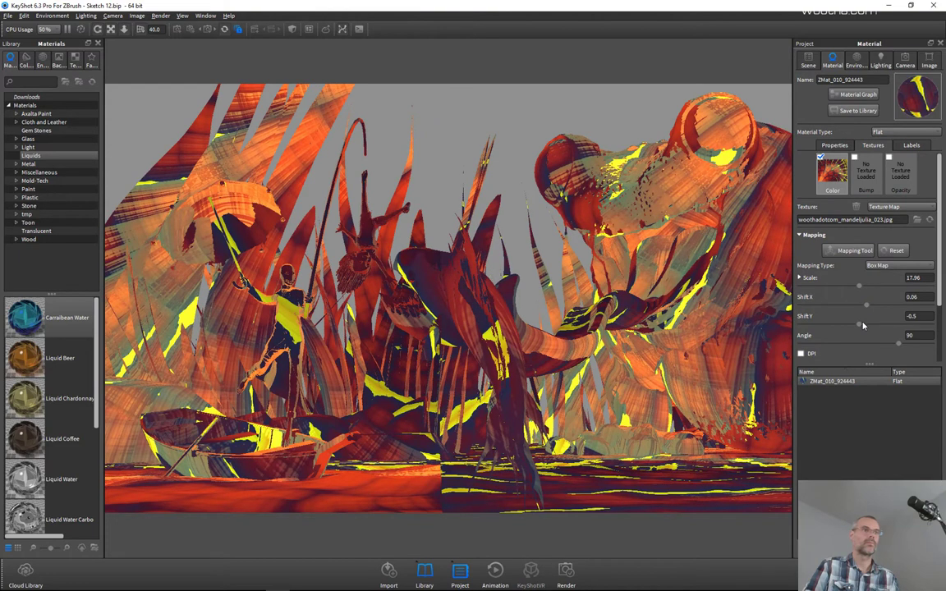
left_click_drag(862, 325, 849, 324)
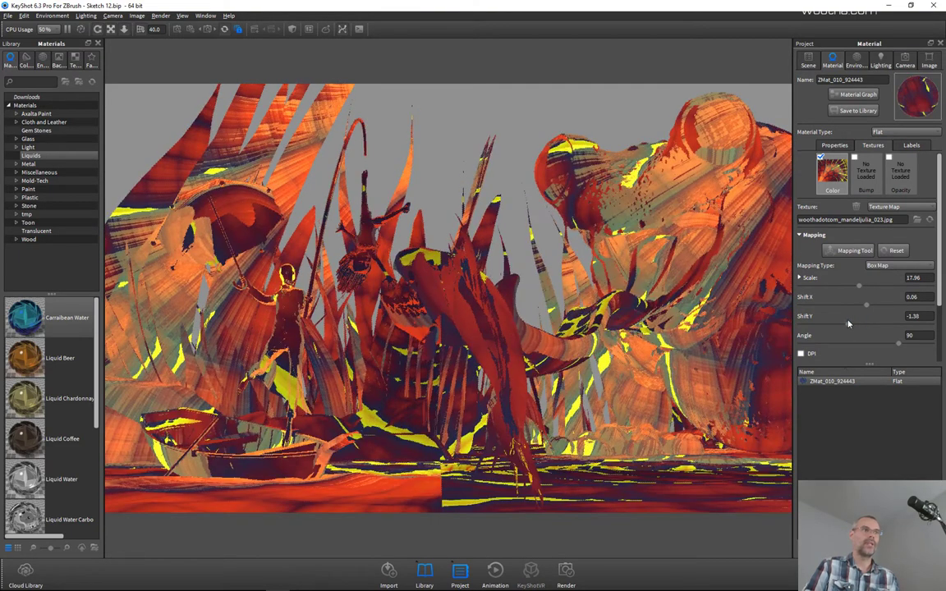
Compare Spherical and Cylindrical mapping on the texture and settle on Spherical.
left_click(896, 266)
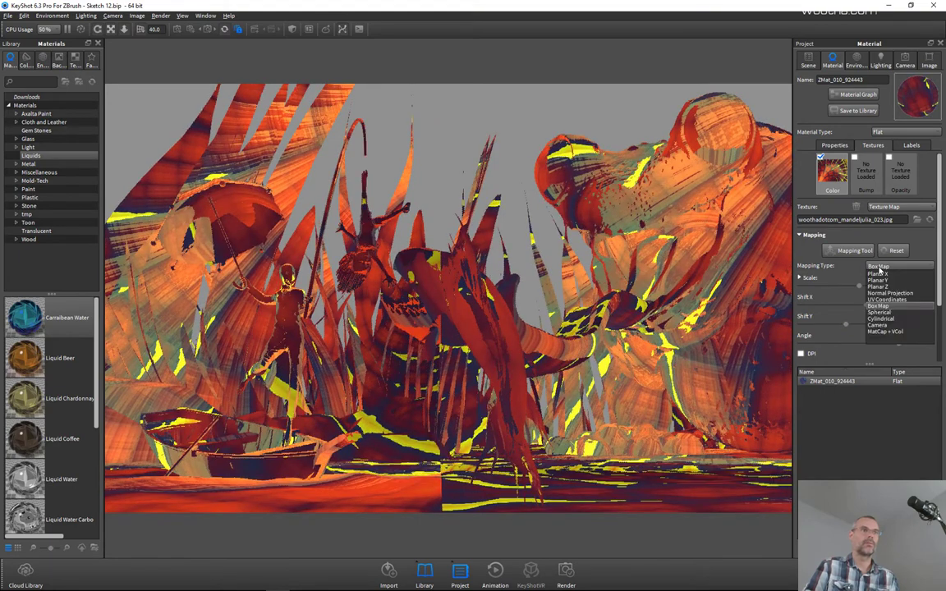
left_click(889, 313)
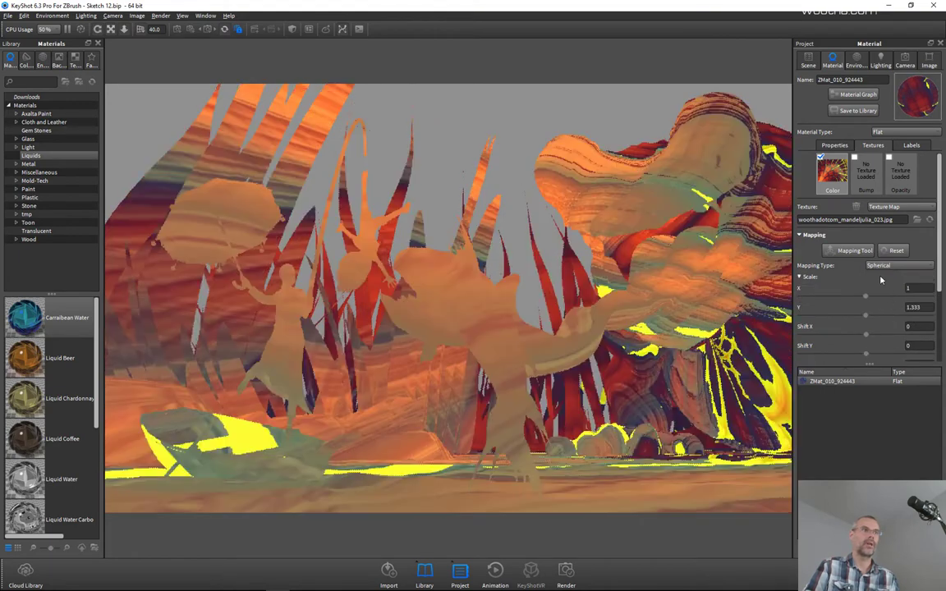
left_click(889, 268)
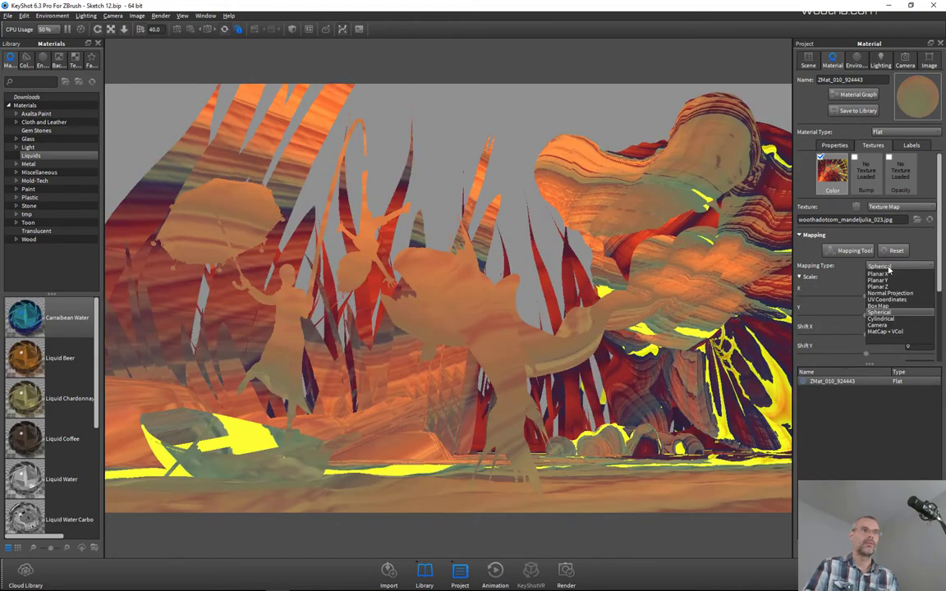
left_click(890, 320)
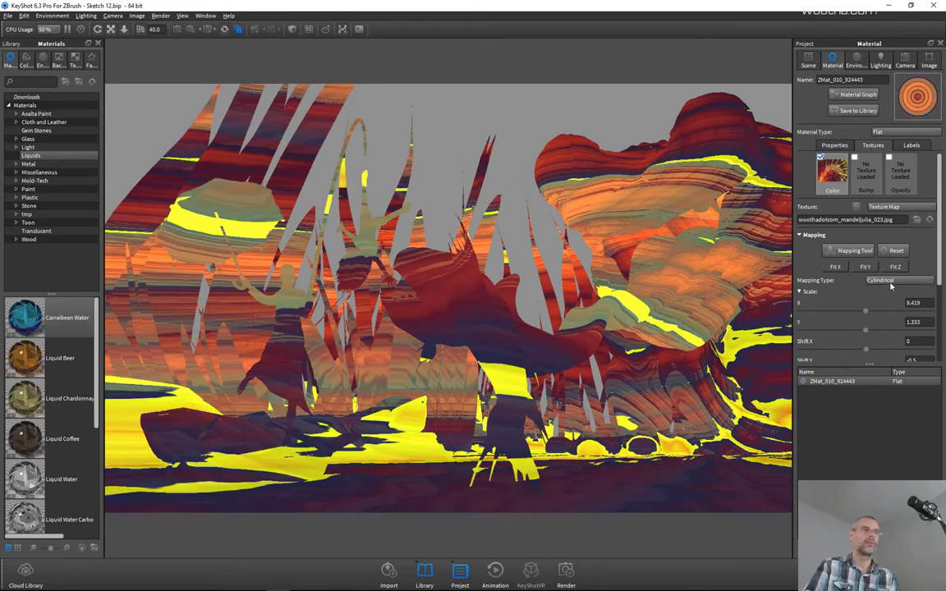
left_click(891, 280)
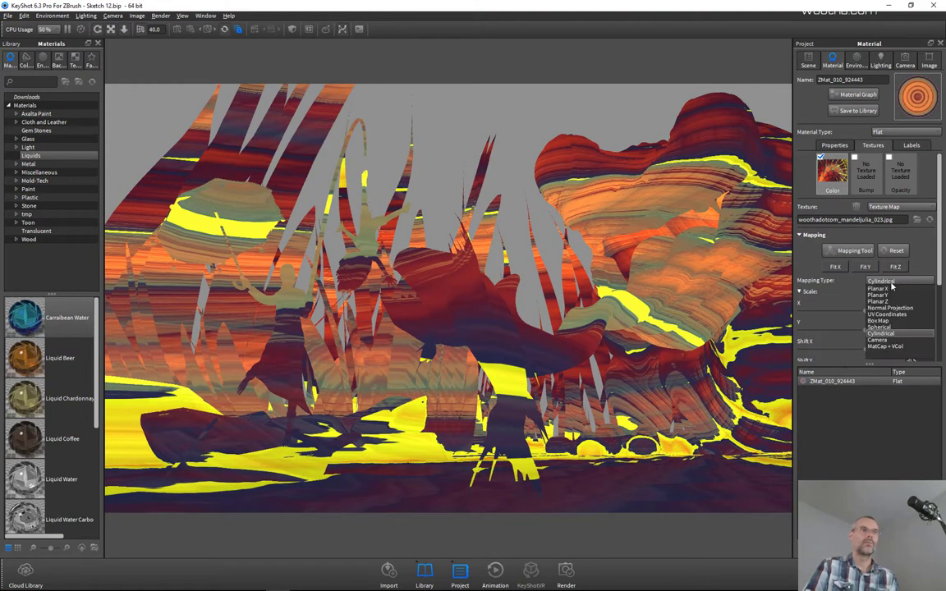
left_click(895, 328)
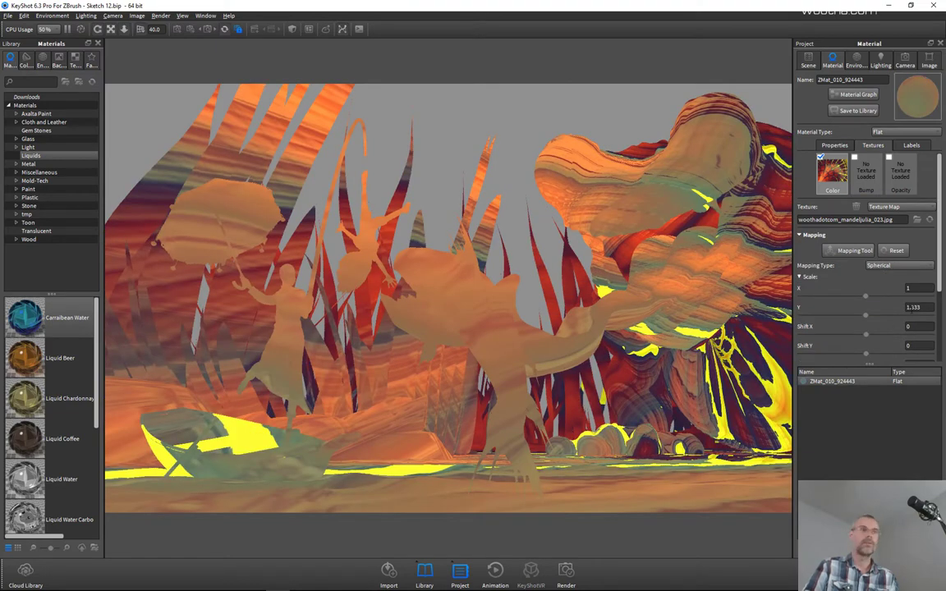
Shift the spherical texture to about -2.17 in X and -0.62 in Y and add the render to the queue.
left_click(810, 280)
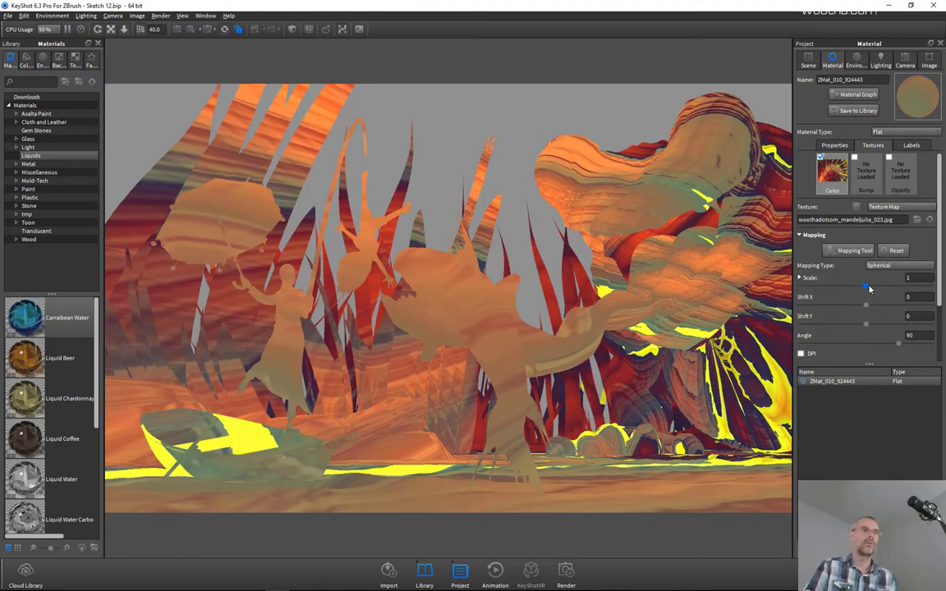
left_click_drag(839, 306, 860, 326)
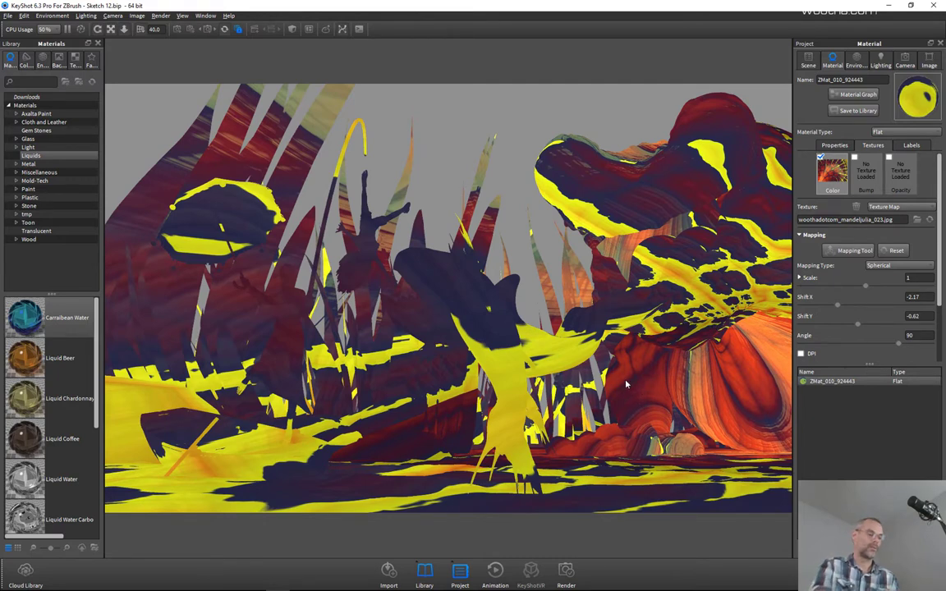
key("ctrl+u")
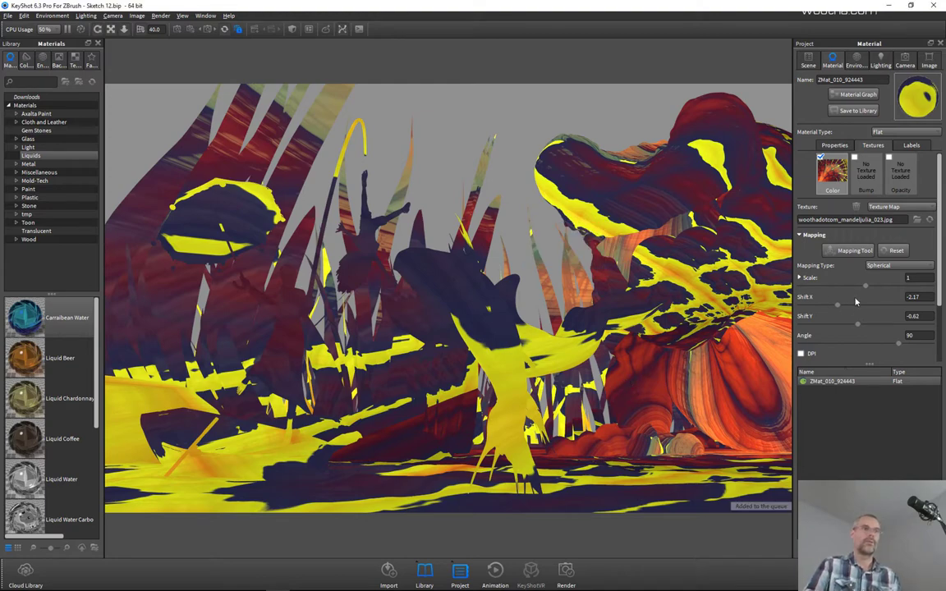
Set the spherical texture's angle to 0 and shift it to about -2.81 in X and 1.42 in Y.
left_click_drag(857, 327, 891, 326)
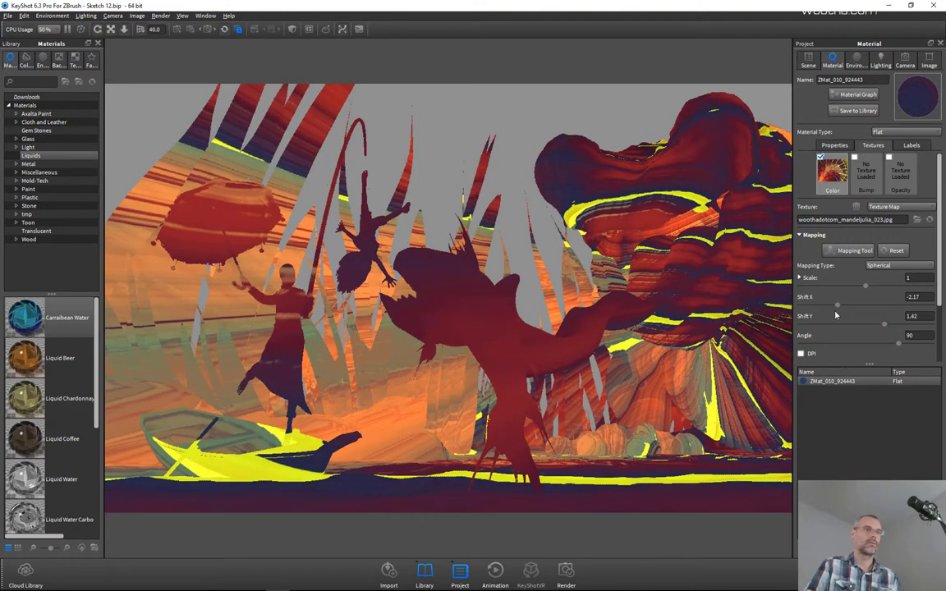
left_click_drag(837, 304, 816, 306)
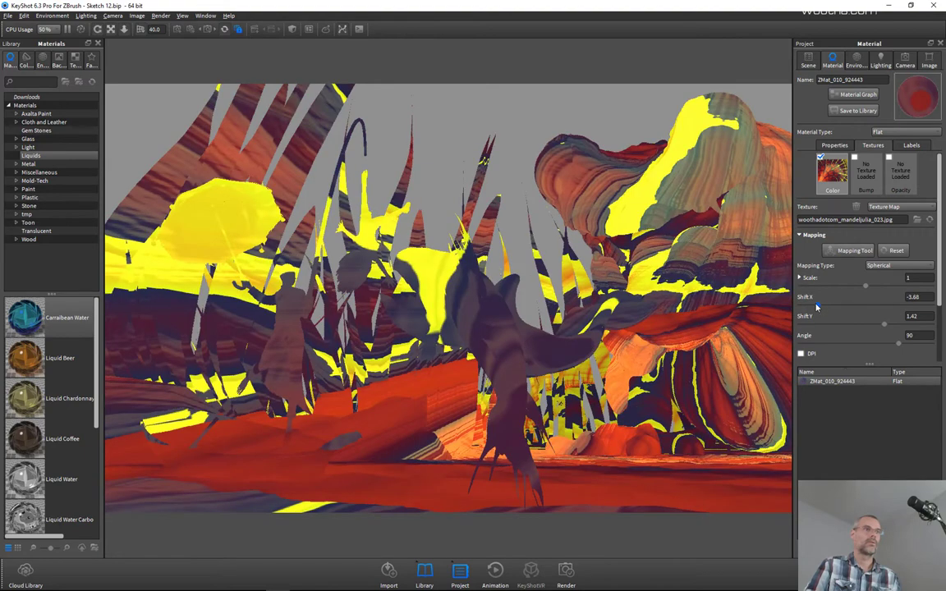
scroll(907, 317, "down", 2)
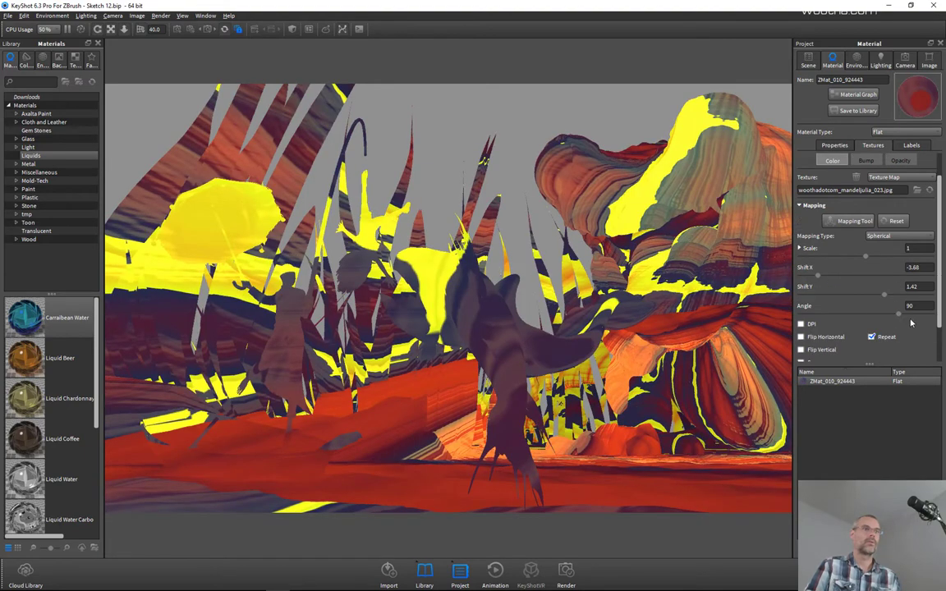
left_click_drag(921, 305, 877, 309)
type("0")
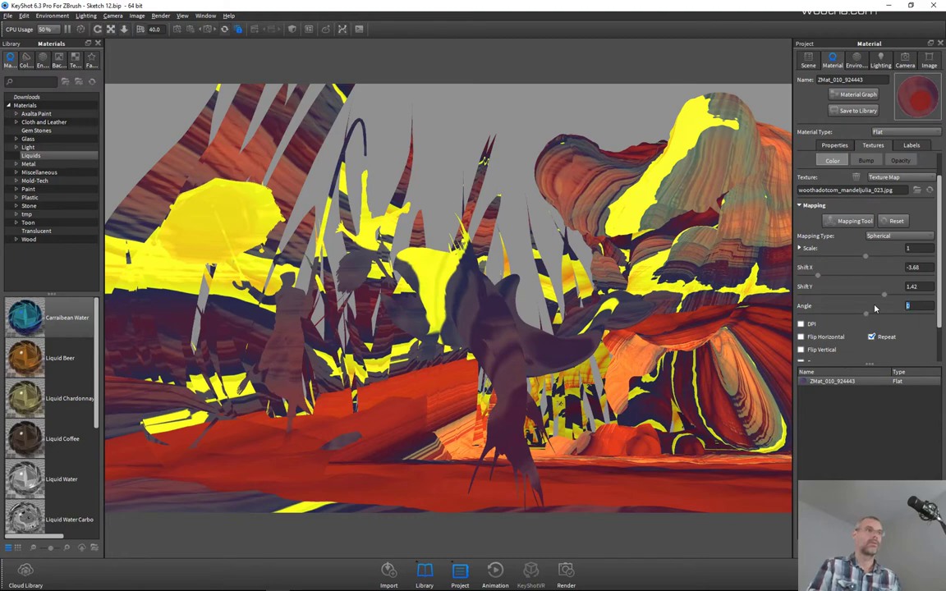
key("Return")
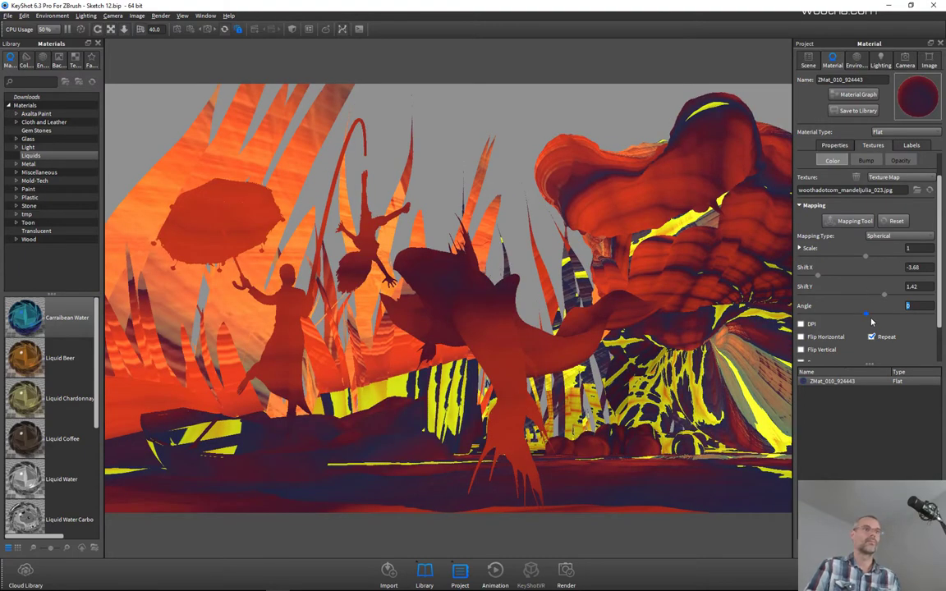
left_click_drag(866, 316, 870, 317)
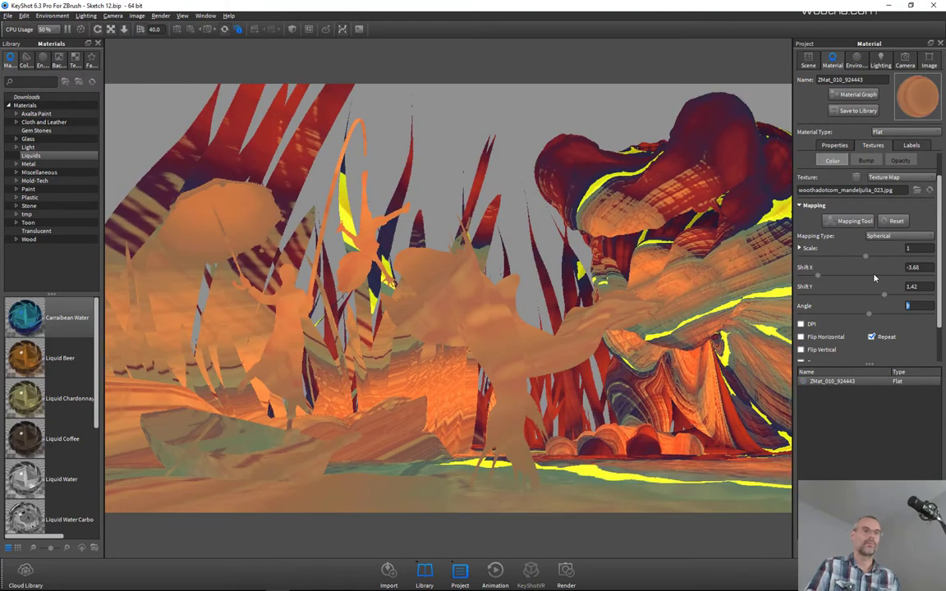
type("0")
key("Return")
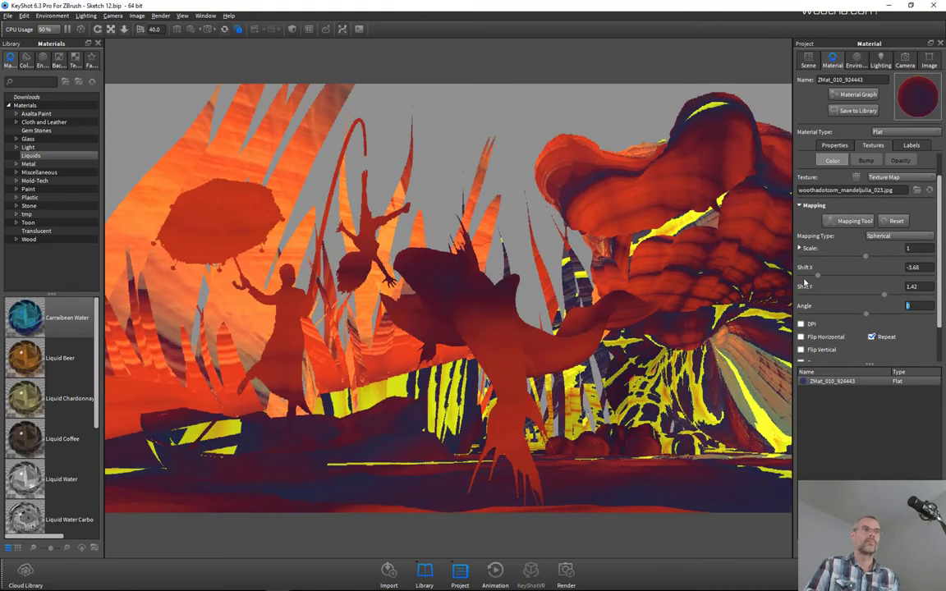
left_click_drag(818, 279, 831, 278)
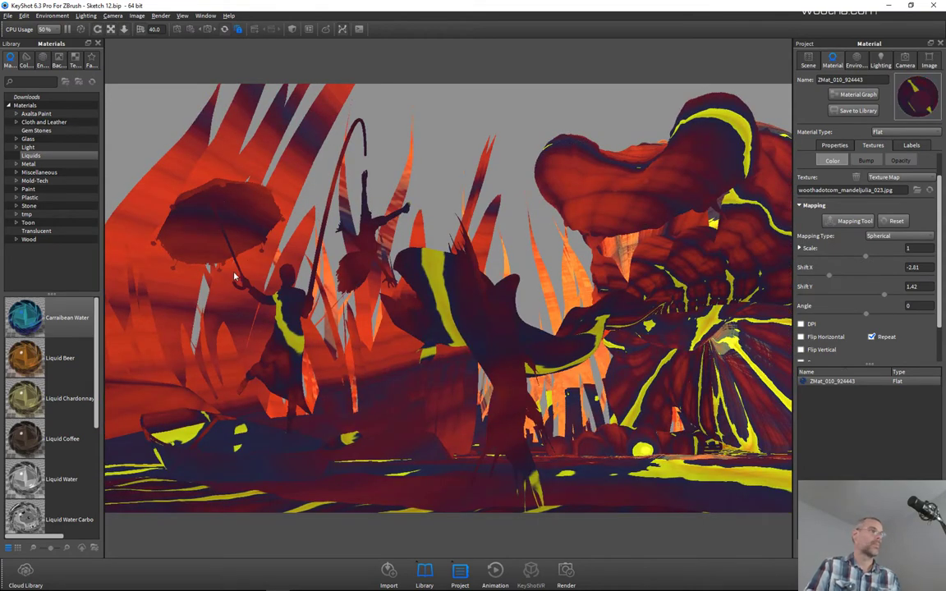
Change the texture's mapping type to Box Map and set its scale to 20.
left_click(891, 237)
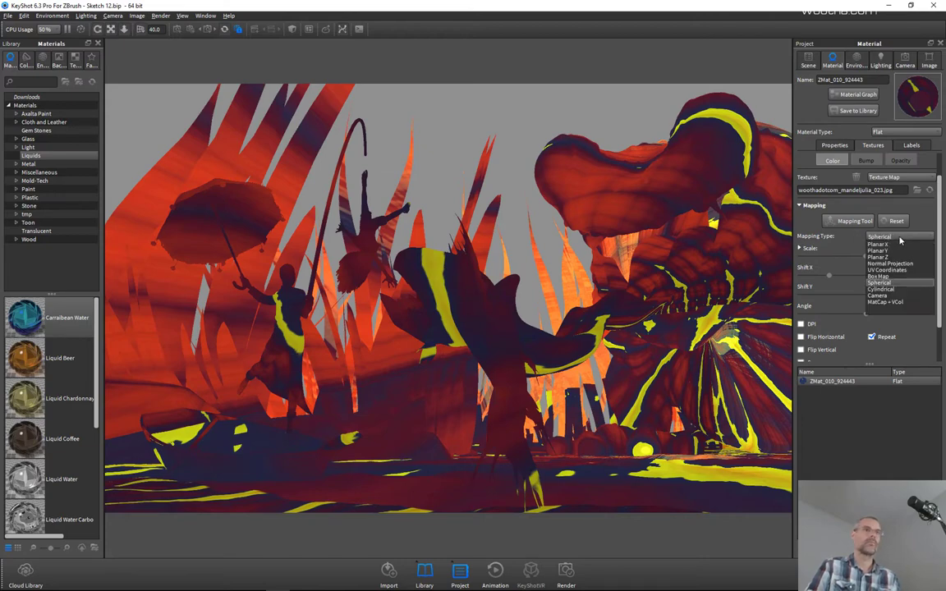
left_click(880, 276)
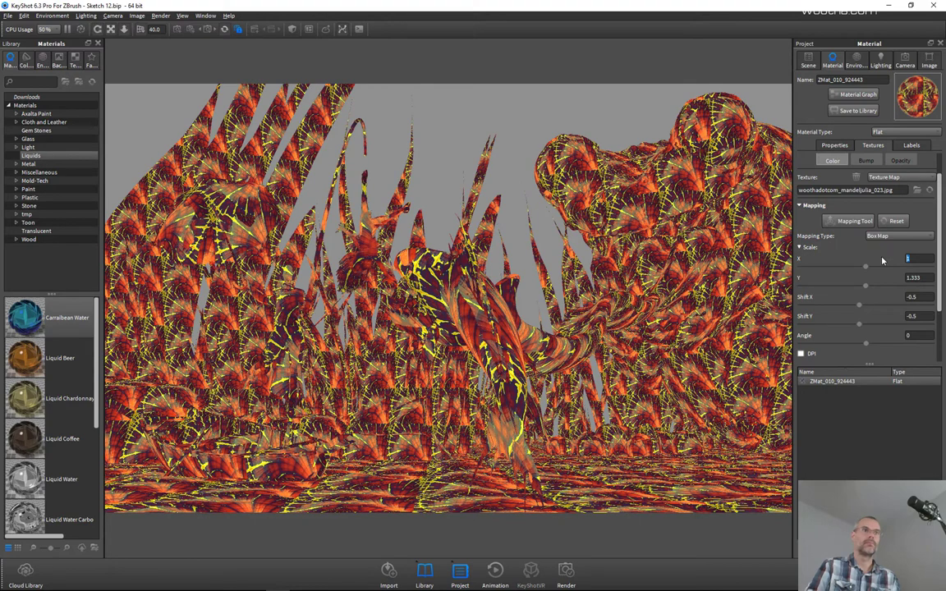
left_click(811, 248)
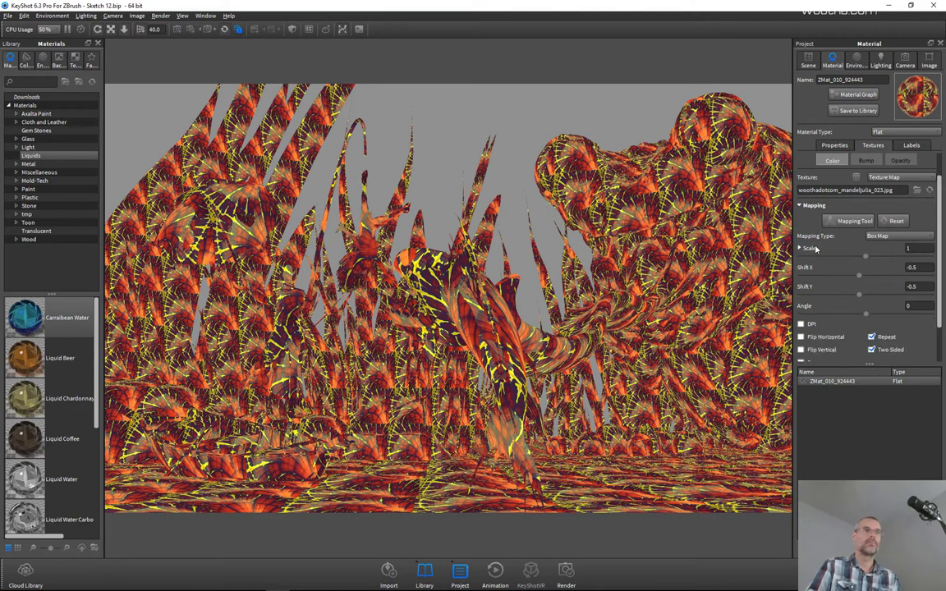
left_click(926, 248)
type("20")
key("Return")
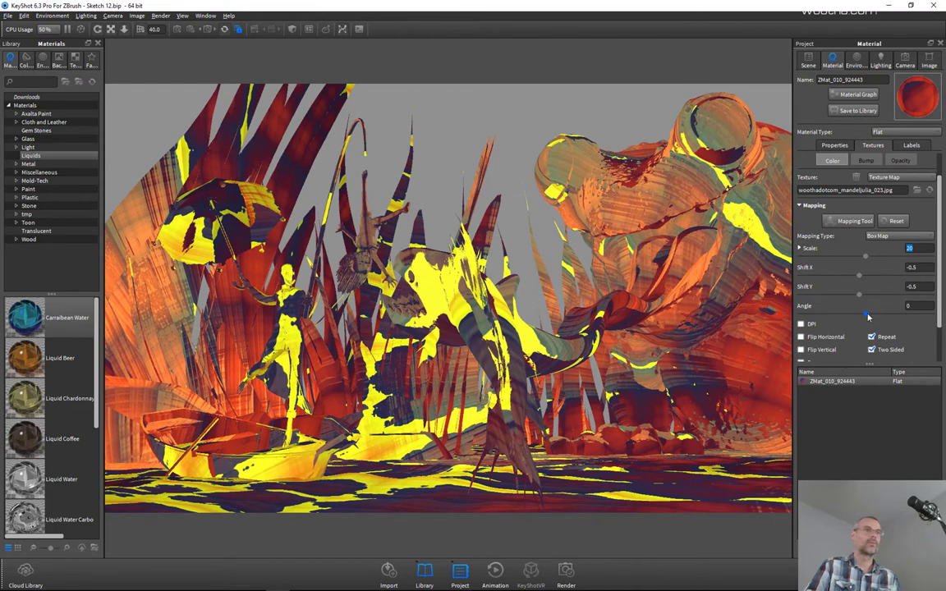
Rotate the box-mapped texture to an angle of about 18.36 and add the render to the queue.
left_click_drag(869, 313, 862, 317)
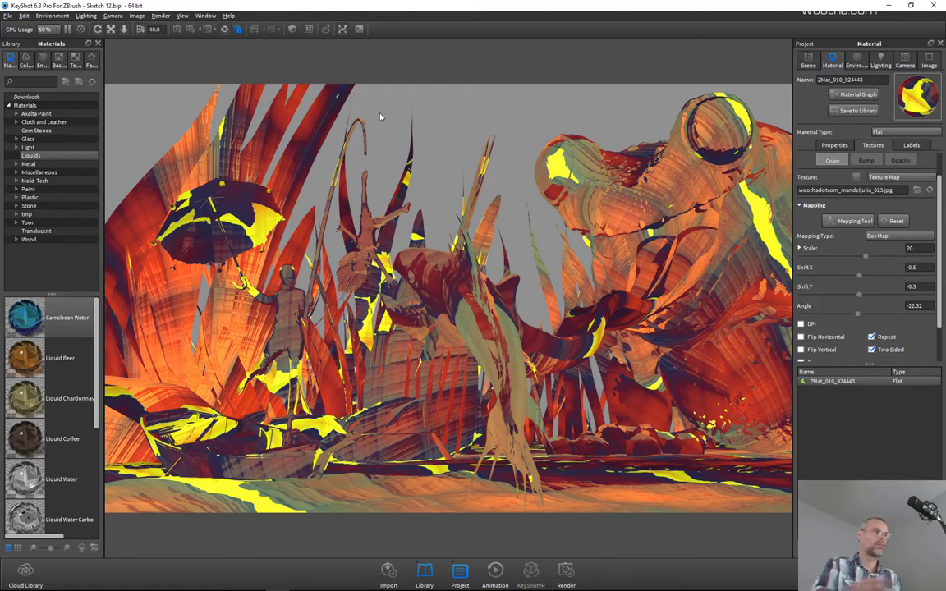
mouse_move(860, 317)
left_mouse_down()
mouse_move(840, 317)
mouse_move(876, 316)
left_mouse_up()
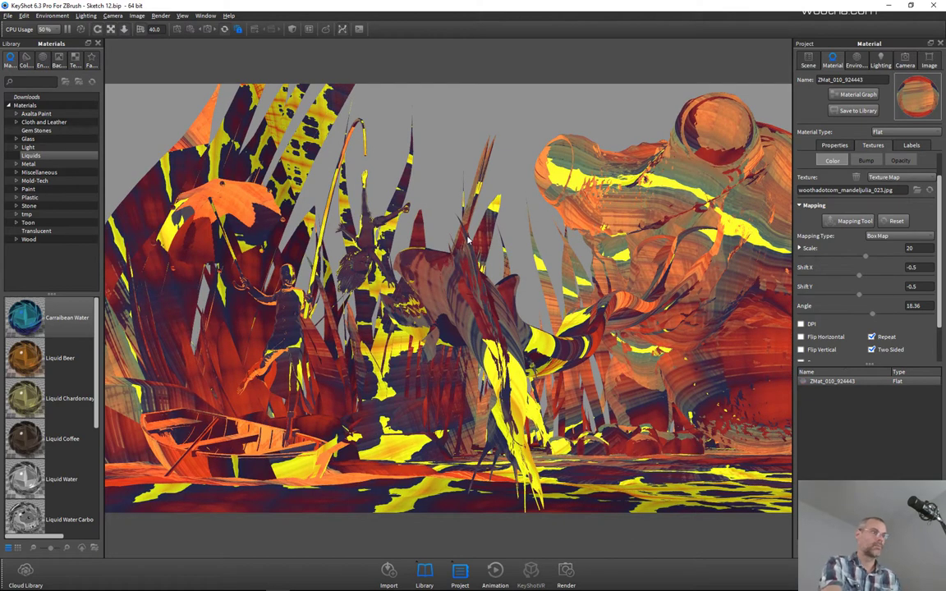
key("ctrl+u")
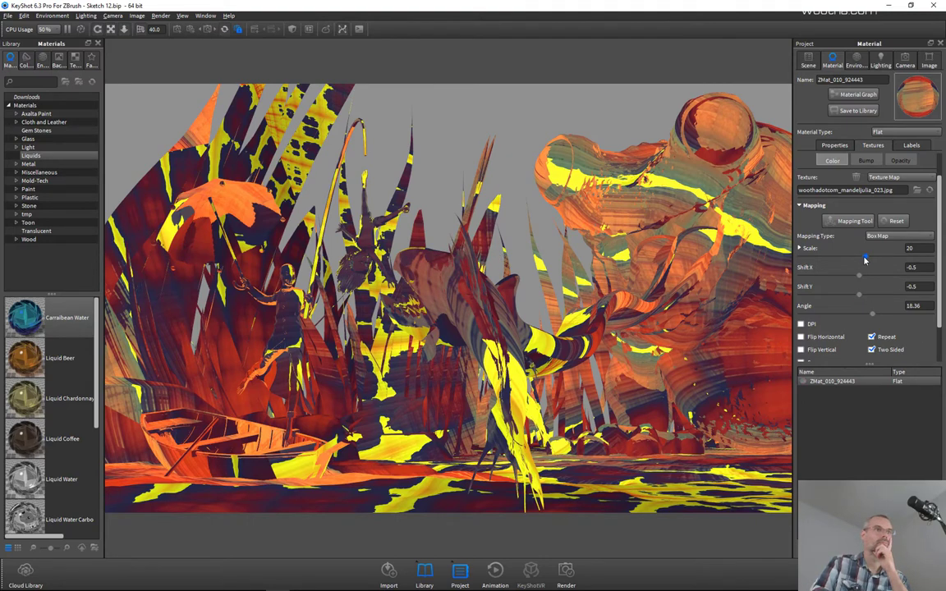
Adjust the texture to scale about 14.64, Shift X 3.79, Shift Y -2.21 and angle 14.4, and add this render to the queue.
left_click_drag(865, 258, 902, 280)
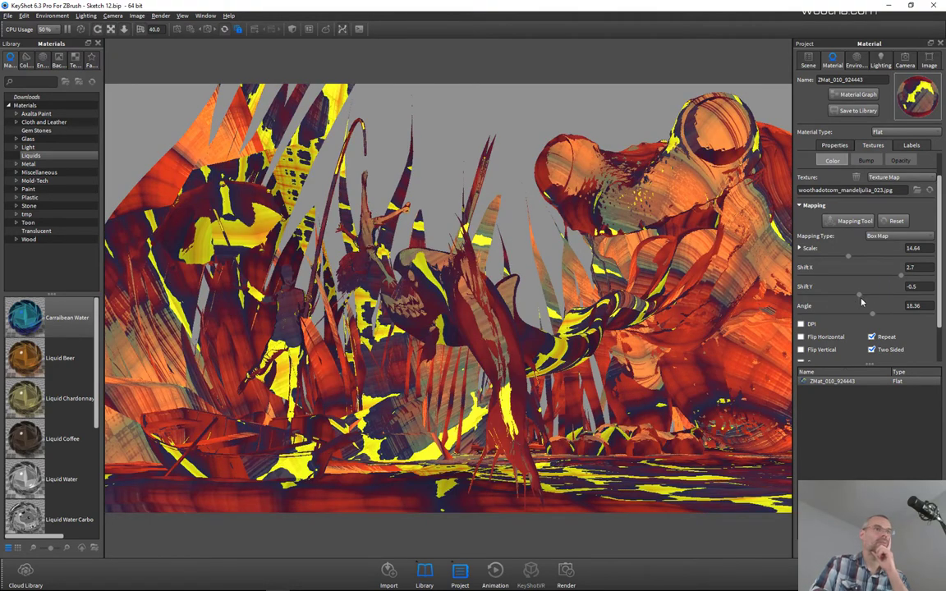
left_click_drag(860, 295, 831, 298)
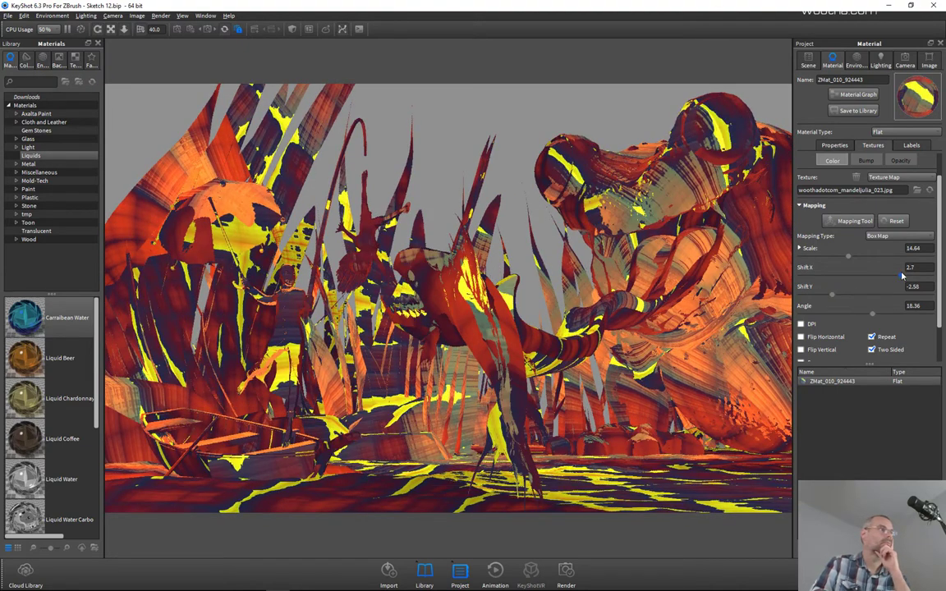
left_click_drag(902, 277, 899, 279)
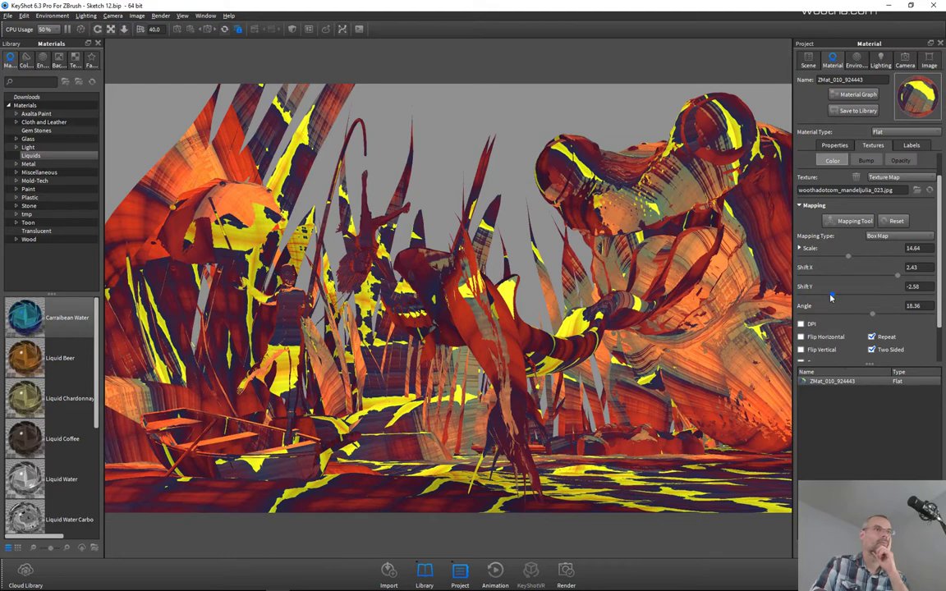
left_click_drag(831, 297, 871, 318)
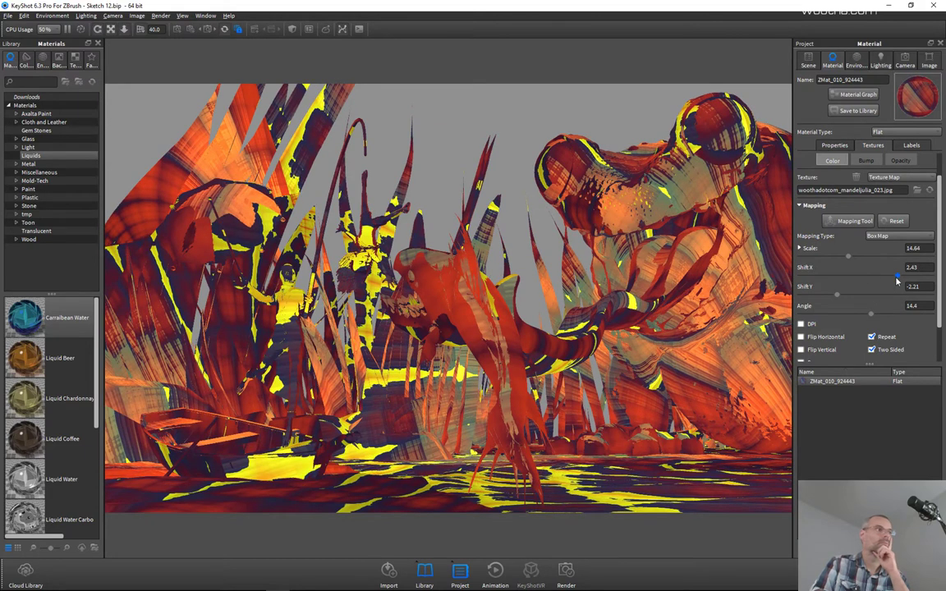
left_click_drag(898, 281, 916, 280)
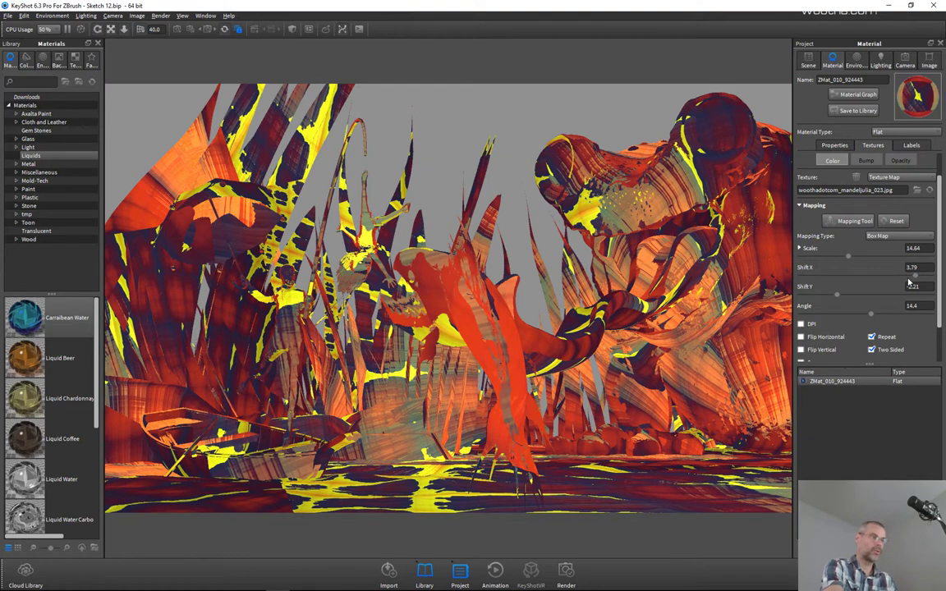
key("ctrl+u")
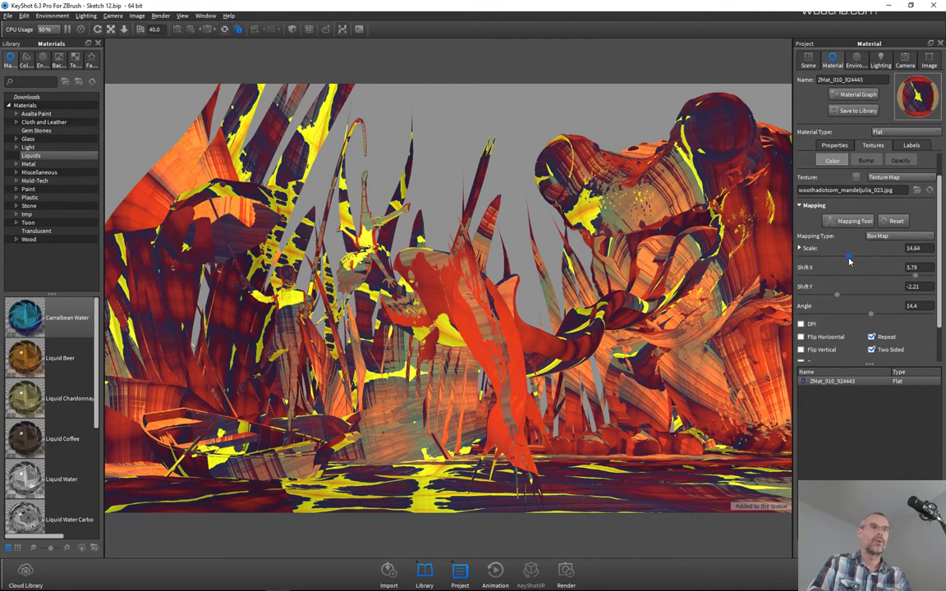
Reduce the texture scale to about 13.12, shift it to about 0.85 in X and -1.6 in Y, and queue the render.
left_click_drag(850, 261, 845, 294)
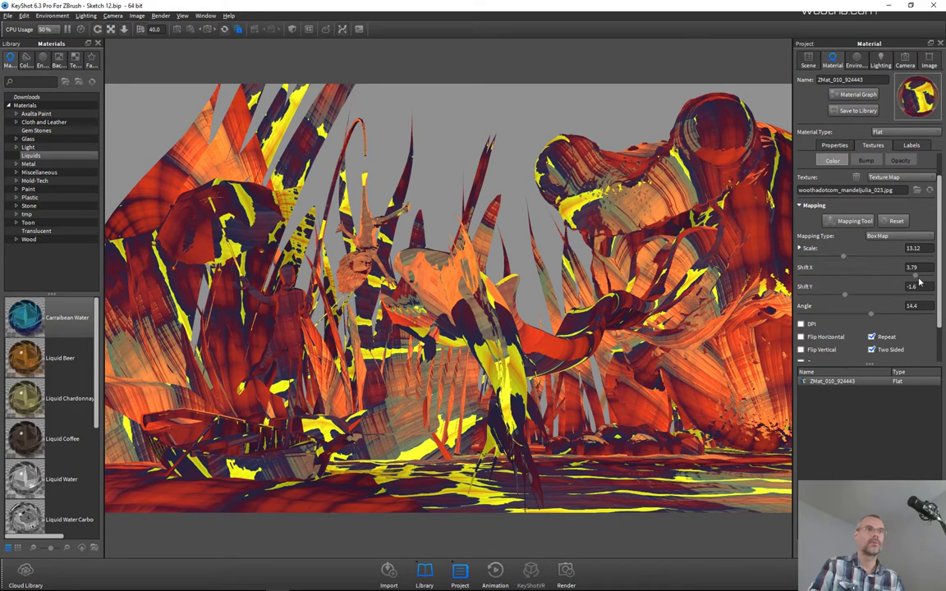
left_click_drag(916, 278, 876, 279)
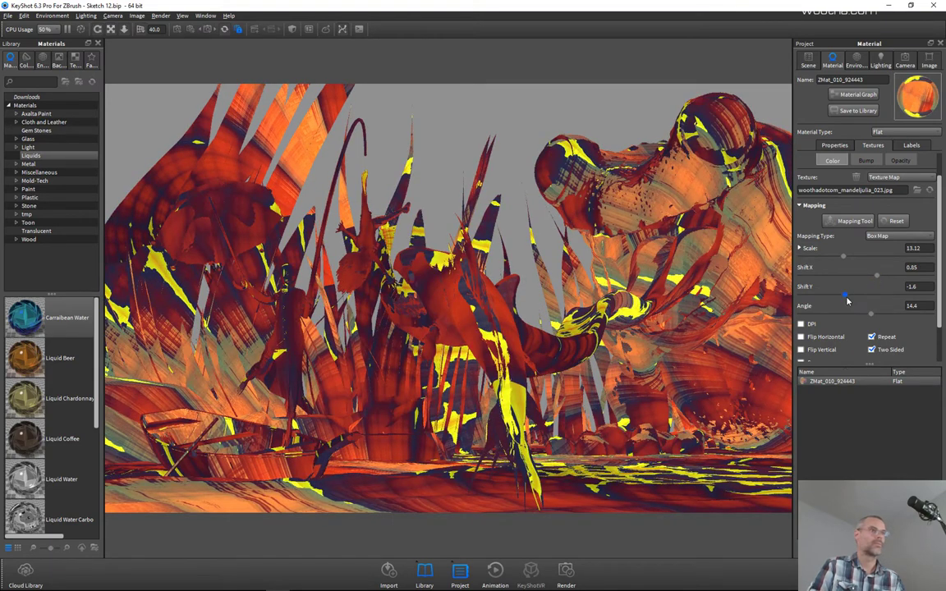
key("ctrl+u")
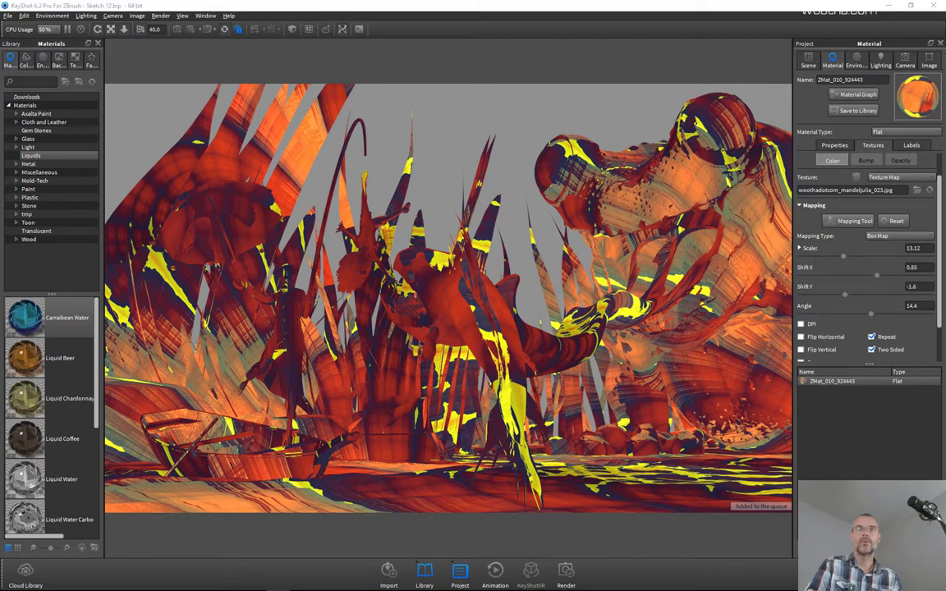
Apply woothadotcom_mandeljulia_027.jpg to the scene's flat material as its color texture.
left_click_drag(831, 381, 747, 365)
left_click(767, 397)
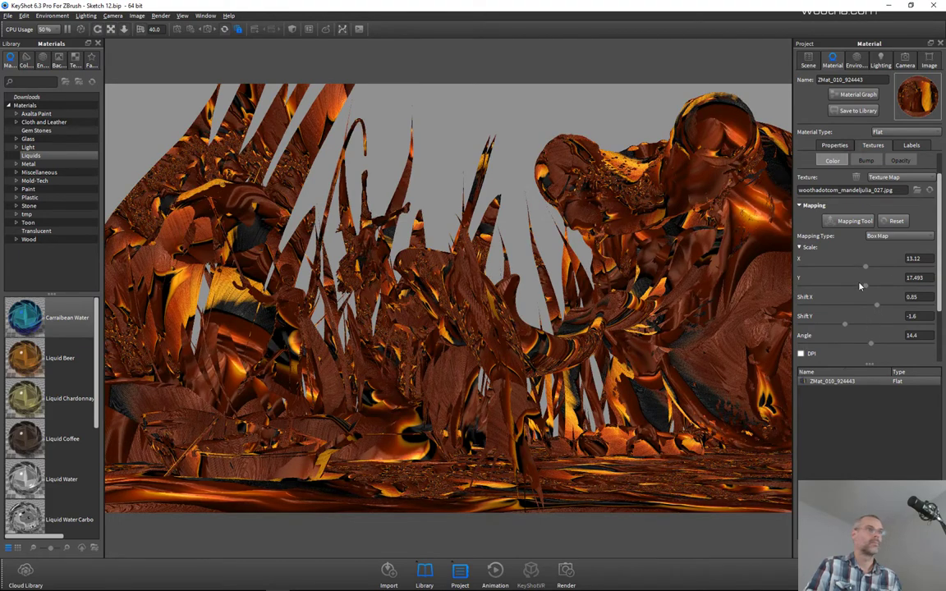
left_click(801, 247)
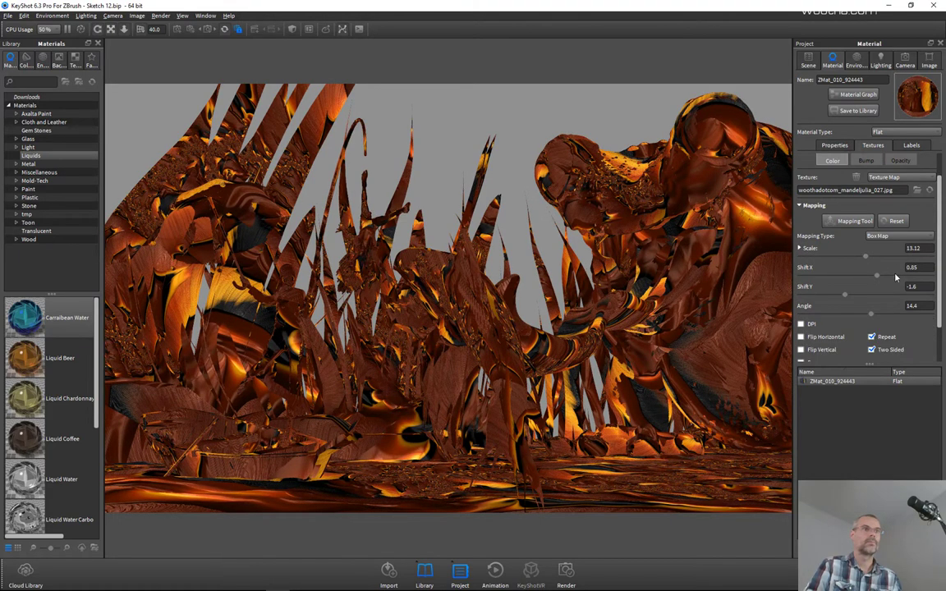
Shift the mandeljulia_027 texture to about -2.77 in X and 4.4 in Y, rotate it to about 141.84, and queue the render.
left_click_drag(877, 274, 838, 275)
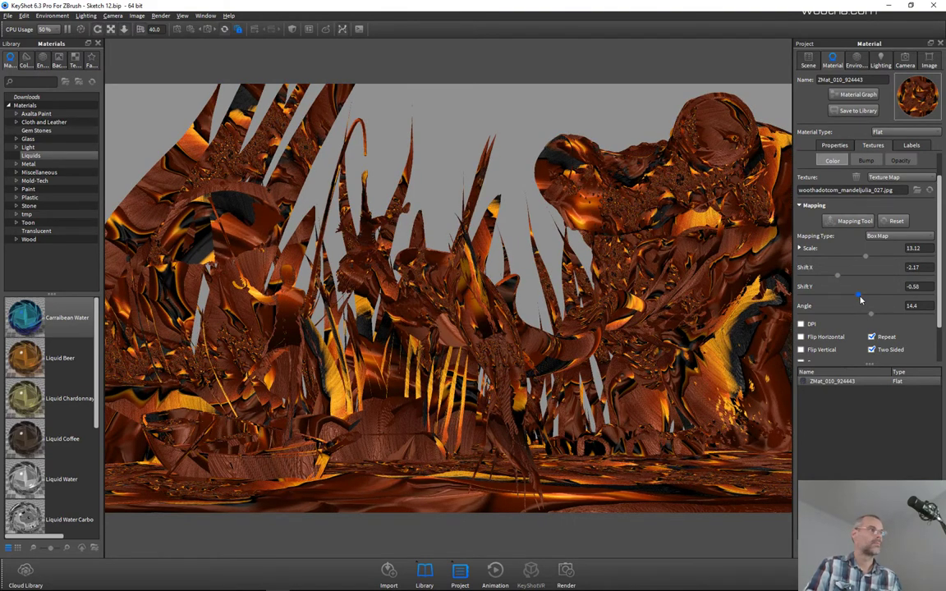
left_click_drag(845, 294, 821, 296)
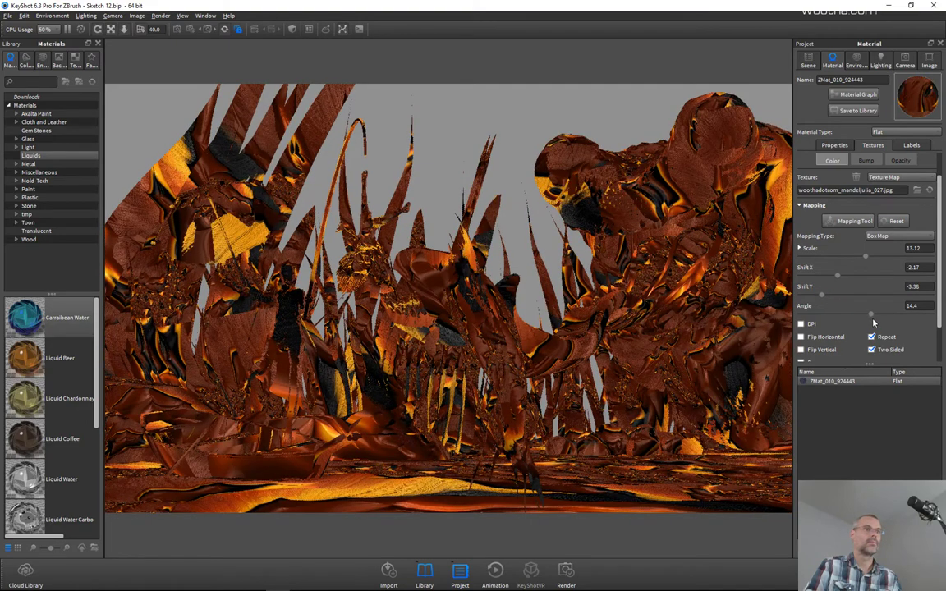
left_click_drag(871, 315, 825, 319)
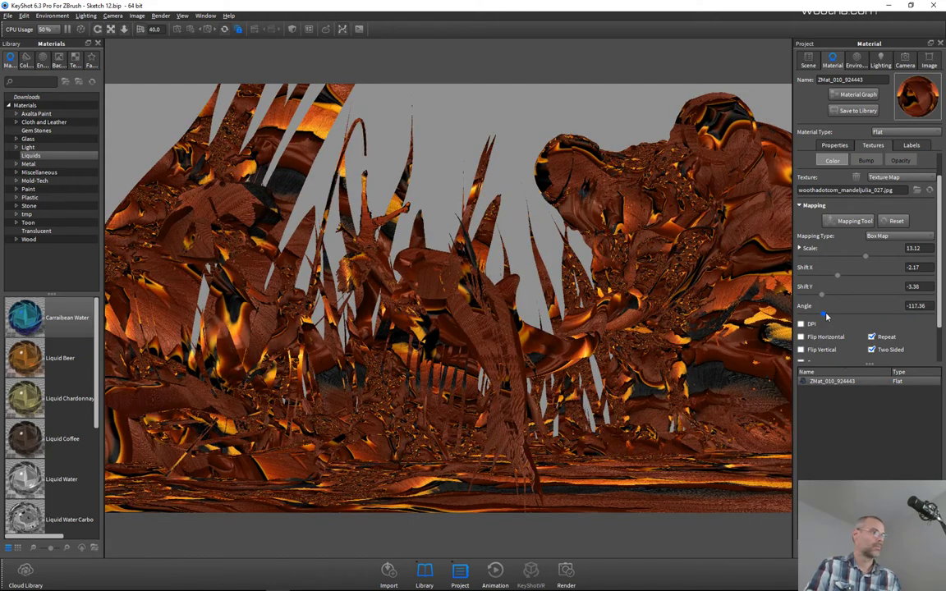
left_click_drag(825, 316, 917, 296)
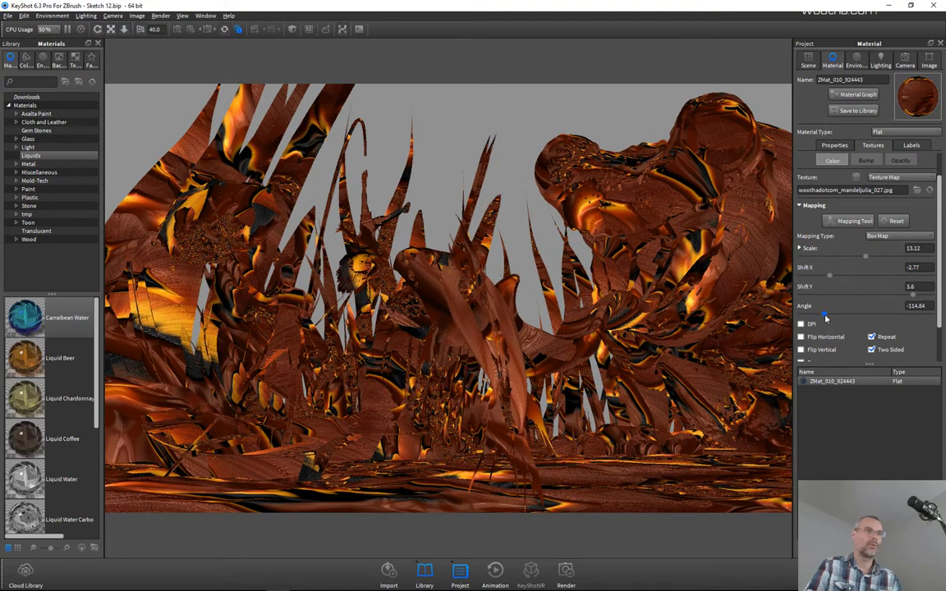
left_click_drag(825, 315, 810, 318)
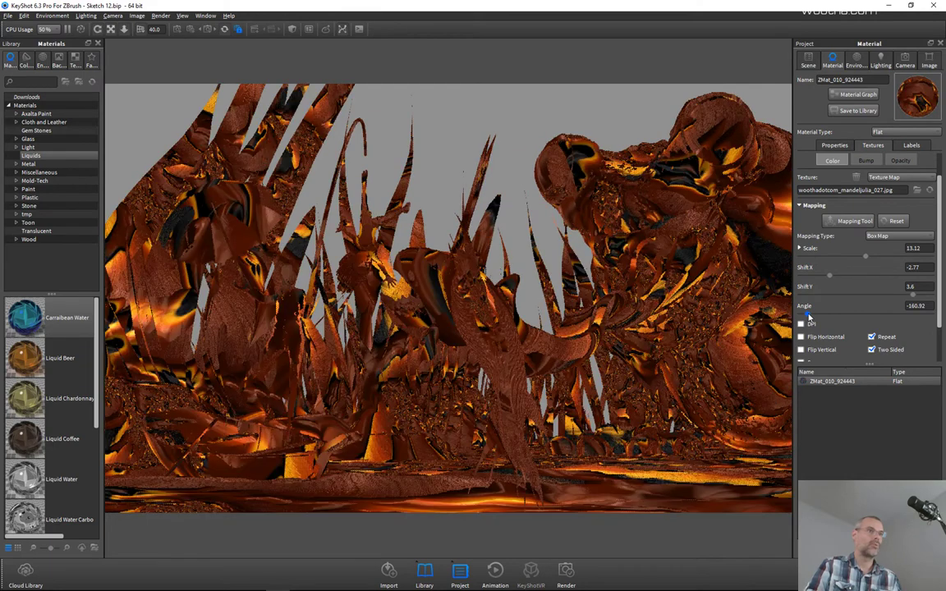
left_click_drag(809, 317, 921, 297)
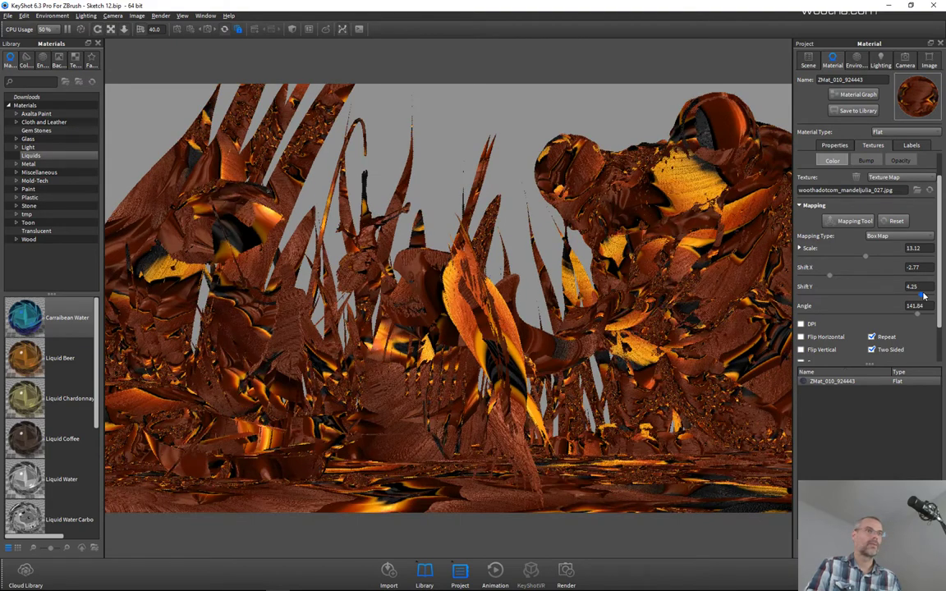
left_click_drag(924, 295, 942, 295)
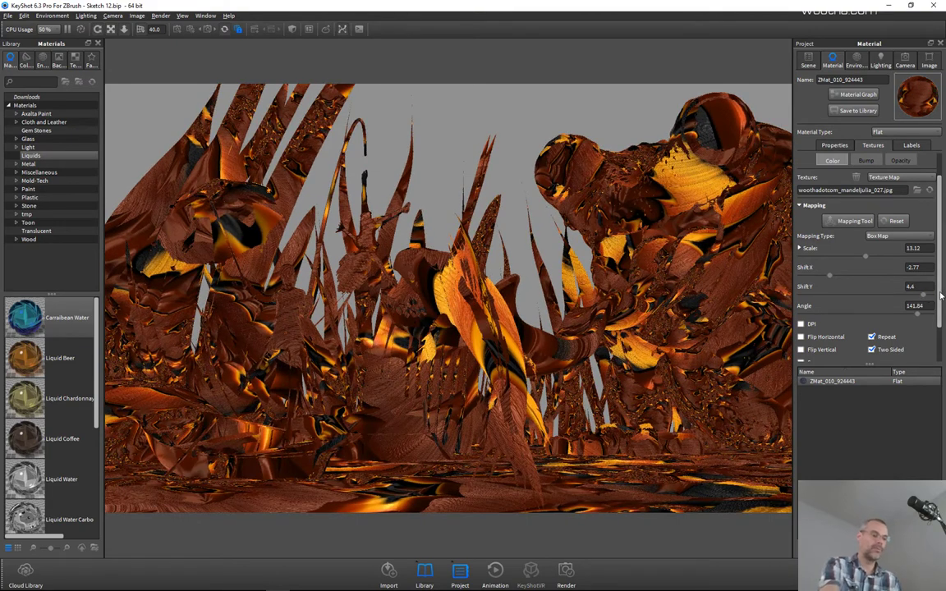
key("ctrl+u")
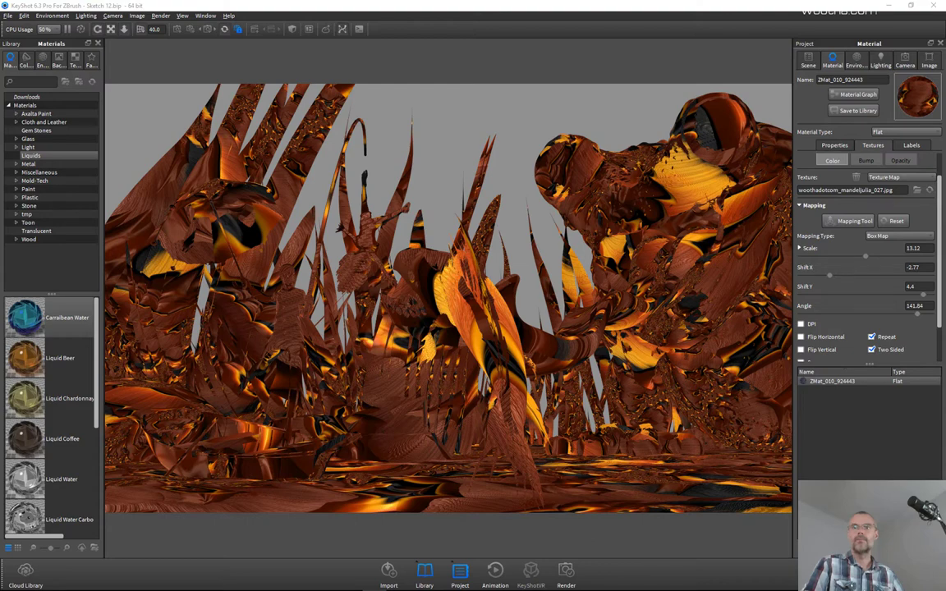
Replace the color texture with woothadotcom_mandeljulia_006.jpg and add the render to the queue.
left_click_drag(945, 485, 731, 388)
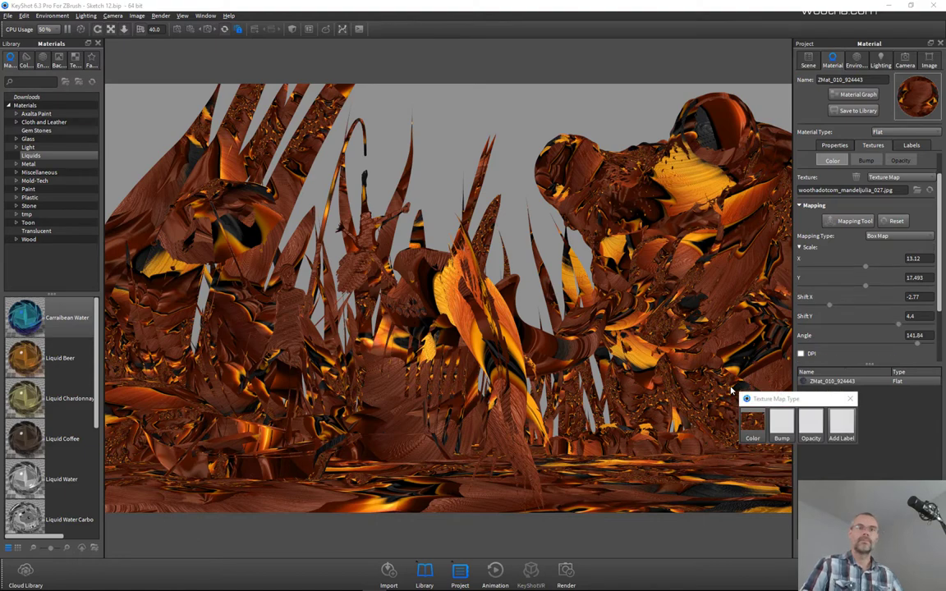
left_click(748, 433)
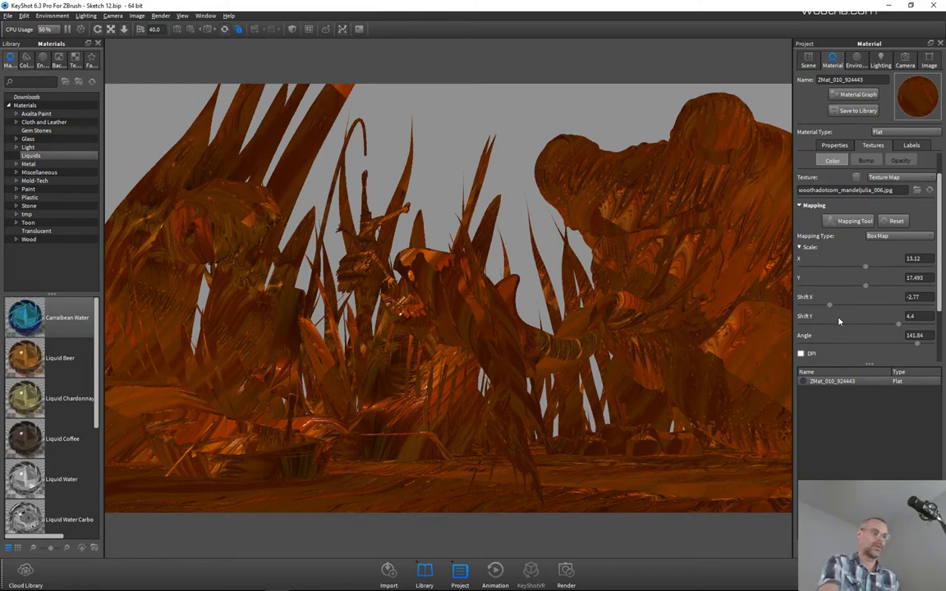
key("ctrl+u")
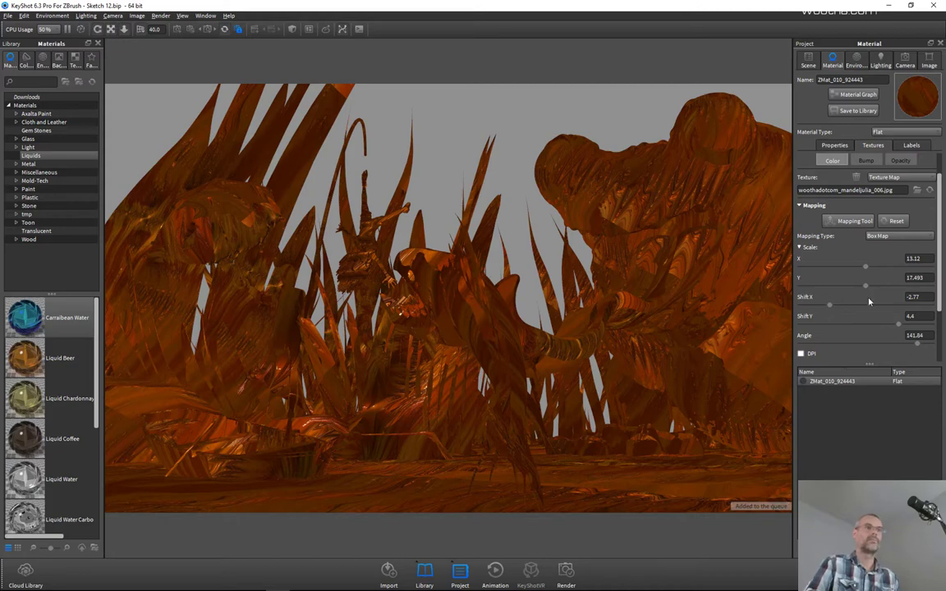
Set the mandeljulia_006 texture's angle to about -23.76 and Shift Y to about -2.816, and add this variation to the render queue.
left_click(811, 249)
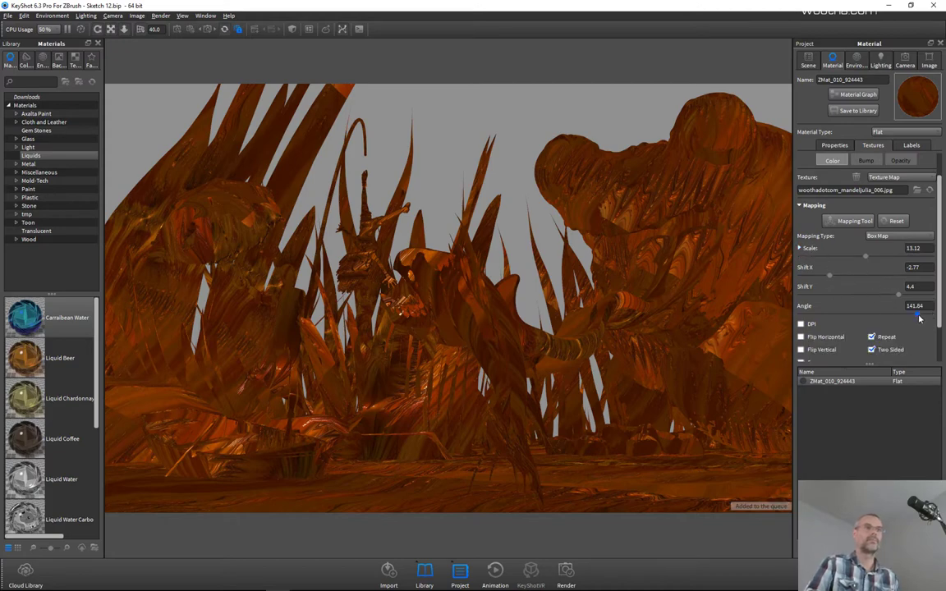
left_click(859, 315)
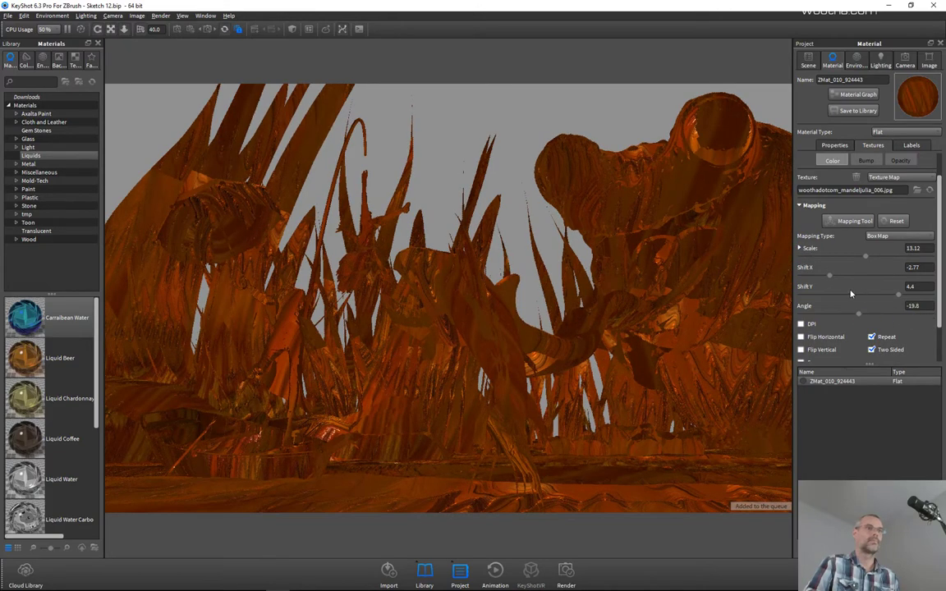
left_click_drag(899, 296, 883, 295)
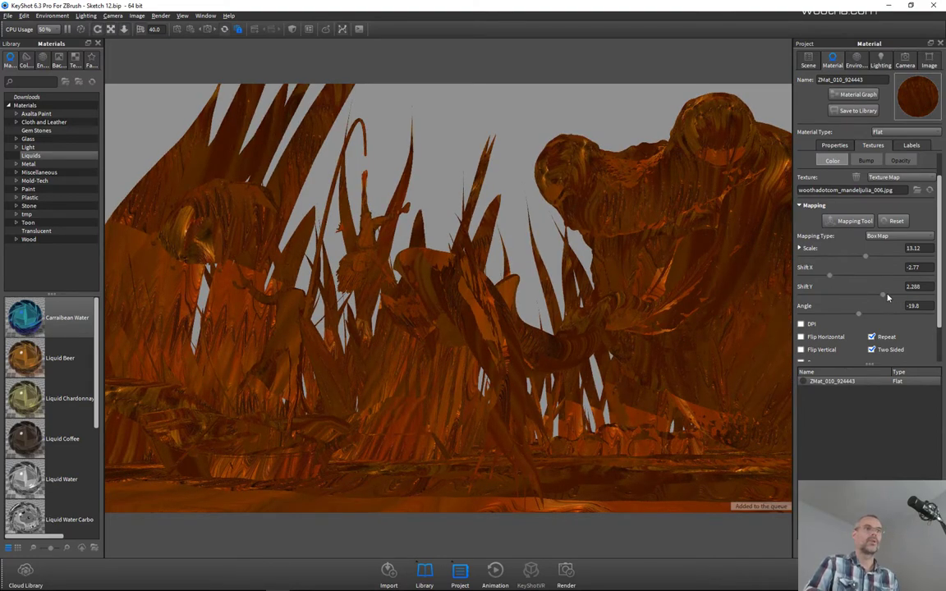
left_click_drag(881, 295, 855, 299)
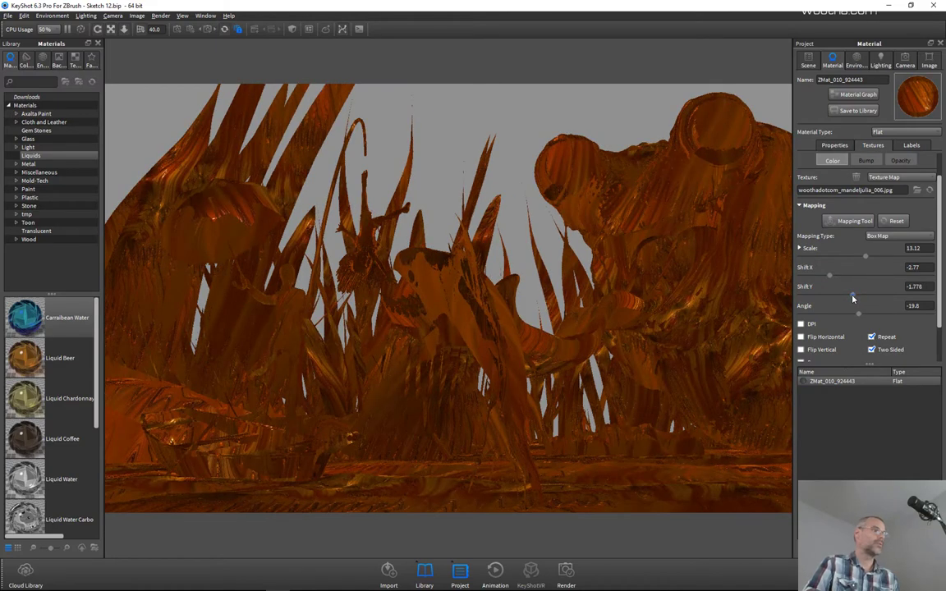
mouse_move(856, 298)
left_mouse_down()
mouse_move(848, 299)
mouse_move(858, 317)
left_mouse_up()
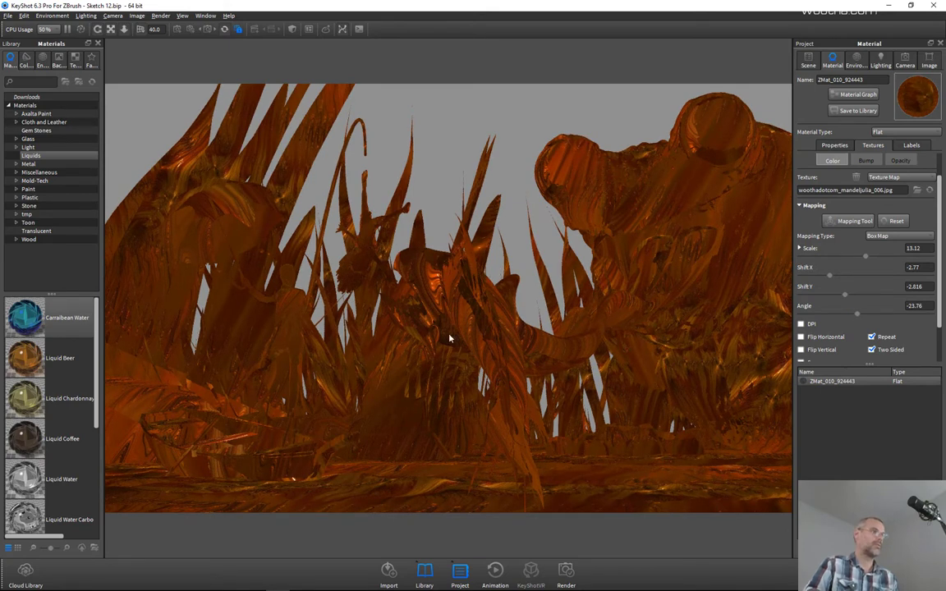
key("ctrl+u")
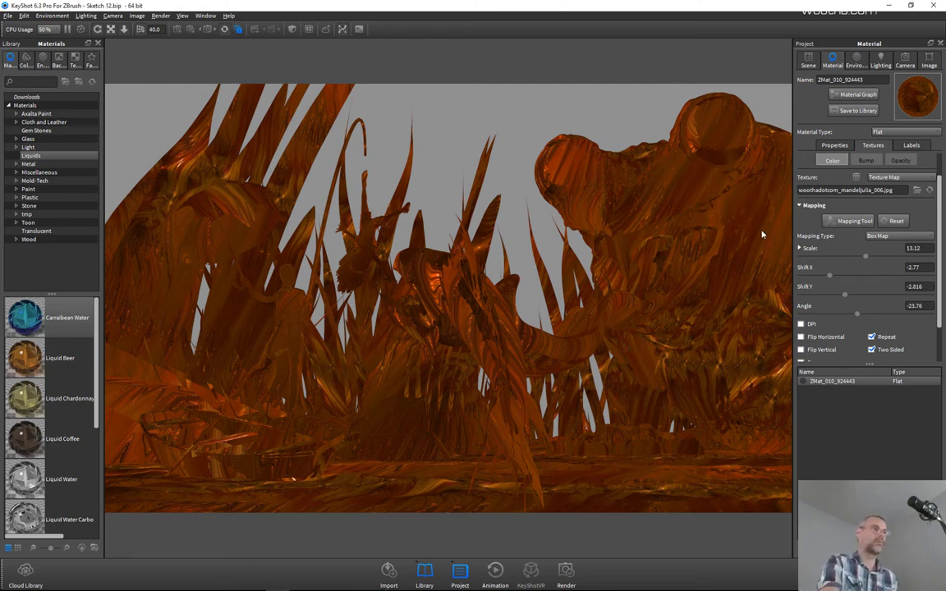
Open the render queue and preview the second Sketch 08 job.
key("ctrl+p")
left_click(450, 145)
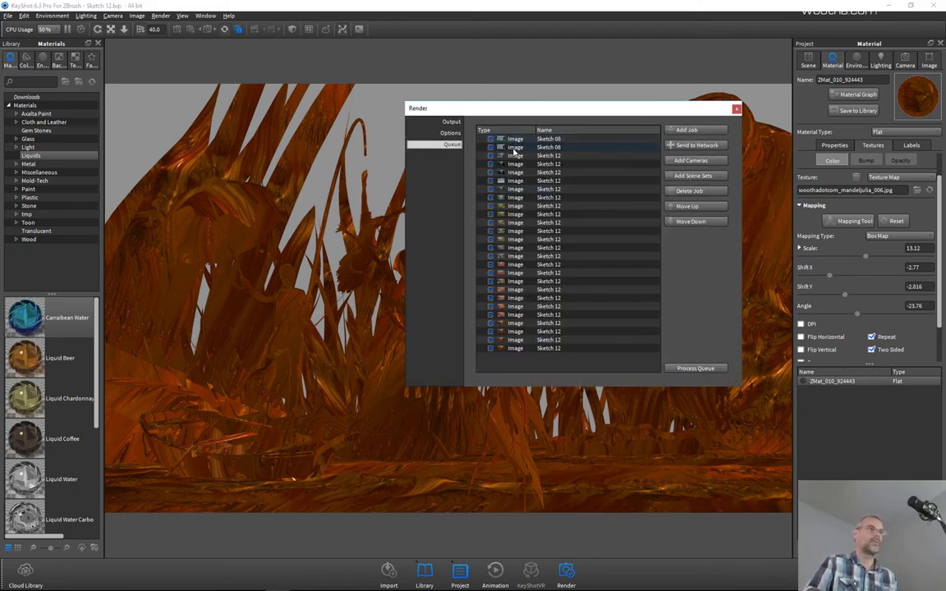
mouse_move(517, 147)
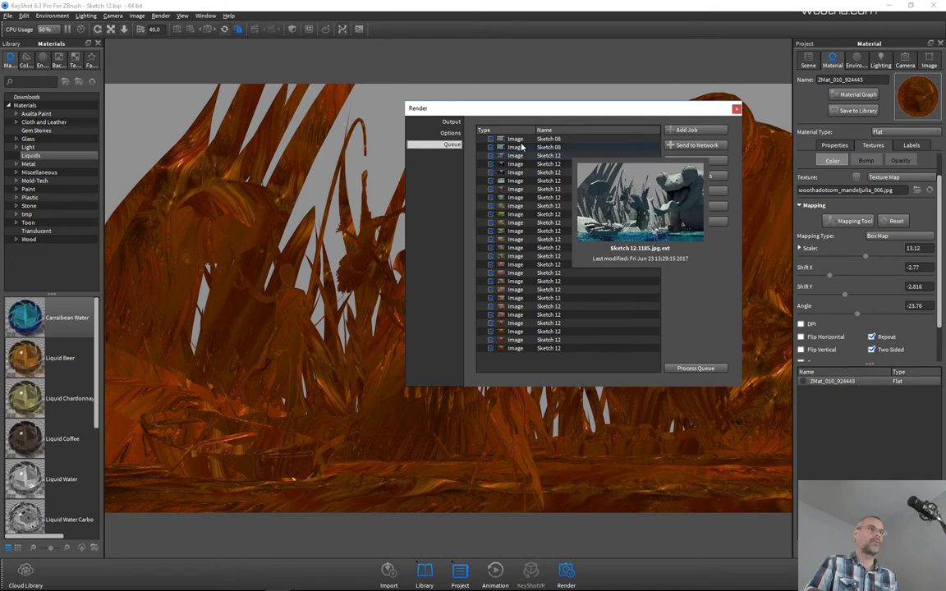